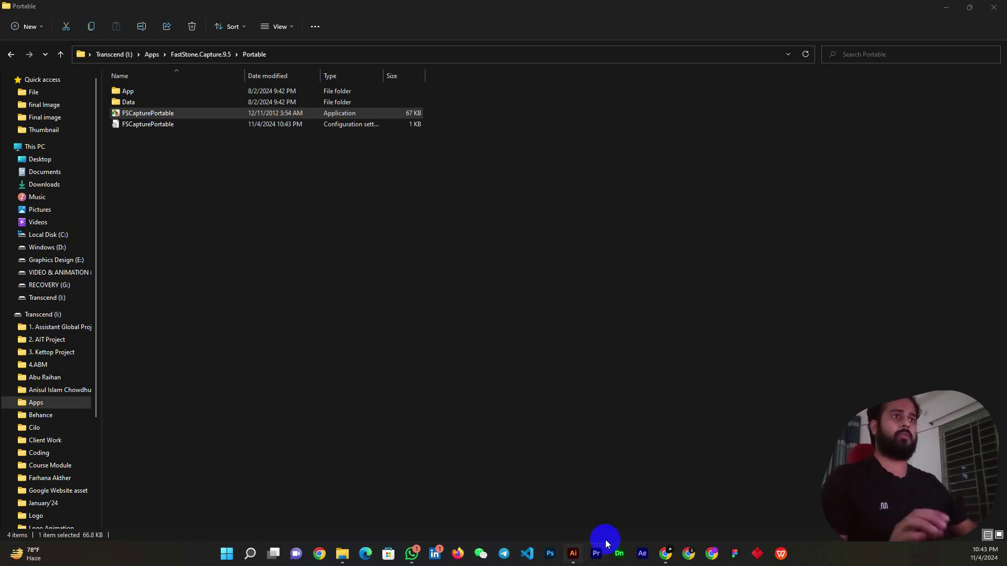
- Bring WhatsApp forward, centre its window, and open the Graphics Class business card image full size
{"action": "left_click", "coordinate": [412, 554]}
{"action": "mouse_move", "coordinate": [937, 76]}
{"action": "left_mouse_down"}
{"action": "mouse_move", "coordinate": [329, 74]}
{"action": "mouse_move", "coordinate": [381, 76]}
{"action": "left_mouse_up"}
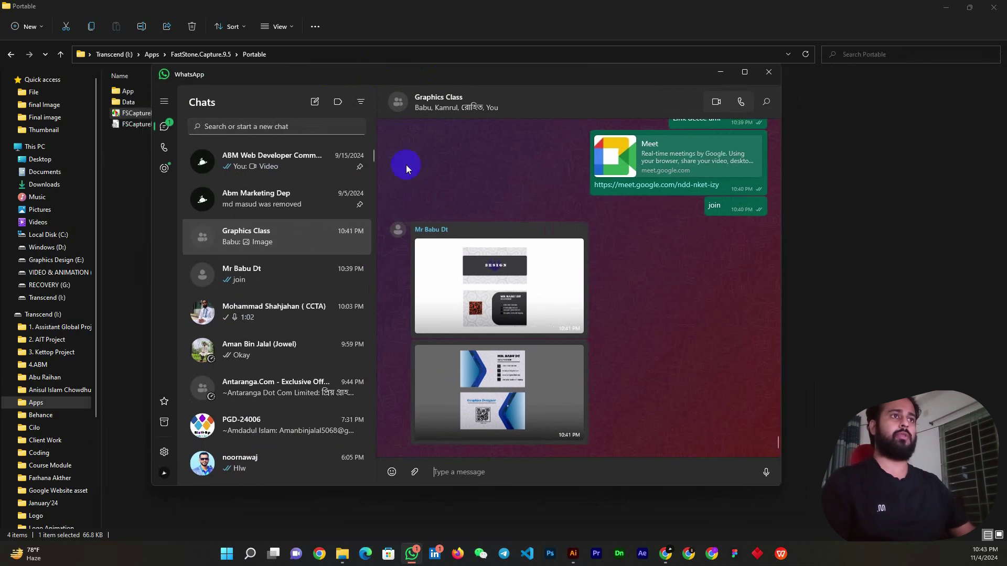
{"action": "left_click", "coordinate": [455, 283]}
- Recentre the grey DESIGN business card, then advance to the blue business card design
{"action": "scroll", "coordinate": [401, 242], "scroll_direction": "up", "scroll_amount": 2}
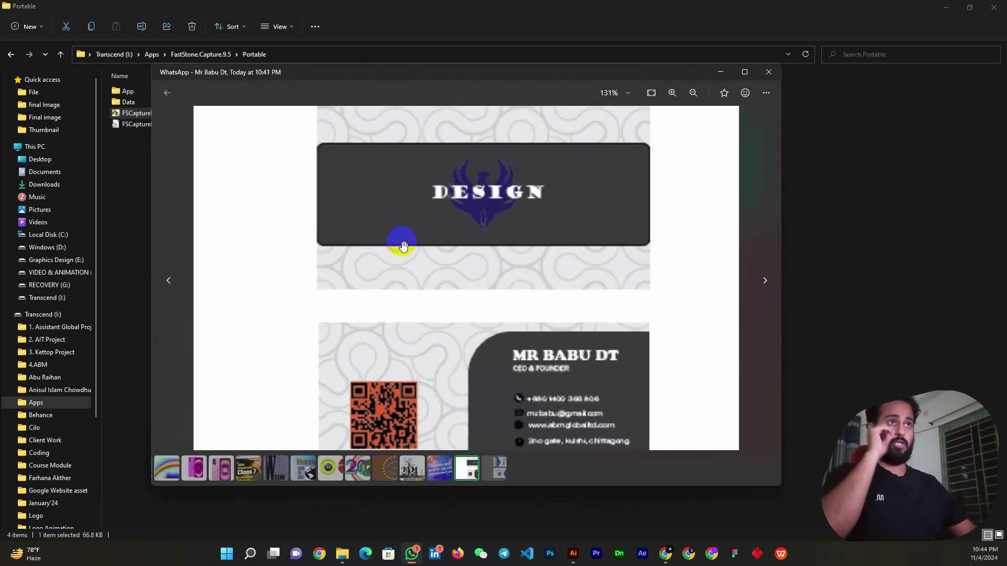
{"action": "scroll", "coordinate": [404, 244], "scroll_direction": "down", "scroll_amount": 1}
{"action": "left_click_drag", "start_coordinate": [405, 246], "coordinate": [399, 245]}
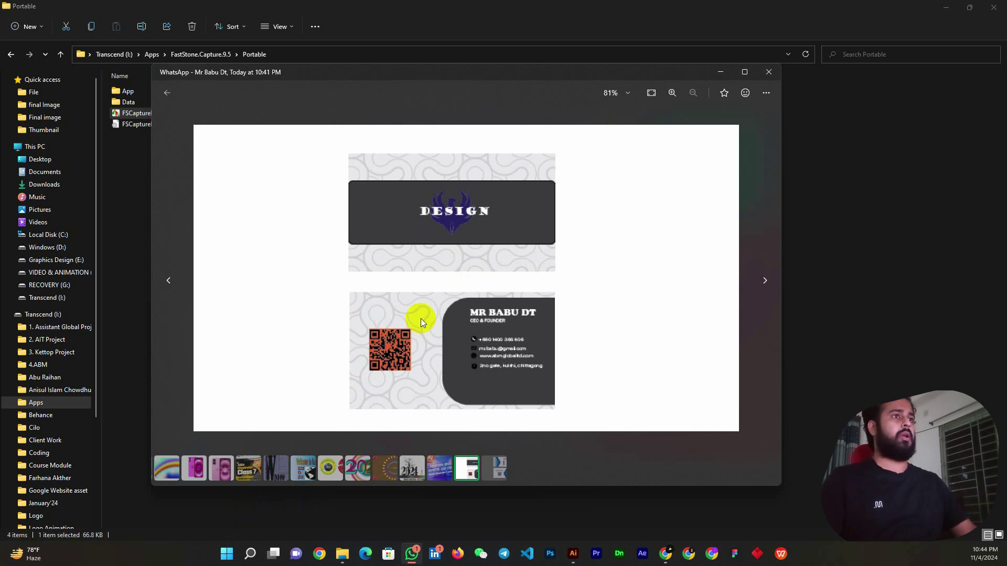
{"action": "left_click", "coordinate": [837, 295]}
{"action": "left_click", "coordinate": [768, 282]}
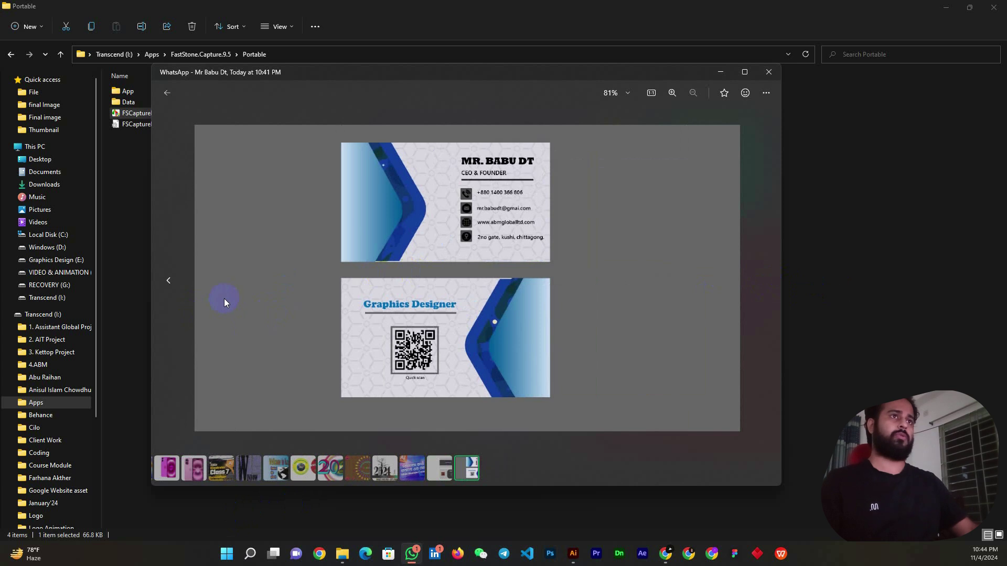
{"action": "left_click", "coordinate": [174, 282]}
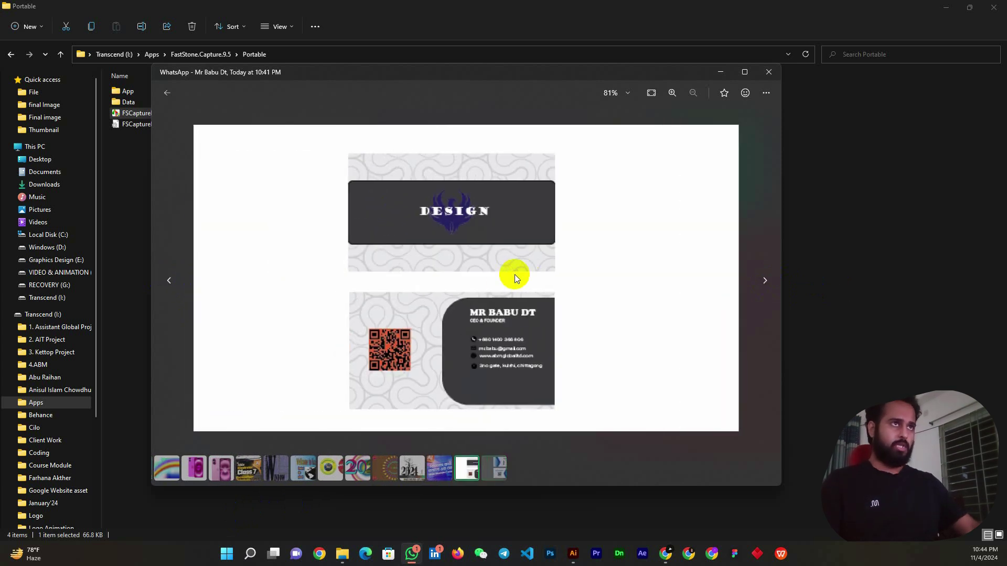
{"action": "left_click", "coordinate": [760, 281]}
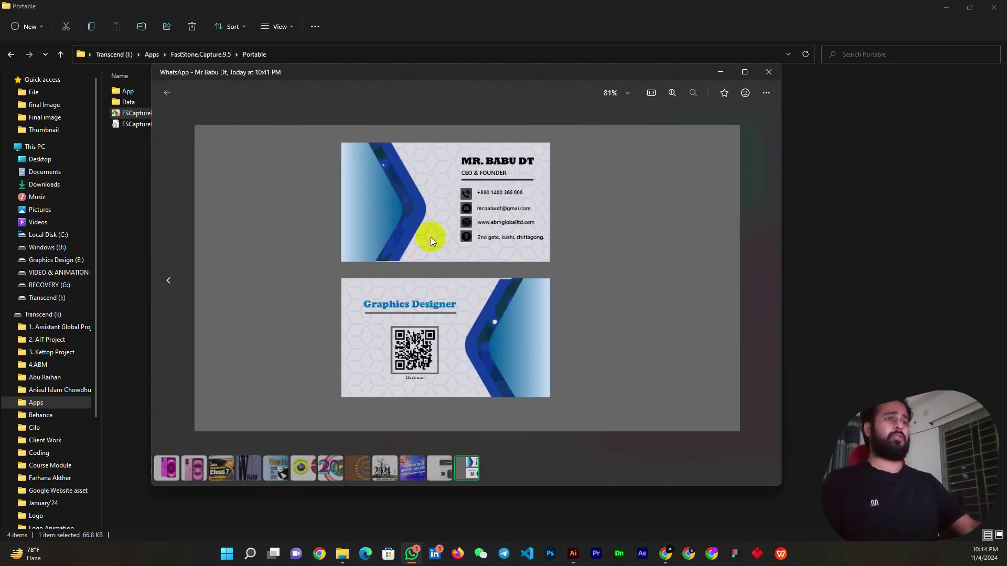
{"action": "left_click", "coordinate": [168, 280]}
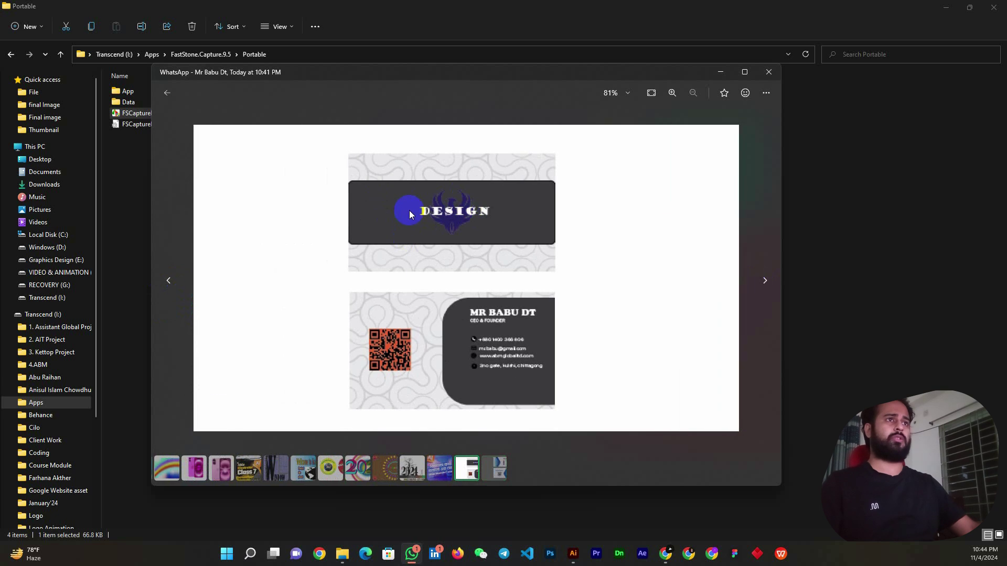
{"action": "scroll", "coordinate": [411, 211], "scroll_direction": "up", "scroll_amount": 5}
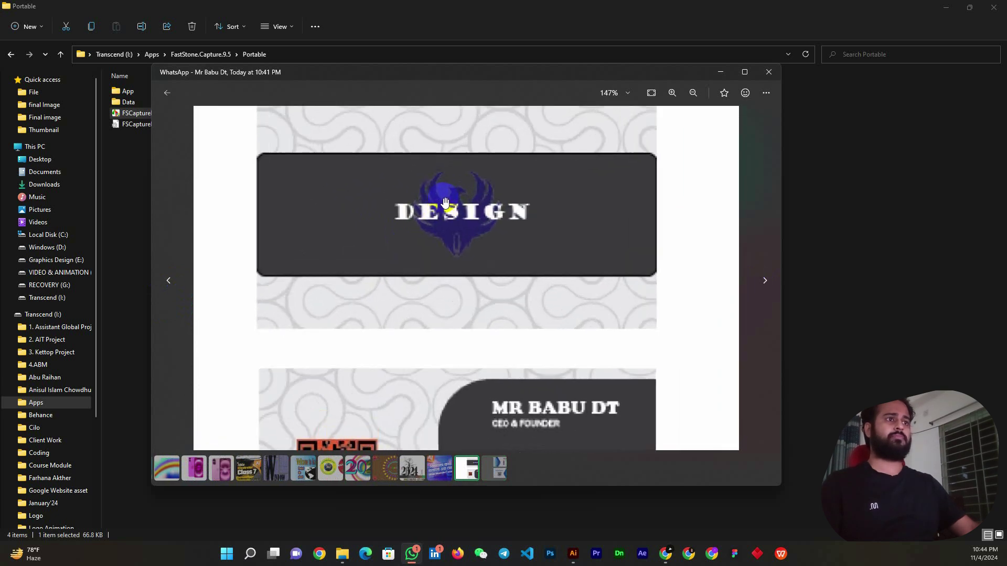
{"action": "scroll", "coordinate": [445, 204], "scroll_direction": "up", "scroll_amount": 2}
{"action": "scroll", "coordinate": [445, 205], "scroll_direction": "down", "scroll_amount": 3}
{"action": "scroll", "coordinate": [445, 207], "scroll_direction": "up", "scroll_amount": 2}
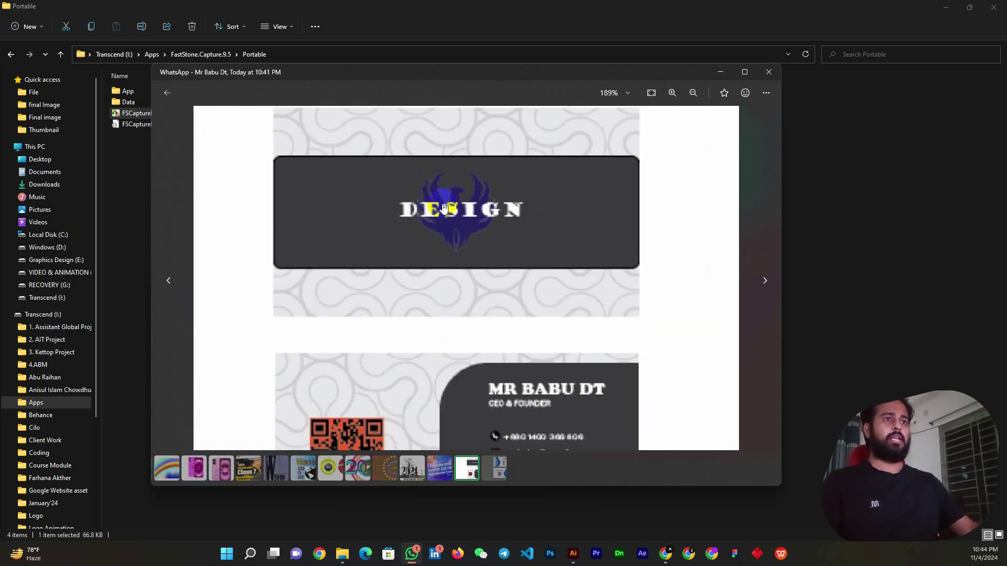
{"action": "scroll", "coordinate": [445, 209], "scroll_direction": "down", "scroll_amount": 3}
{"action": "scroll", "coordinate": [342, 329], "scroll_direction": "down", "scroll_amount": 1}
{"action": "scroll", "coordinate": [383, 353], "scroll_direction": "up", "scroll_amount": 2}
{"action": "scroll", "coordinate": [384, 351], "scroll_direction": "up", "scroll_amount": 2}
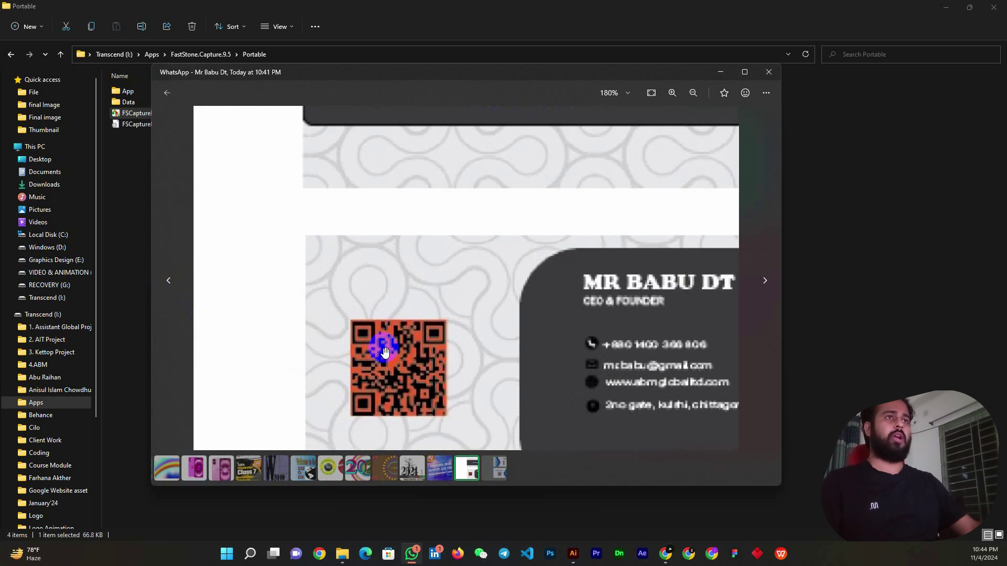
{"action": "scroll", "coordinate": [385, 352], "scroll_direction": "up", "scroll_amount": 1}
{"action": "left_click_drag", "start_coordinate": [409, 331], "coordinate": [386, 180]}
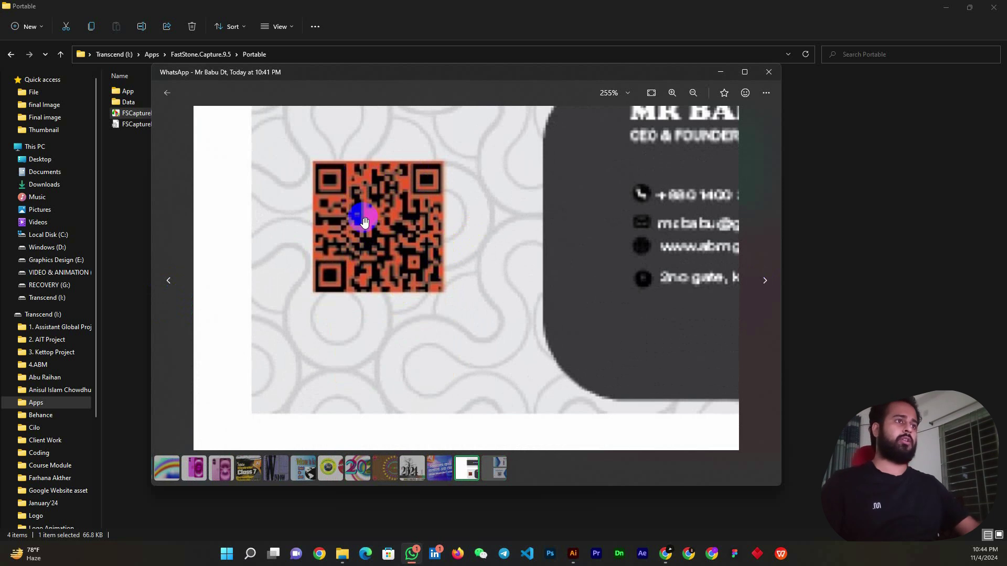
{"action": "scroll", "coordinate": [361, 276], "scroll_direction": "down", "scroll_amount": 2}
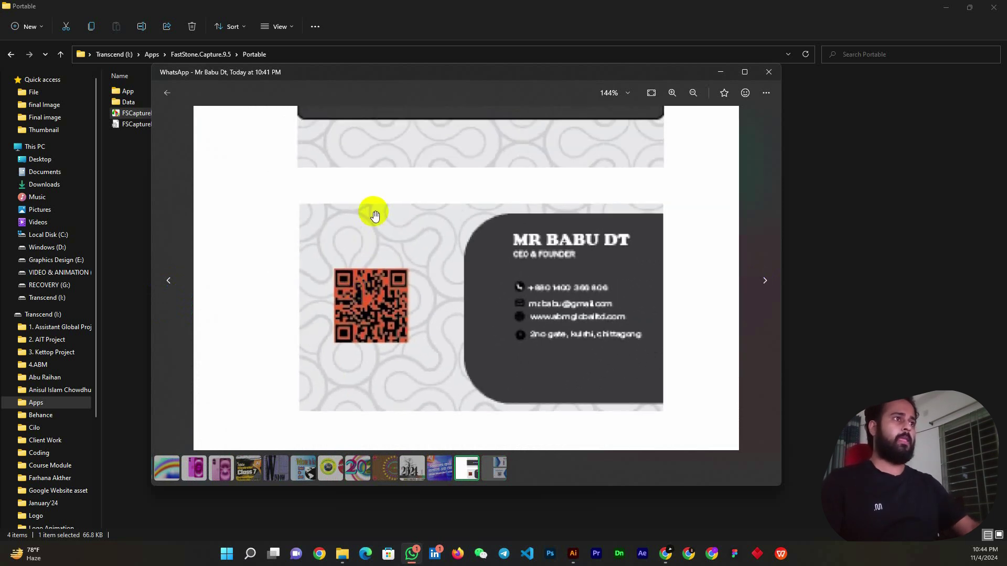
{"action": "scroll", "coordinate": [377, 294], "scroll_direction": "up", "scroll_amount": 2}
{"action": "left_click_drag", "start_coordinate": [378, 294], "coordinate": [378, 274]}
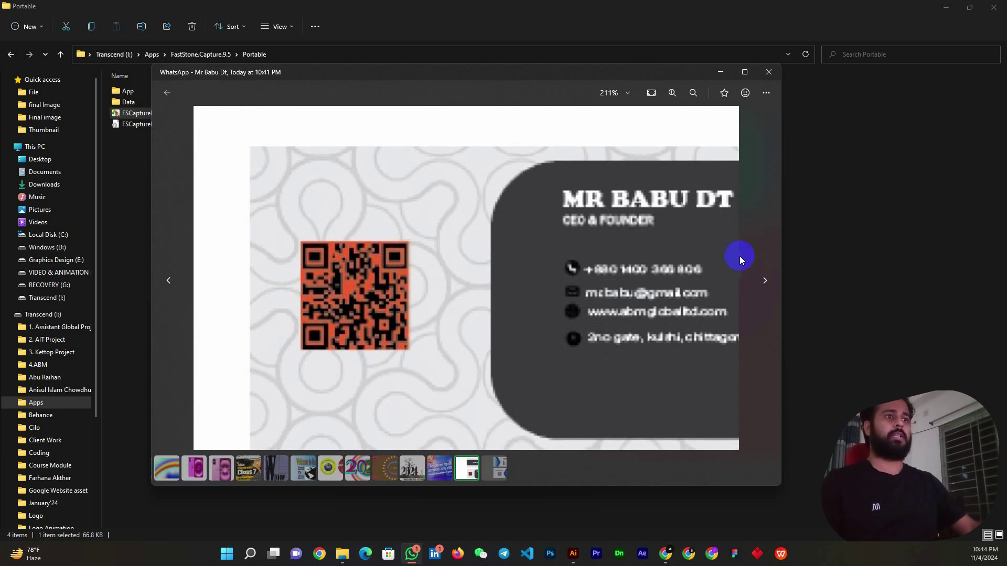
{"action": "left_click", "coordinate": [771, 285]}
{"action": "scroll", "coordinate": [440, 367], "scroll_direction": "up", "scroll_amount": 3}
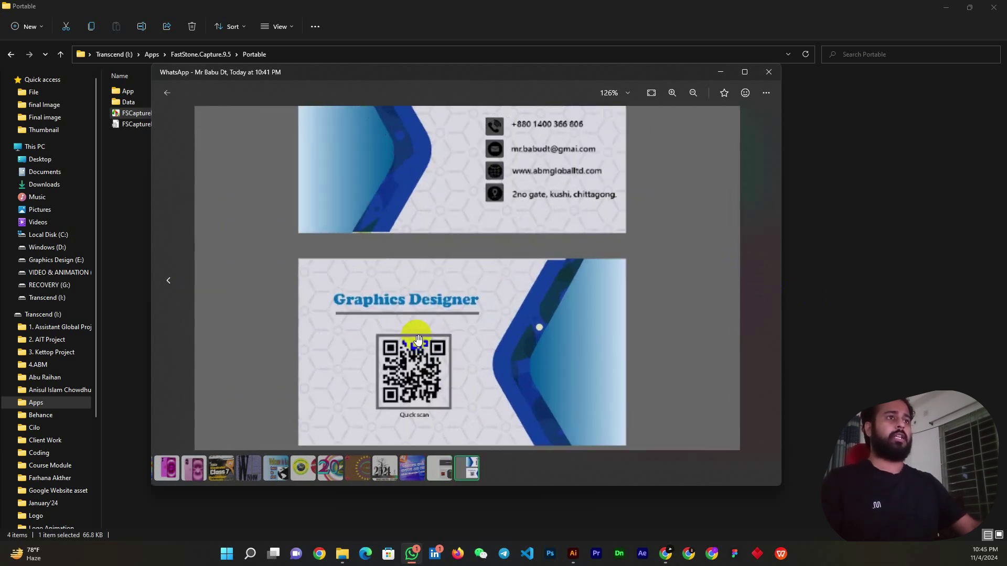
{"action": "scroll", "coordinate": [424, 397], "scroll_direction": "up", "scroll_amount": 1}
{"action": "scroll", "coordinate": [424, 397], "scroll_direction": "up", "scroll_amount": 2}
{"action": "left_click_drag", "start_coordinate": [416, 348], "coordinate": [428, 181]}
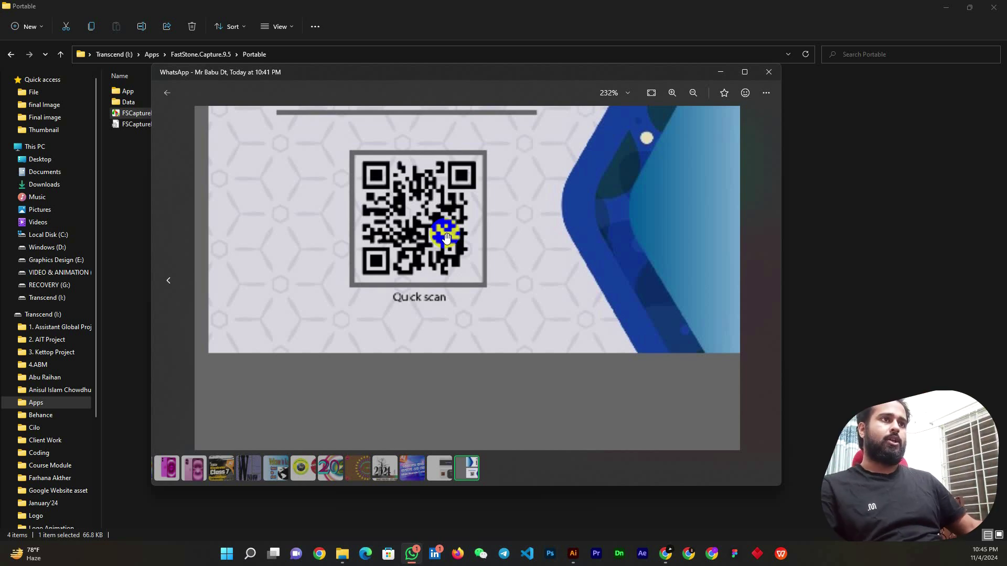
{"action": "scroll", "coordinate": [445, 247], "scroll_direction": "down", "scroll_amount": 2}
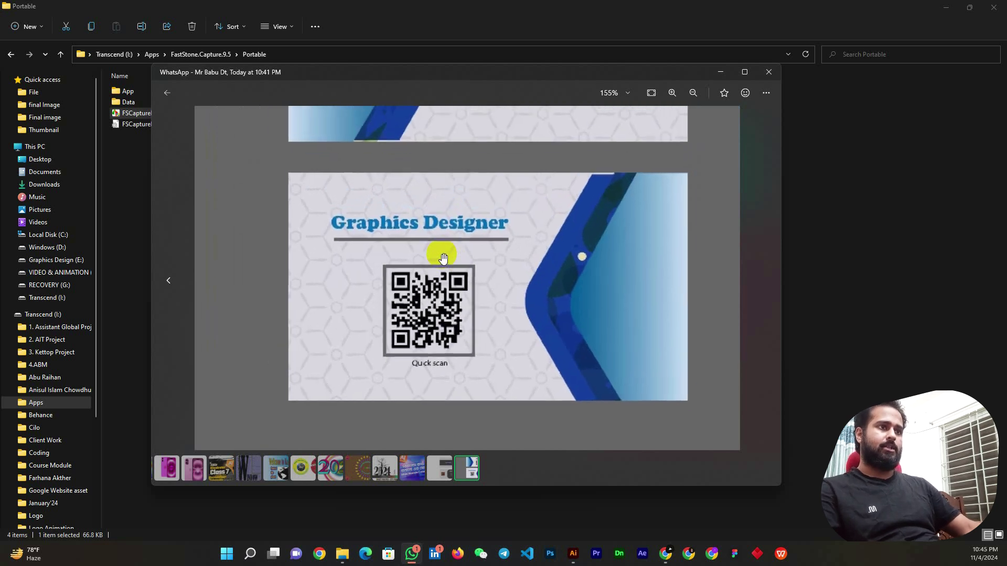
{"action": "scroll", "coordinate": [443, 257], "scroll_direction": "down", "scroll_amount": 1}
{"action": "scroll", "coordinate": [440, 260], "scroll_direction": "down", "scroll_amount": 1}
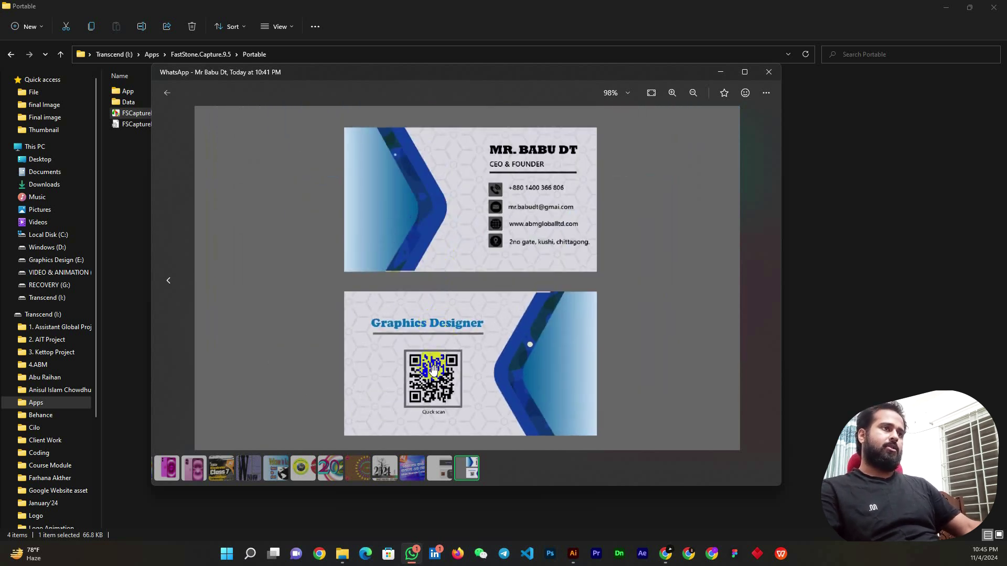
{"action": "scroll", "coordinate": [435, 336], "scroll_direction": "up", "scroll_amount": 2}
{"action": "scroll", "coordinate": [434, 336], "scroll_direction": "down", "scroll_amount": 1}
{"action": "scroll", "coordinate": [434, 336], "scroll_direction": "up", "scroll_amount": 1}
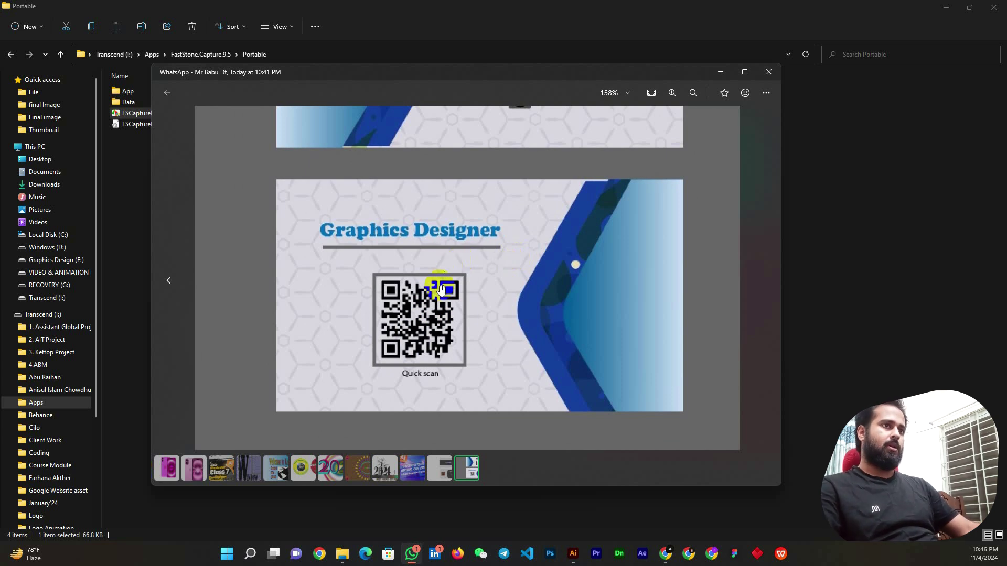
{"action": "scroll", "coordinate": [418, 292], "scroll_direction": "down", "scroll_amount": 1}
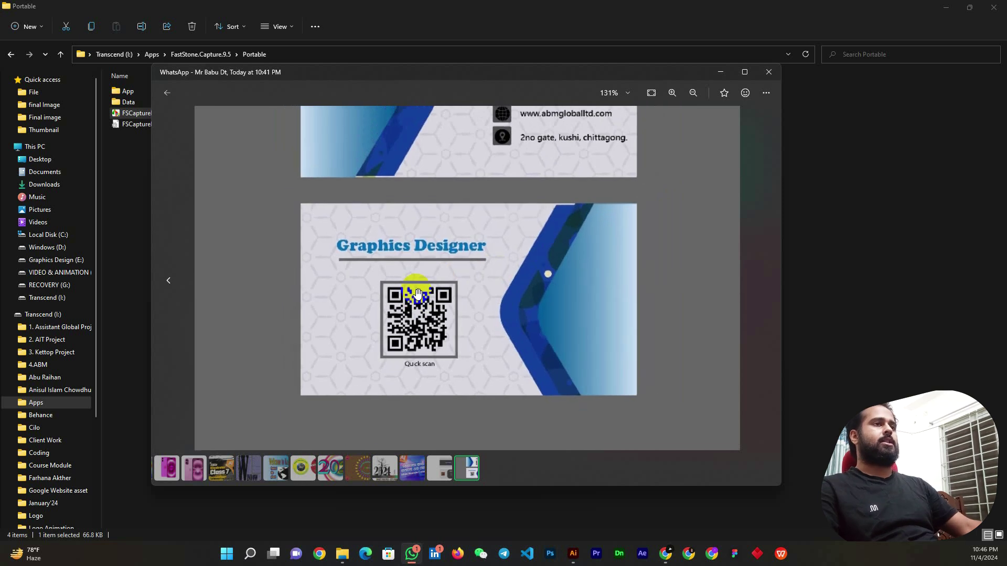
{"action": "scroll", "coordinate": [417, 293], "scroll_direction": "down", "scroll_amount": 1}
{"action": "scroll", "coordinate": [418, 293], "scroll_direction": "down", "scroll_amount": 1}
{"action": "scroll", "coordinate": [418, 293], "scroll_direction": "up", "scroll_amount": 1}
{"action": "scroll", "coordinate": [417, 281], "scroll_direction": "up", "scroll_amount": 1}
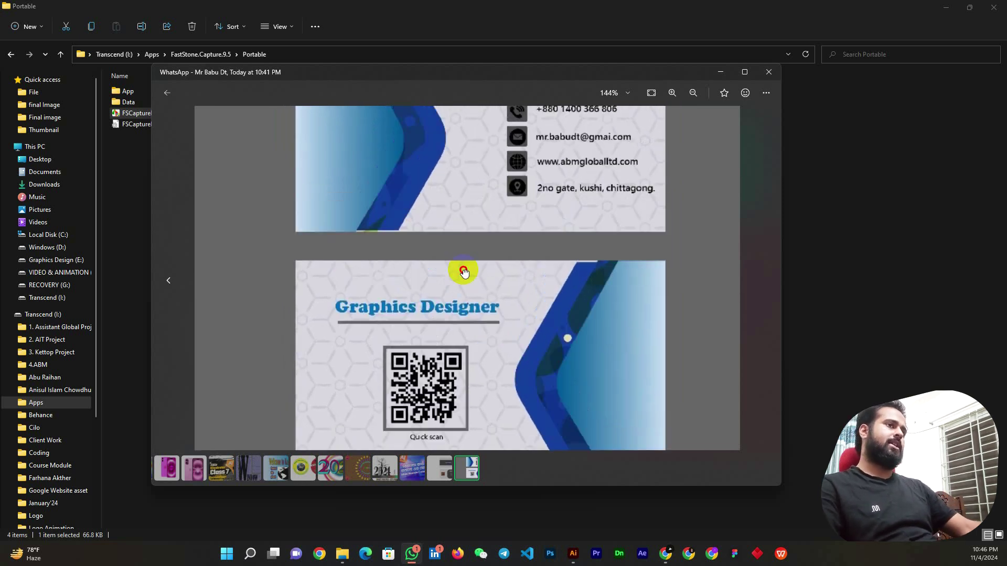
{"action": "scroll", "coordinate": [461, 270], "scroll_direction": "up", "scroll_amount": 1}
{"action": "scroll", "coordinate": [466, 308], "scroll_direction": "up", "scroll_amount": 1}
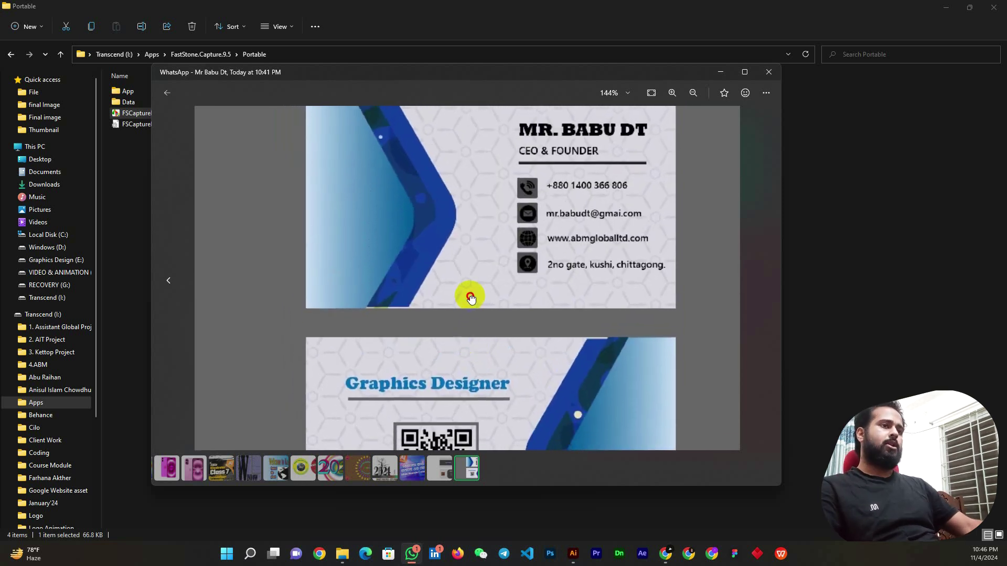
{"action": "left_click_drag", "start_coordinate": [467, 303], "coordinate": [455, 181]}
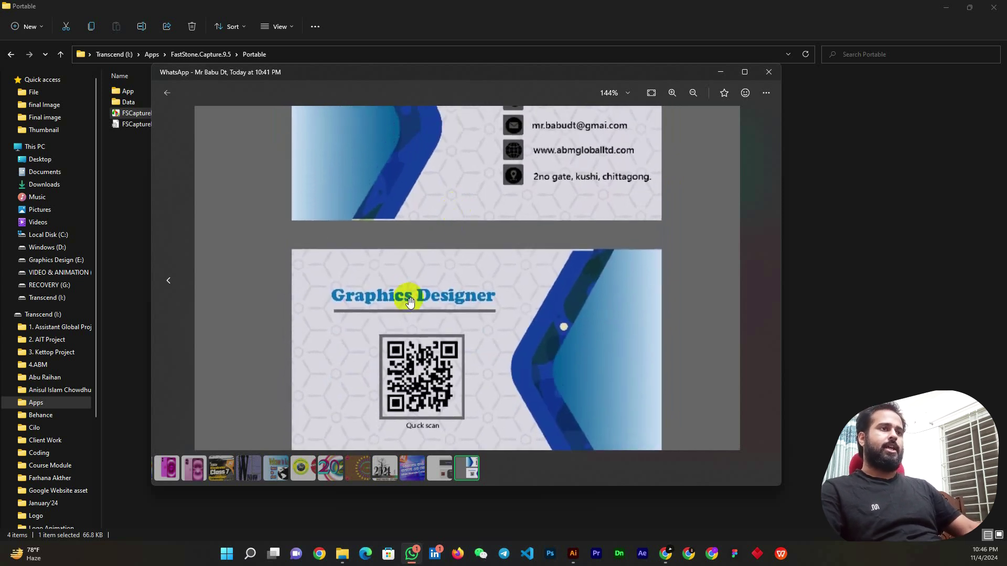
{"action": "scroll", "coordinate": [435, 257], "scroll_direction": "down", "scroll_amount": 3}
{"action": "scroll", "coordinate": [436, 260], "scroll_direction": "up", "scroll_amount": 2}
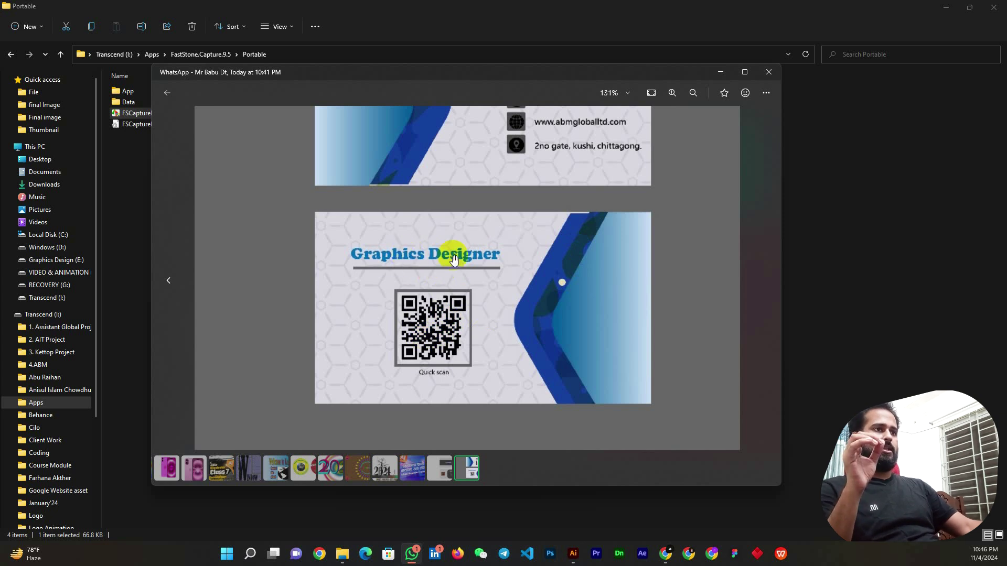
{"action": "left_click_drag", "start_coordinate": [448, 345], "coordinate": [441, 354]}
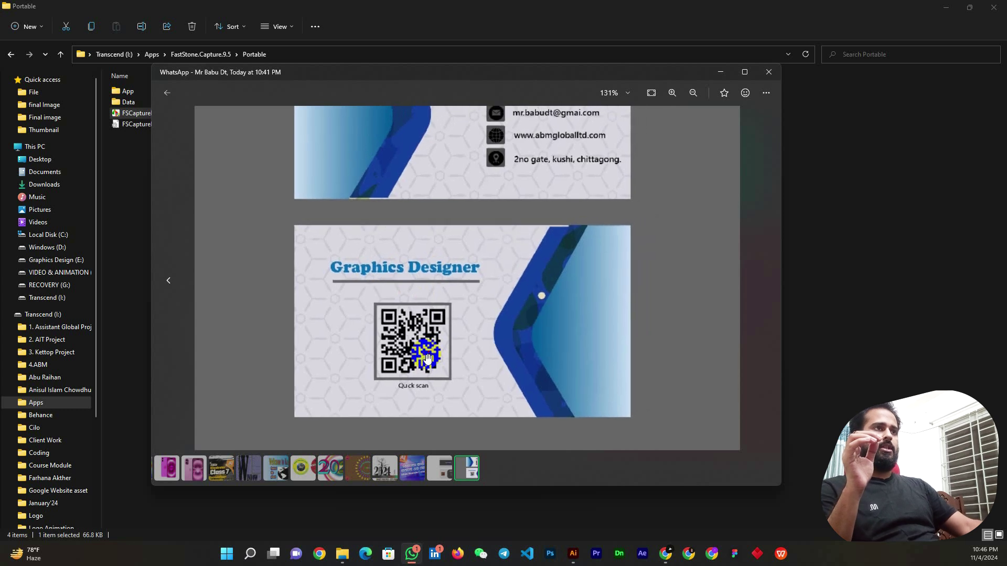
{"action": "mouse_move", "coordinate": [391, 294]}
{"action": "left_mouse_down"}
{"action": "mouse_move", "coordinate": [421, 326]}
{"action": "mouse_move", "coordinate": [414, 402]}
{"action": "left_mouse_up"}
{"action": "scroll", "coordinate": [499, 252], "scroll_direction": "up", "scroll_amount": 1}
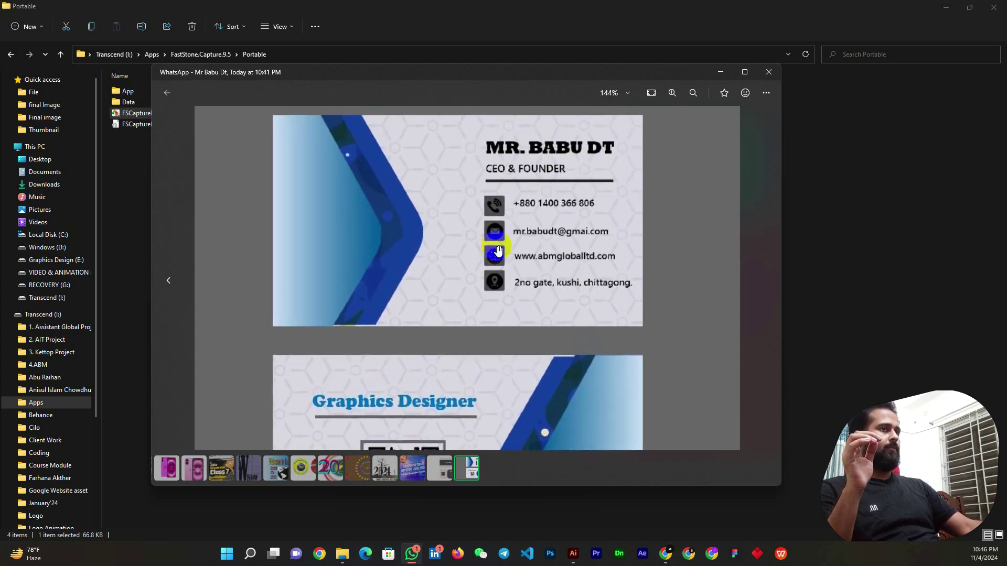
{"action": "scroll", "coordinate": [498, 251], "scroll_direction": "up", "scroll_amount": 1}
{"action": "scroll", "coordinate": [498, 251], "scroll_direction": "down", "scroll_amount": 1}
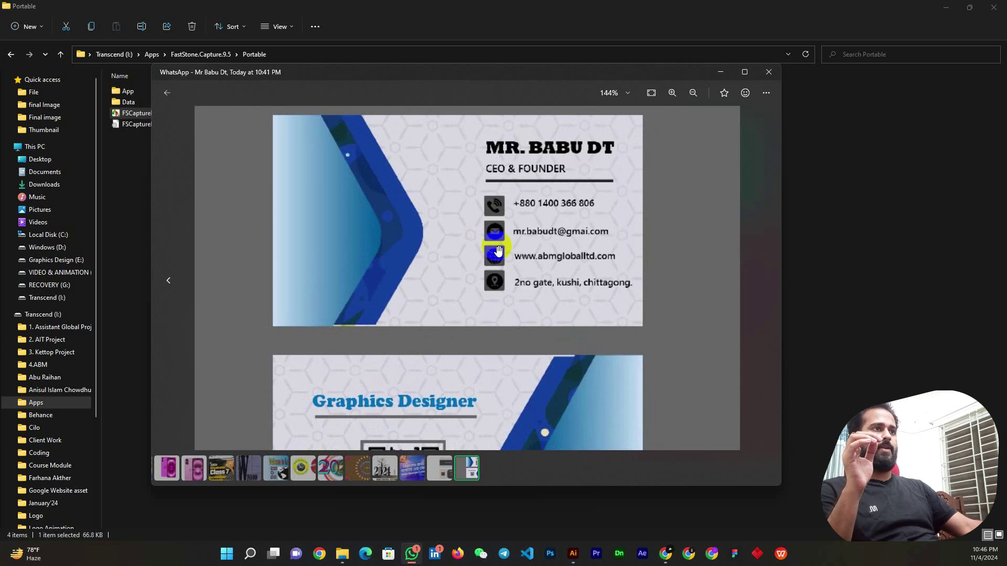
{"action": "scroll", "coordinate": [459, 243], "scroll_direction": "down", "scroll_amount": 1}
{"action": "scroll", "coordinate": [419, 325], "scroll_direction": "down", "scroll_amount": 2}
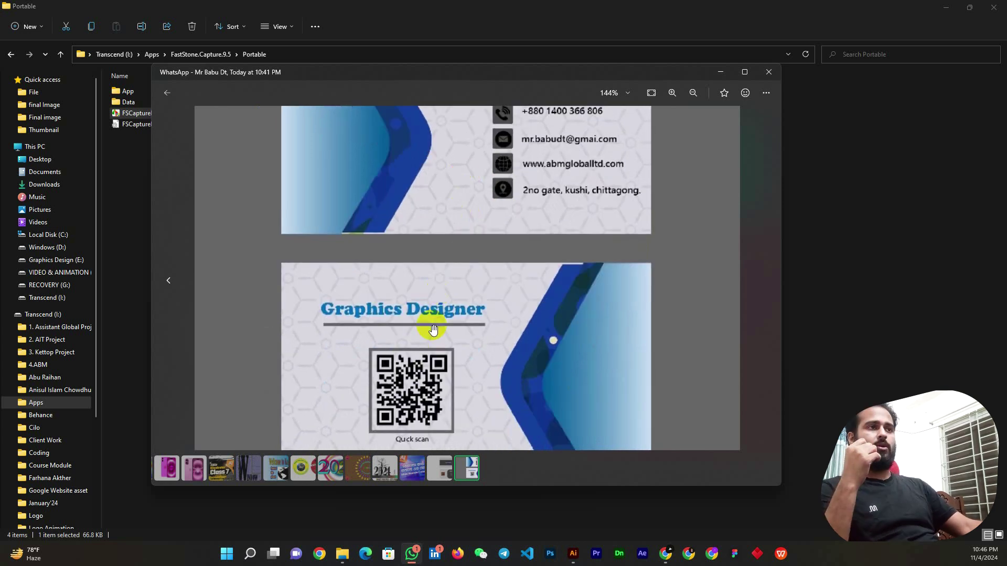
{"action": "left_click_drag", "start_coordinate": [406, 354], "coordinate": [386, 443]}
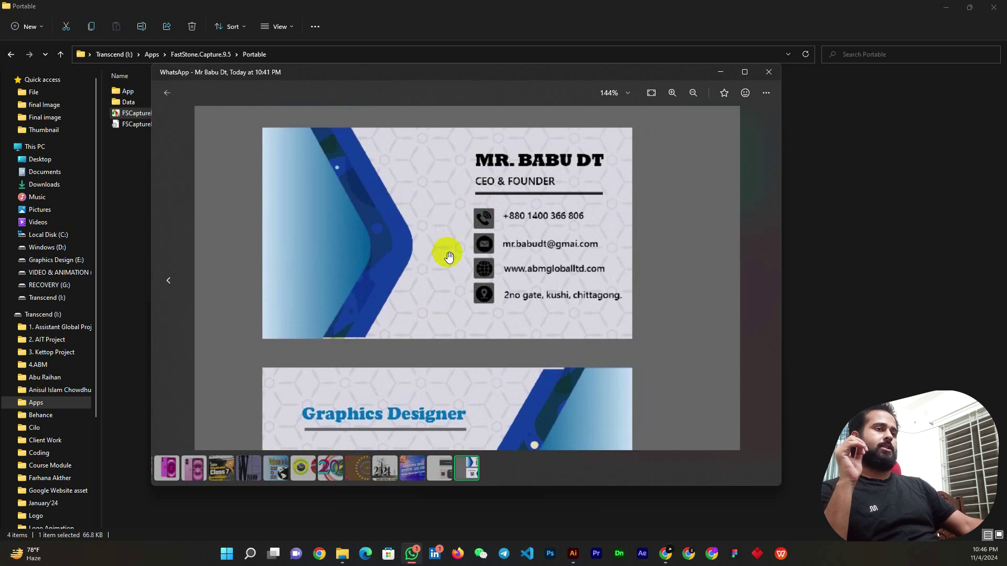
{"action": "mouse_move", "coordinate": [464, 260]}
{"action": "left_mouse_down"}
{"action": "mouse_move", "coordinate": [450, 262]}
{"action": "mouse_move", "coordinate": [479, 248]}
{"action": "left_mouse_up"}
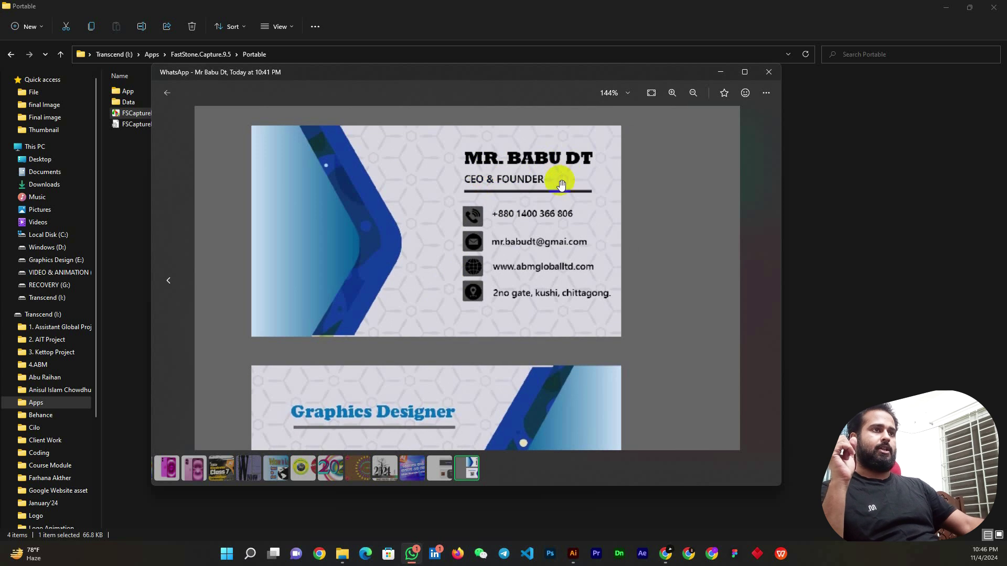
- Zoom in and out over the enlarged business card's contact details
{"action": "scroll", "coordinate": [469, 237], "scroll_direction": "up", "scroll_amount": 2}
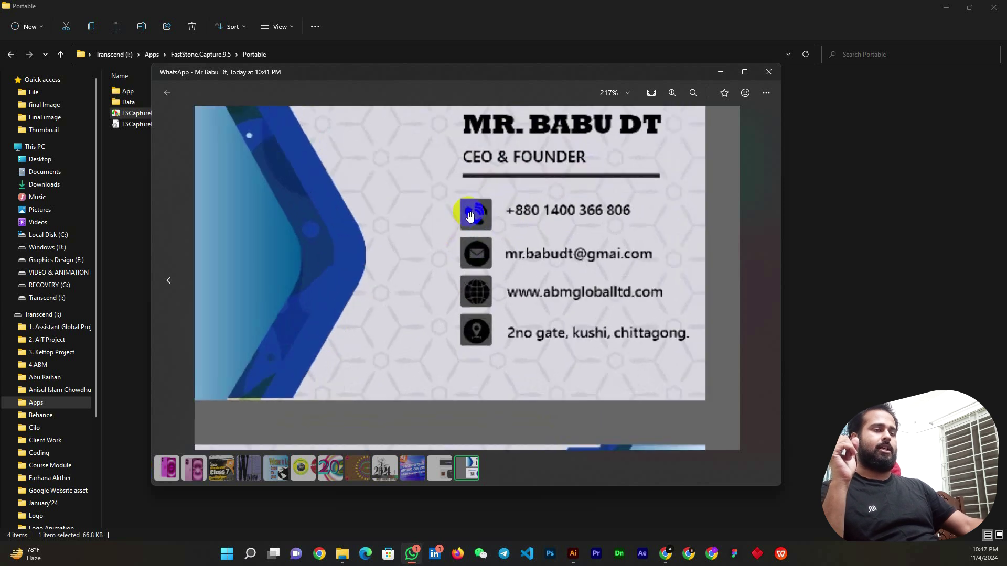
{"action": "scroll", "coordinate": [476, 210], "scroll_direction": "up", "scroll_amount": 2}
{"action": "scroll", "coordinate": [478, 213], "scroll_direction": "up", "scroll_amount": 2}
{"action": "scroll", "coordinate": [477, 210], "scroll_direction": "up", "scroll_amount": 1}
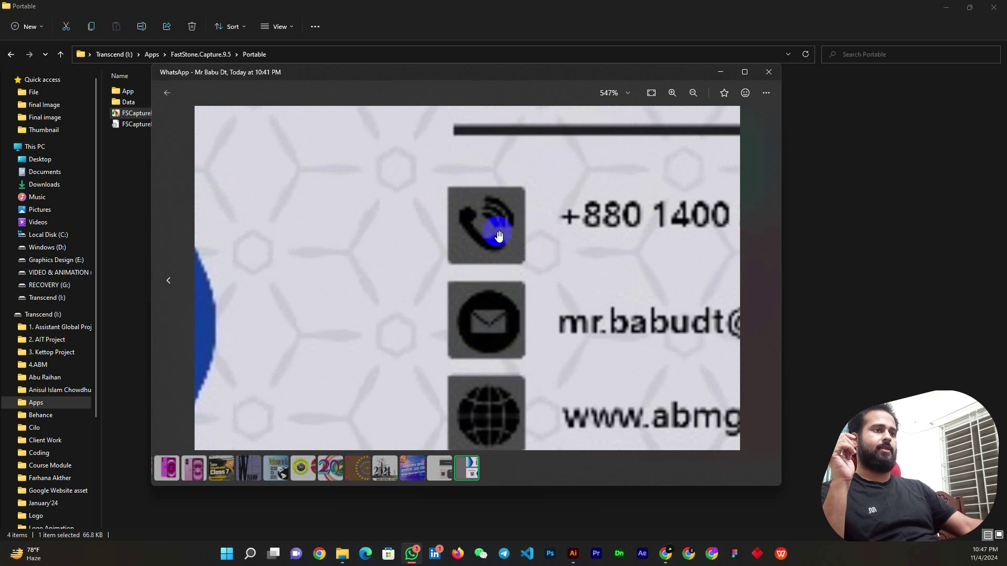
{"action": "left_click_drag", "start_coordinate": [483, 264], "coordinate": [481, 242]}
{"action": "scroll", "coordinate": [477, 226], "scroll_direction": "down", "scroll_amount": 3}
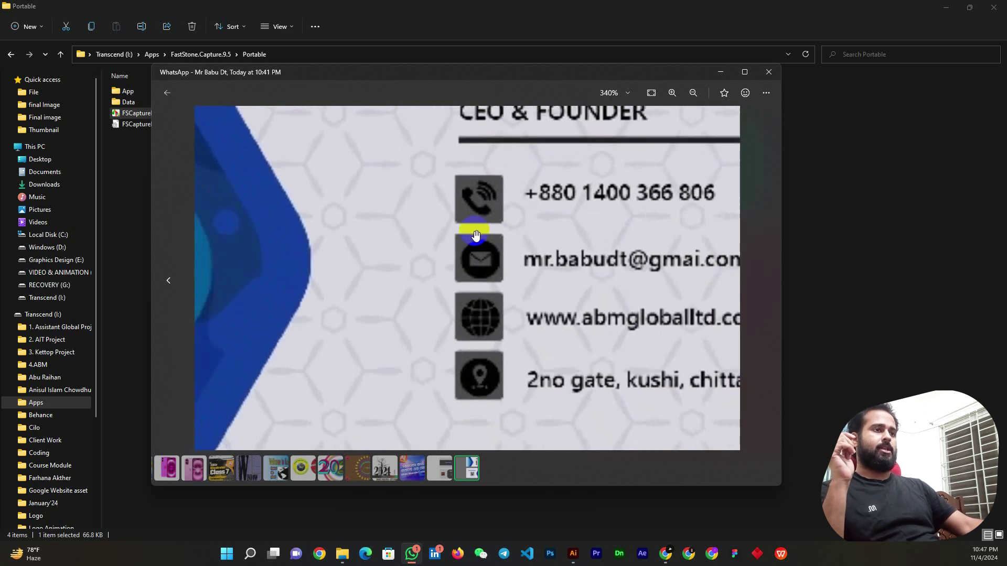
{"action": "scroll", "coordinate": [473, 270], "scroll_direction": "up", "scroll_amount": 1}
{"action": "scroll", "coordinate": [471, 278], "scroll_direction": "down", "scroll_amount": 1}
{"action": "scroll", "coordinate": [471, 279], "scroll_direction": "down", "scroll_amount": 1}
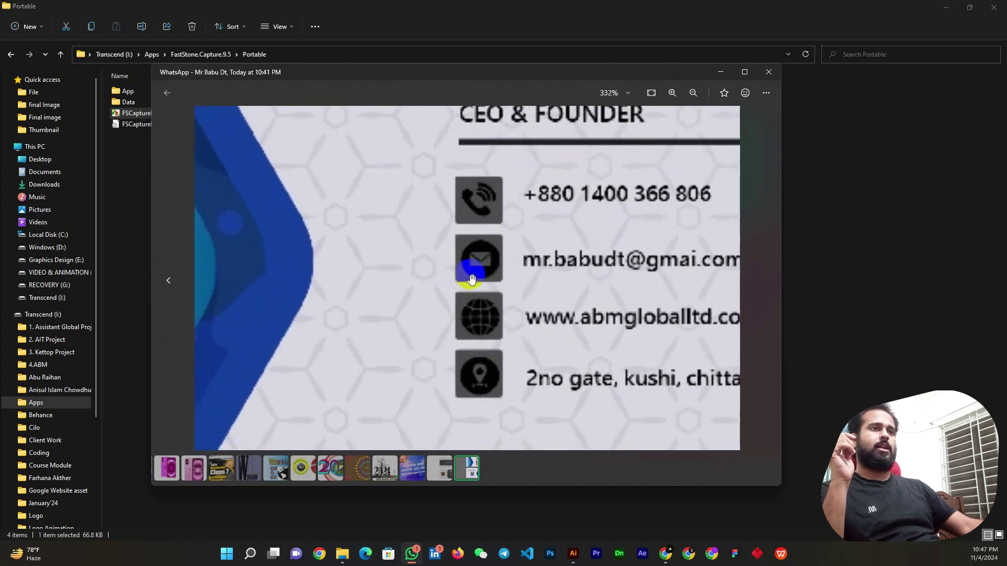
{"action": "scroll", "coordinate": [512, 265], "scroll_direction": "down", "scroll_amount": 2}
{"action": "scroll", "coordinate": [517, 267], "scroll_direction": "down", "scroll_amount": 1}
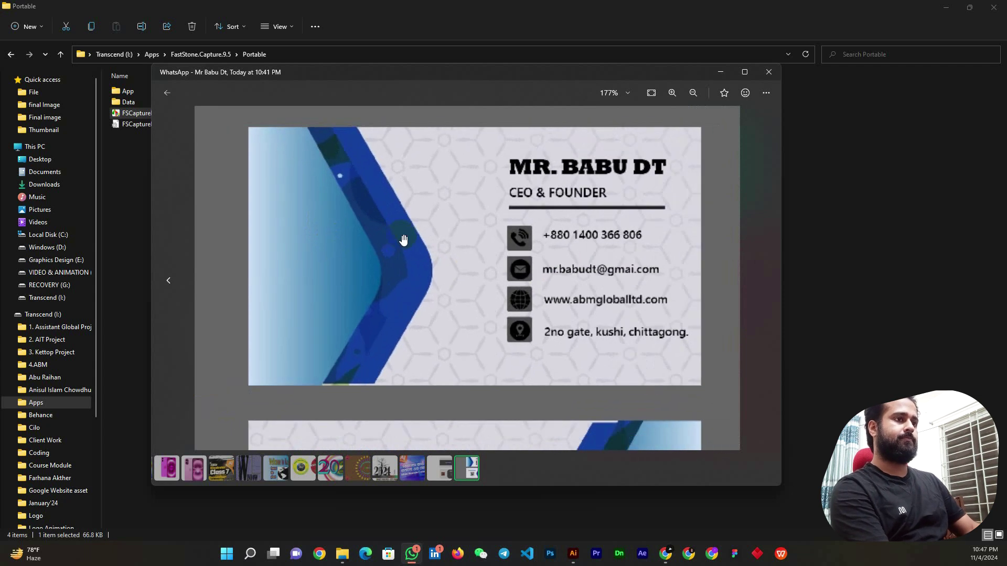
{"action": "scroll", "coordinate": [405, 240], "scroll_direction": "down", "scroll_amount": 1}
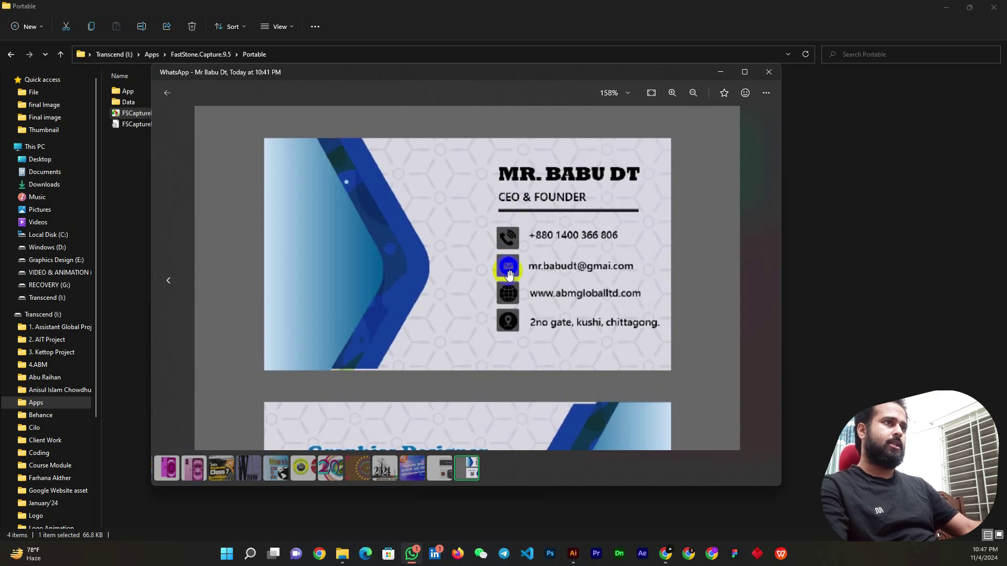
{"action": "scroll", "coordinate": [511, 276], "scroll_direction": "up", "scroll_amount": 1}
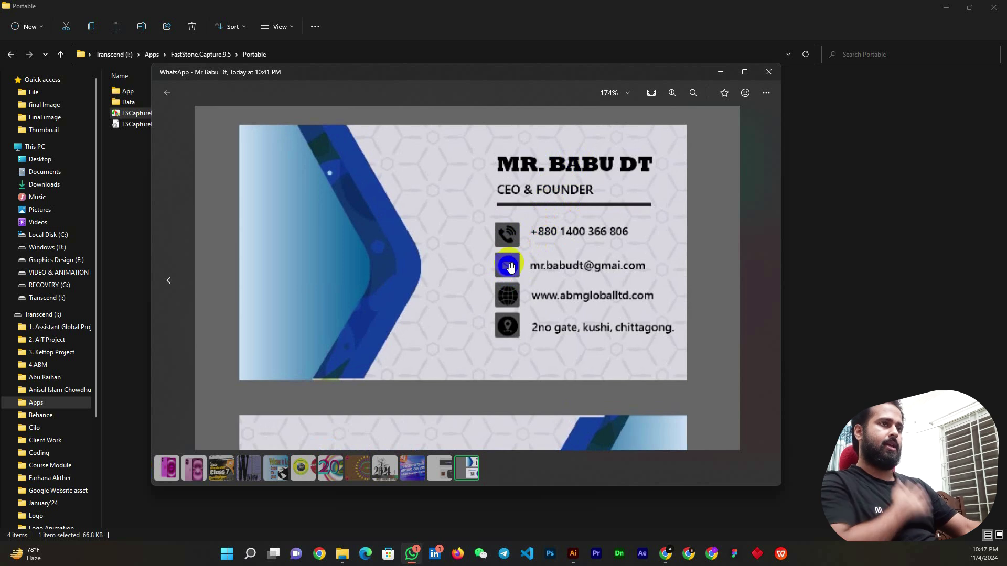
{"action": "scroll", "coordinate": [510, 242], "scroll_direction": "up", "scroll_amount": 3}
{"action": "scroll", "coordinate": [510, 242], "scroll_direction": "up", "scroll_amount": 1}
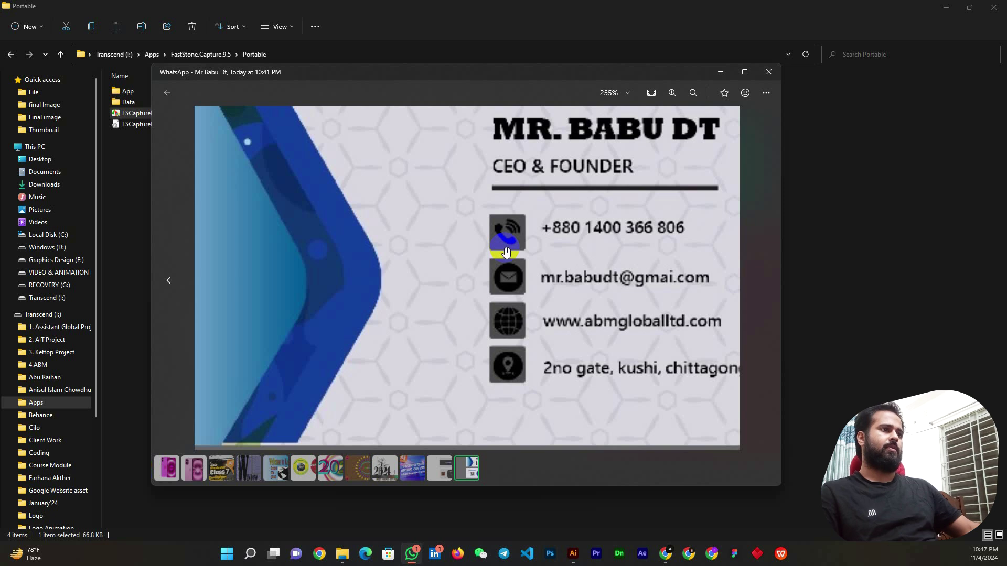
{"action": "scroll", "coordinate": [506, 253], "scroll_direction": "down", "scroll_amount": 3}
{"action": "scroll", "coordinate": [539, 251], "scroll_direction": "up", "scroll_amount": 1}
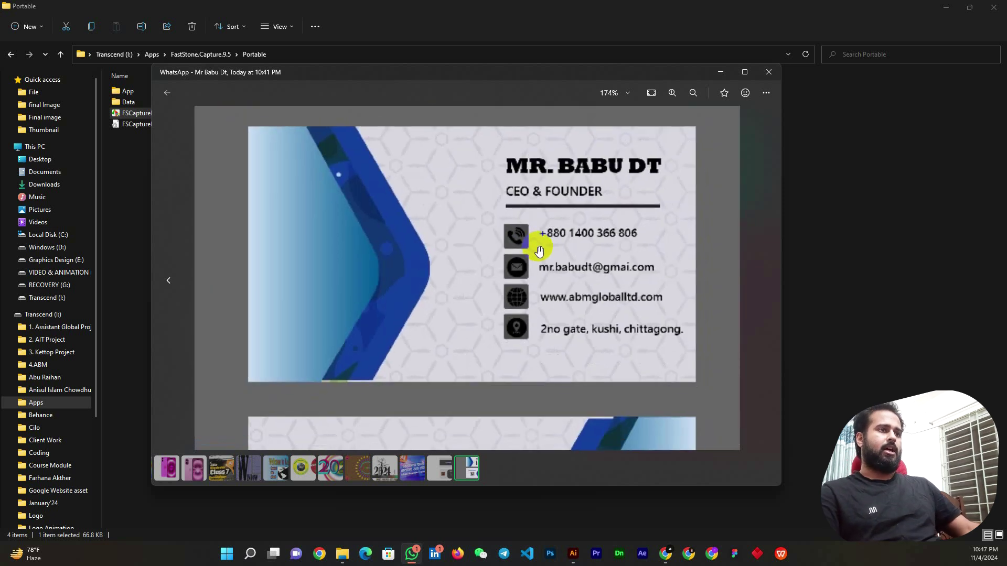
{"action": "scroll", "coordinate": [545, 259], "scroll_direction": "up", "scroll_amount": 2}
{"action": "scroll", "coordinate": [488, 318], "scroll_direction": "up", "scroll_amount": 2}
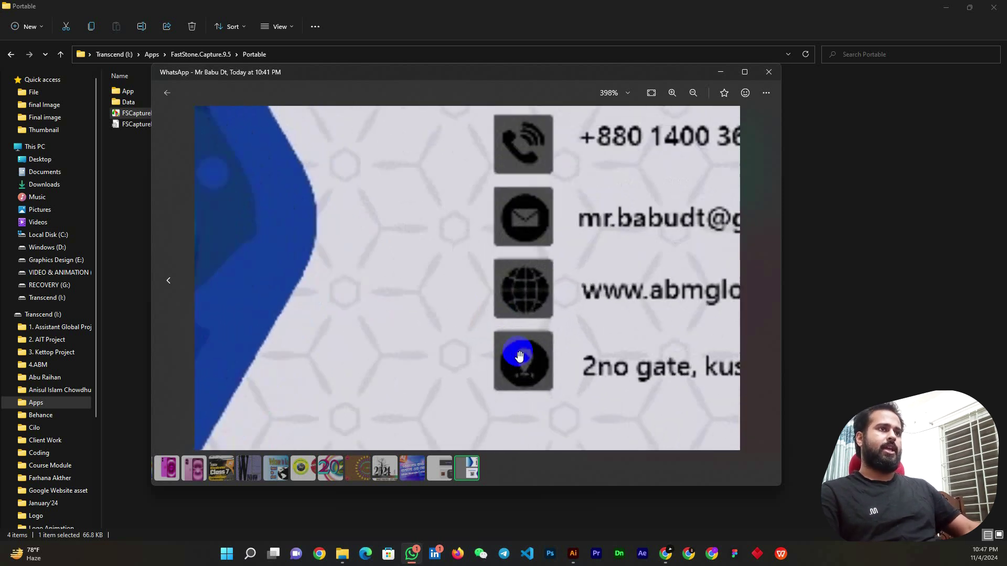
{"action": "scroll", "coordinate": [522, 355], "scroll_direction": "up", "scroll_amount": 1}
{"action": "scroll", "coordinate": [508, 250], "scroll_direction": "up", "scroll_amount": 2}
- Inspect the card's phone number, website and address lines, then close the image viewer
{"action": "left_click_drag", "start_coordinate": [438, 340], "coordinate": [438, 353]}
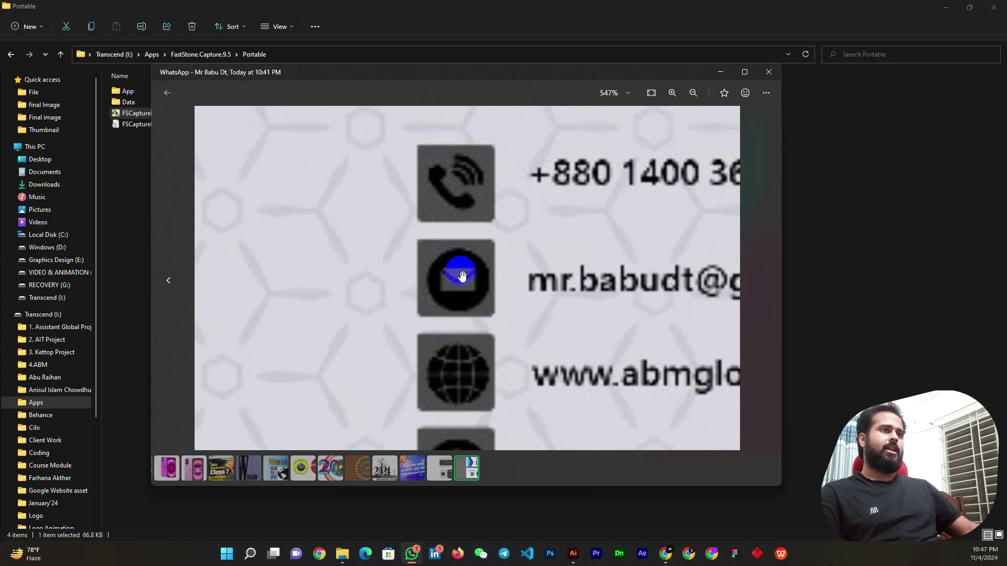
{"action": "left_click_drag", "start_coordinate": [456, 329], "coordinate": [461, 188]}
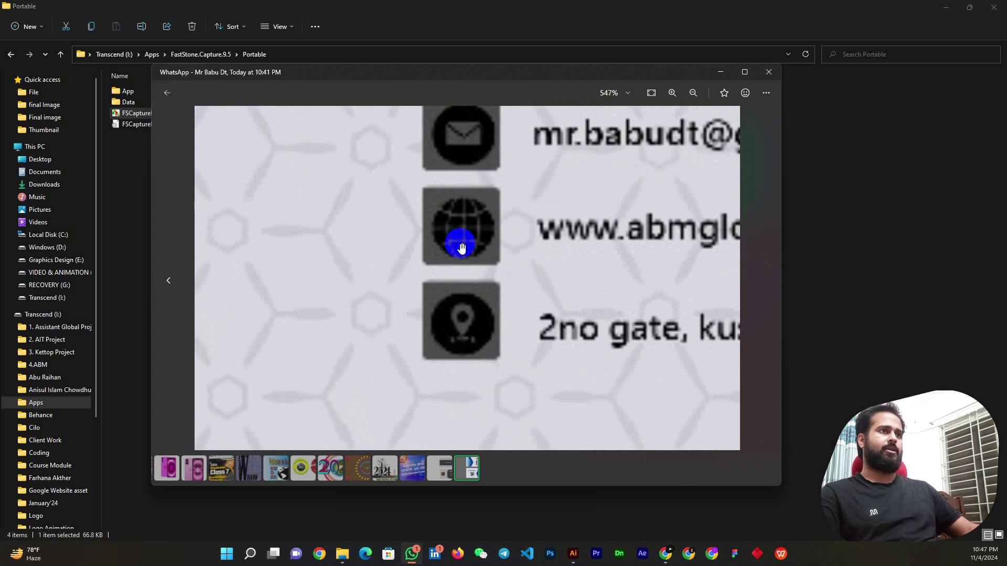
{"action": "scroll", "coordinate": [461, 236], "scroll_direction": "down", "scroll_amount": 5}
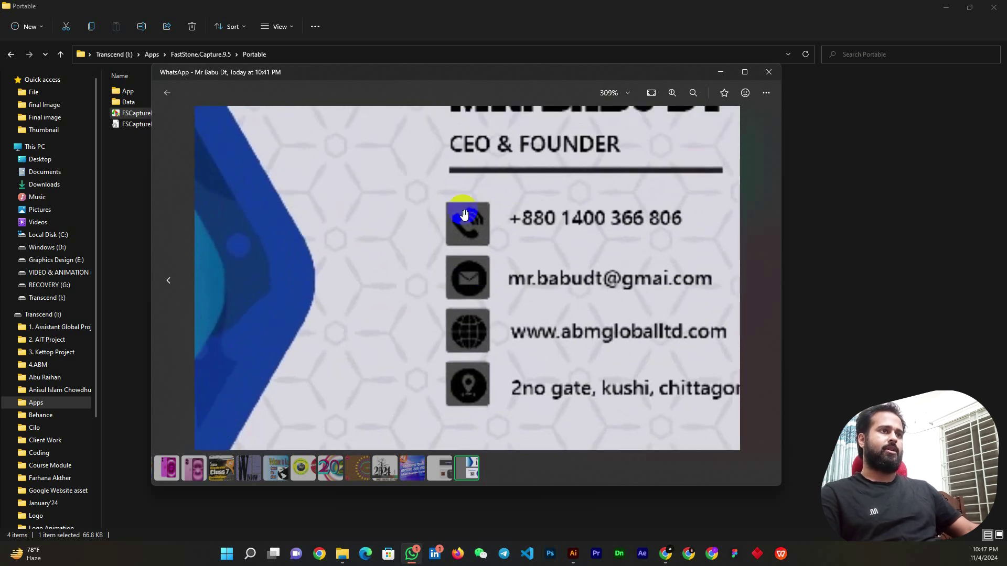
{"action": "scroll", "coordinate": [478, 268], "scroll_direction": "down", "scroll_amount": 2}
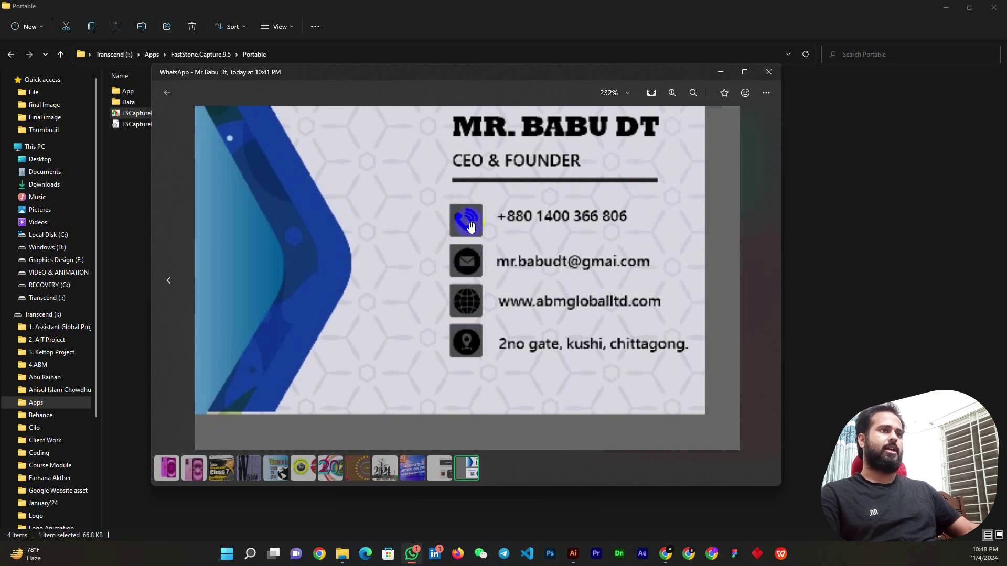
{"action": "scroll", "coordinate": [457, 212], "scroll_direction": "up", "scroll_amount": 2}
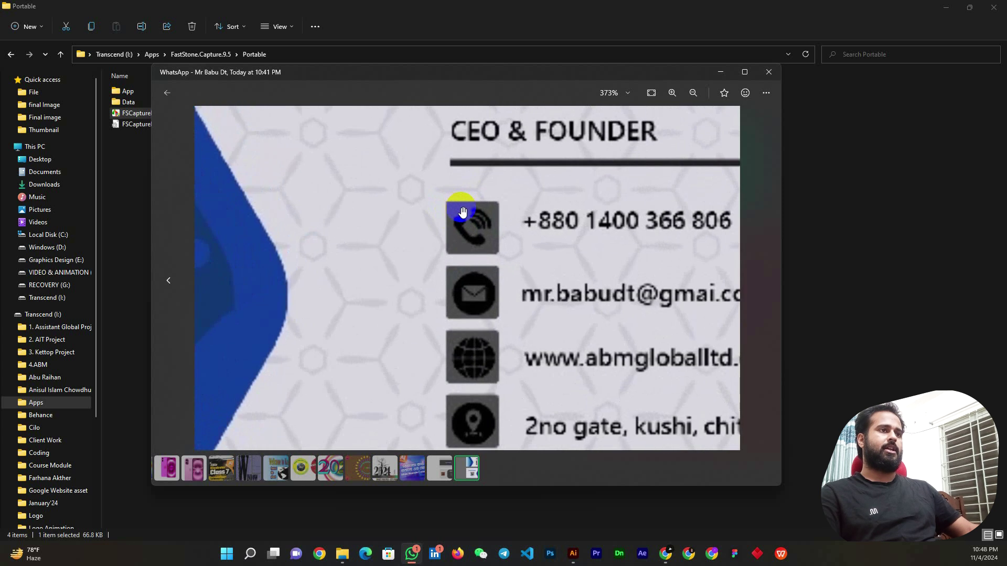
{"action": "scroll", "coordinate": [459, 212], "scroll_direction": "down", "scroll_amount": 1}
{"action": "scroll", "coordinate": [463, 212], "scroll_direction": "up", "scroll_amount": 1}
{"action": "scroll", "coordinate": [463, 212], "scroll_direction": "up", "scroll_amount": 1}
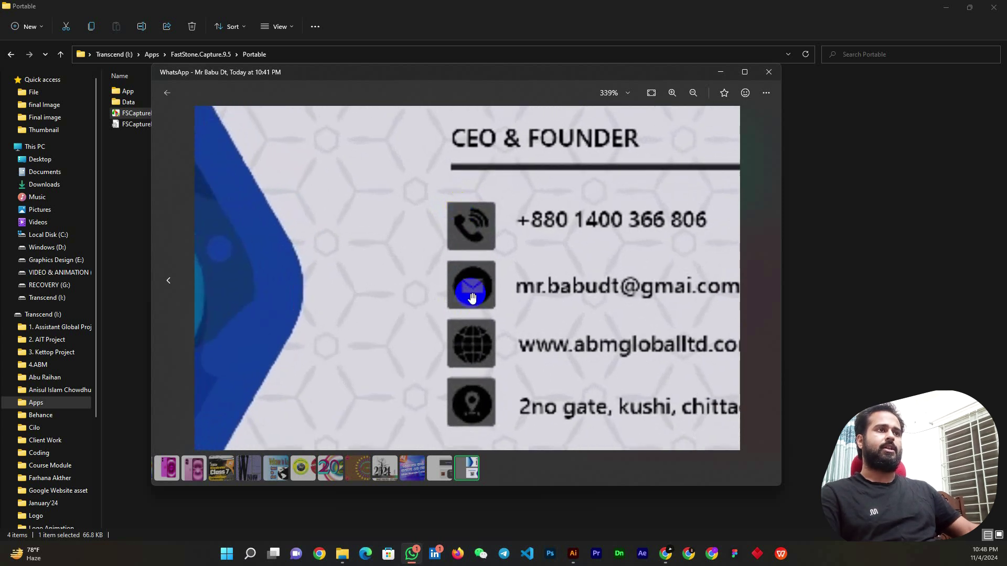
{"action": "scroll", "coordinate": [472, 298], "scroll_direction": "down", "scroll_amount": 2}
{"action": "scroll", "coordinate": [470, 287], "scroll_direction": "down", "scroll_amount": 1}
{"action": "scroll", "coordinate": [472, 283], "scroll_direction": "down", "scroll_amount": 1}
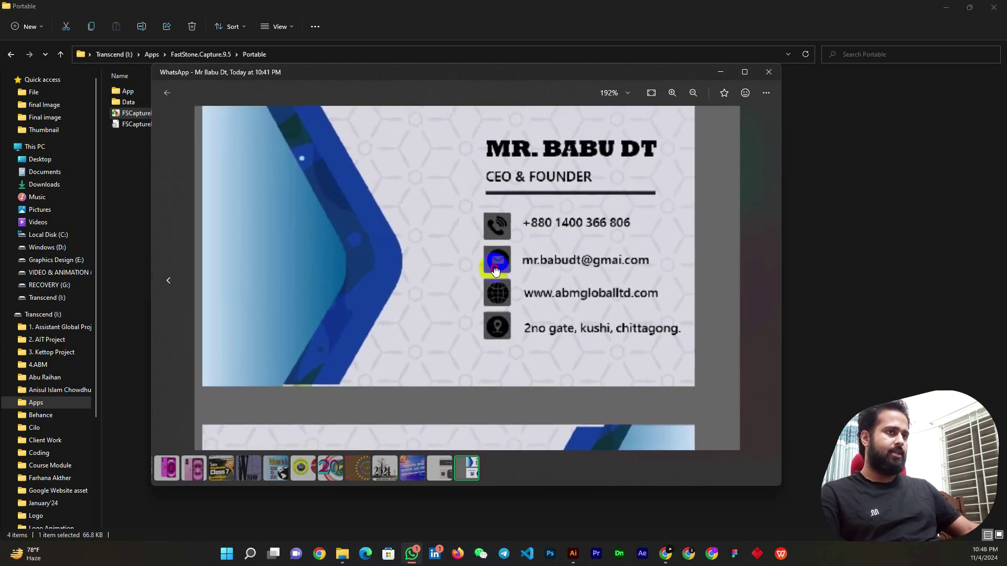
{"action": "scroll", "coordinate": [495, 270], "scroll_direction": "down", "scroll_amount": 3}
{"action": "scroll", "coordinate": [465, 270], "scroll_direction": "down", "scroll_amount": 1}
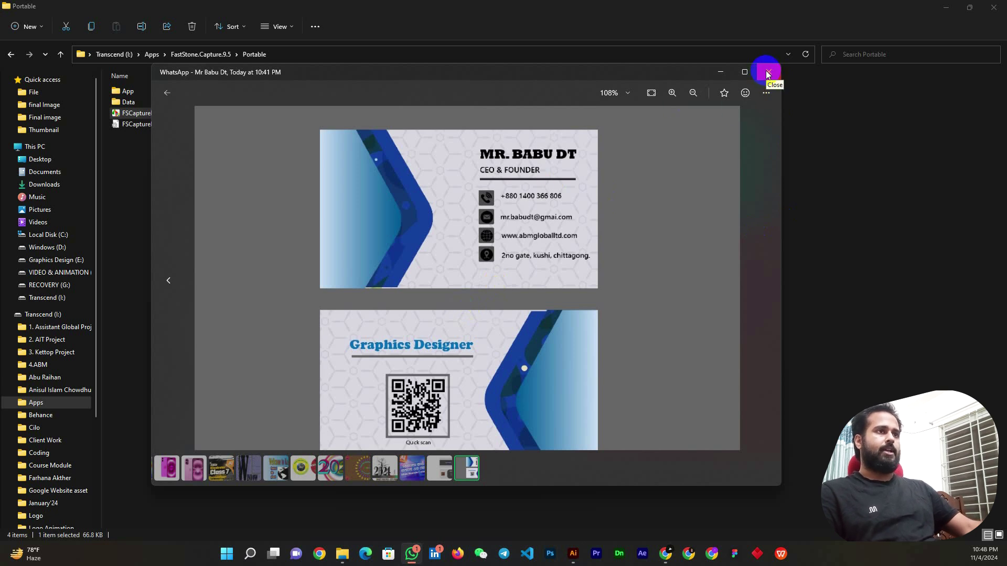
{"action": "scroll", "coordinate": [512, 254], "scroll_direction": "up", "scroll_amount": 3}
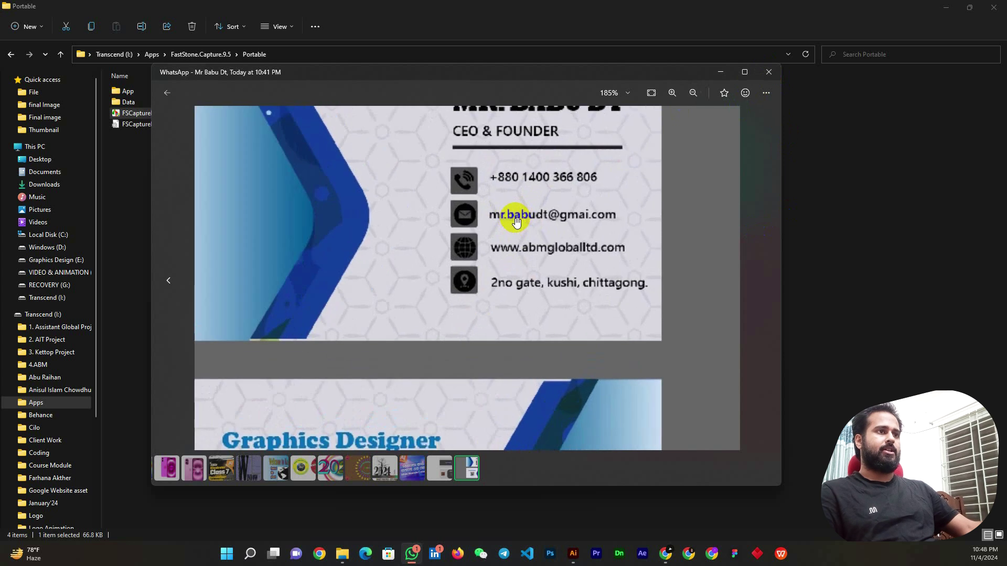
{"action": "scroll", "coordinate": [513, 213], "scroll_direction": "up", "scroll_amount": 3}
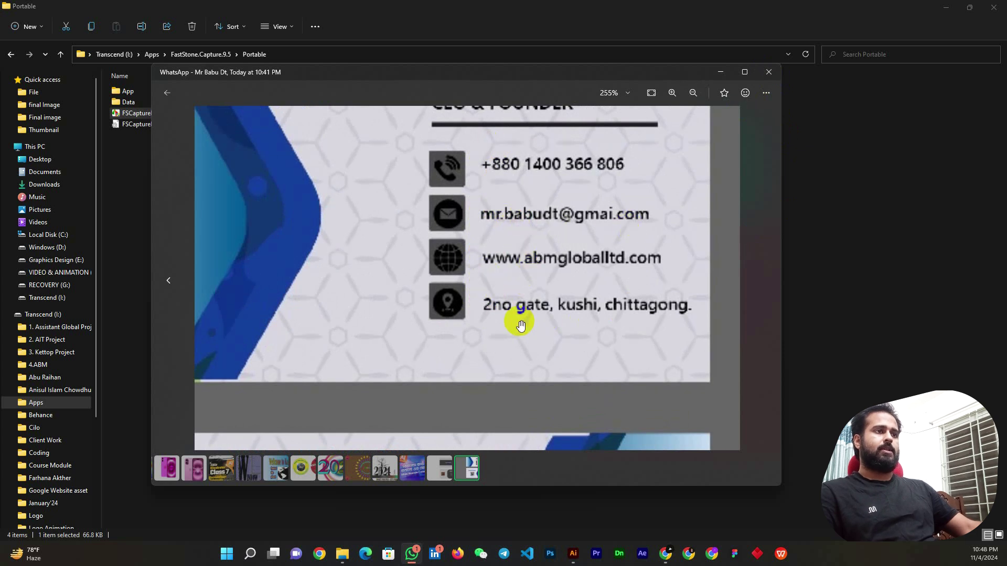
{"action": "scroll", "coordinate": [542, 251], "scroll_direction": "down", "scroll_amount": 2}
{"action": "scroll", "coordinate": [540, 243], "scroll_direction": "down", "scroll_amount": 2}
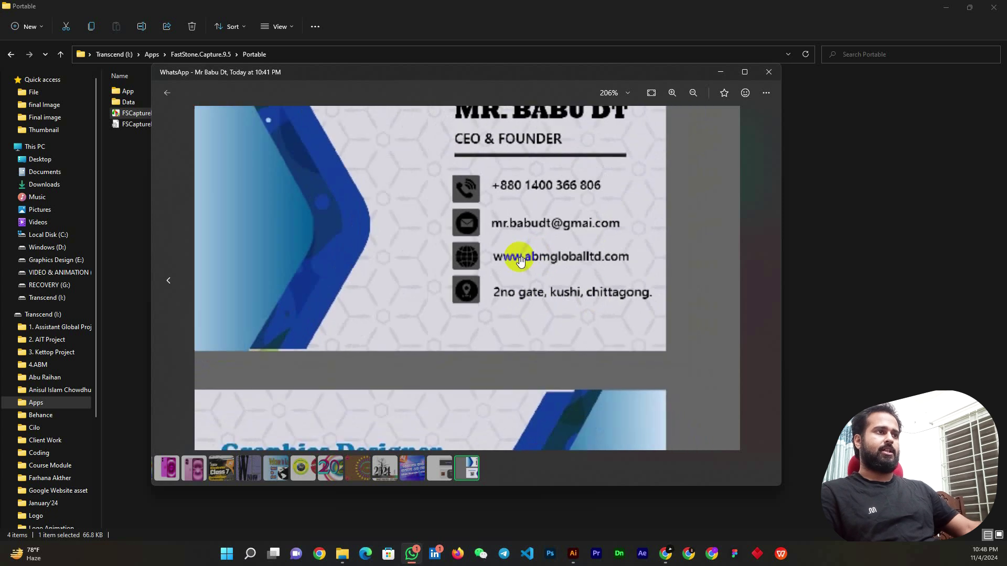
{"action": "scroll", "coordinate": [517, 254], "scroll_direction": "down", "scroll_amount": 2}
{"action": "scroll", "coordinate": [517, 263], "scroll_direction": "down", "scroll_amount": 1}
{"action": "scroll", "coordinate": [403, 270], "scroll_direction": "up", "scroll_amount": 2}
{"action": "scroll", "coordinate": [607, 225], "scroll_direction": "up", "scroll_amount": 2}
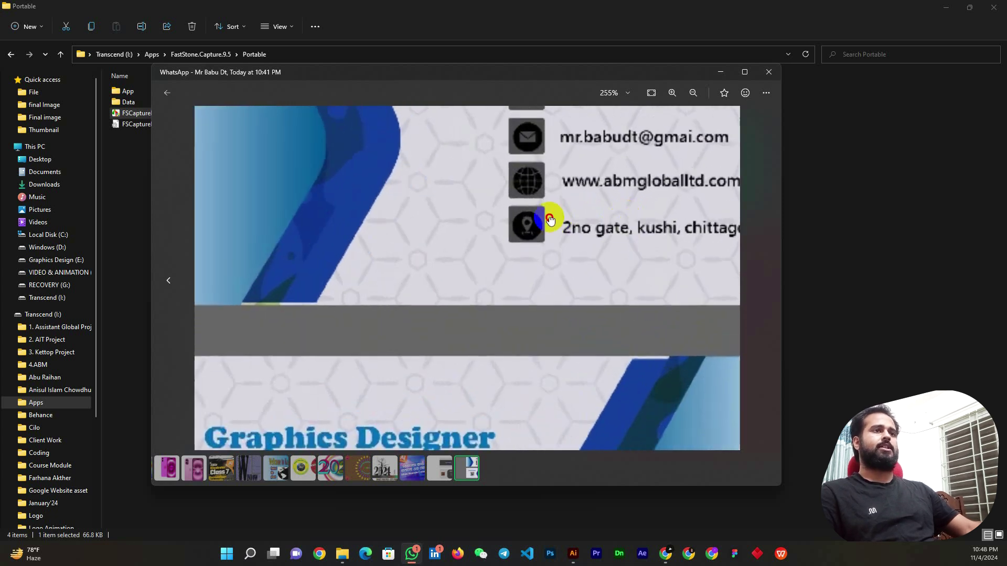
{"action": "scroll", "coordinate": [546, 207], "scroll_direction": "up", "scroll_amount": 1}
{"action": "scroll", "coordinate": [544, 247], "scroll_direction": "down", "scroll_amount": 2}
{"action": "scroll", "coordinate": [544, 210], "scroll_direction": "down", "scroll_amount": 4}
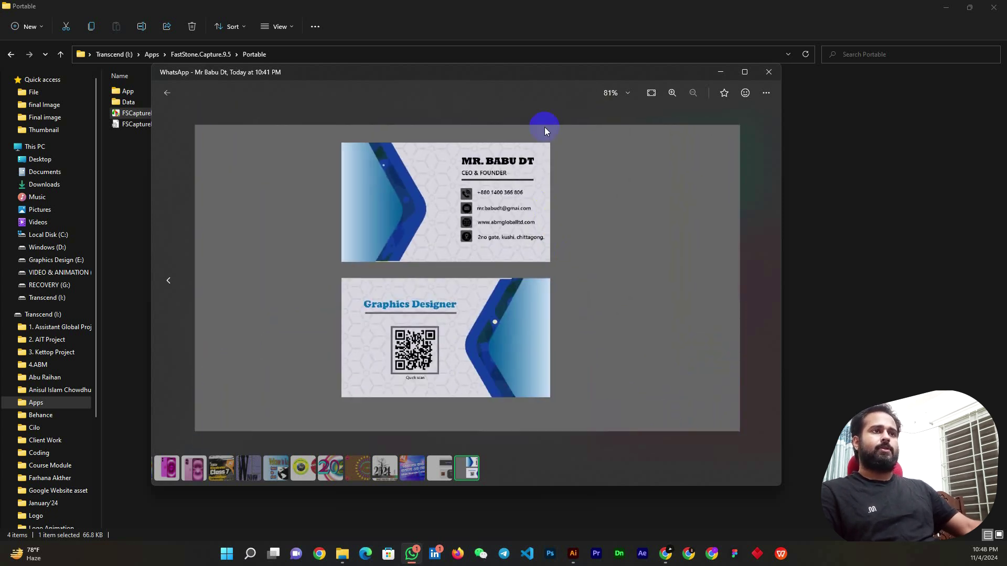
{"action": "scroll", "coordinate": [367, 194], "scroll_direction": "up", "scroll_amount": 2}
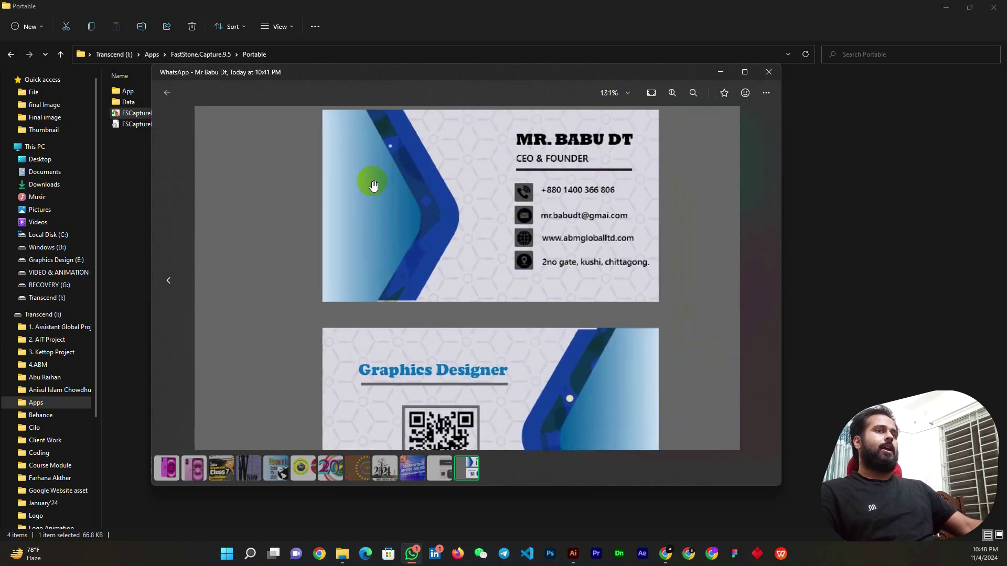
{"action": "scroll", "coordinate": [551, 152], "scroll_direction": "down", "scroll_amount": 2}
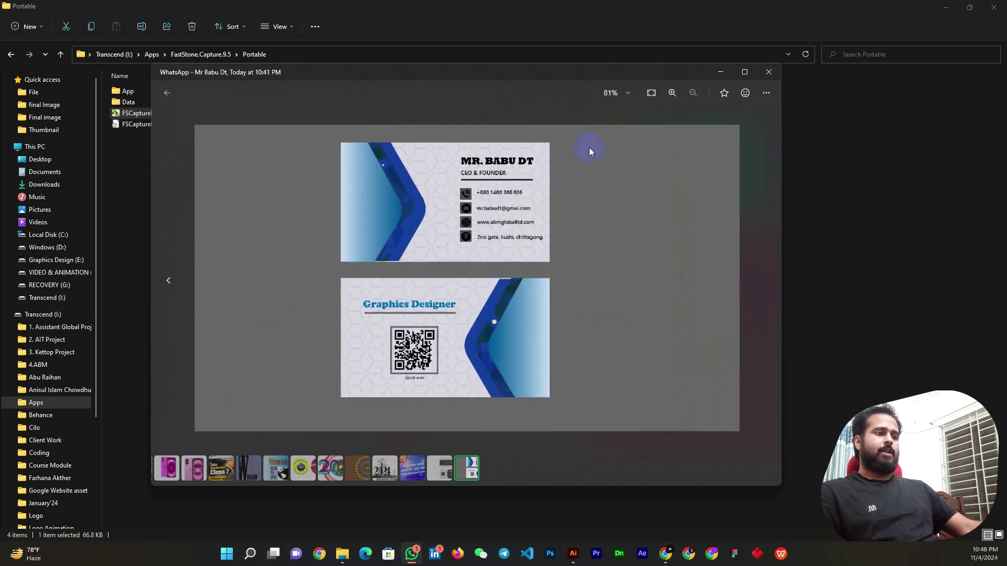
{"action": "left_click", "coordinate": [767, 73]}
{"action": "mouse_move", "coordinate": [573, 554]}
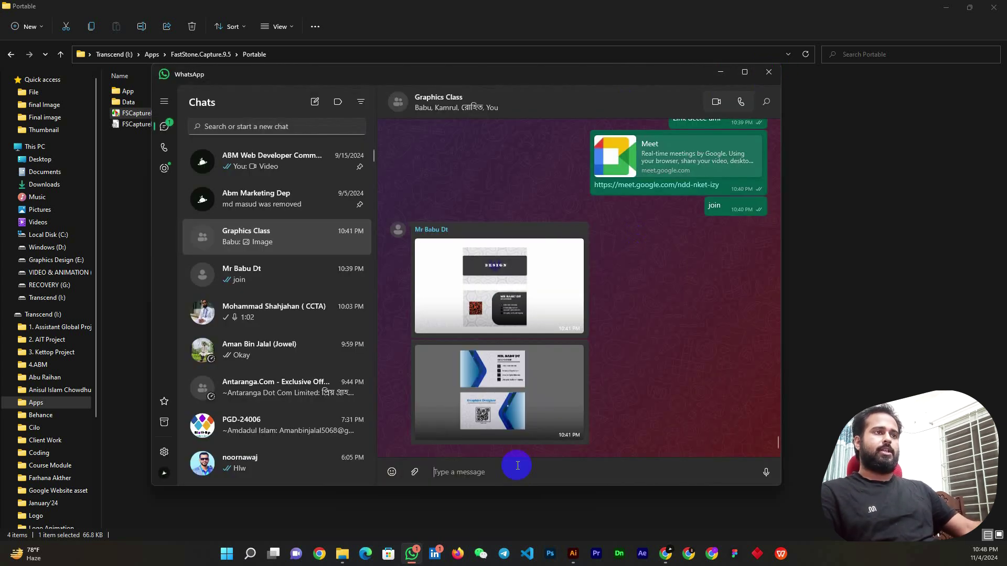
- Back in Illustrator, drag the numbered topic list off the artboard to the left
{"action": "left_click", "coordinate": [574, 554]}
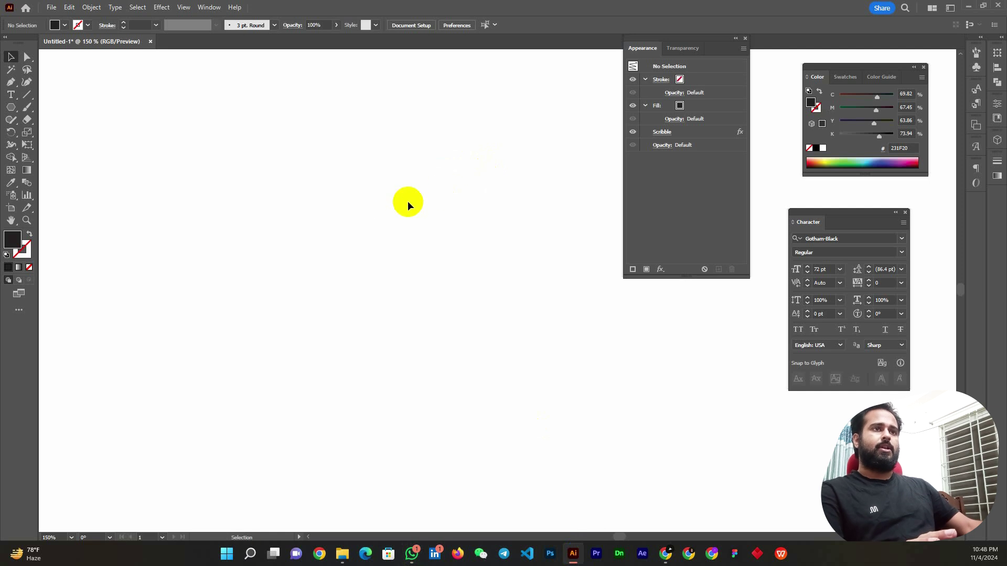
{"action": "scroll", "coordinate": [376, 216], "scroll_direction": "down", "scroll_amount": 5, "text": "alt"}
{"action": "scroll", "coordinate": [398, 175], "scroll_direction": "up", "scroll_amount": 1, "text": "alt"}
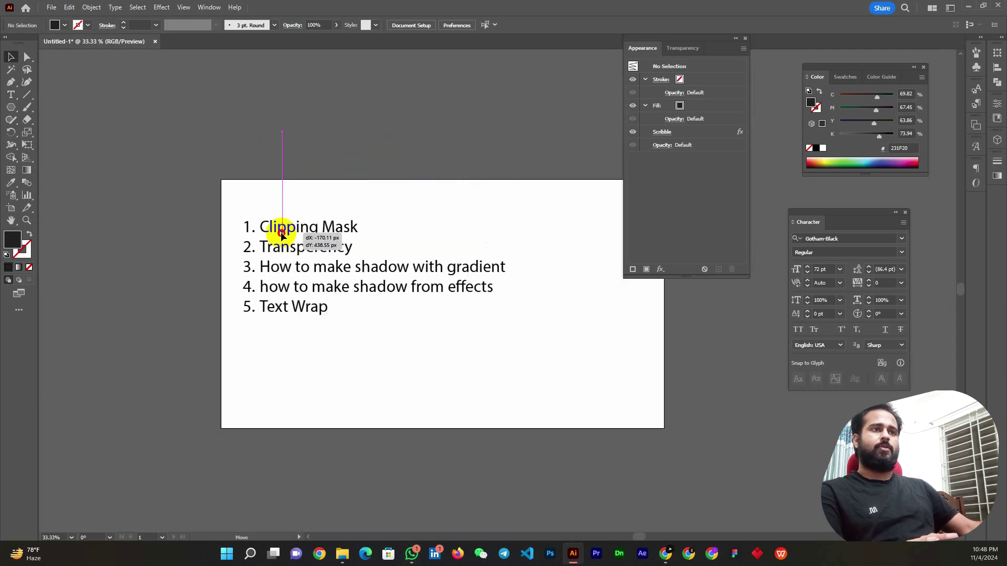
{"action": "mouse_move", "coordinate": [330, 127]}
{"action": "left_mouse_down"}
{"action": "mouse_move", "coordinate": [179, 202]}
{"action": "mouse_move", "coordinate": [203, 137]}
{"action": "mouse_move", "coordinate": [171, 109]}
{"action": "mouse_move", "coordinate": [182, 124]}
{"action": "left_mouse_up"}
{"action": "scroll", "coordinate": [179, 202], "scroll_direction": "up", "scroll_amount": 2, "text": "alt"}
{"action": "scroll", "coordinate": [231, 198], "scroll_direction": "down", "scroll_amount": 2, "text": "alt"}
{"action": "scroll", "coordinate": [171, 108], "scroll_direction": "up", "scroll_amount": 2}
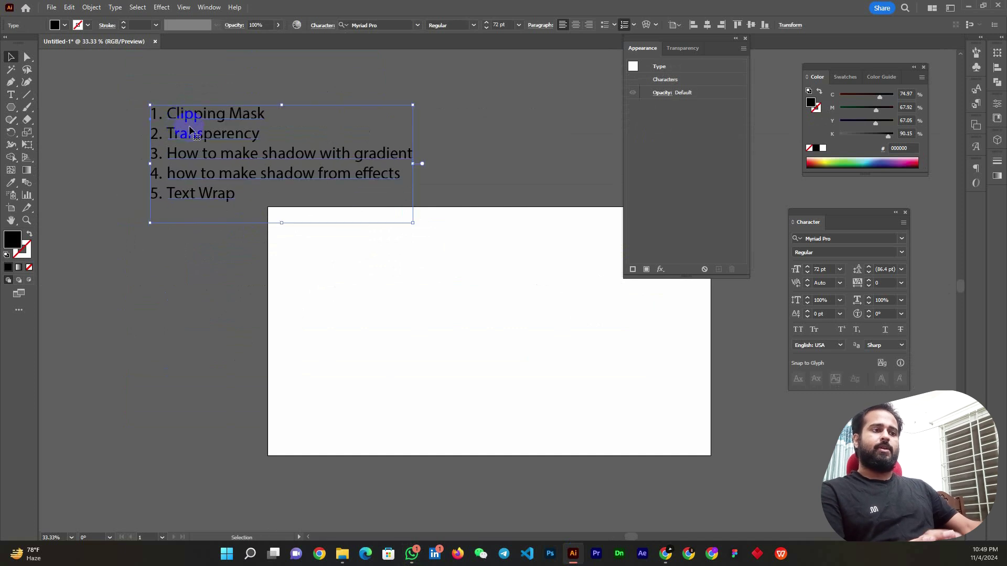
{"action": "scroll", "coordinate": [190, 130], "scroll_direction": "up", "scroll_amount": 5, "text": "alt"}
{"action": "scroll", "coordinate": [202, 128], "scroll_direction": "down", "scroll_amount": 1, "text": "alt"}
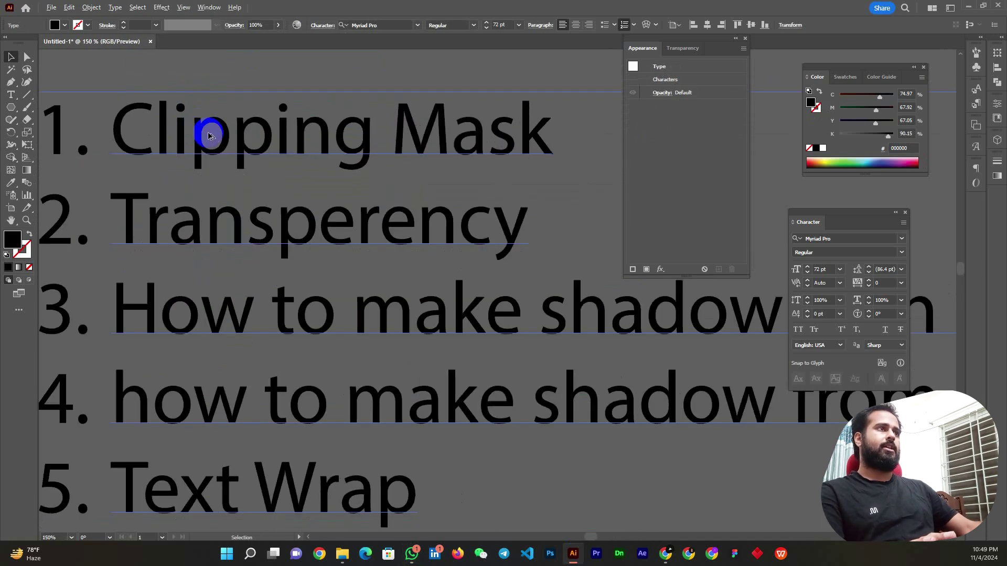
{"action": "scroll", "coordinate": [210, 133], "scroll_direction": "down", "scroll_amount": 1, "text": "alt"}
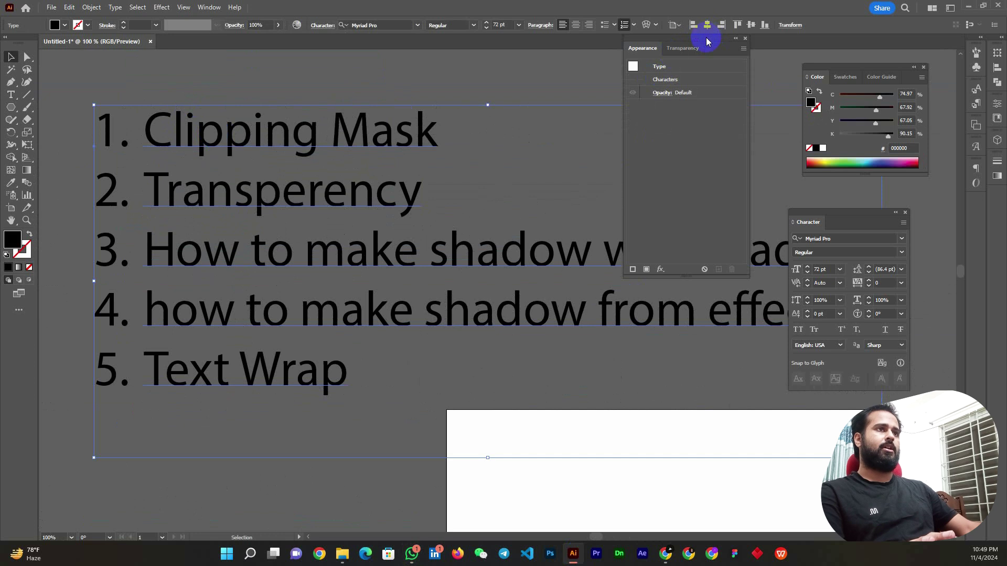
- Move the Appearance and colour panels aside, and shift the numbered list up-left above the artboard
{"action": "left_click_drag", "start_coordinate": [707, 42], "coordinate": [812, 83]}
{"action": "scroll", "coordinate": [421, 87], "scroll_direction": "down", "scroll_amount": 1, "text": "alt"}
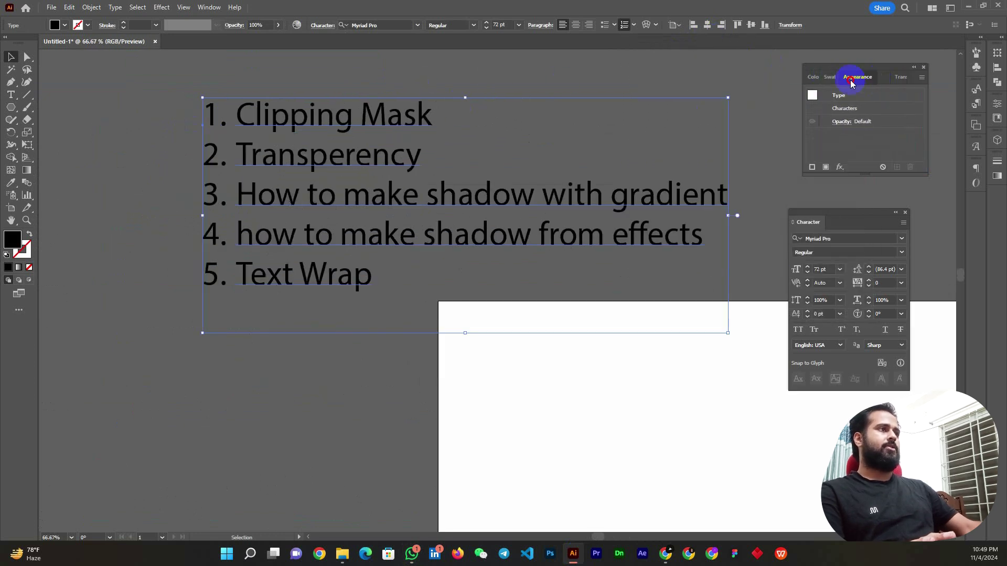
{"action": "left_click_drag", "start_coordinate": [850, 83], "coordinate": [724, 83]}
{"action": "left_click_drag", "start_coordinate": [866, 71], "coordinate": [891, 69]}
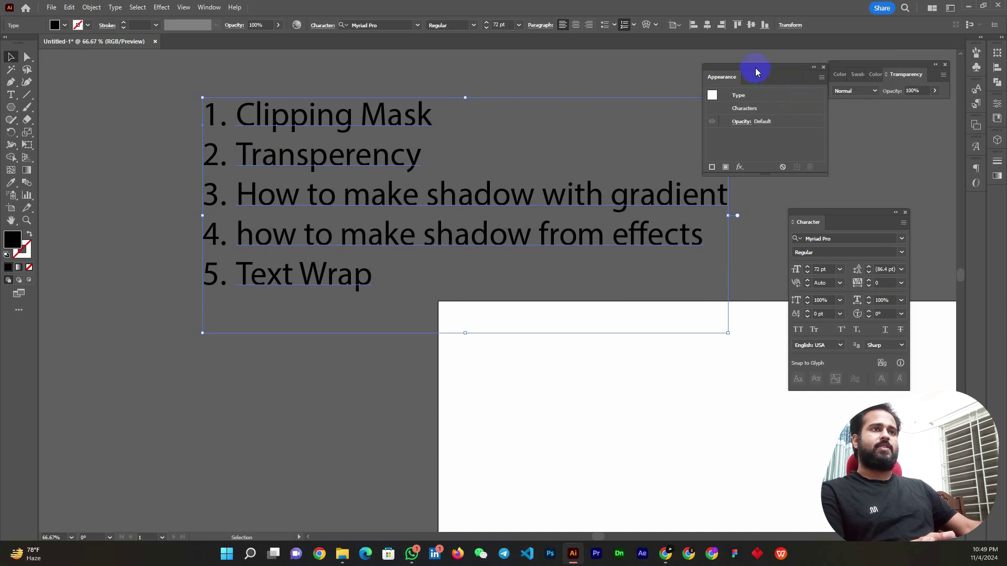
{"action": "left_click_drag", "start_coordinate": [757, 72], "coordinate": [856, 123]}
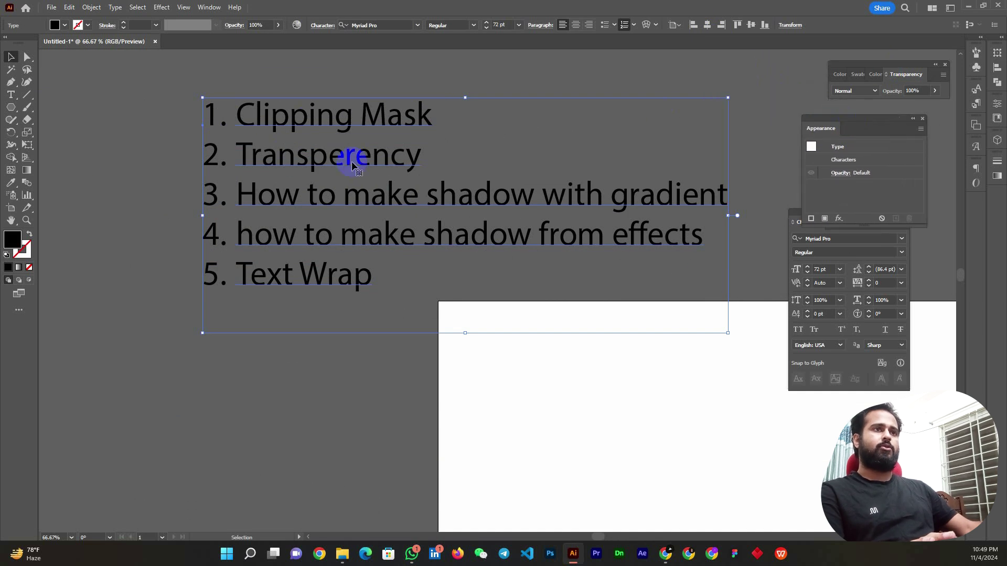
{"action": "left_click_drag", "start_coordinate": [350, 175], "coordinate": [311, 162]}
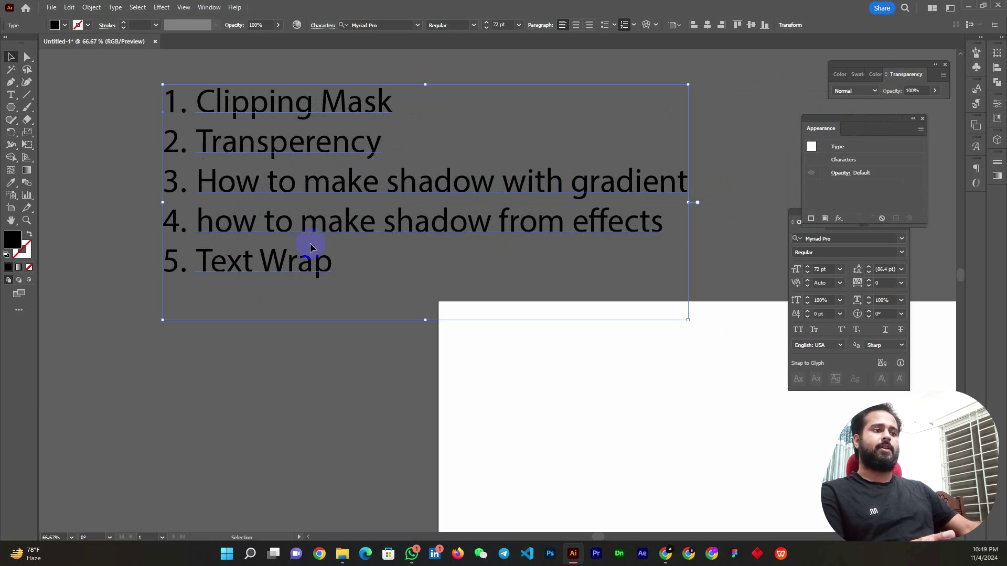
{"action": "scroll", "coordinate": [278, 236], "scroll_direction": "down", "scroll_amount": 2}
{"action": "scroll", "coordinate": [355, 223], "scroll_direction": "right", "scroll_amount": 3}
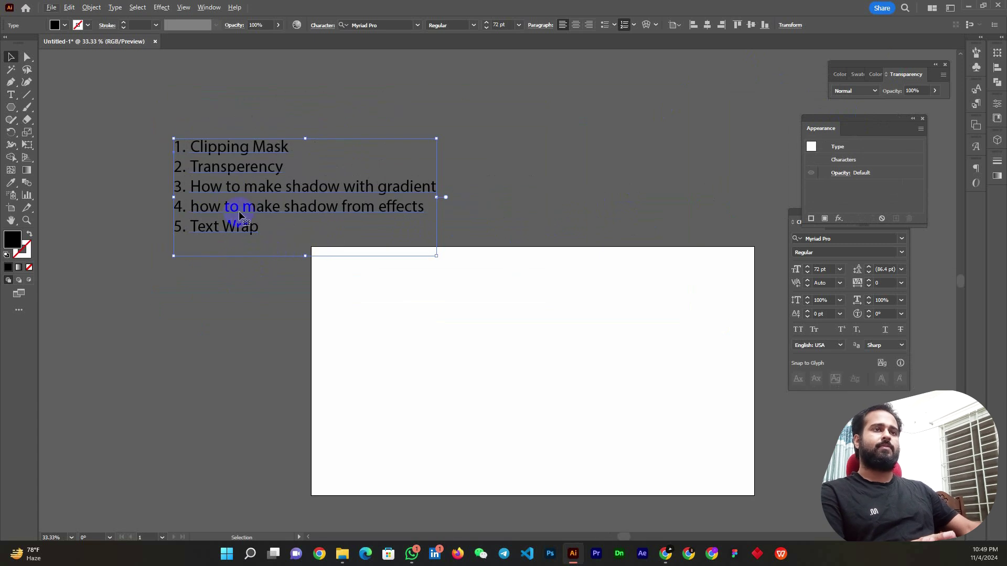
{"action": "left_click_drag", "start_coordinate": [239, 212], "coordinate": [219, 205]}
{"action": "scroll", "coordinate": [241, 158], "scroll_direction": "up", "scroll_amount": 1}
{"action": "scroll", "coordinate": [210, 157], "scroll_direction": "up", "scroll_amount": 2}
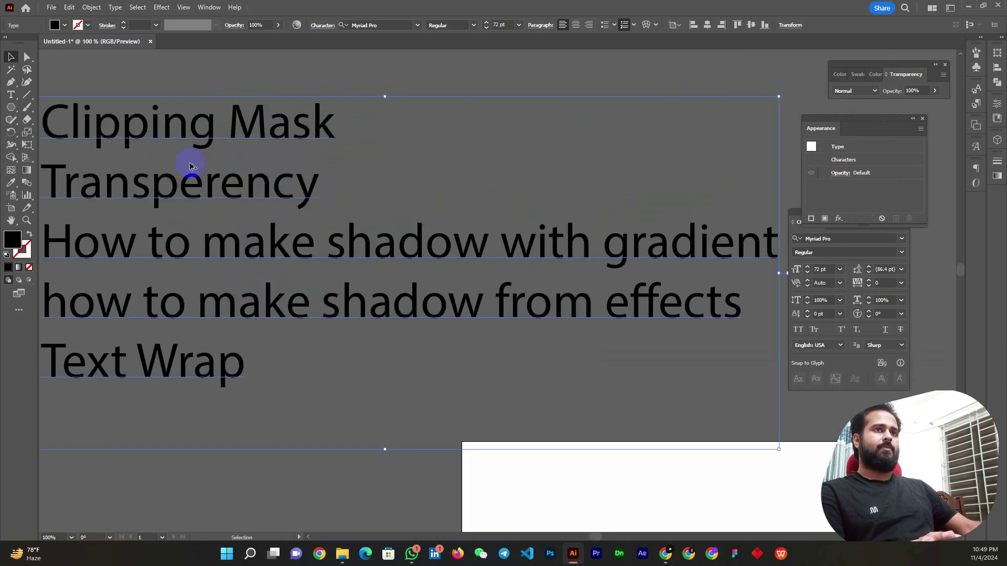
{"action": "scroll", "coordinate": [197, 173], "scroll_direction": "down", "scroll_amount": 2}
{"action": "scroll", "coordinate": [201, 186], "scroll_direction": "down", "scroll_amount": 1}
{"action": "scroll", "coordinate": [495, 291], "scroll_direction": "up", "scroll_amount": 1}
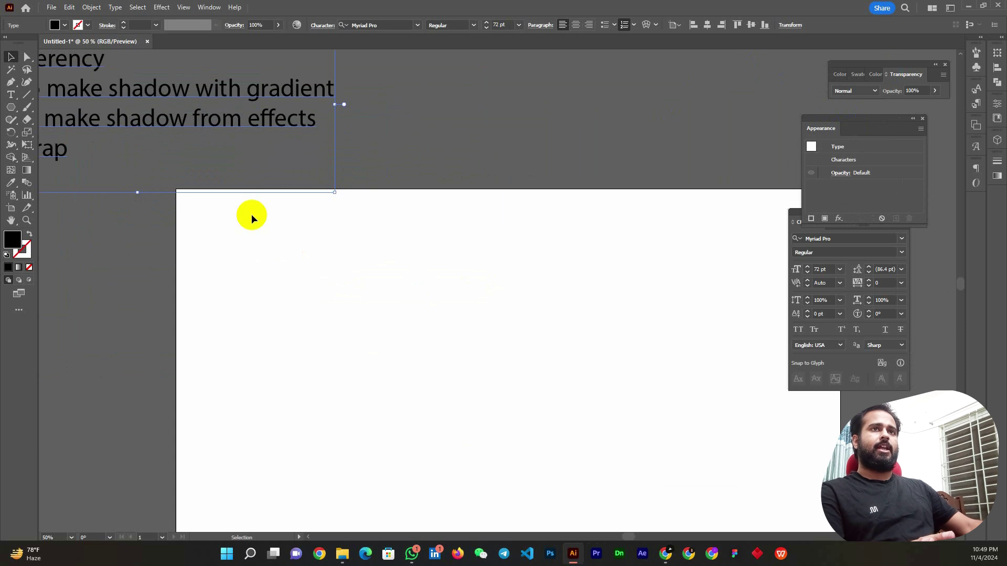
{"action": "left_click_drag", "start_coordinate": [163, 122], "coordinate": [266, 94]}
{"action": "scroll", "coordinate": [210, 126], "scroll_direction": "up", "scroll_amount": 2}
{"action": "scroll", "coordinate": [153, 157], "scroll_direction": "up", "scroll_amount": 3}
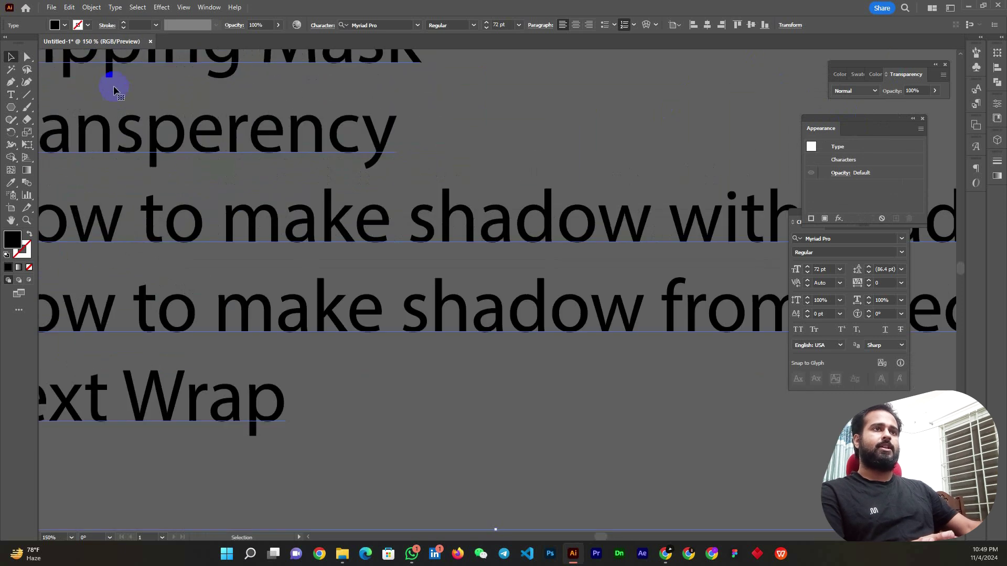
{"action": "scroll", "coordinate": [331, 139], "scroll_direction": "down", "scroll_amount": 1}
{"action": "scroll", "coordinate": [210, 136], "scroll_direction": "up", "scroll_amount": 1}
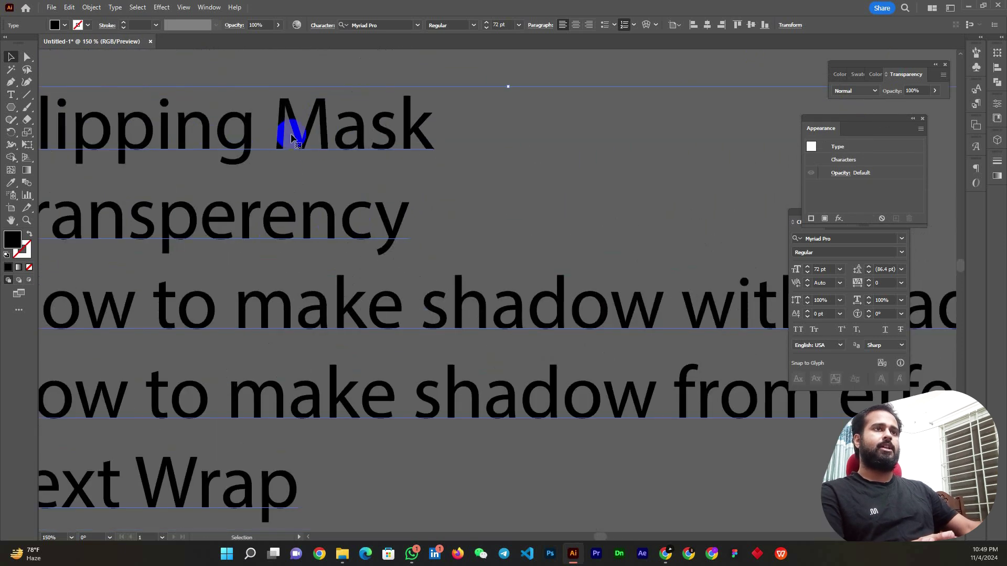
{"action": "double_click", "coordinate": [313, 144]}
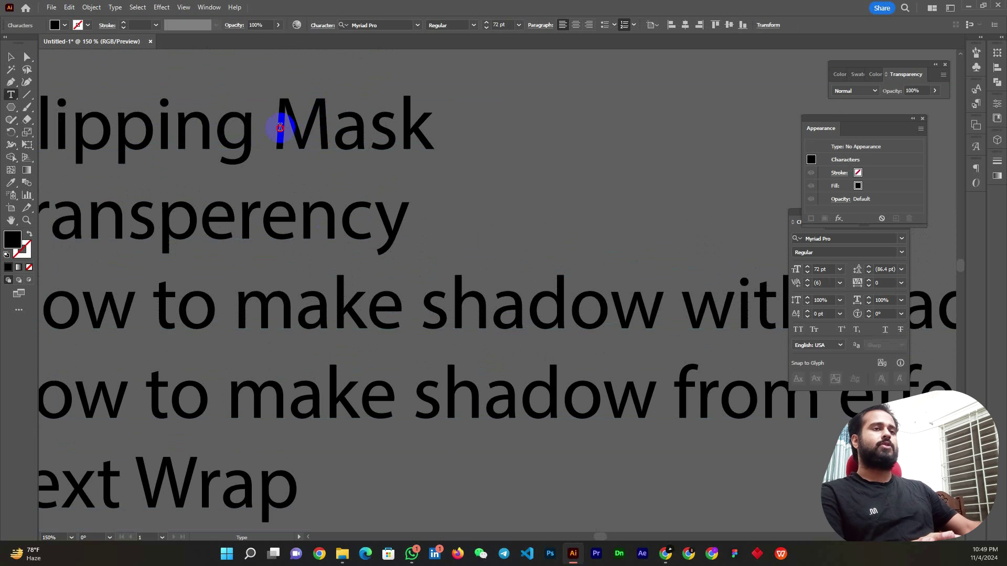
{"action": "left_click_drag", "start_coordinate": [280, 128], "coordinate": [446, 128]}
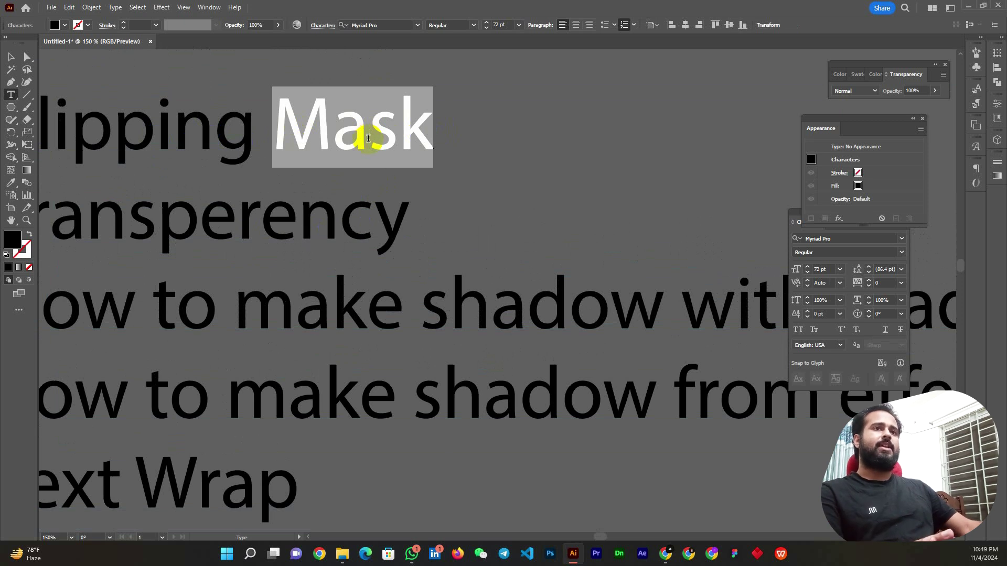
{"action": "scroll", "coordinate": [367, 138], "scroll_direction": "down", "scroll_amount": 1}
{"action": "left_click_drag", "start_coordinate": [126, 132], "coordinate": [422, 136]}
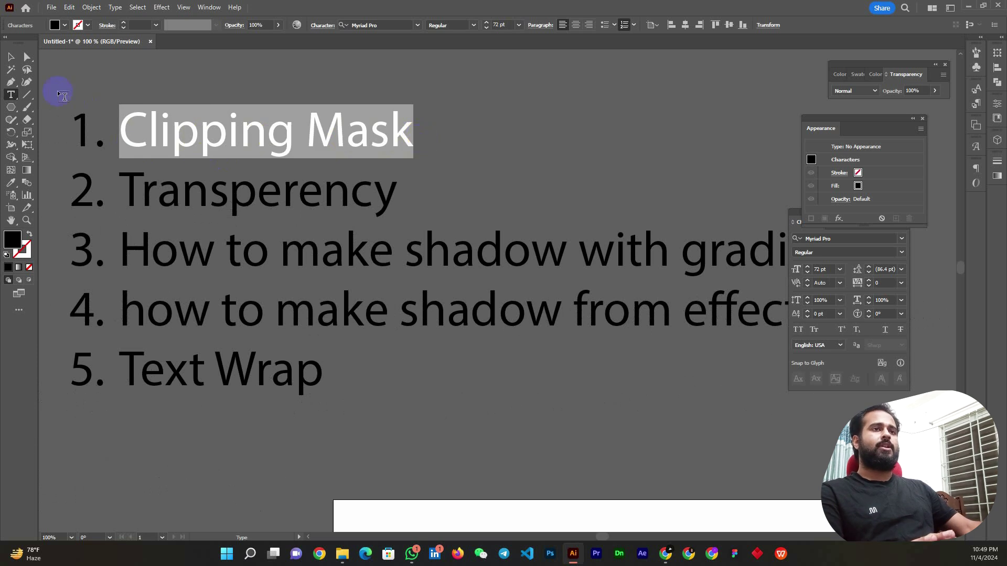
{"action": "left_click", "coordinate": [10, 56]}
{"action": "scroll", "coordinate": [255, 174], "scroll_direction": "down", "scroll_amount": 1}
{"action": "scroll", "coordinate": [255, 174], "scroll_direction": "down", "scroll_amount": 1}
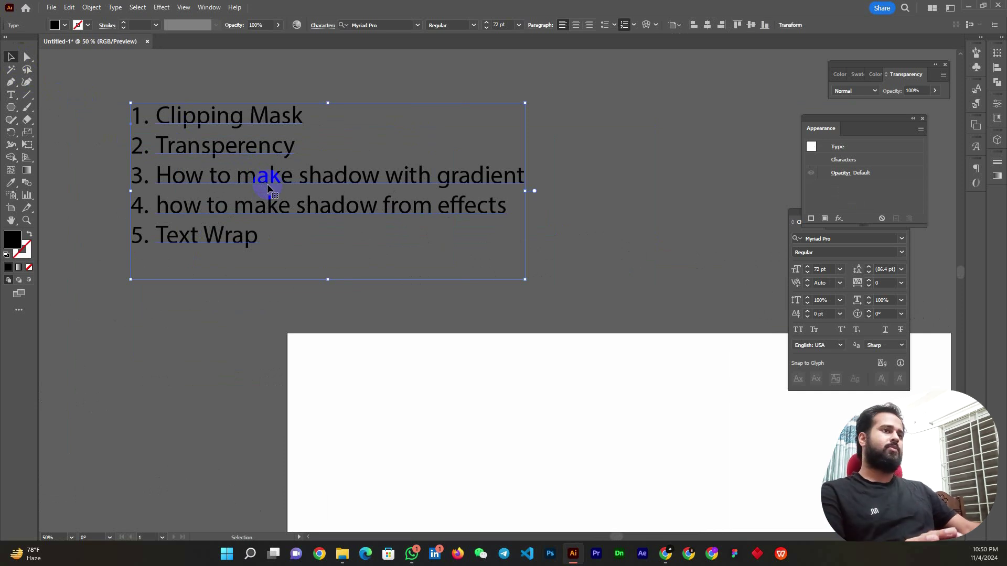
{"action": "scroll", "coordinate": [268, 188], "scroll_direction": "down", "scroll_amount": 2}
{"action": "scroll", "coordinate": [269, 198], "scroll_direction": "down", "scroll_amount": 2}
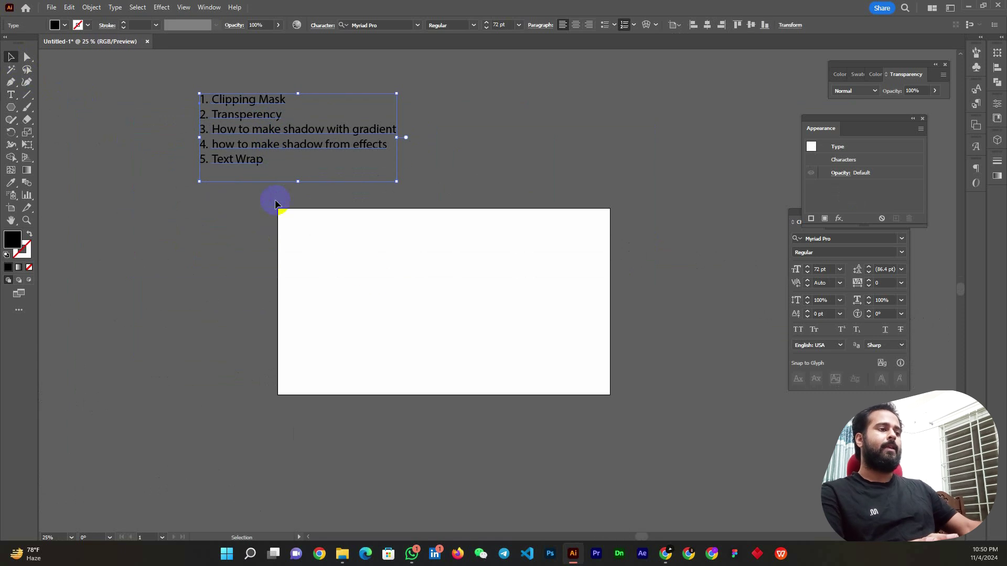
{"action": "scroll", "coordinate": [395, 271], "scroll_direction": "up", "scroll_amount": 2}
{"action": "scroll", "coordinate": [401, 221], "scroll_direction": "down", "scroll_amount": 2}
{"action": "scroll", "coordinate": [401, 222], "scroll_direction": "down", "scroll_amount": 1}
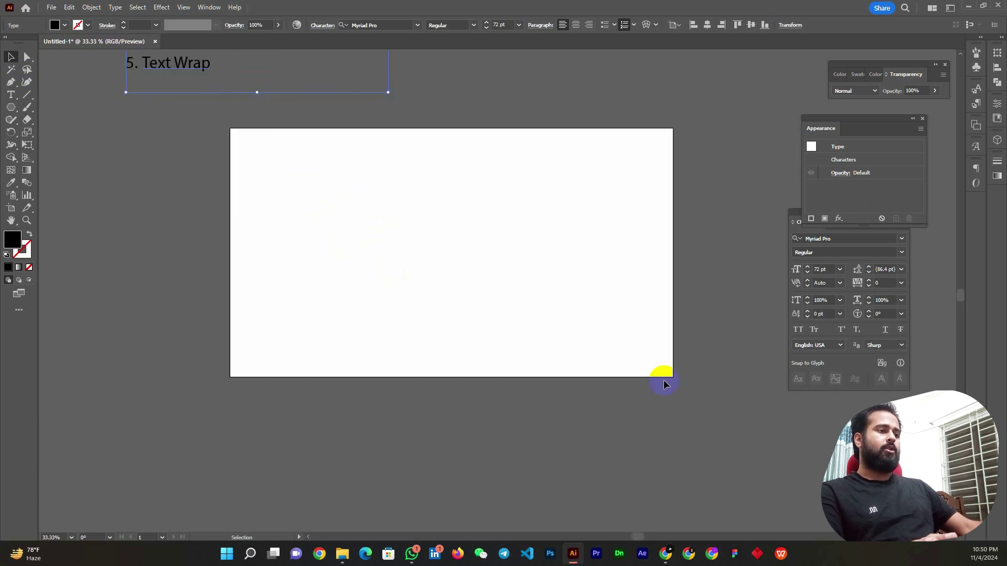
{"action": "left_click", "coordinate": [620, 511]}
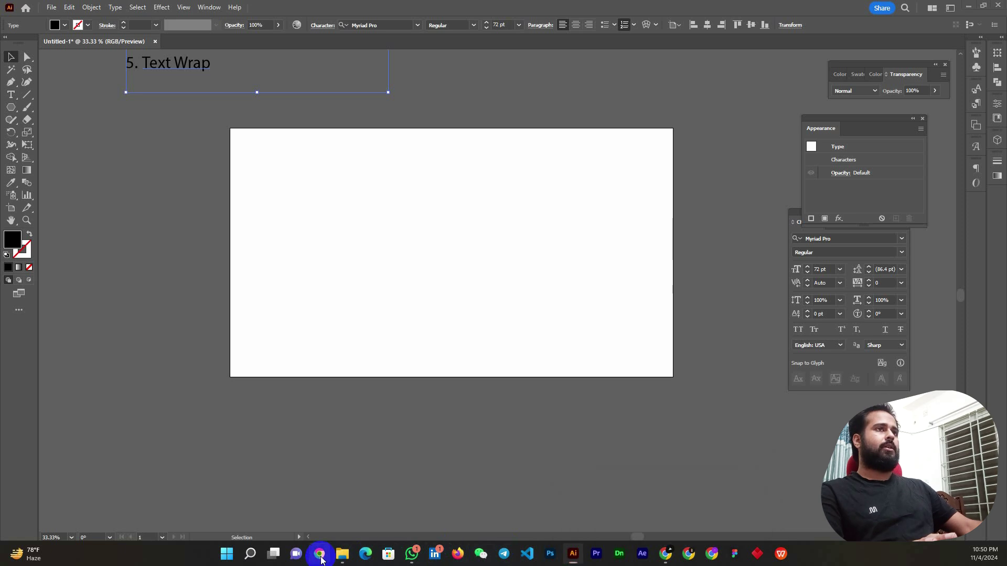
- Search Google for 'image' in Chrome and copy the Adobe Stock chameleon preview
{"action": "left_click", "coordinate": [792, 554]}
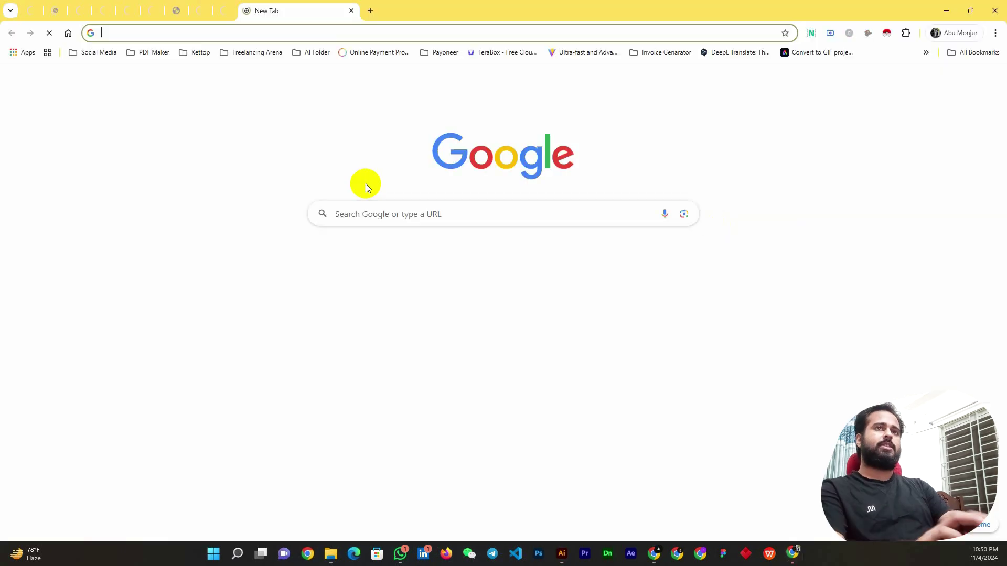
{"action": "left_click", "coordinate": [282, 33]}
{"action": "type", "text": "i"}
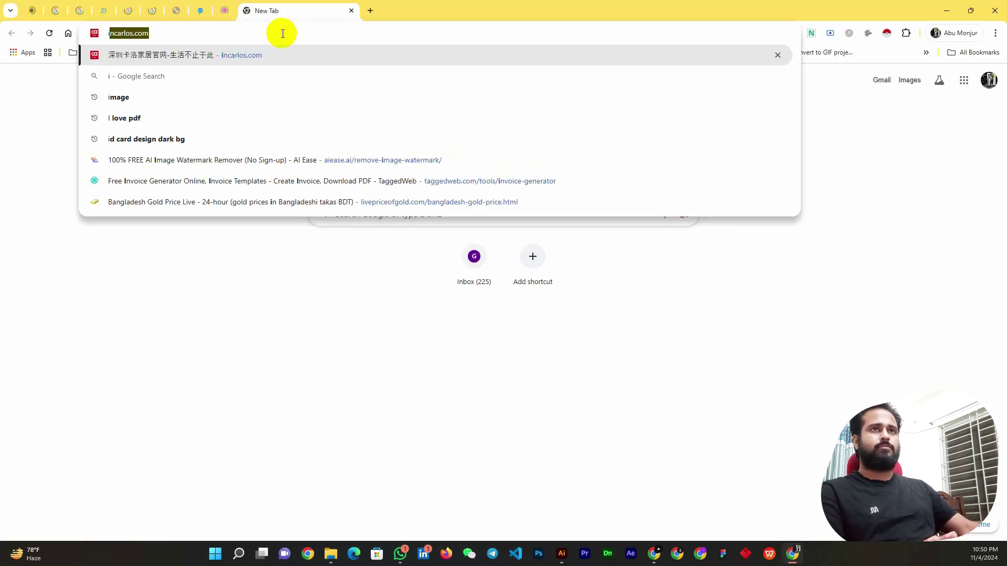
{"action": "type", "text": "mage"}
{"action": "key", "text": "Return"}
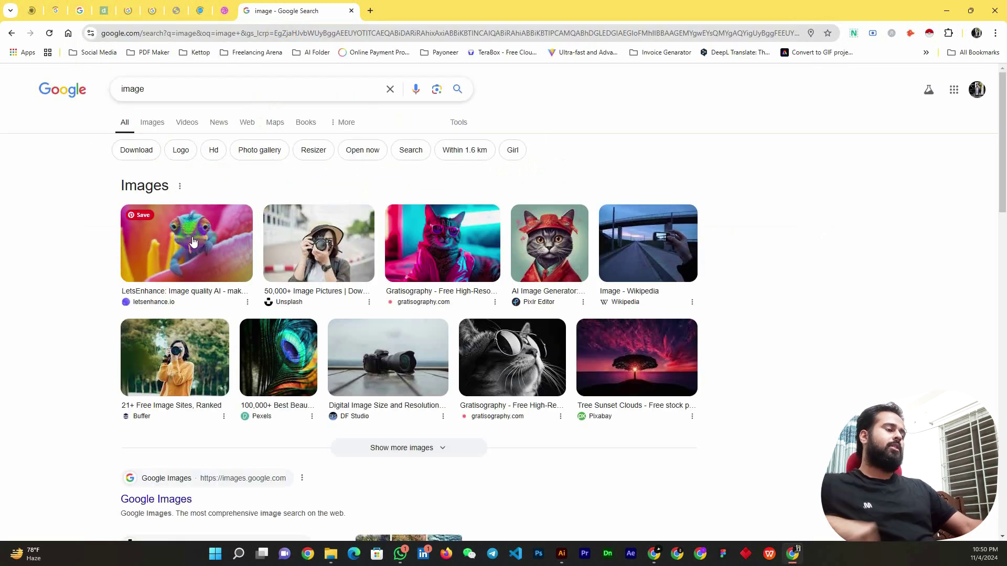
{"action": "left_click", "coordinate": [193, 245]}
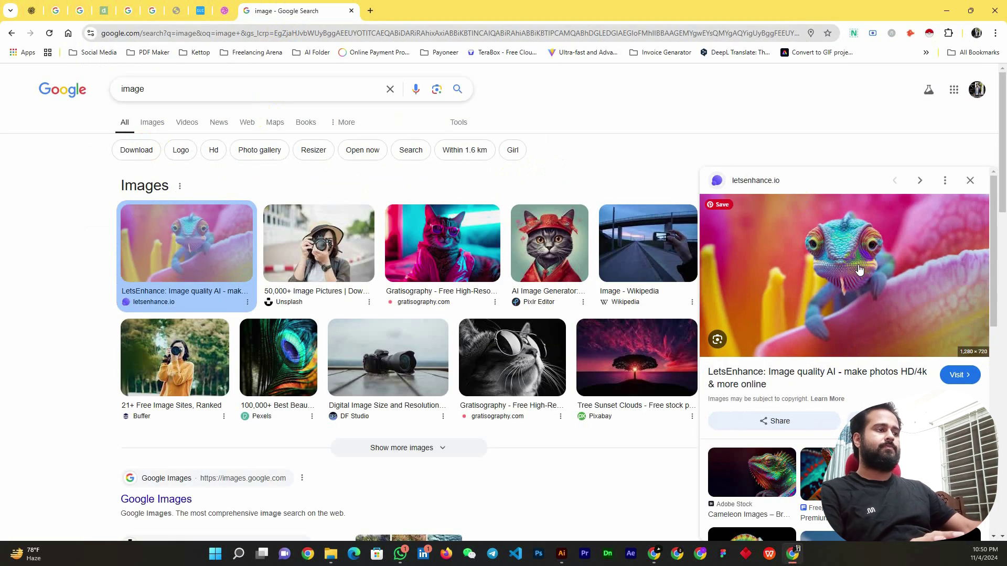
{"action": "right_click", "coordinate": [850, 257]}
{"action": "left_click", "coordinate": [892, 381]}
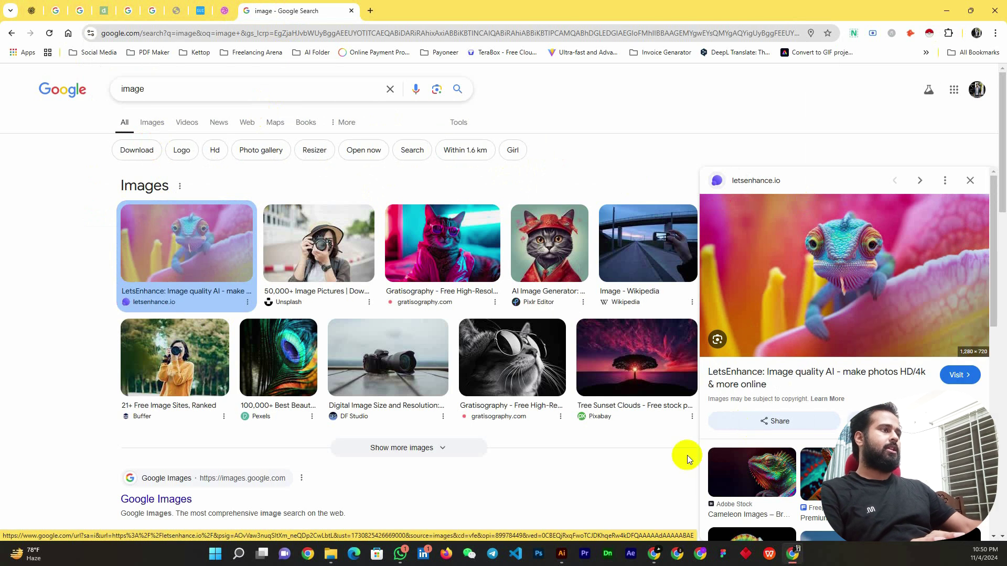
{"action": "left_click", "coordinate": [750, 472]}
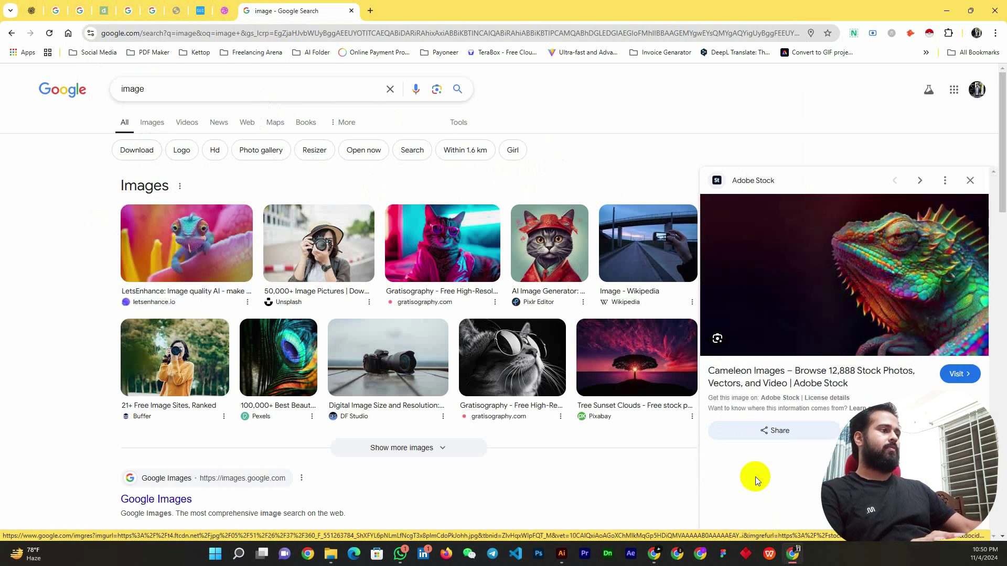
{"action": "right_click", "coordinate": [846, 245]}
{"action": "key", "text": "Escape"}
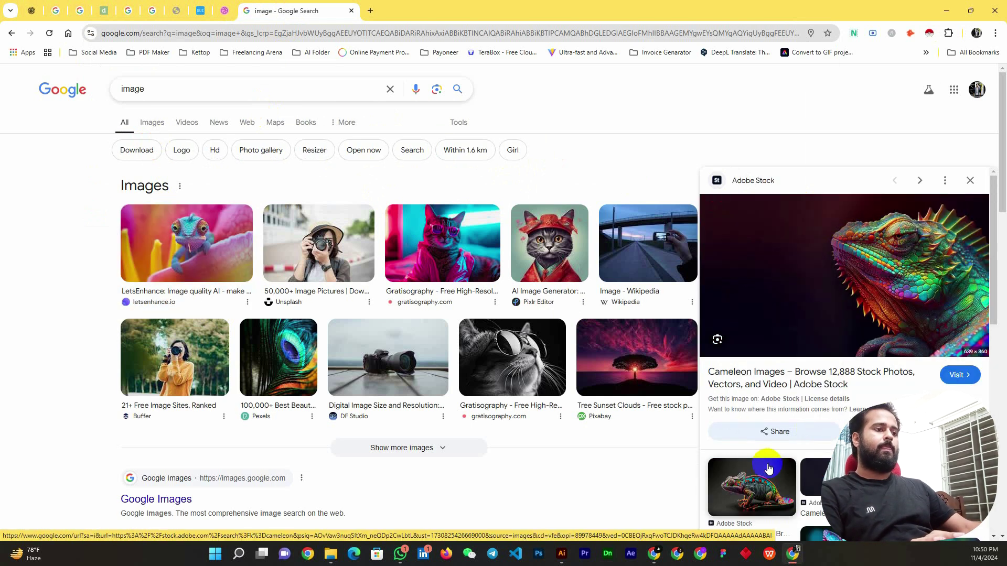
- Paste the chameleon picture into Illustrator, move it up-left, then delete it
{"action": "left_click", "coordinate": [562, 553]}
{"action": "key", "text": "ctrl+v"}
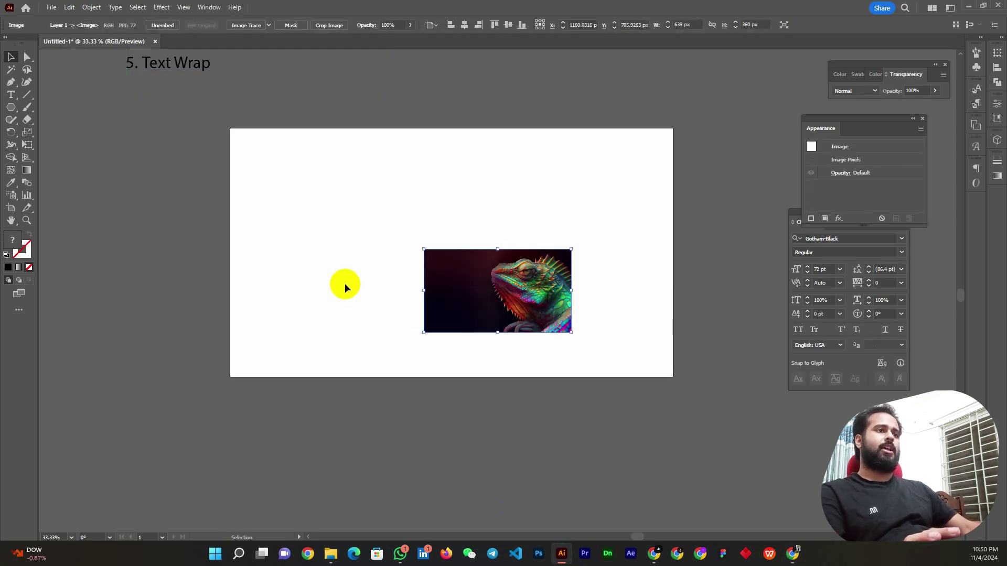
{"action": "left_click_drag", "start_coordinate": [479, 289], "coordinate": [421, 257]}
{"action": "scroll", "coordinate": [420, 257], "scroll_direction": "up", "scroll_amount": 1}
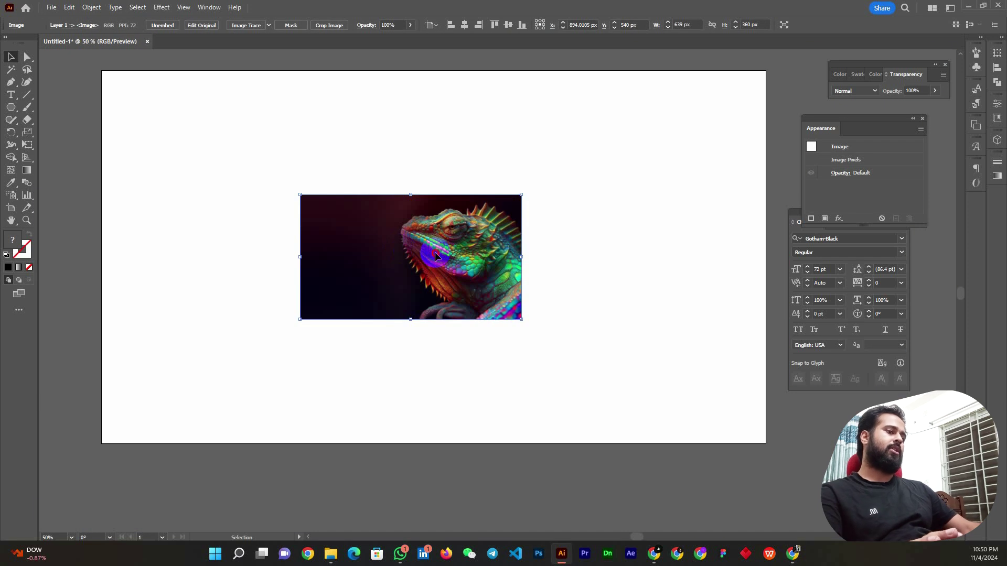
{"action": "key", "text": "Delete"}
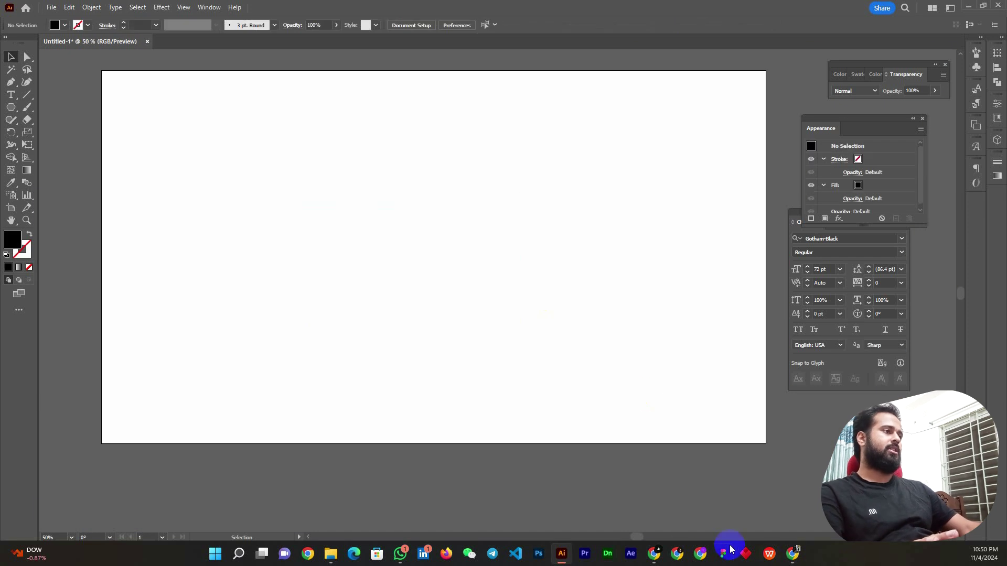
- Filter the Google results to Images with size set to Large
{"action": "left_click", "coordinate": [784, 556]}
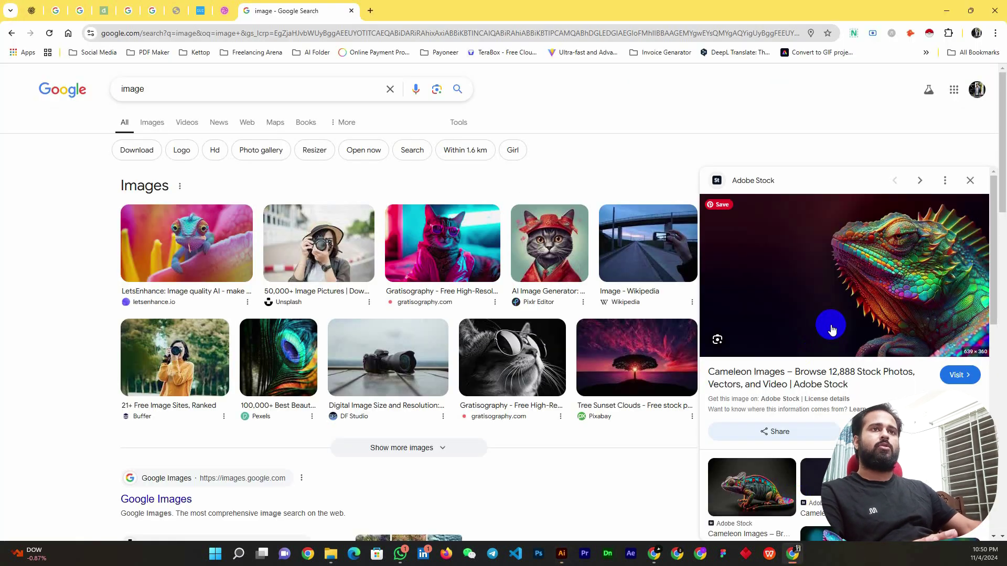
{"action": "left_click", "coordinate": [468, 122]}
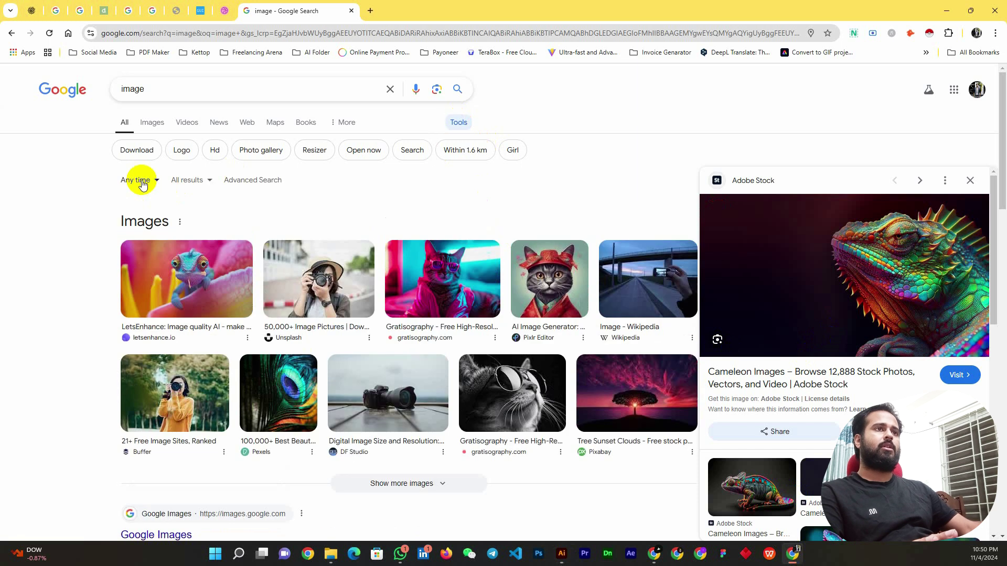
{"action": "left_click", "coordinate": [157, 126]}
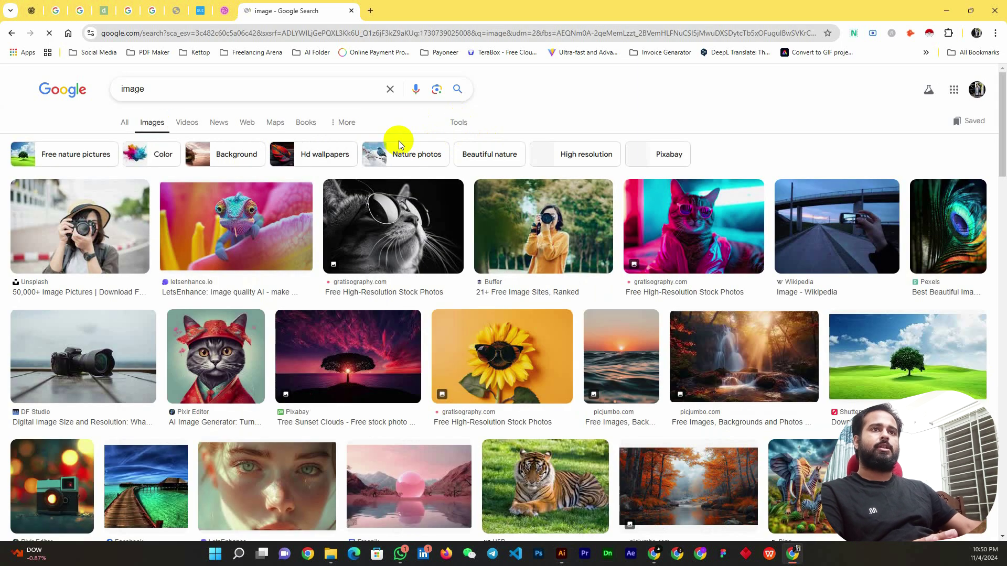
{"action": "left_click", "coordinate": [455, 123]}
{"action": "left_click", "coordinate": [137, 185]}
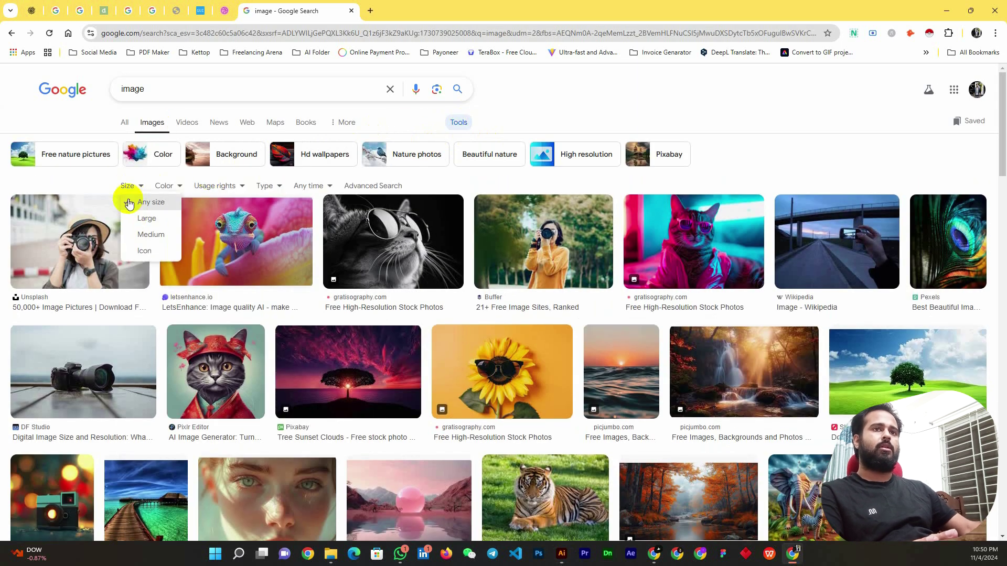
{"action": "left_click", "coordinate": [136, 221]}
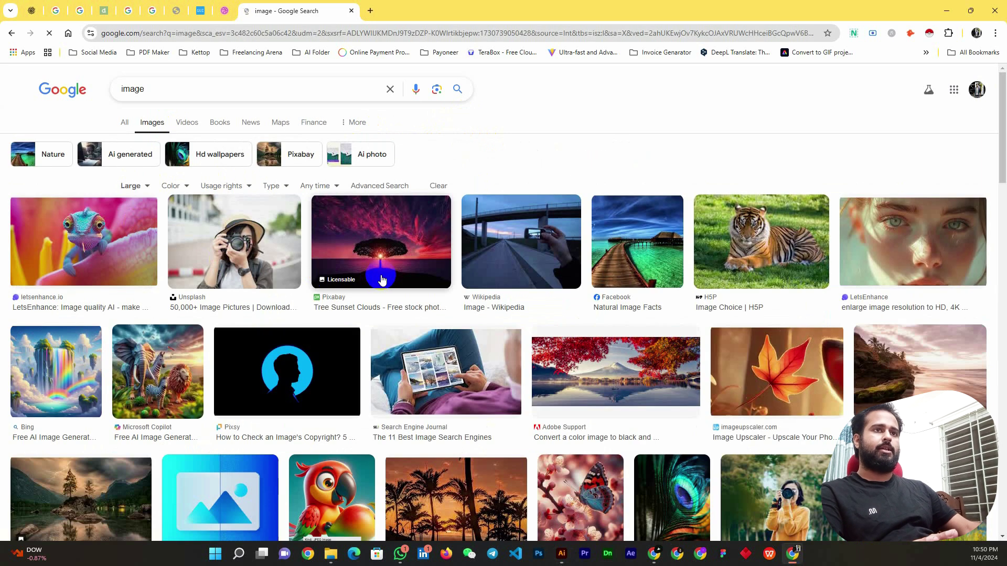
{"action": "scroll", "coordinate": [382, 278], "scroll_direction": "down", "scroll_amount": 2}
{"action": "scroll", "coordinate": [572, 309], "scroll_direction": "up", "scroll_amount": 2}
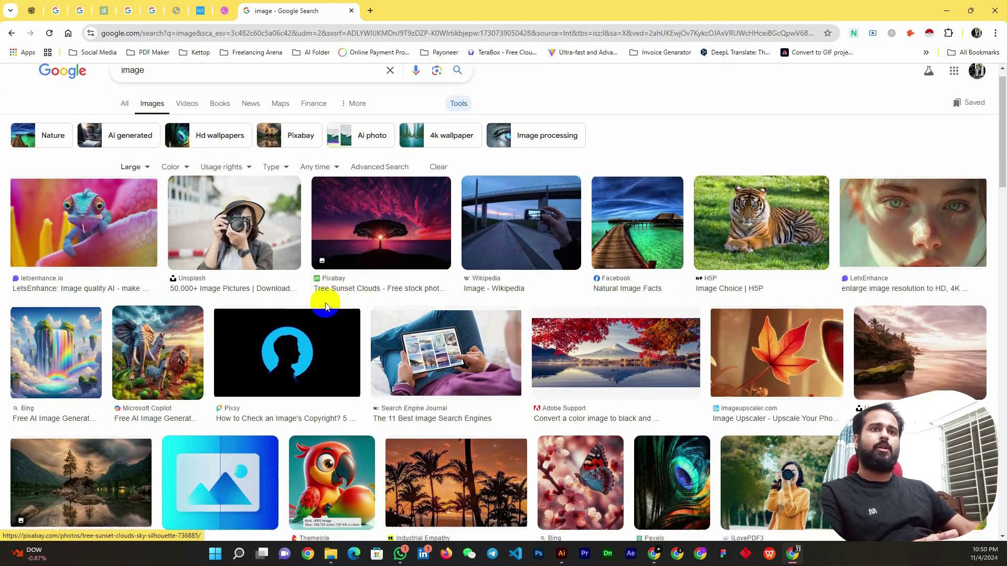
{"action": "scroll", "coordinate": [337, 337], "scroll_direction": "down", "scroll_amount": 2}
{"action": "scroll", "coordinate": [353, 359], "scroll_direction": "down", "scroll_amount": 2}
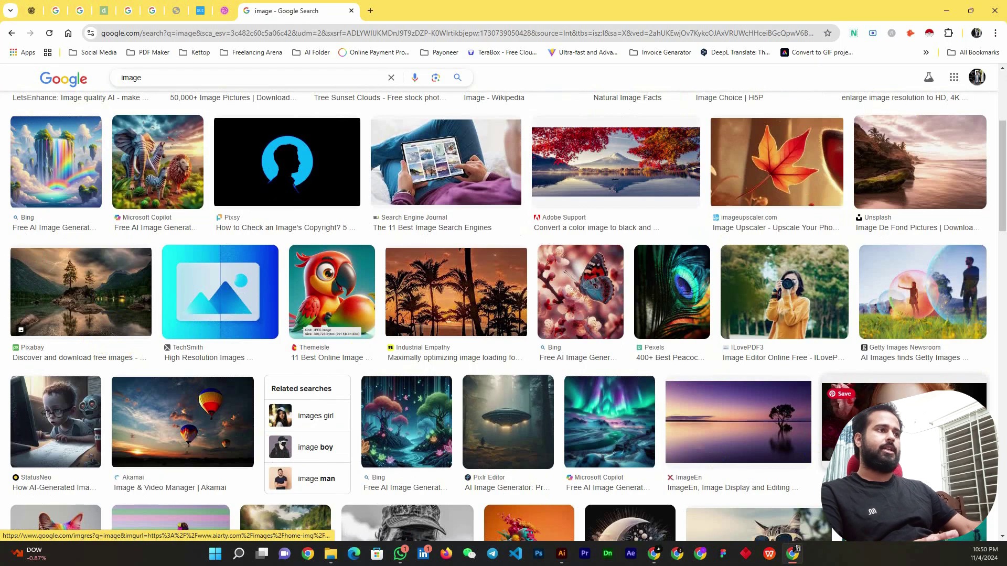
- Copy the Pixabay mountain lake photo from its preview
{"action": "left_click", "coordinate": [78, 291]}
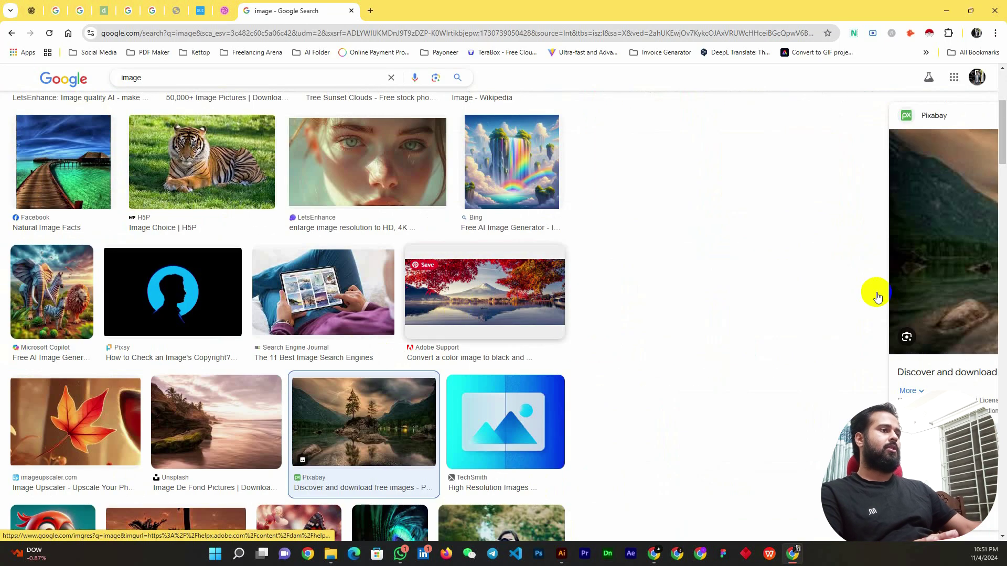
{"action": "right_click", "coordinate": [764, 244]}
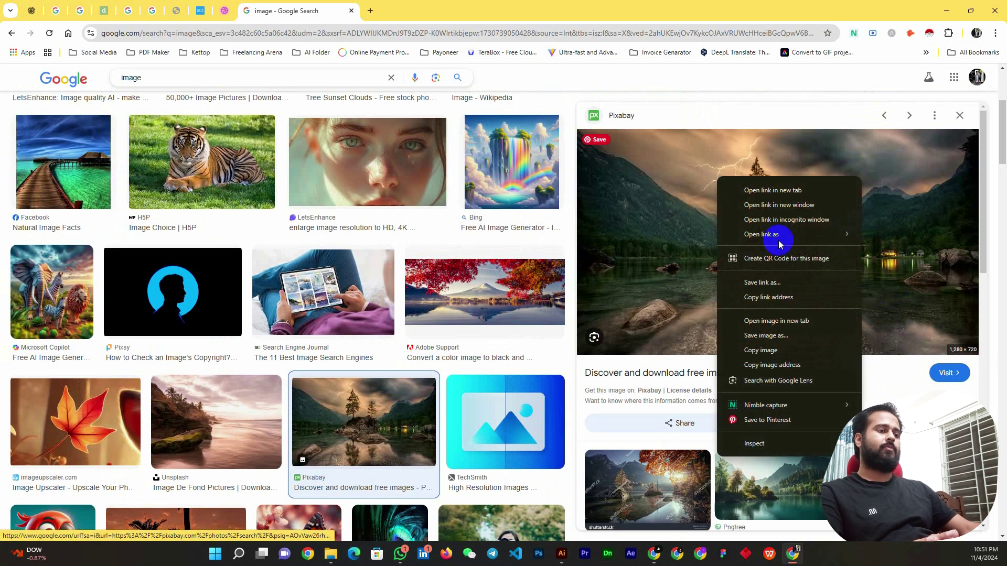
{"action": "left_click", "coordinate": [765, 348]}
{"action": "left_click", "coordinate": [571, 555]}
- Paste the mountain lake photo onto the artboard and nudge it into the centre
{"action": "left_click", "coordinate": [427, 334]}
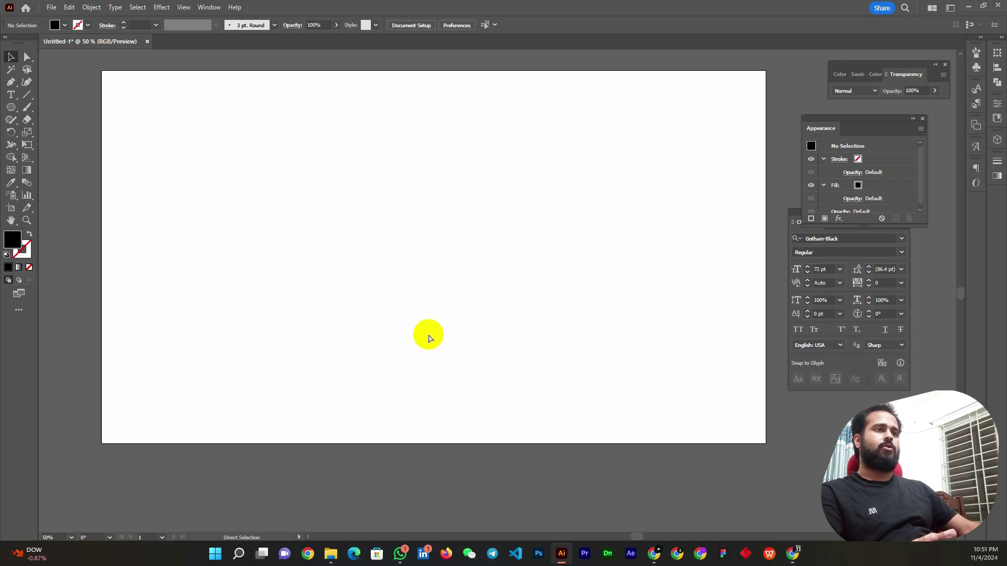
{"action": "key", "text": "ctrl+v"}
{"action": "scroll", "coordinate": [479, 285], "scroll_direction": "down", "scroll_amount": 3}
{"action": "left_click_drag", "start_coordinate": [479, 285], "coordinate": [427, 286]}
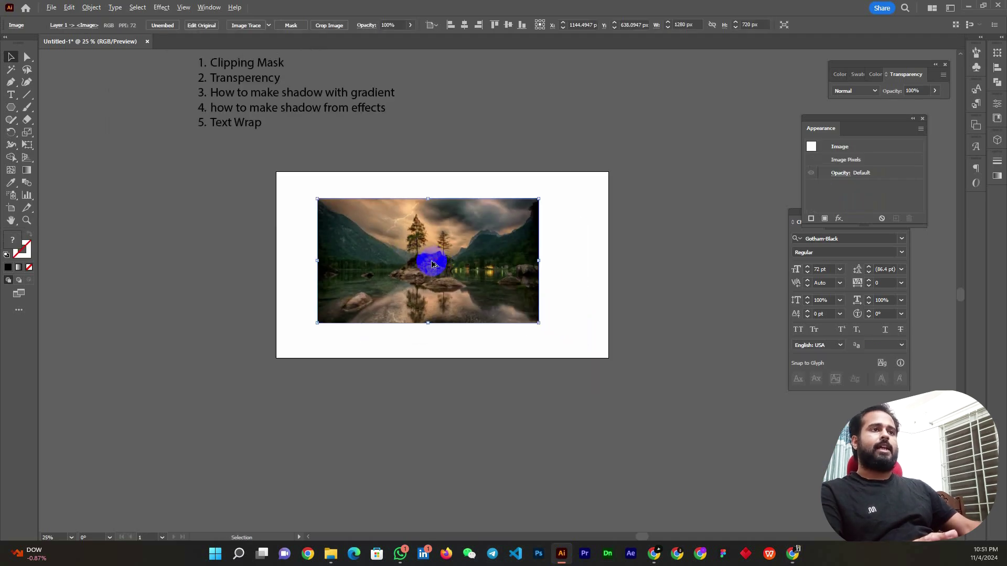
{"action": "scroll", "coordinate": [427, 258], "scroll_direction": "up", "scroll_amount": 5}
{"action": "scroll", "coordinate": [430, 264], "scroll_direction": "down", "scroll_amount": 2}
{"action": "scroll", "coordinate": [430, 265], "scroll_direction": "down", "scroll_amount": 1}
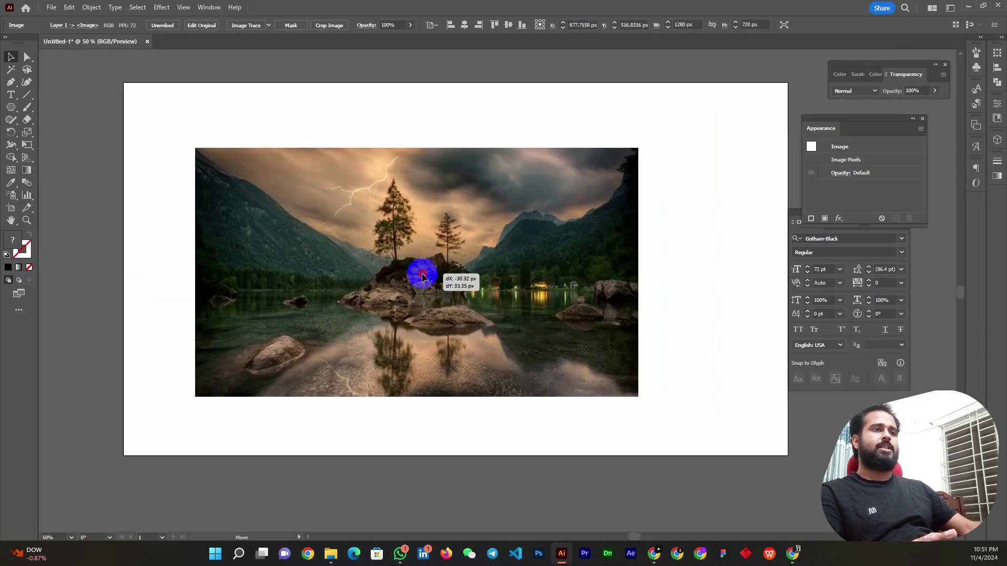
{"action": "left_click", "coordinate": [695, 197]}
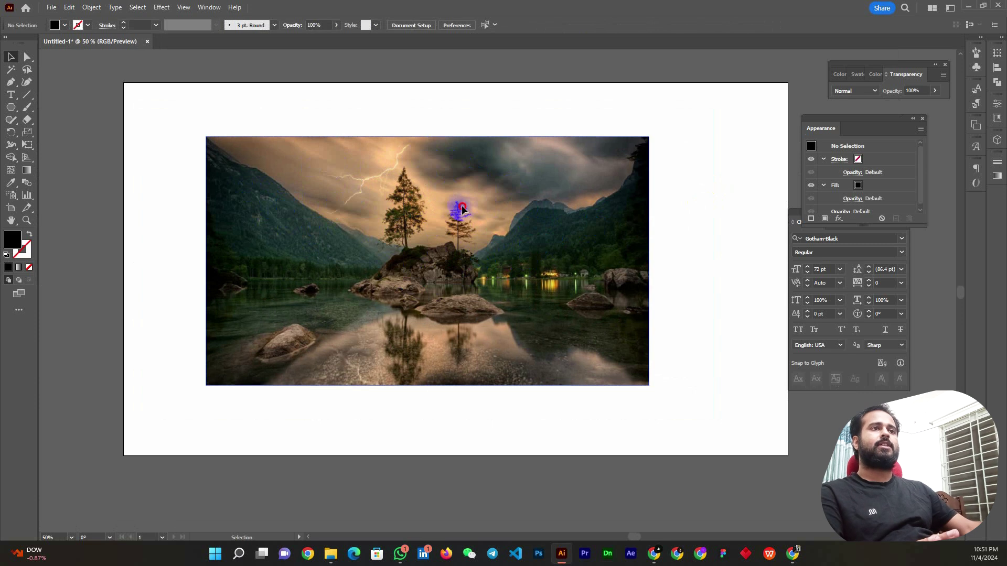
{"action": "left_click_drag", "start_coordinate": [462, 208], "coordinate": [466, 208]}
{"action": "left_click", "coordinate": [394, 114]}
{"action": "left_click", "coordinate": [367, 211]}
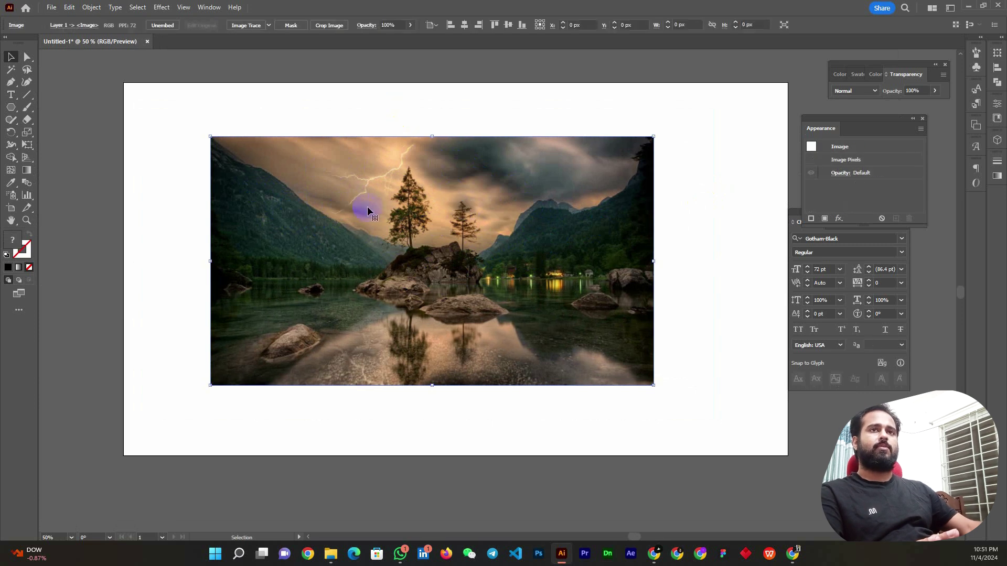
{"action": "left_click", "coordinate": [145, 146]}
- Draw a tall rectangle over the middle of the lake photo and select it
{"action": "left_click", "coordinate": [11, 109]}
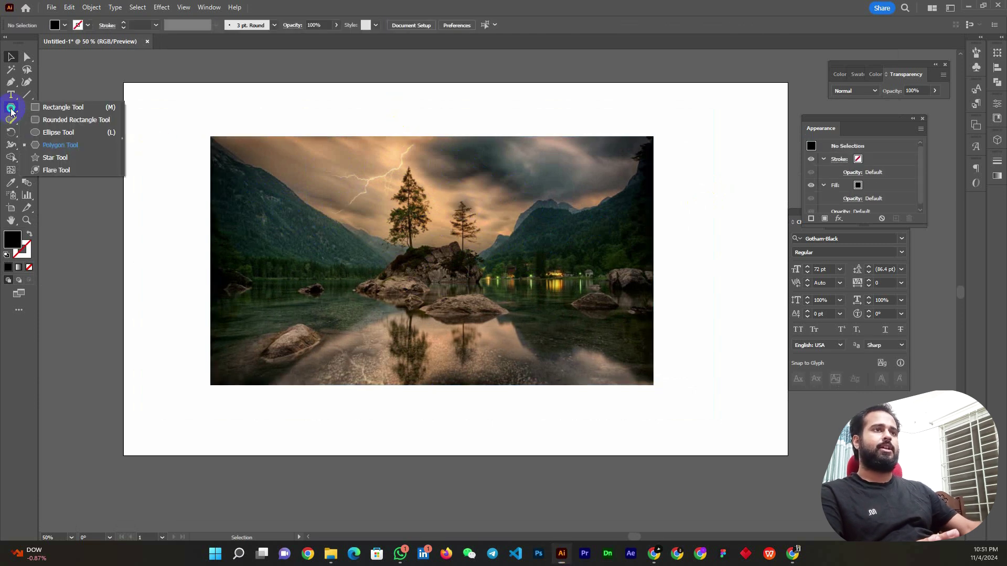
{"action": "left_click", "coordinate": [55, 107]}
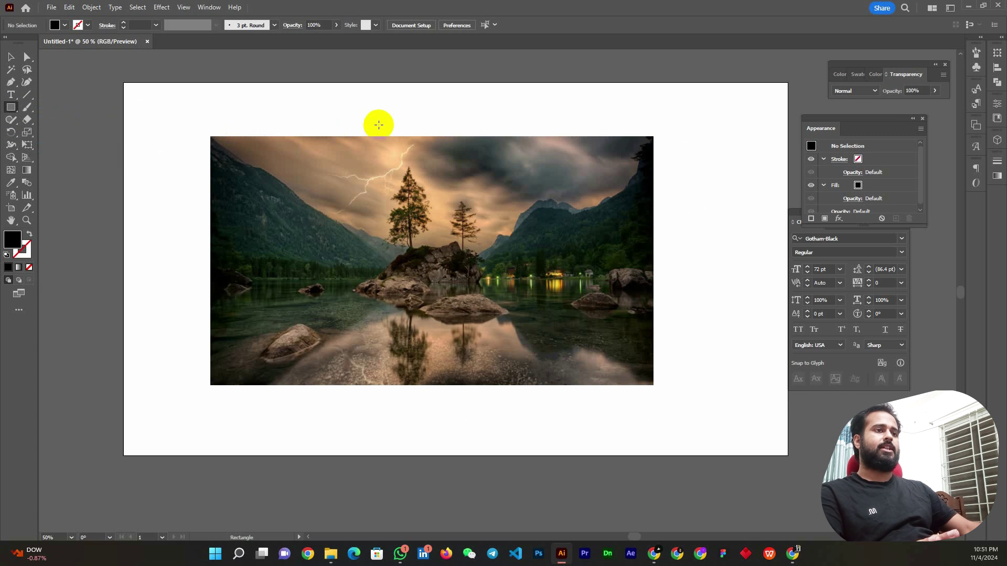
{"action": "left_click_drag", "start_coordinate": [363, 148], "coordinate": [509, 376]}
{"action": "left_click", "coordinate": [11, 56]}
{"action": "key", "text": "ctrl+shift+a"}
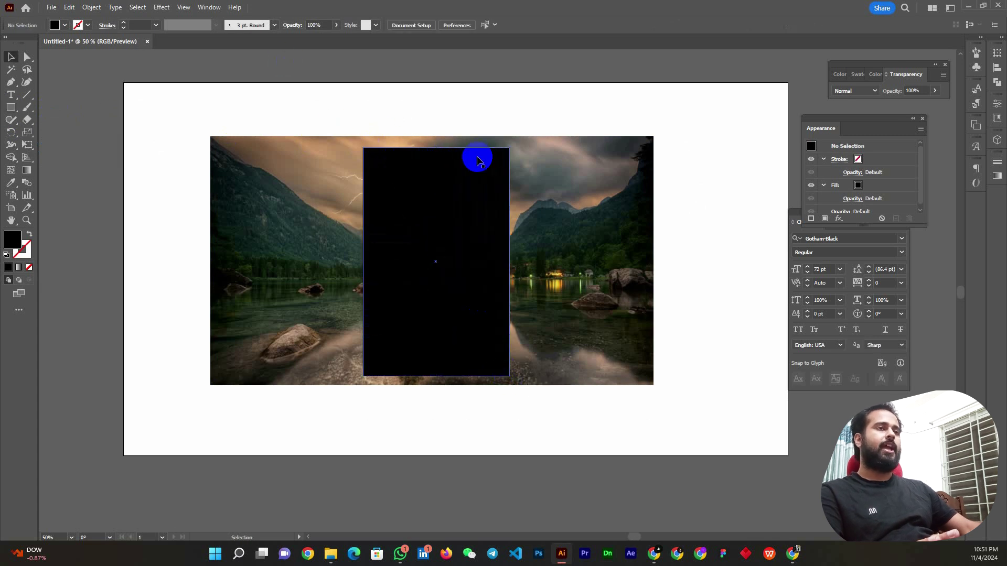
{"action": "left_click_drag", "start_coordinate": [452, 286], "coordinate": [453, 288]}
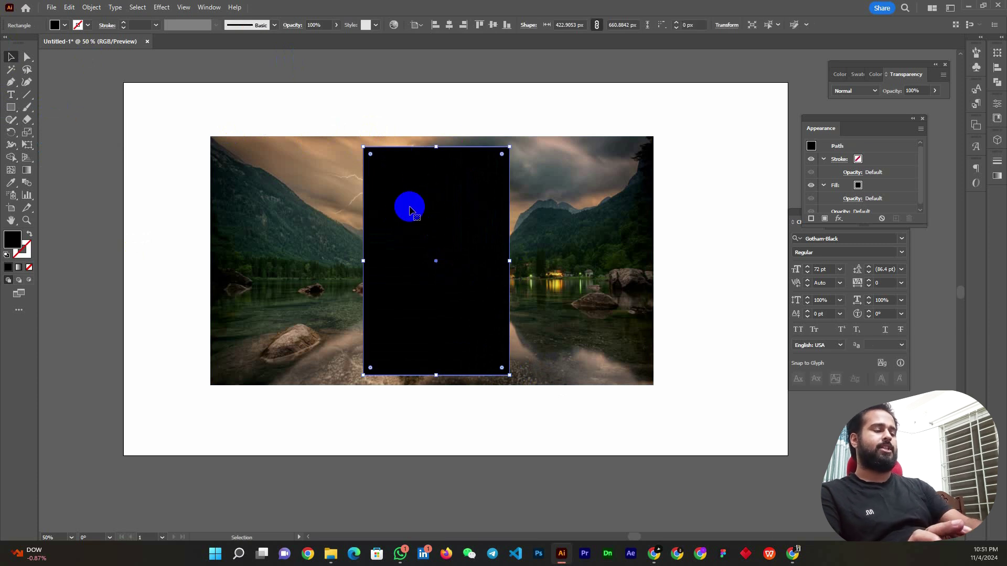
- Send the rectangle behind the photo, nudge the photo right, and select both objects
{"action": "key", "text": "a"}
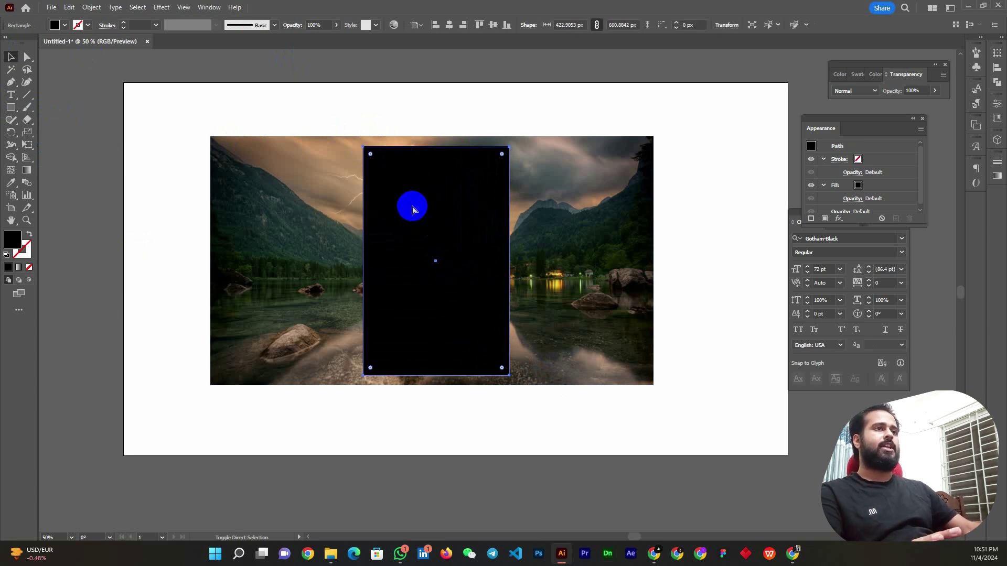
{"action": "key", "text": "ctrl+shift+bracketleft"}
{"action": "left_click", "coordinate": [690, 111]}
{"action": "mouse_move", "coordinate": [545, 215]}
{"action": "left_mouse_down"}
{"action": "mouse_move", "coordinate": [569, 314]}
{"action": "mouse_move", "coordinate": [554, 211]}
{"action": "left_mouse_up"}
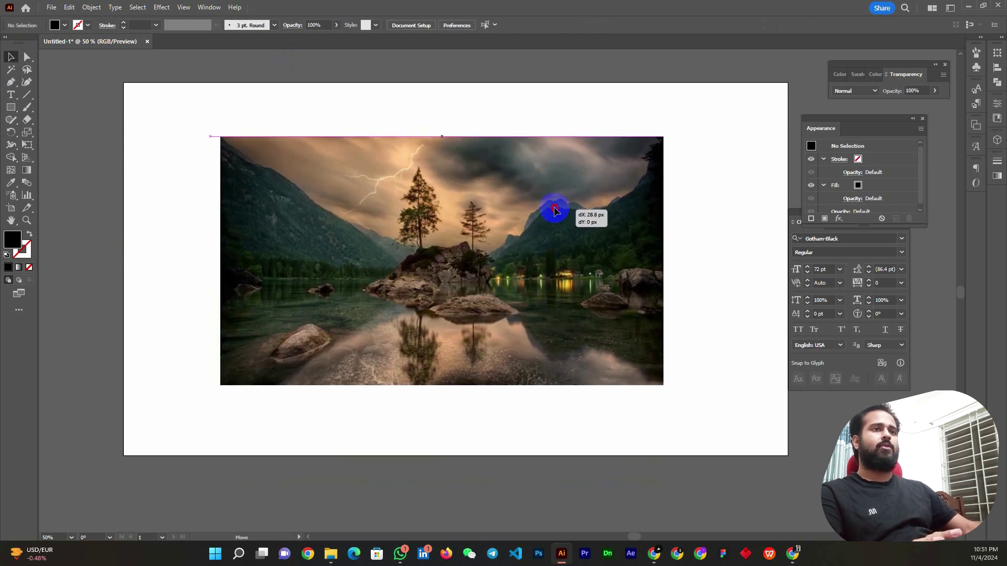
{"action": "left_click_drag", "start_coordinate": [726, 159], "coordinate": [194, 301]}
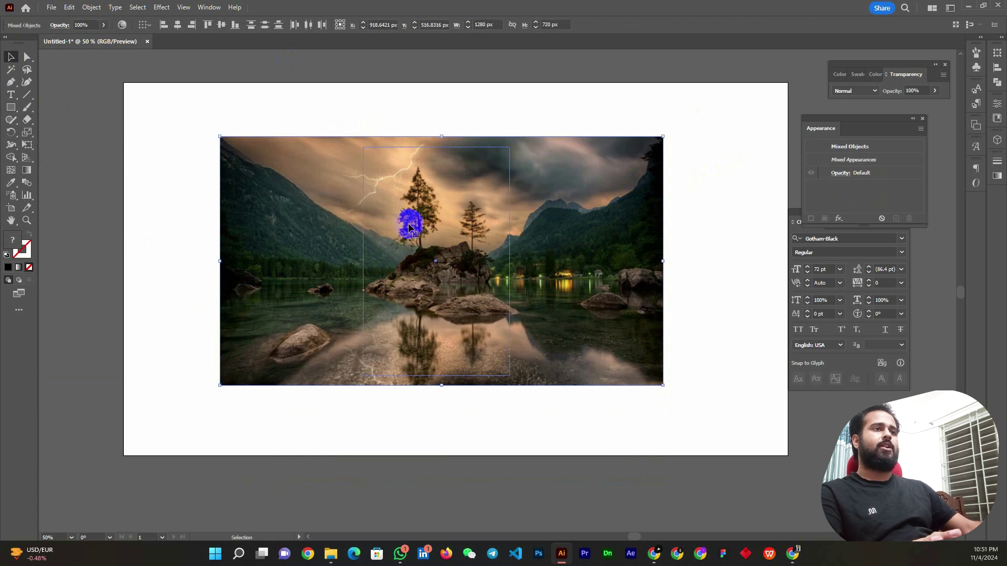
- Try Make Clipping Mask twice, dismiss the error, and send the photo behind the rectangle
{"action": "right_click", "coordinate": [423, 193]}
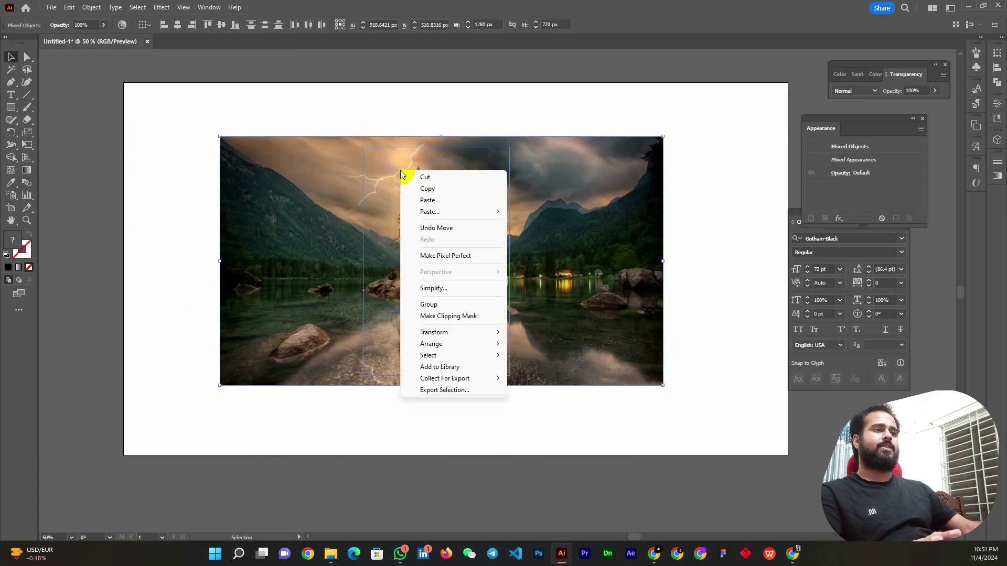
{"action": "left_click", "coordinate": [427, 317]}
{"action": "left_click_drag", "start_coordinate": [353, 291], "coordinate": [175, 347]}
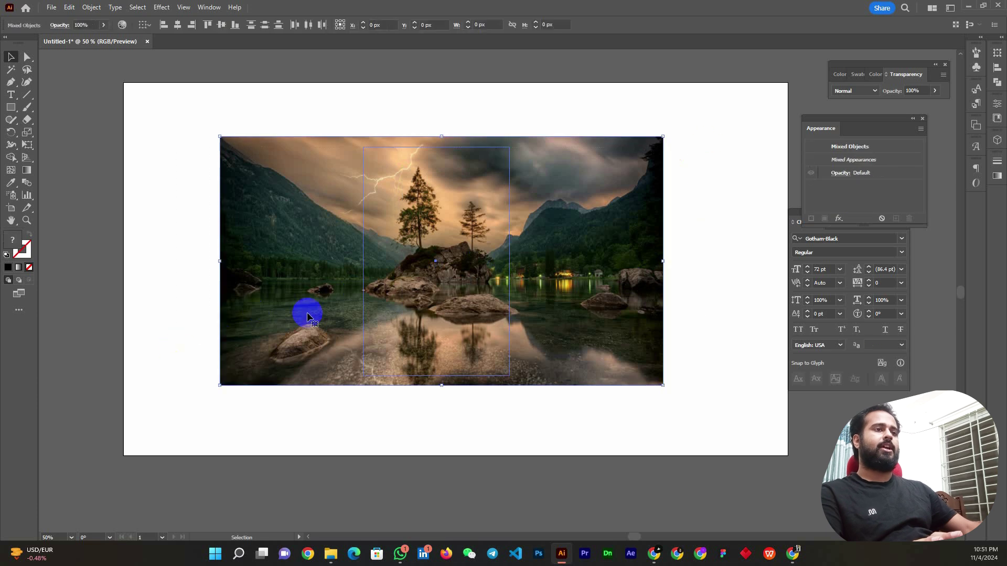
{"action": "right_click", "coordinate": [394, 199]}
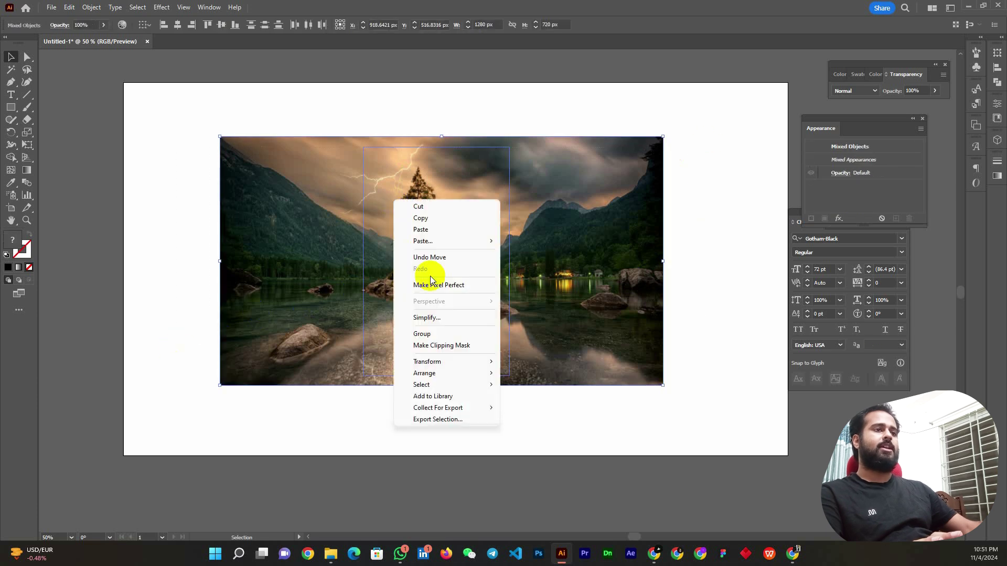
{"action": "left_click", "coordinate": [440, 347]}
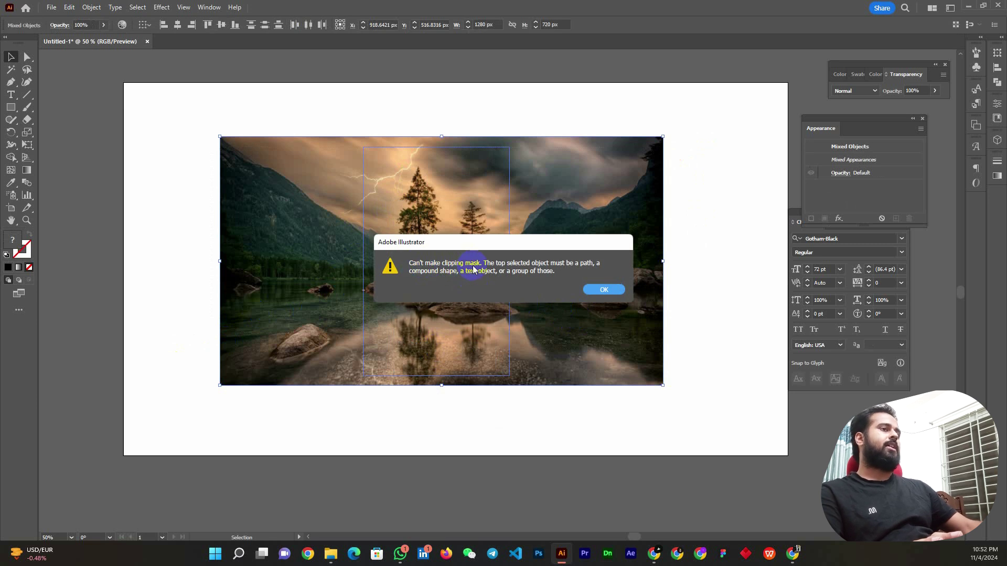
{"action": "left_click", "coordinate": [603, 289]}
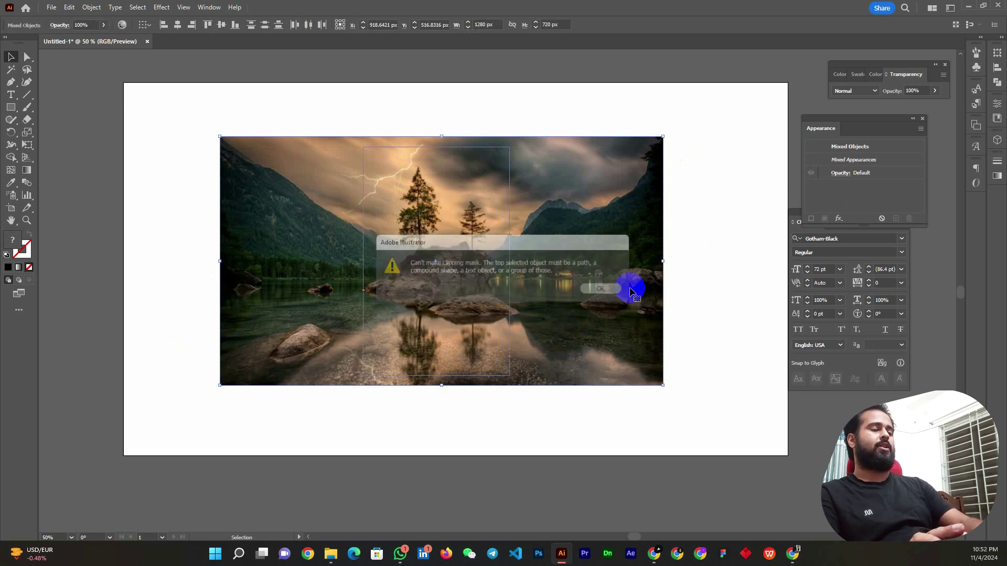
{"action": "left_click", "coordinate": [585, 285]}
{"action": "key", "text": "ctrl+shift+bracketleft"}
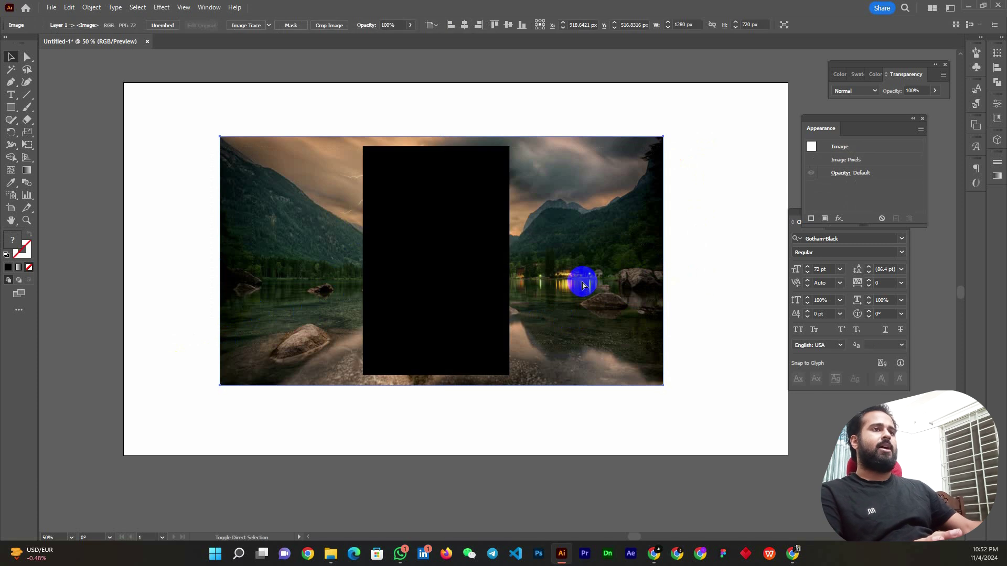
- Nudge the black rectangle into position over the lake photo
{"action": "left_click", "coordinate": [718, 236]}
{"action": "mouse_move", "coordinate": [463, 210]}
{"action": "left_mouse_down"}
{"action": "mouse_move", "coordinate": [486, 256]}
{"action": "mouse_move", "coordinate": [467, 216]}
{"action": "left_mouse_up"}
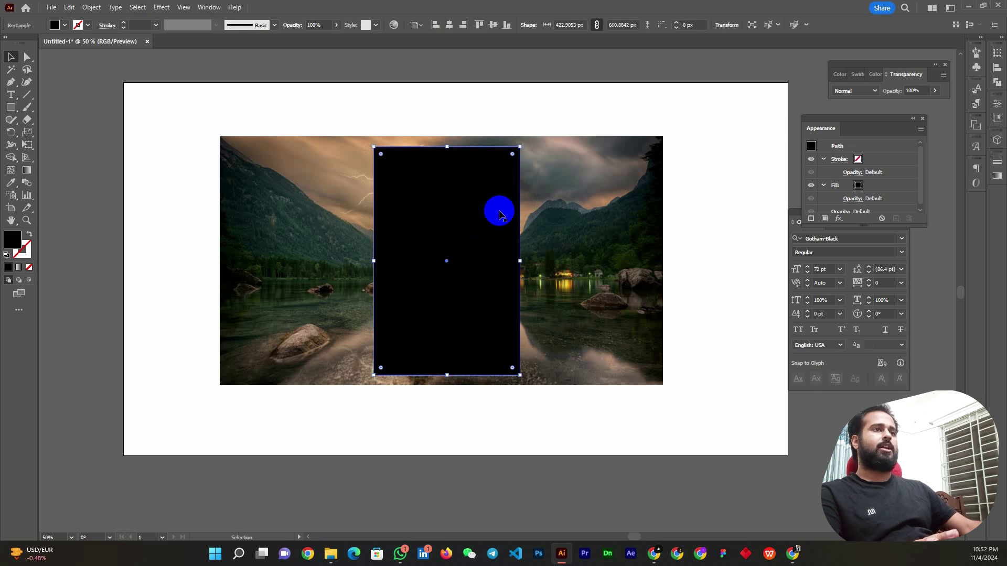
{"action": "left_click", "coordinate": [690, 162]}
{"action": "left_click", "coordinate": [412, 215]}
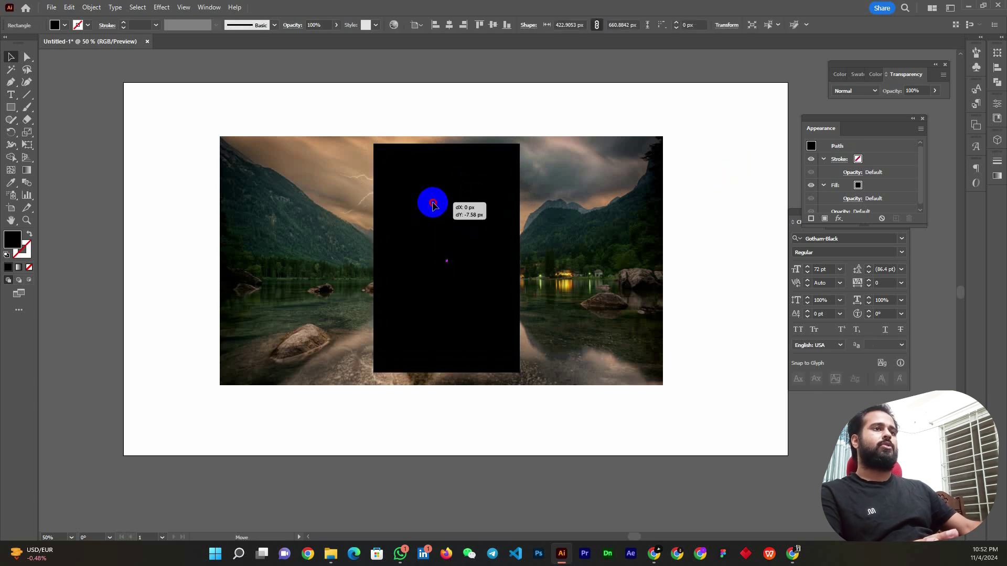
{"action": "left_click_drag", "start_coordinate": [428, 197], "coordinate": [427, 202]}
- Clip the lake photo to the tall black rectangle with Make Clipping Mask
{"action": "left_click_drag", "start_coordinate": [716, 140], "coordinate": [304, 315]}
{"action": "right_click", "coordinate": [418, 190]}
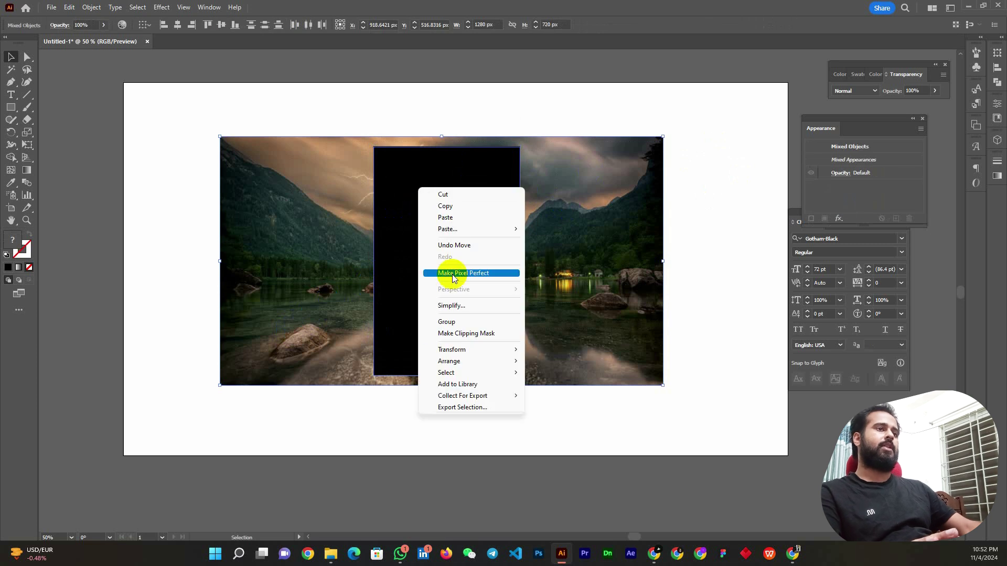
{"action": "left_click", "coordinate": [456, 334]}
{"action": "left_click", "coordinate": [720, 303]}
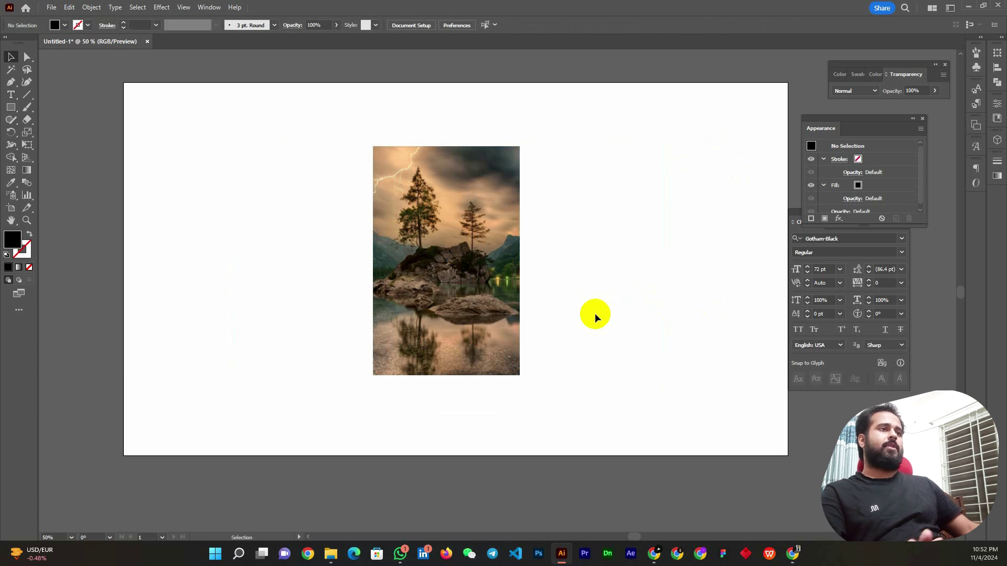
- Inside the clip group, slide the lake photo right within its crop frame
{"action": "left_click", "coordinate": [437, 271]}
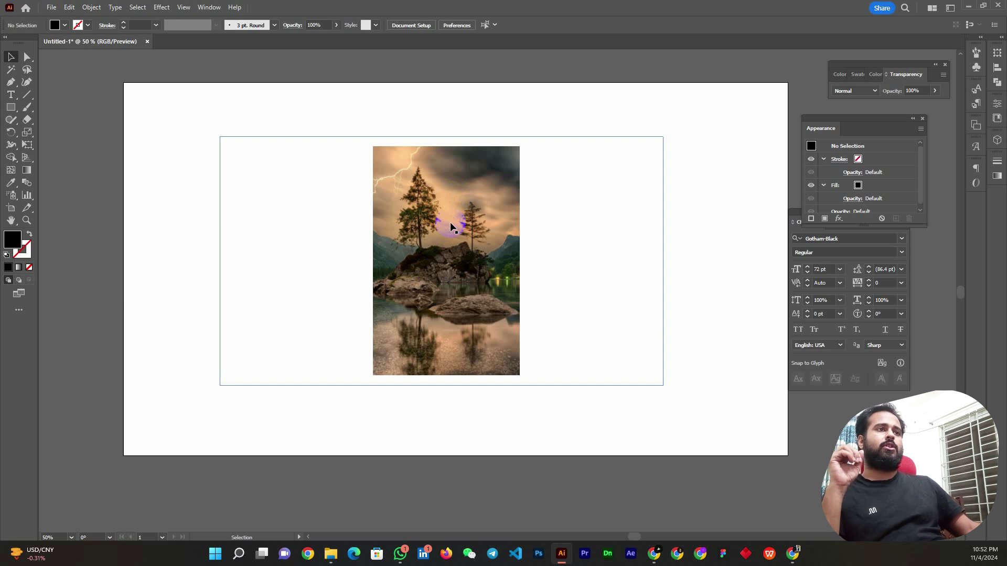
{"action": "double_click", "coordinate": [452, 226]}
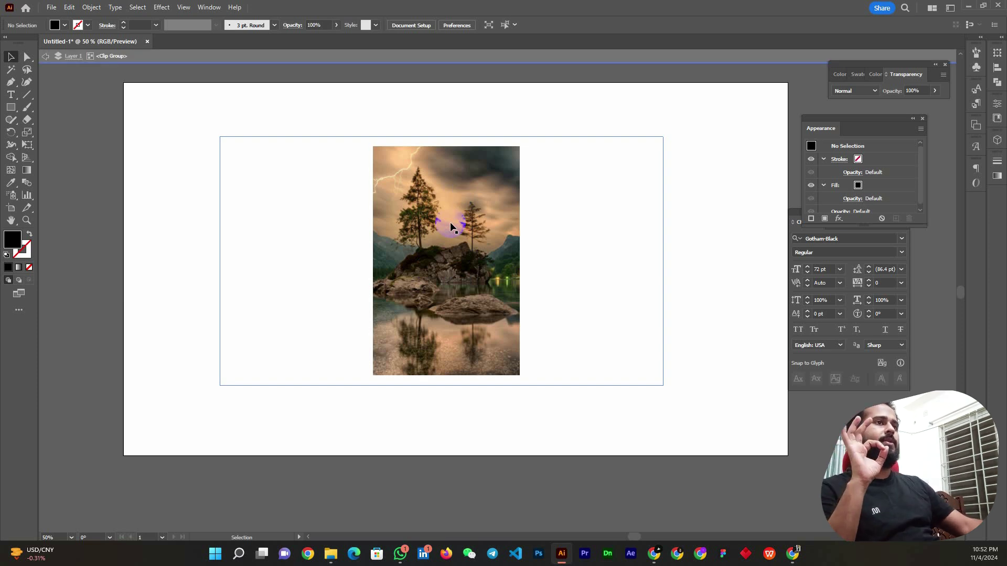
{"action": "left_click", "coordinate": [450, 225]}
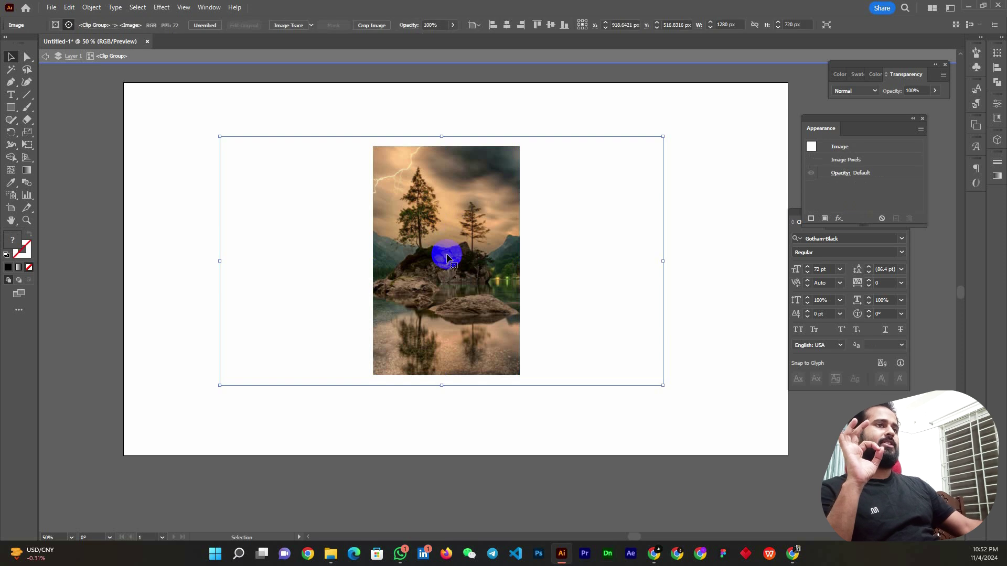
{"action": "mouse_move", "coordinate": [447, 246]}
{"action": "left_mouse_down"}
{"action": "mouse_move", "coordinate": [423, 201]}
{"action": "mouse_move", "coordinate": [546, 225]}
{"action": "mouse_move", "coordinate": [603, 223]}
{"action": "mouse_move", "coordinate": [312, 225]}
{"action": "mouse_move", "coordinate": [560, 225]}
{"action": "mouse_move", "coordinate": [542, 228]}
{"action": "left_mouse_up"}
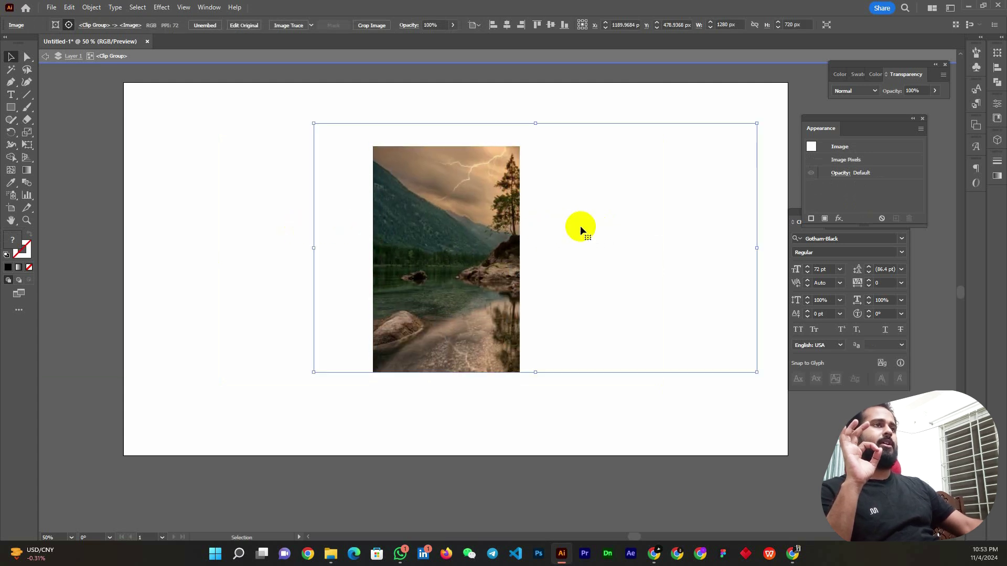
{"action": "left_click", "coordinate": [599, 86]}
{"action": "double_click", "coordinate": [597, 82]}
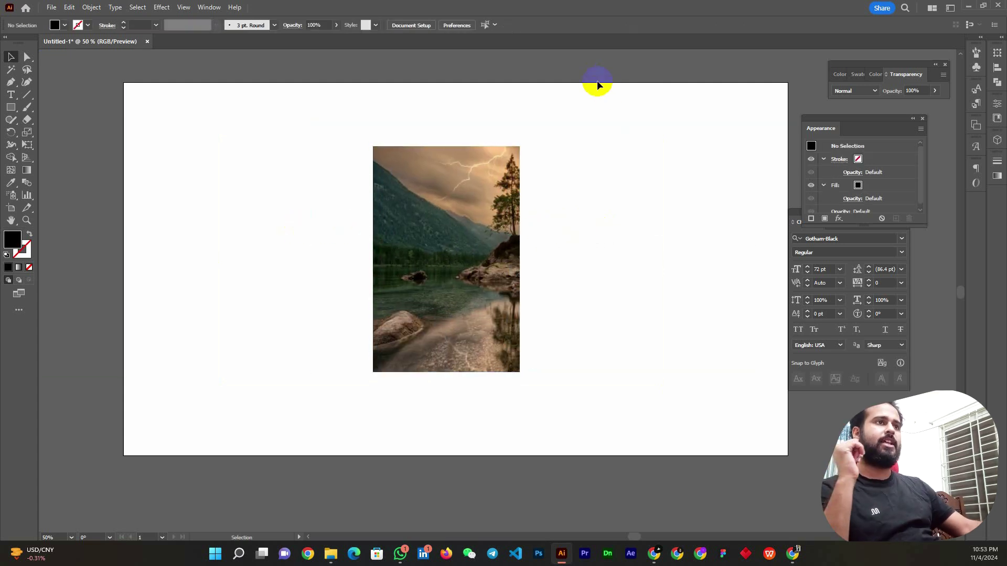
- Move the clipped photo up-left on the artboard and fine-tune the photo inside its crop
{"action": "mouse_move", "coordinate": [455, 239]}
{"action": "left_mouse_down"}
{"action": "mouse_move", "coordinate": [433, 181]}
{"action": "mouse_move", "coordinate": [418, 220]}
{"action": "left_mouse_up"}
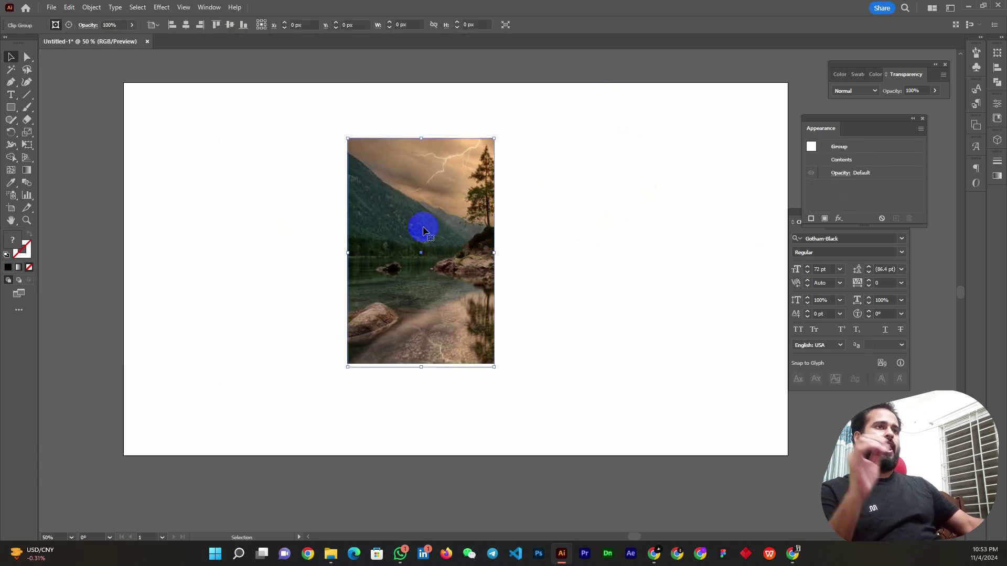
{"action": "double_click", "coordinate": [424, 231]}
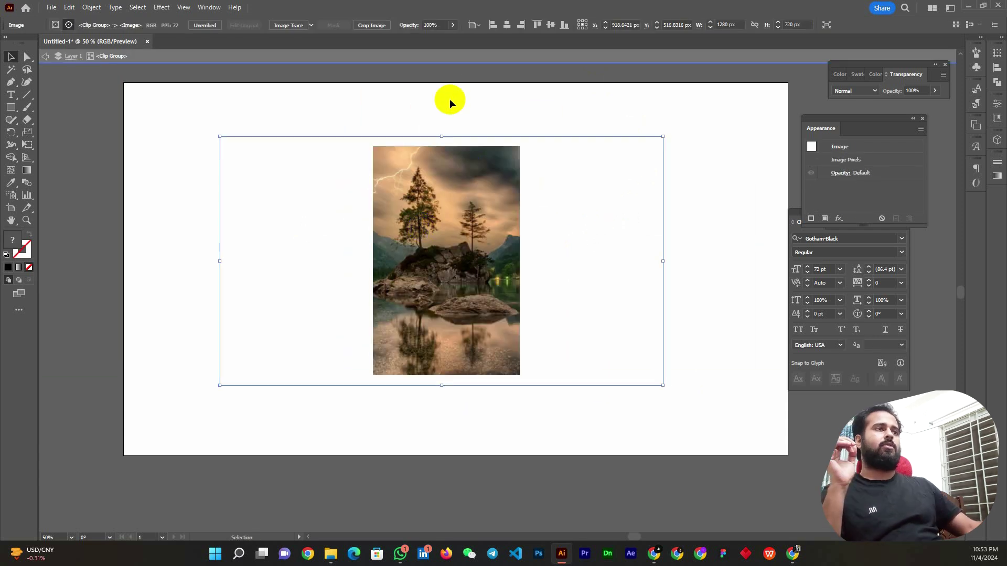
{"action": "left_click", "coordinate": [580, 103]}
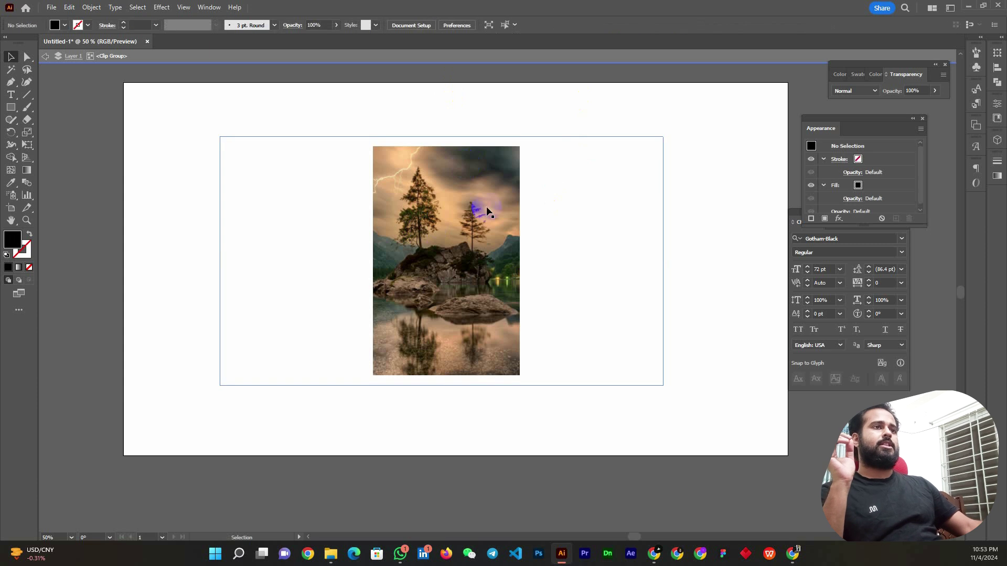
{"action": "double_click", "coordinate": [580, 103]}
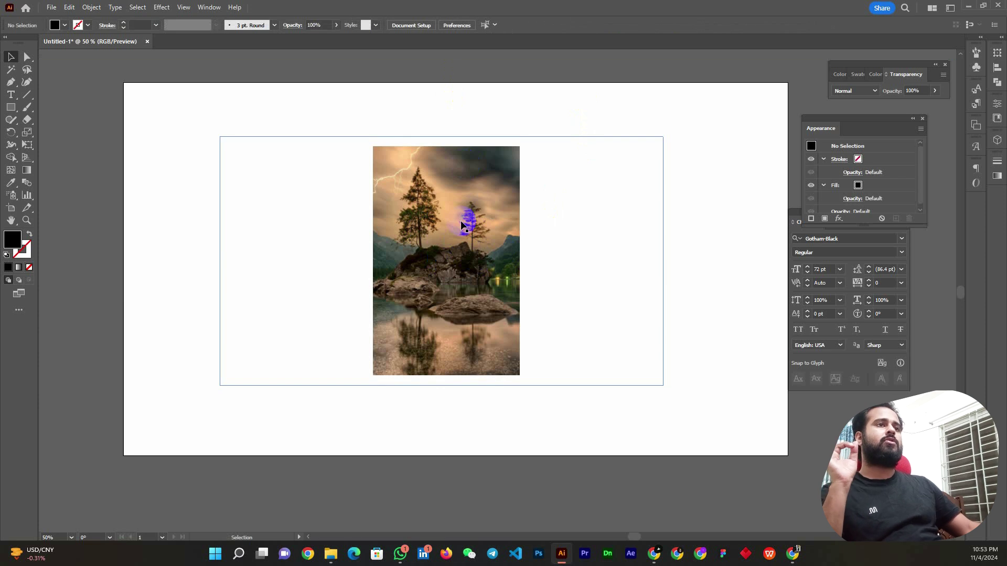
{"action": "double_click", "coordinate": [430, 227]}
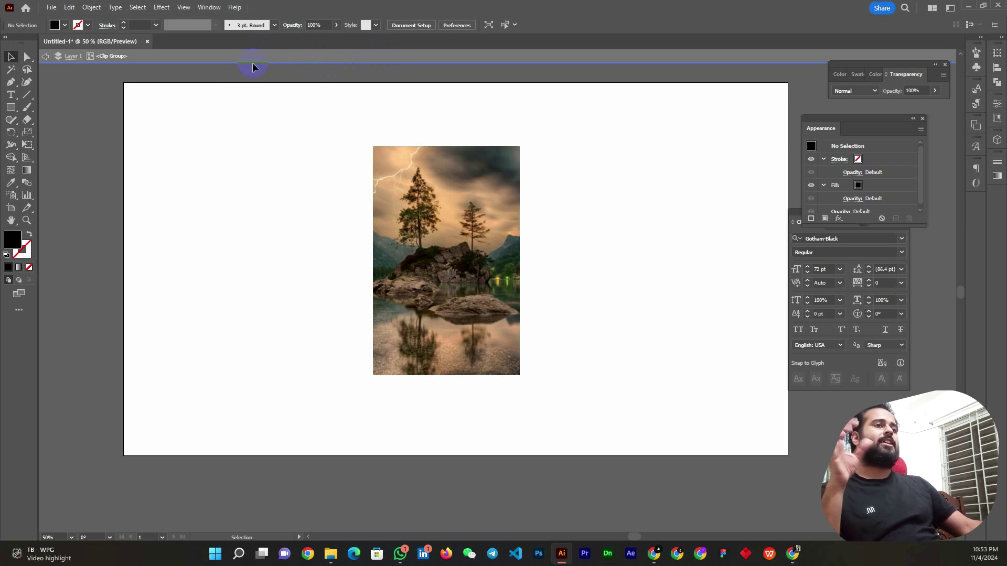
{"action": "left_click", "coordinate": [434, 197]}
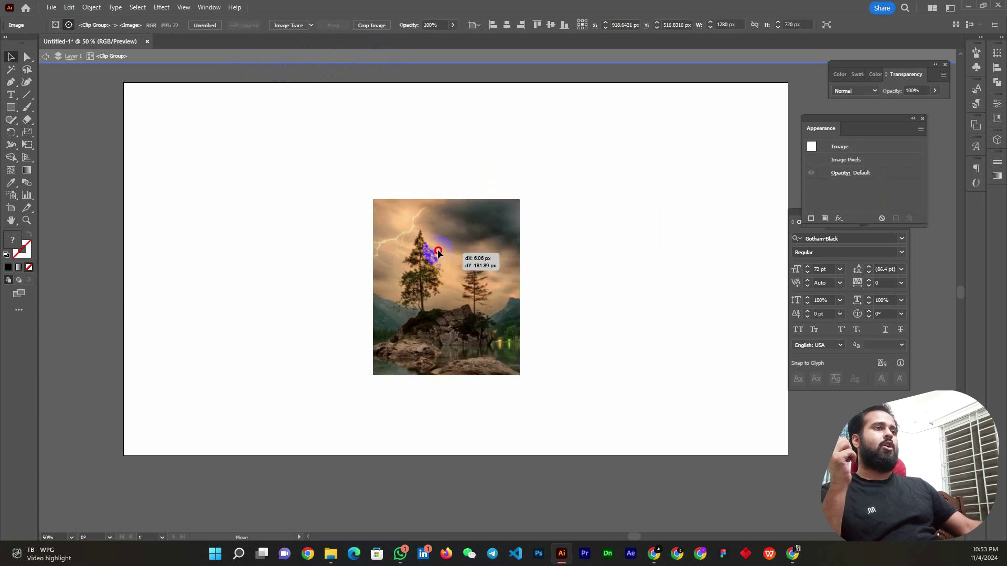
{"action": "left_click_drag", "start_coordinate": [445, 206], "coordinate": [445, 198]}
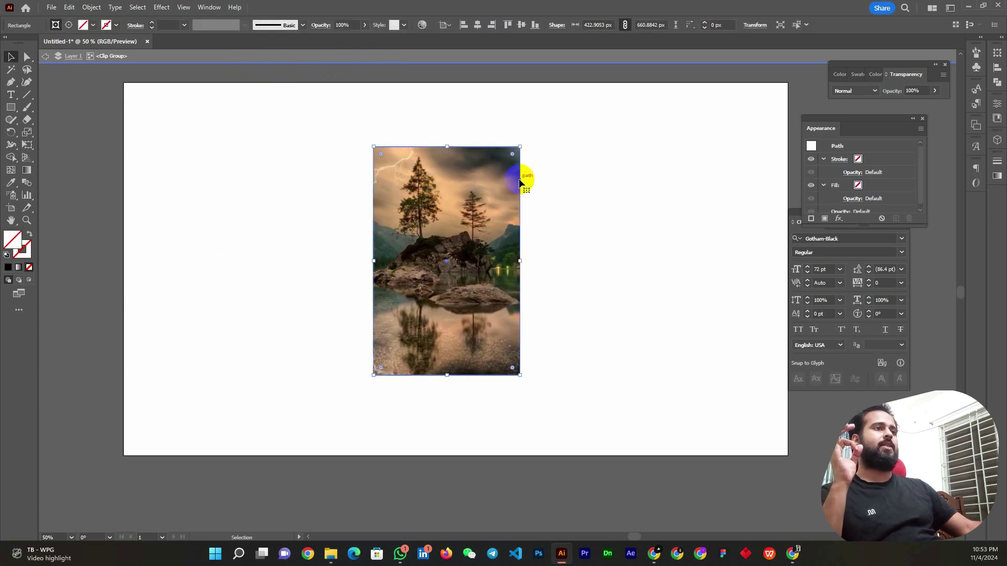
- Widen the crop frame's right and left edges to about 761 px, then leave isolation mode
{"action": "left_click_drag", "start_coordinate": [520, 259], "coordinate": [593, 262]}
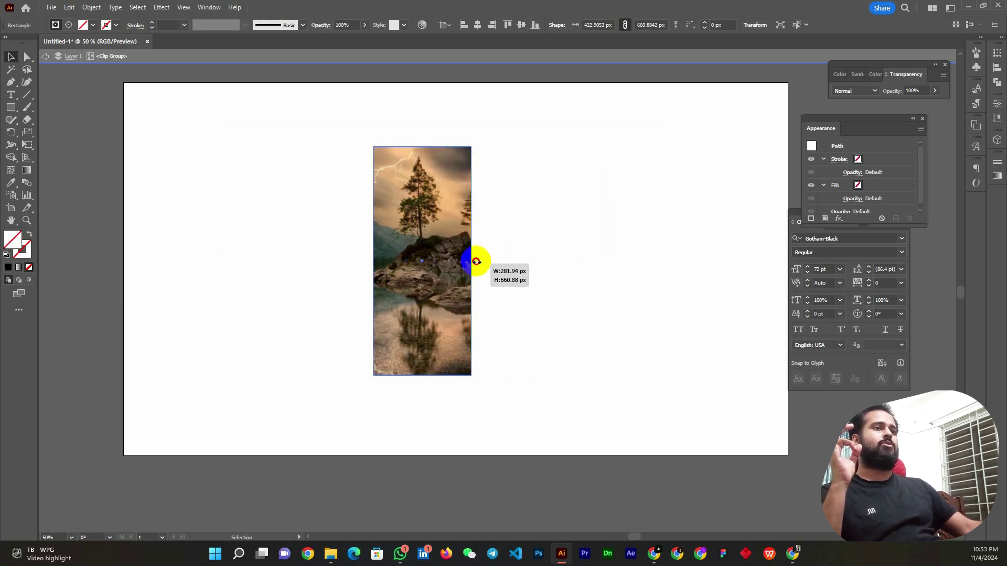
{"action": "left_click_drag", "start_coordinate": [592, 262], "coordinate": [582, 261]}
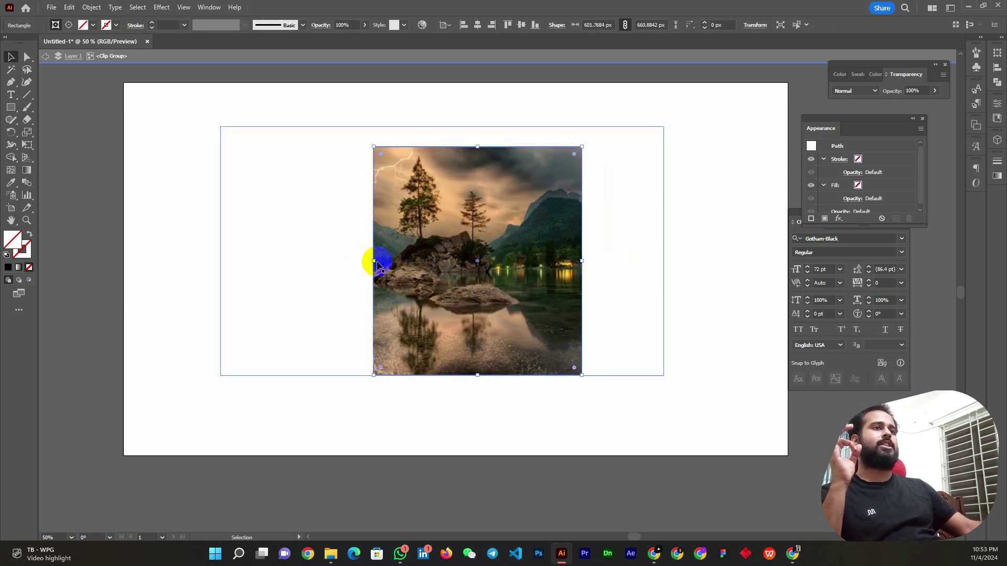
{"action": "mouse_move", "coordinate": [381, 262]}
{"action": "left_mouse_down"}
{"action": "mouse_move", "coordinate": [391, 259]}
{"action": "mouse_move", "coordinate": [318, 261]}
{"action": "left_mouse_up"}
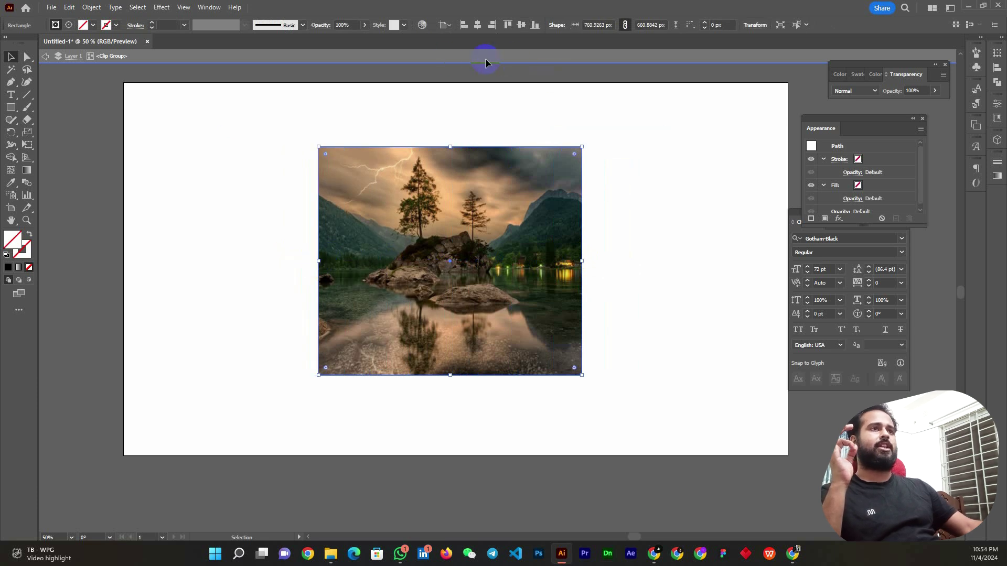
{"action": "left_click", "coordinate": [385, 60]}
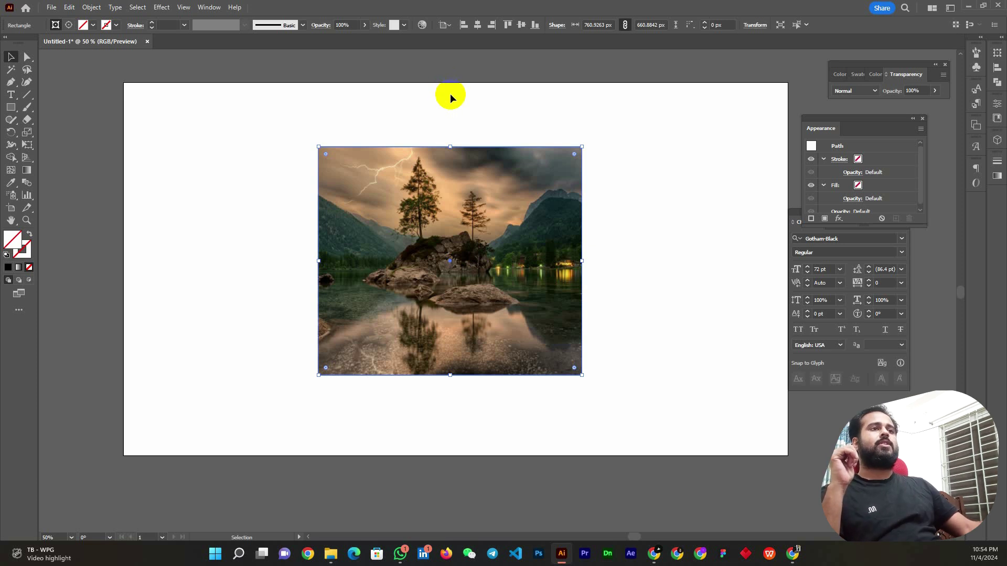
- Release the clipping mask on the lake photo group to free the full uncropped image
{"action": "left_click", "coordinate": [416, 181]}
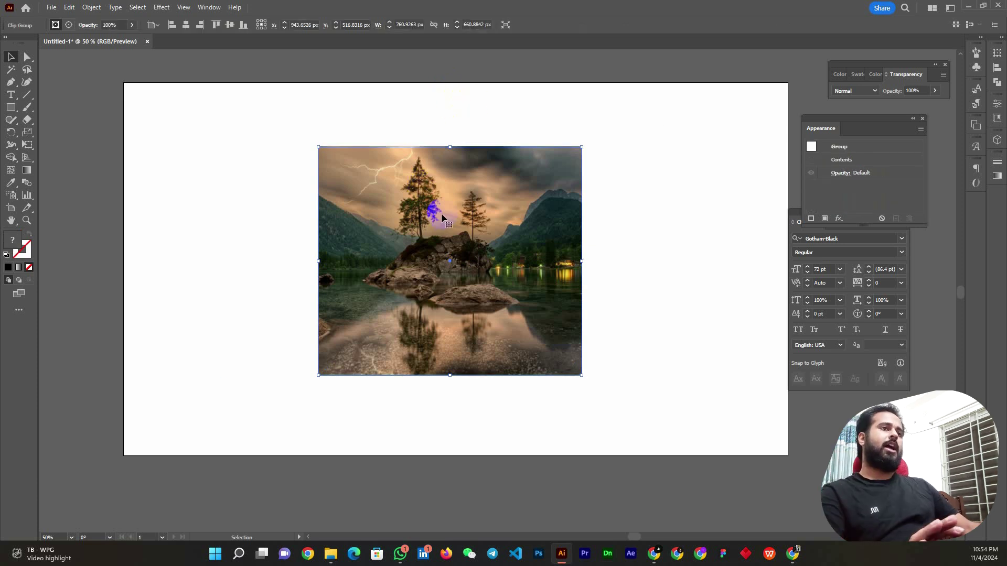
{"action": "left_click_drag", "start_coordinate": [442, 217], "coordinate": [431, 217]}
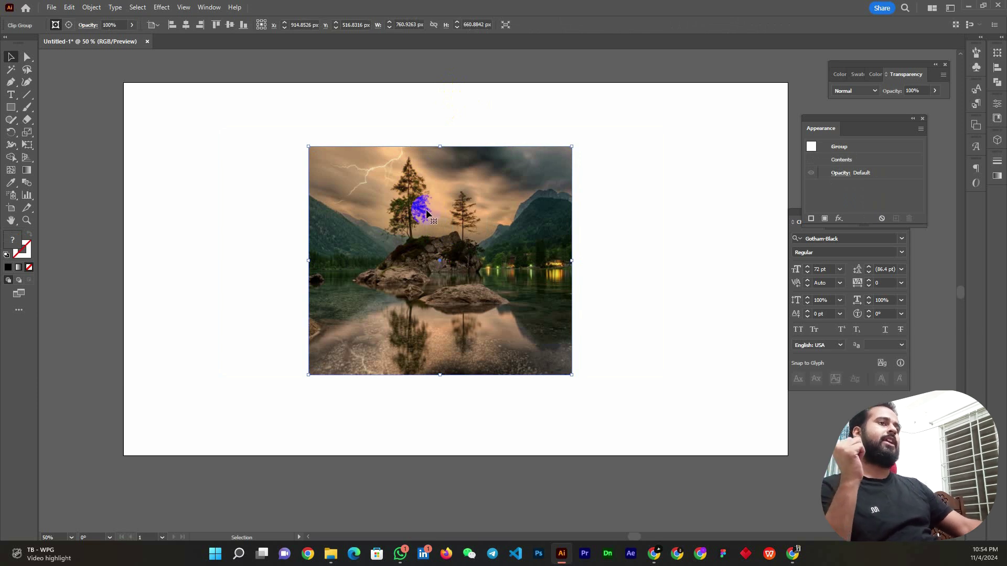
{"action": "right_click", "coordinate": [415, 191]}
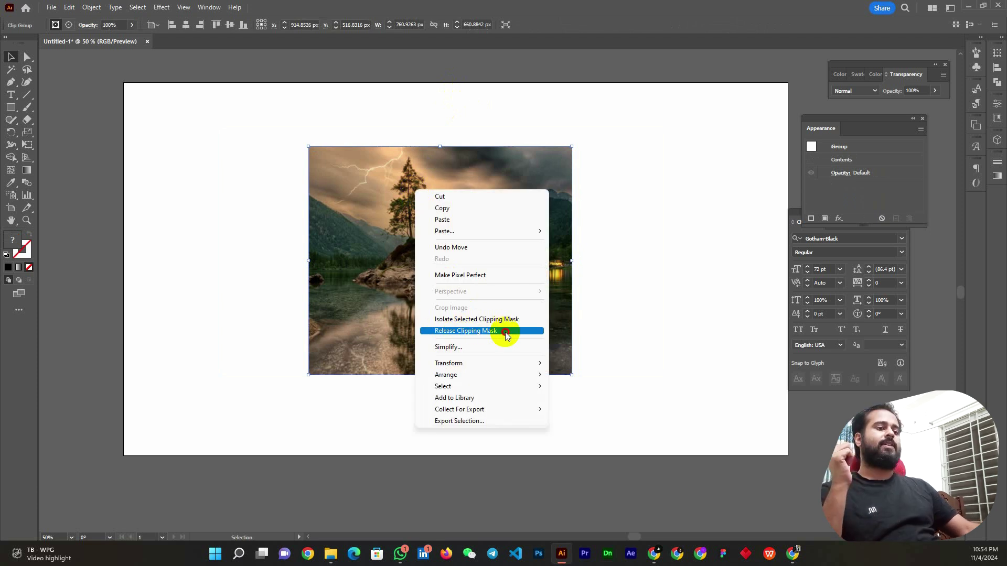
{"action": "left_click", "coordinate": [505, 332]}
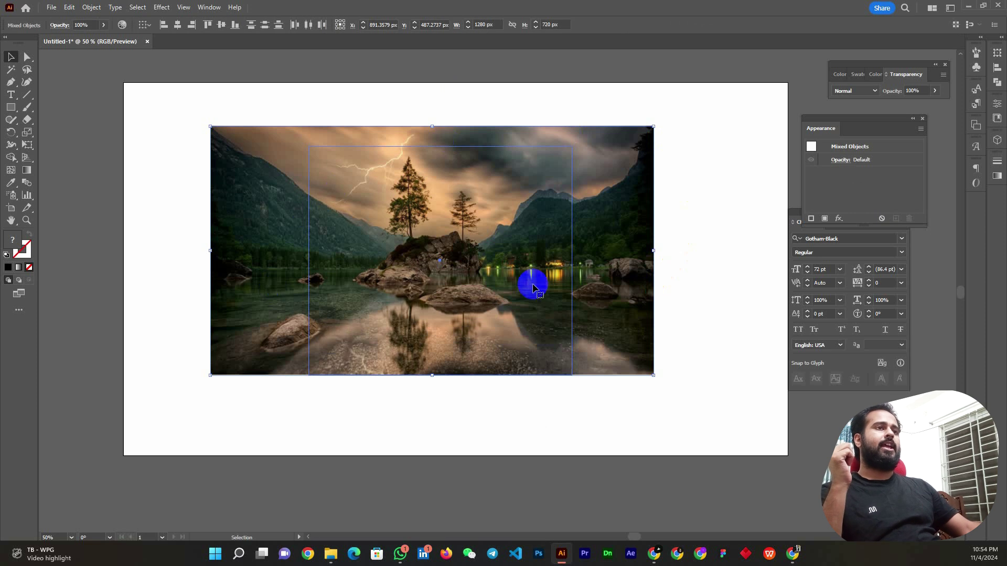
{"action": "left_click", "coordinate": [691, 144]}
- Move the leftover empty rectangle aside and bring the full lake photo back to the artboard centre
{"action": "left_click_drag", "start_coordinate": [602, 184], "coordinate": [590, 313]}
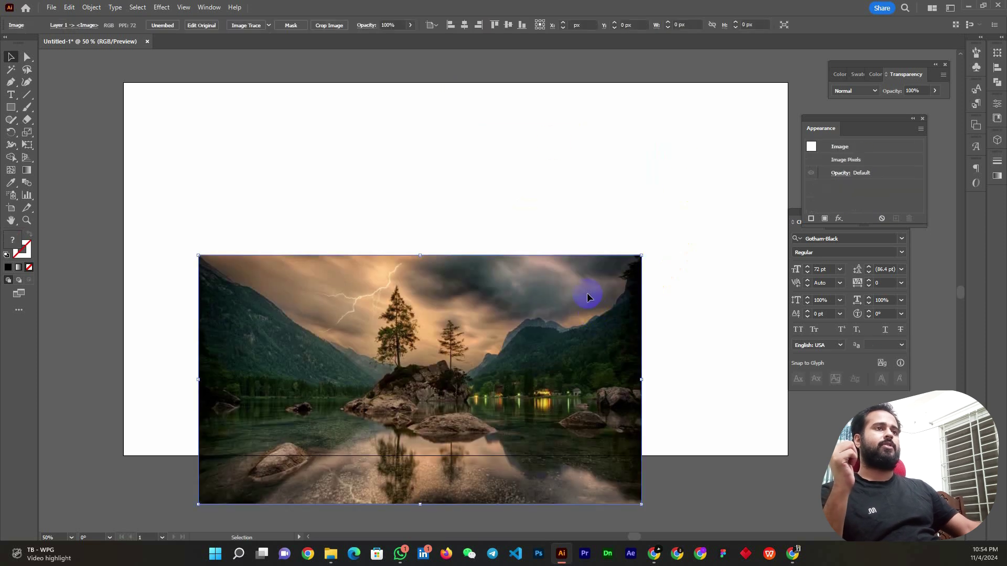
{"action": "left_click", "coordinate": [373, 212]}
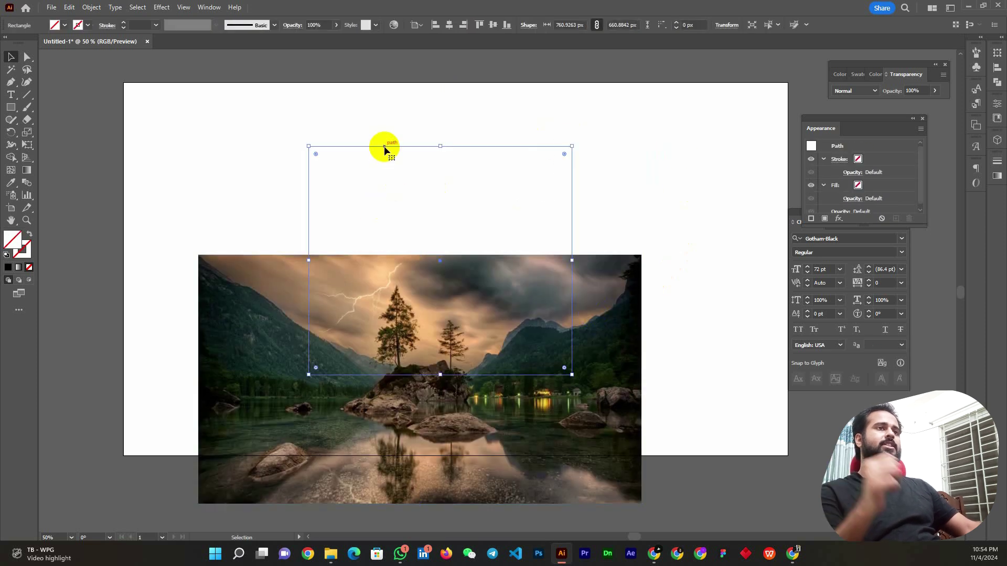
{"action": "mouse_move", "coordinate": [386, 149]}
{"action": "left_mouse_down"}
{"action": "mouse_move", "coordinate": [461, 98]}
{"action": "mouse_move", "coordinate": [408, 127]}
{"action": "left_mouse_up"}
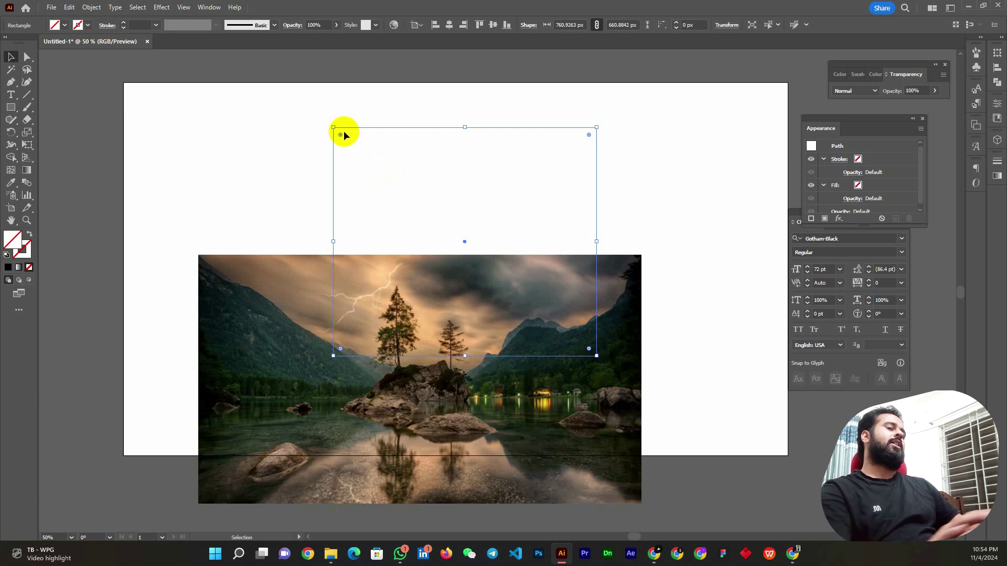
{"action": "left_click", "coordinate": [494, 181]}
{"action": "mouse_move", "coordinate": [481, 345]}
{"action": "left_mouse_down"}
{"action": "mouse_move", "coordinate": [507, 216]}
{"action": "mouse_move", "coordinate": [476, 225]}
{"action": "left_mouse_up"}
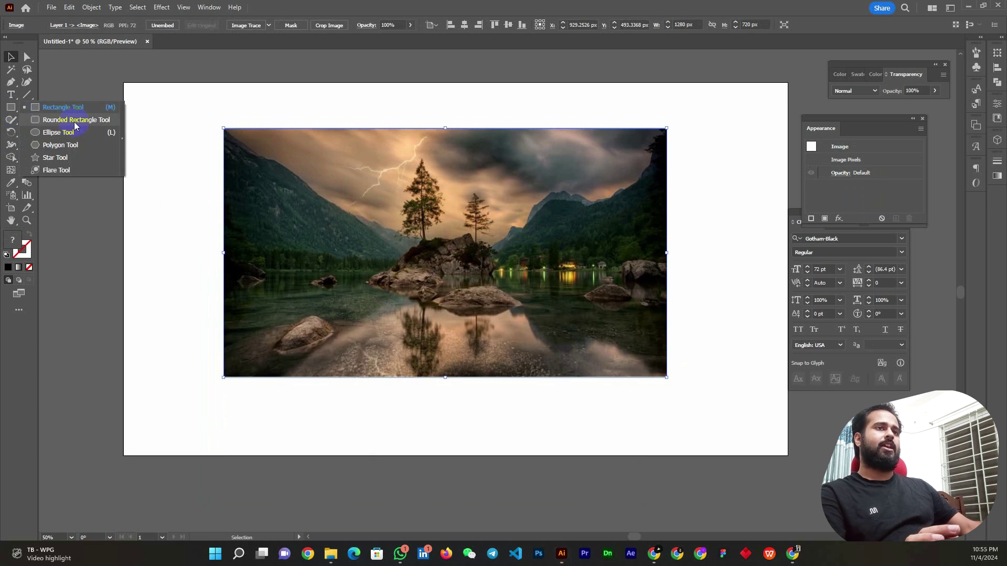
- Draw a tall red rectangle over the photo and Alt-drag copies to make four across it
{"action": "left_click_drag", "start_coordinate": [13, 112], "coordinate": [41, 105]}
{"action": "left_click_drag", "start_coordinate": [281, 147], "coordinate": [361, 351]}
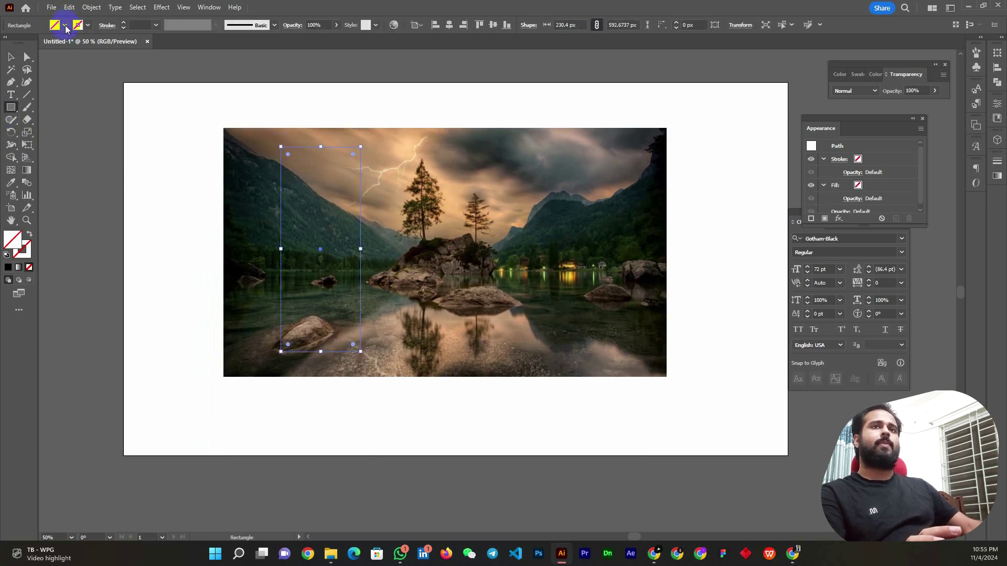
{"action": "left_click", "coordinate": [65, 25]}
{"action": "left_click", "coordinate": [83, 62]}
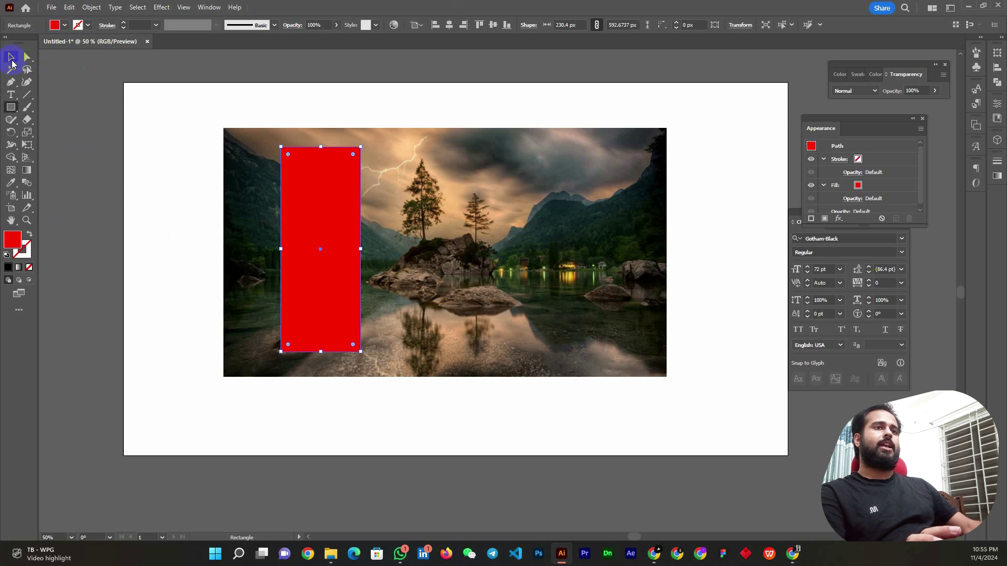
{"action": "left_click", "coordinate": [12, 58]}
{"action": "mouse_move", "coordinate": [348, 263]}
{"action": "left_mouse_down"}
{"action": "mouse_move", "coordinate": [317, 267]}
{"action": "mouse_move", "coordinate": [596, 257]}
{"action": "left_mouse_up"}
- Click through the four red rectangles and the photo to check each one's selection
{"action": "left_click", "coordinate": [717, 228]}
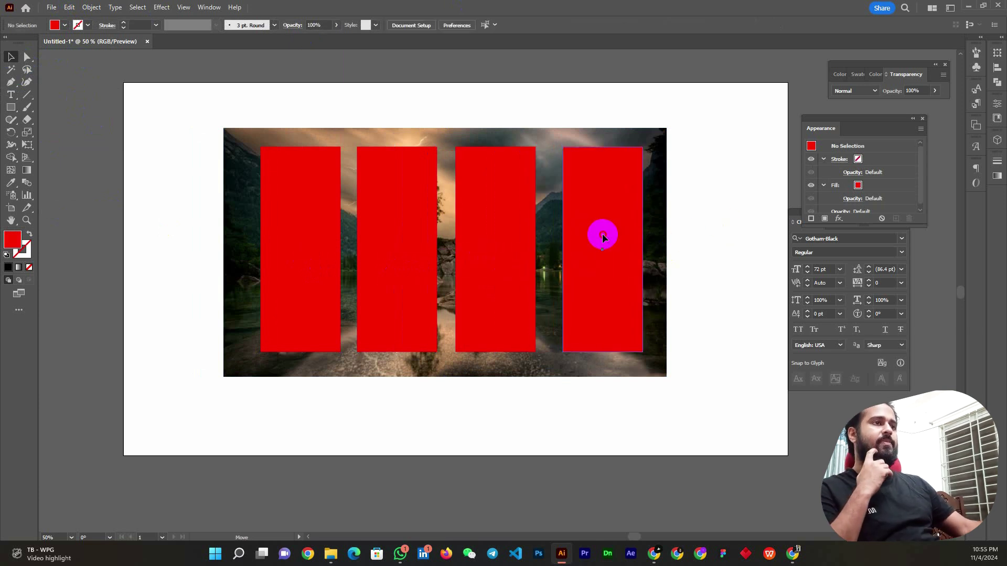
{"action": "left_click", "coordinate": [603, 237]}
{"action": "left_click", "coordinate": [694, 217]}
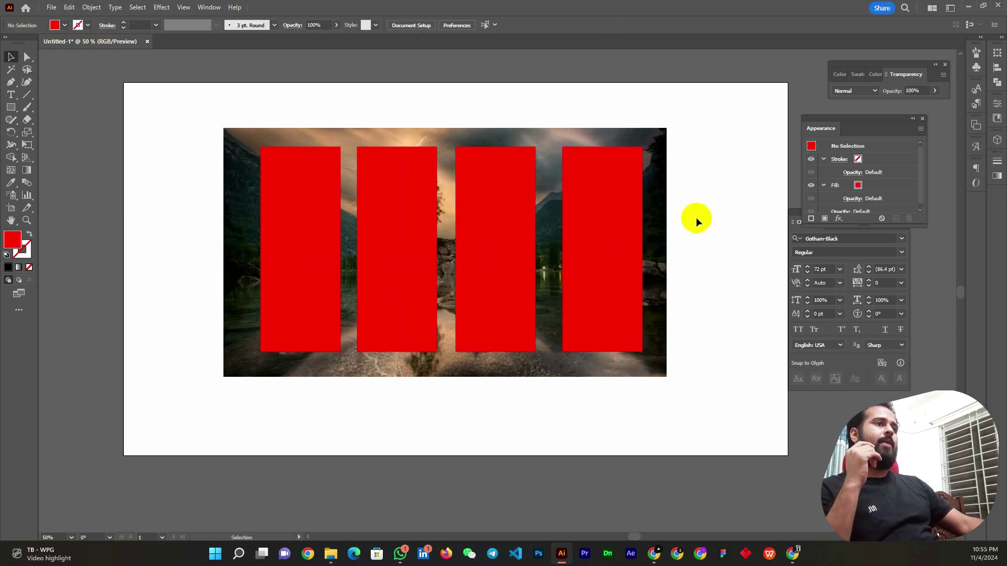
{"action": "left_click", "coordinate": [588, 236]}
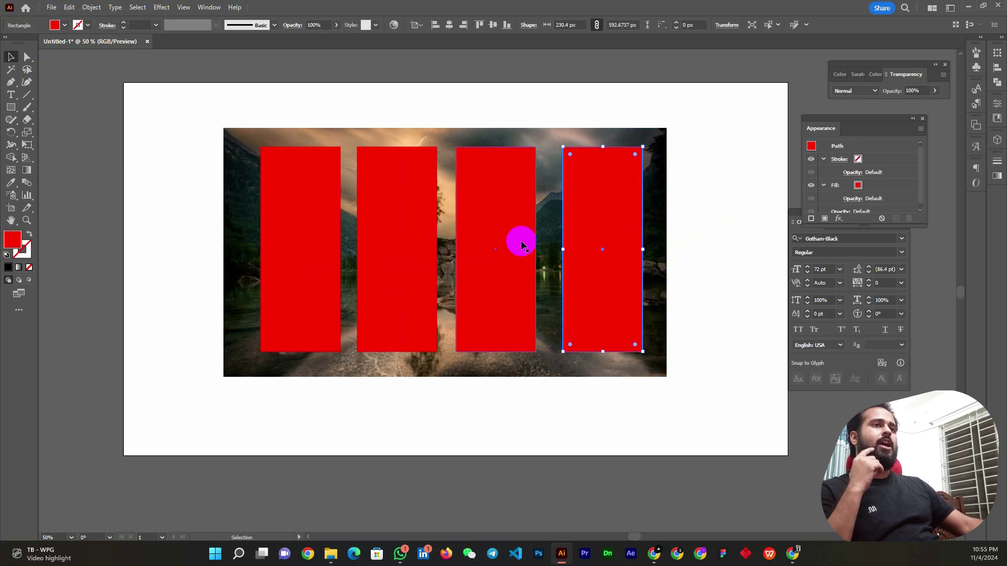
{"action": "left_click", "coordinate": [503, 242]}
{"action": "left_click", "coordinate": [430, 248]}
{"action": "left_click", "coordinate": [330, 242]}
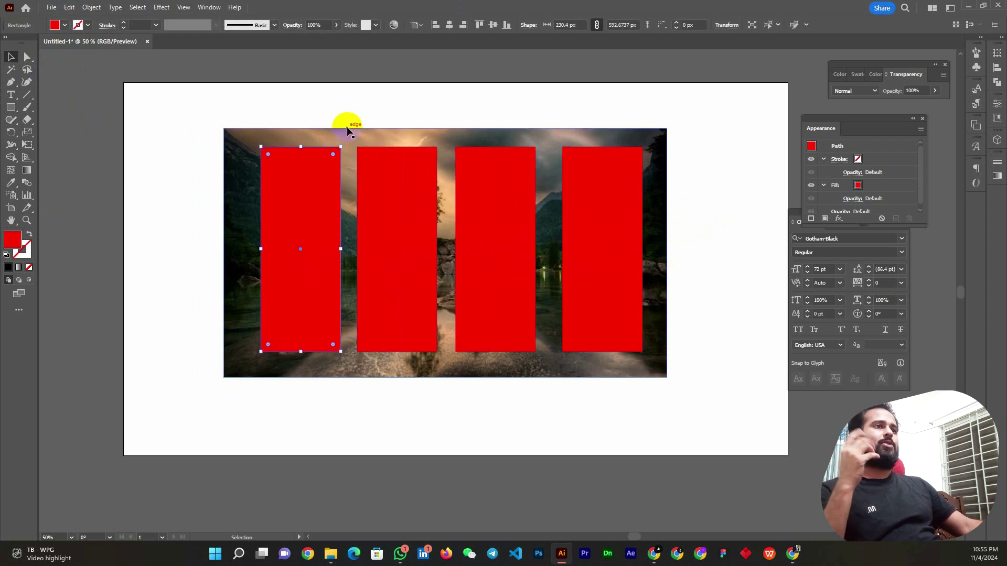
{"action": "left_click", "coordinate": [346, 134]}
{"action": "left_click", "coordinate": [737, 130]}
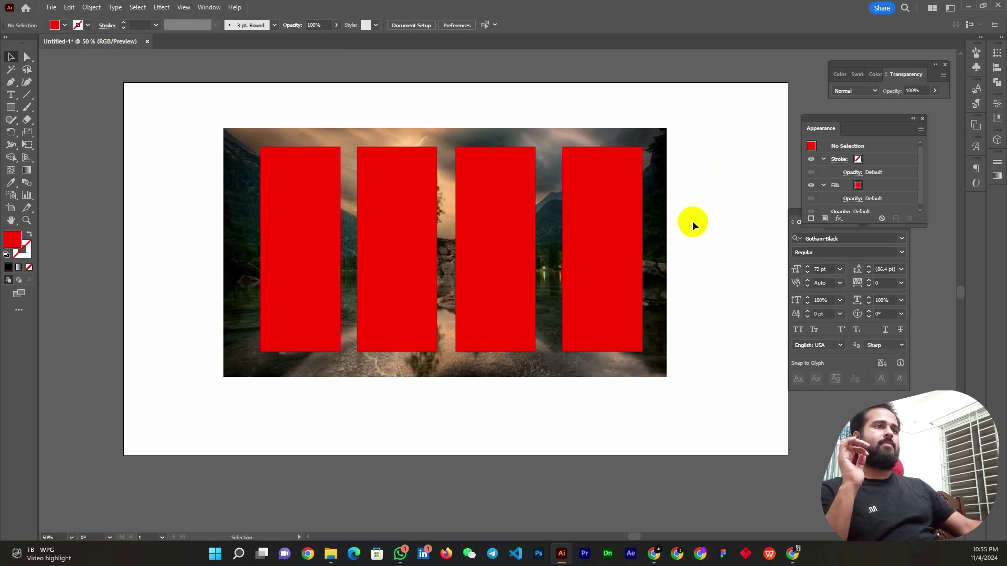
{"action": "left_click", "coordinate": [596, 220]}
{"action": "left_click", "coordinate": [485, 223]}
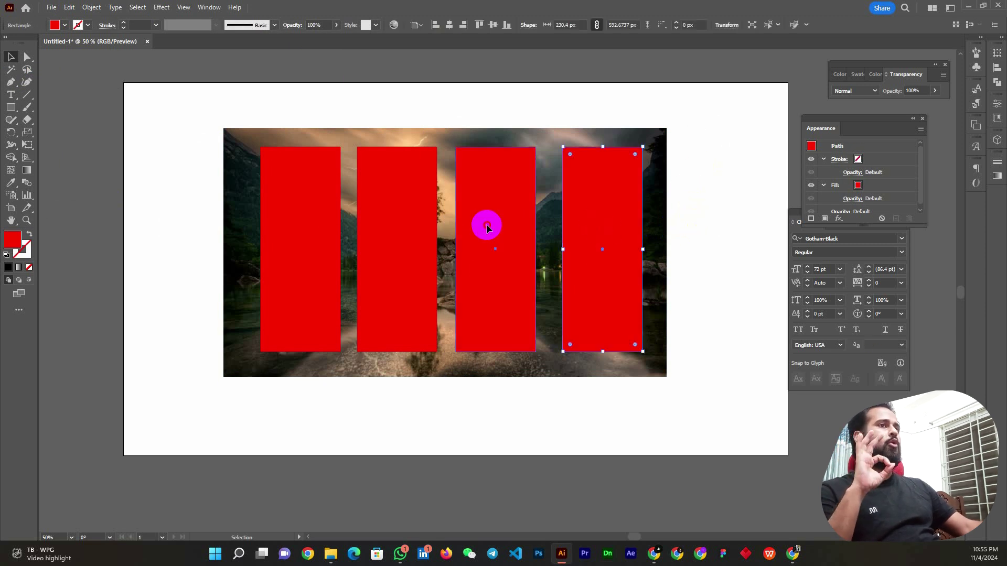
{"action": "left_click", "coordinate": [387, 231]}
{"action": "left_click", "coordinate": [314, 225]}
{"action": "left_click", "coordinate": [396, 225]}
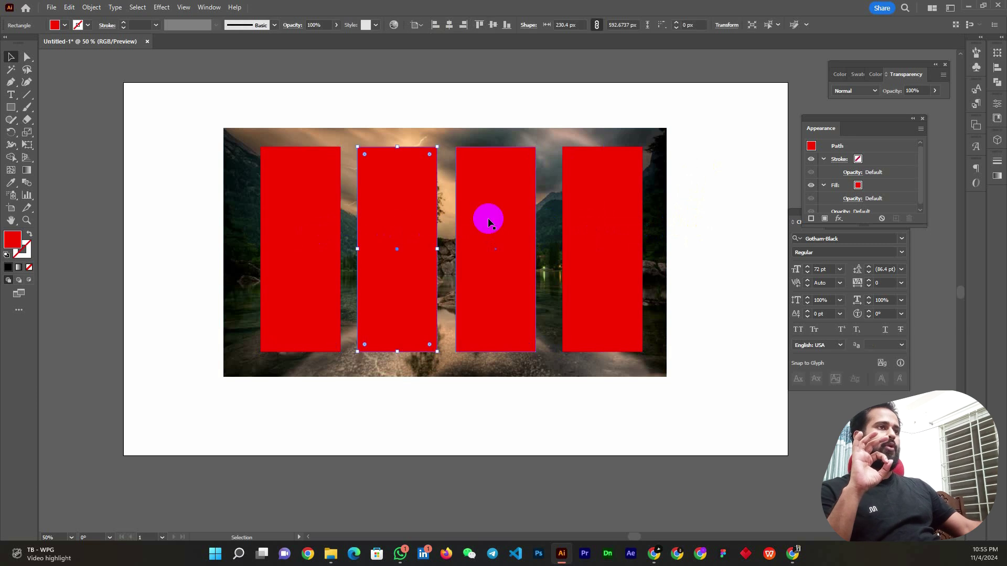
{"action": "left_click", "coordinate": [492, 220]}
{"action": "left_click", "coordinate": [597, 222]}
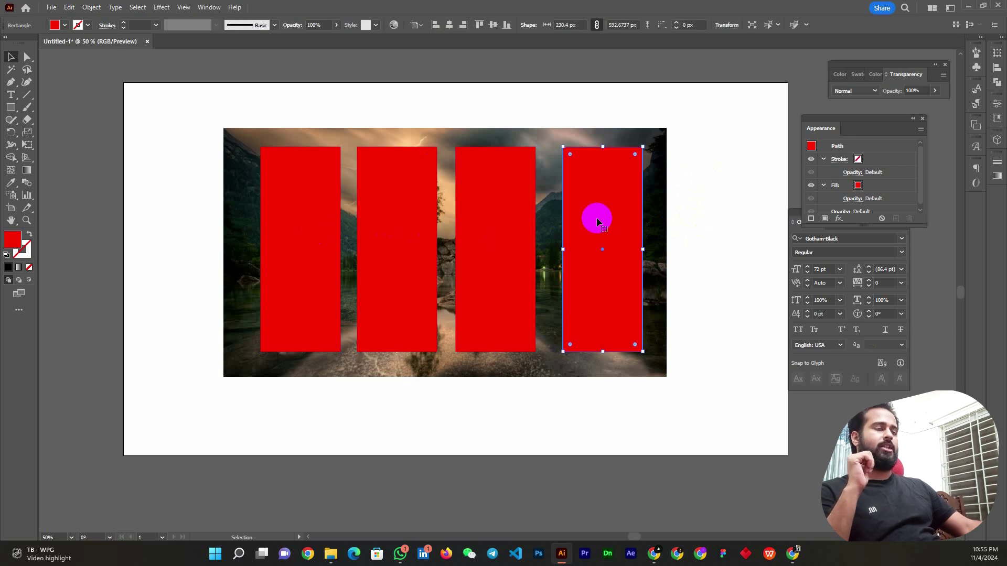
{"action": "left_click", "coordinate": [697, 199]}
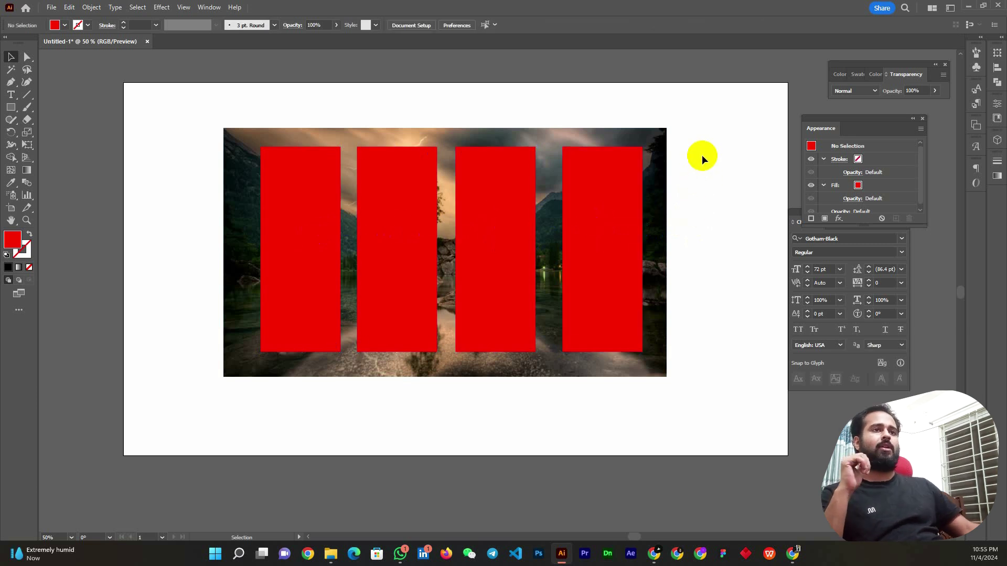
- Clip the photo with all four red rectangles, then undo when only one strip remains
{"action": "left_click_drag", "start_coordinate": [701, 152], "coordinate": [203, 318]}
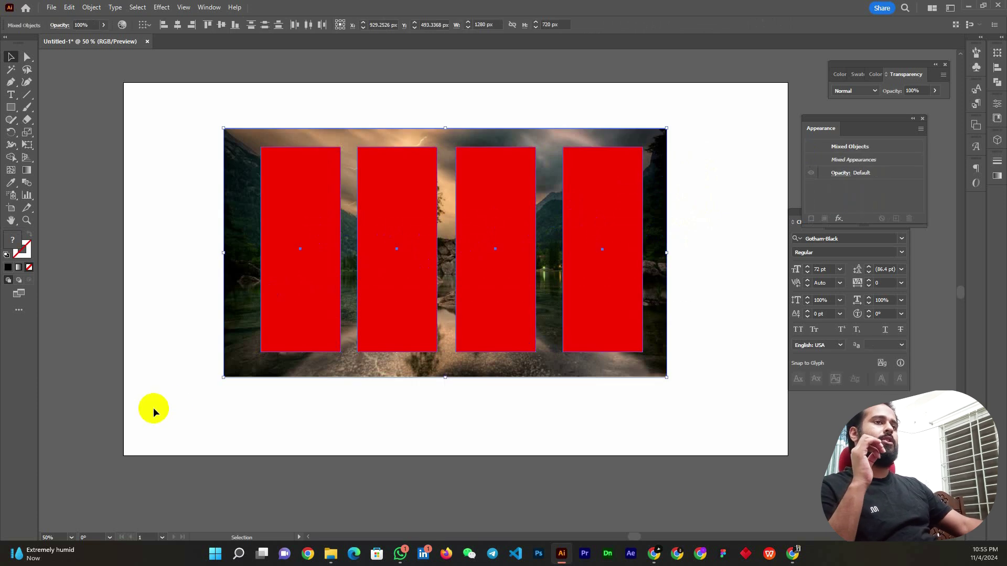
{"action": "right_click", "coordinate": [299, 185]}
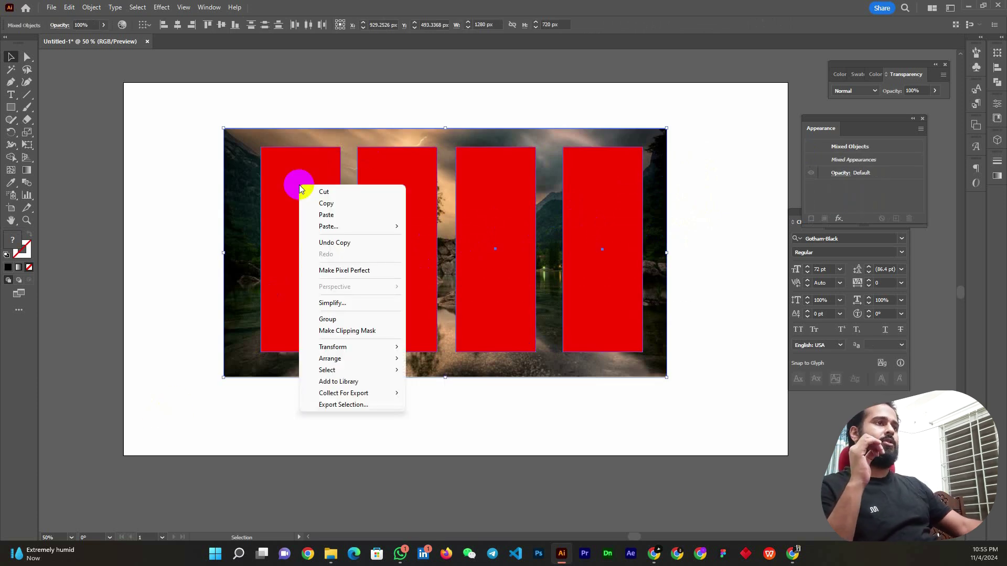
{"action": "left_click", "coordinate": [347, 331]}
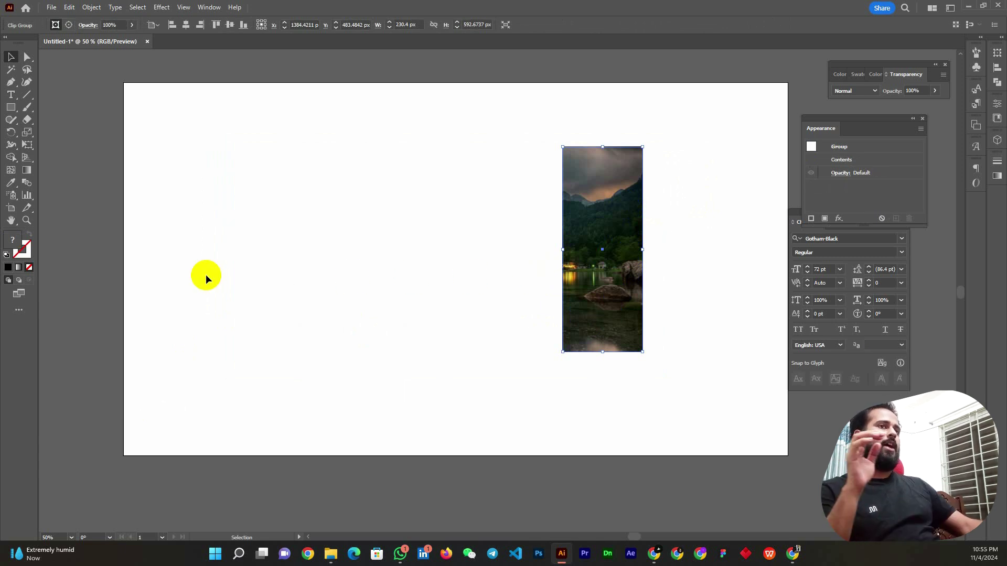
{"action": "key", "text": "ctrl+z"}
{"action": "left_click", "coordinate": [674, 191]}
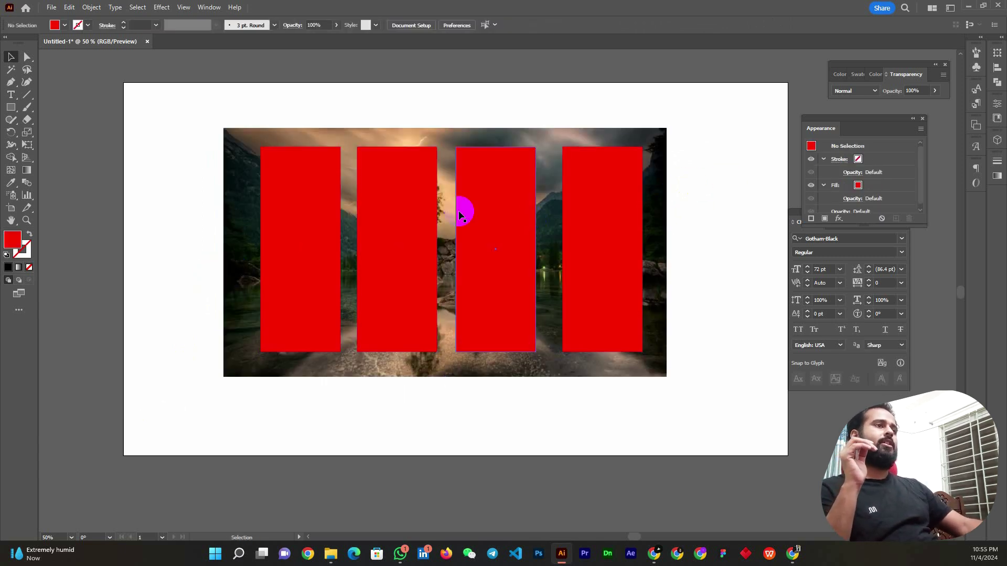
- Retry the clipping mask on the photo and four rectangles, and undo it again
{"action": "left_click_drag", "start_coordinate": [148, 199], "coordinate": [721, 270]}
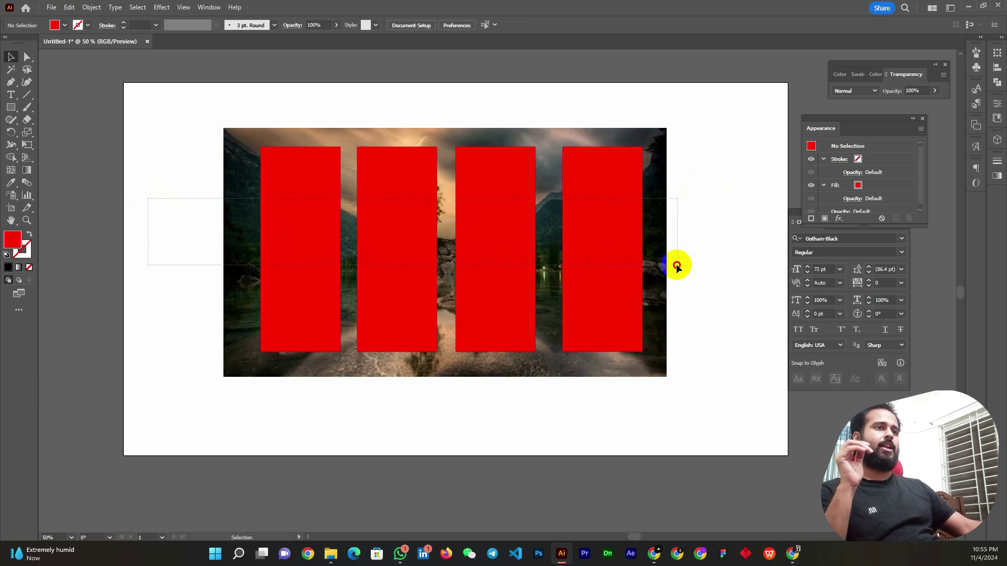
{"action": "right_click", "coordinate": [396, 199]}
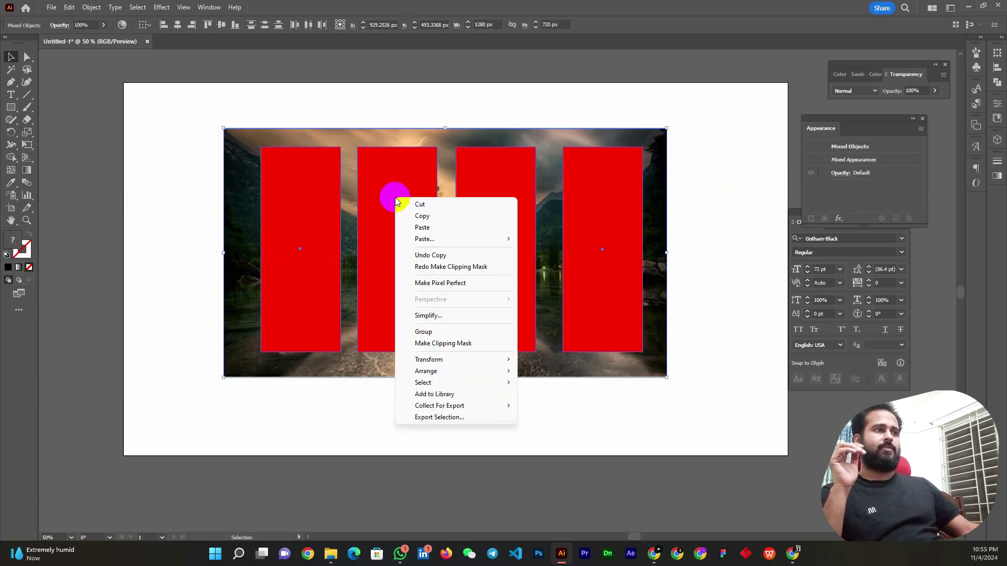
{"action": "left_click", "coordinate": [461, 342]}
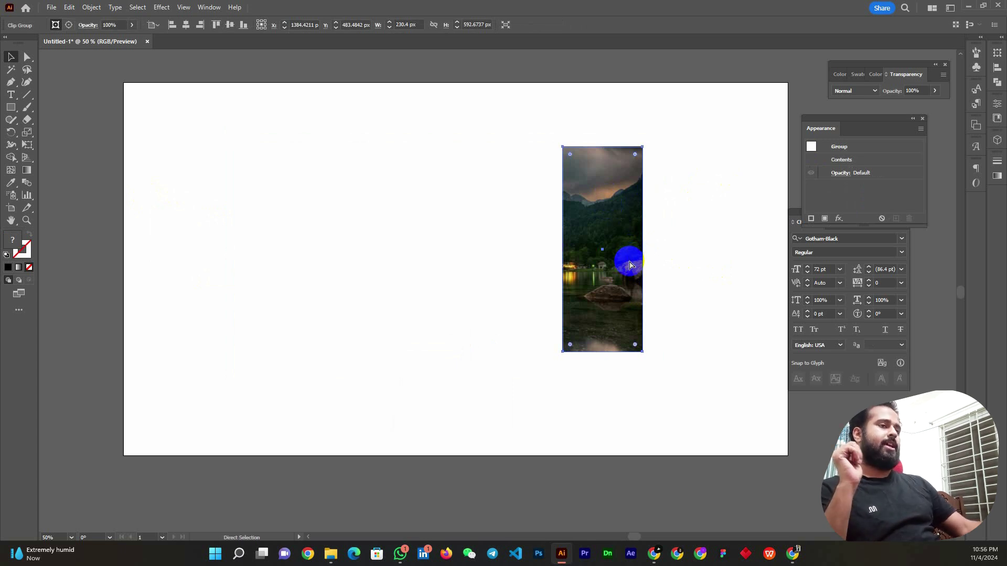
{"action": "key", "text": "ctrl+z"}
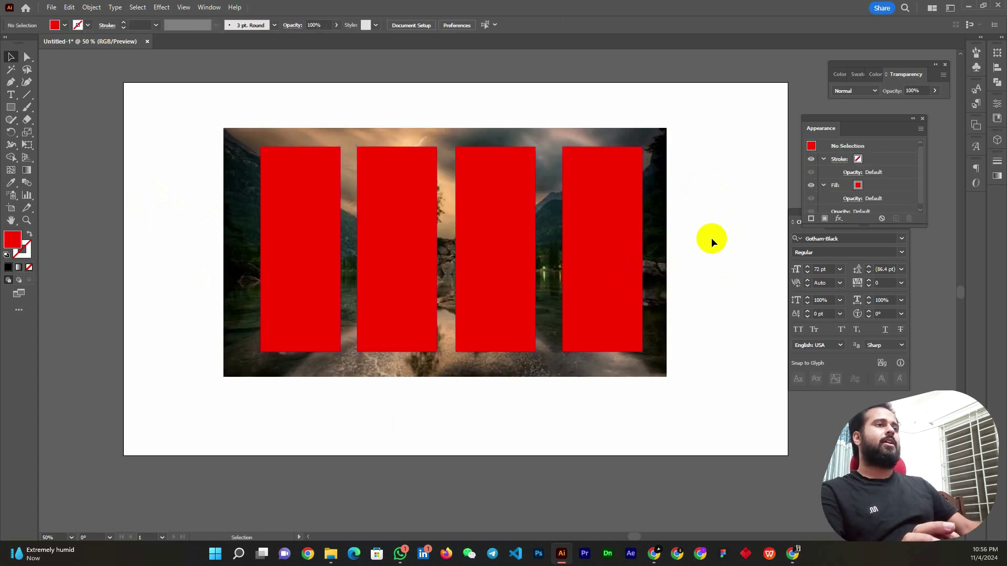
- Click through the red rectangles to build a selection of all four without the photo
{"action": "left_click", "coordinate": [610, 237]}
{"action": "left_click", "coordinate": [500, 235], "text": "shift"}
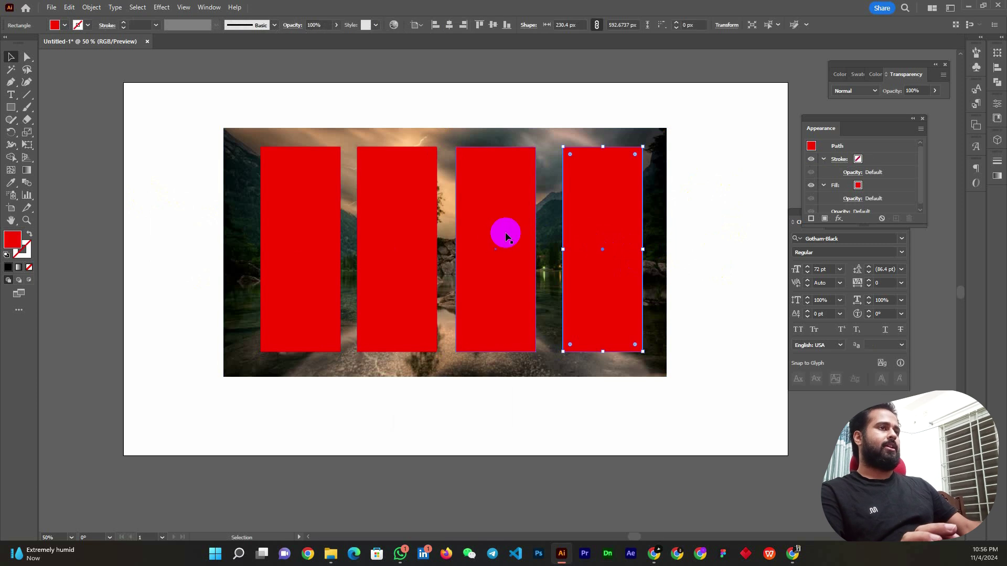
{"action": "left_click", "coordinate": [731, 231]}
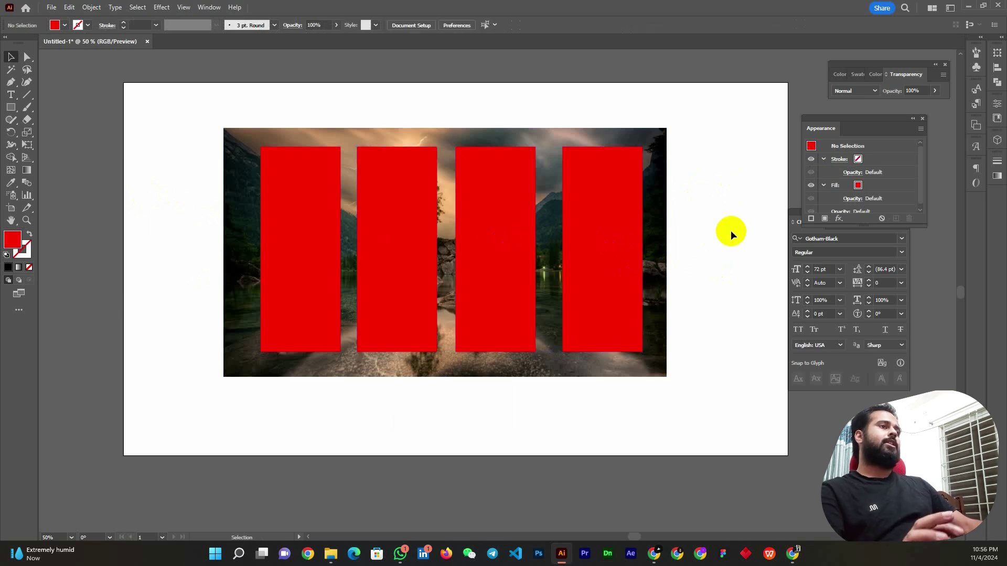
{"action": "left_click", "coordinate": [604, 208]}
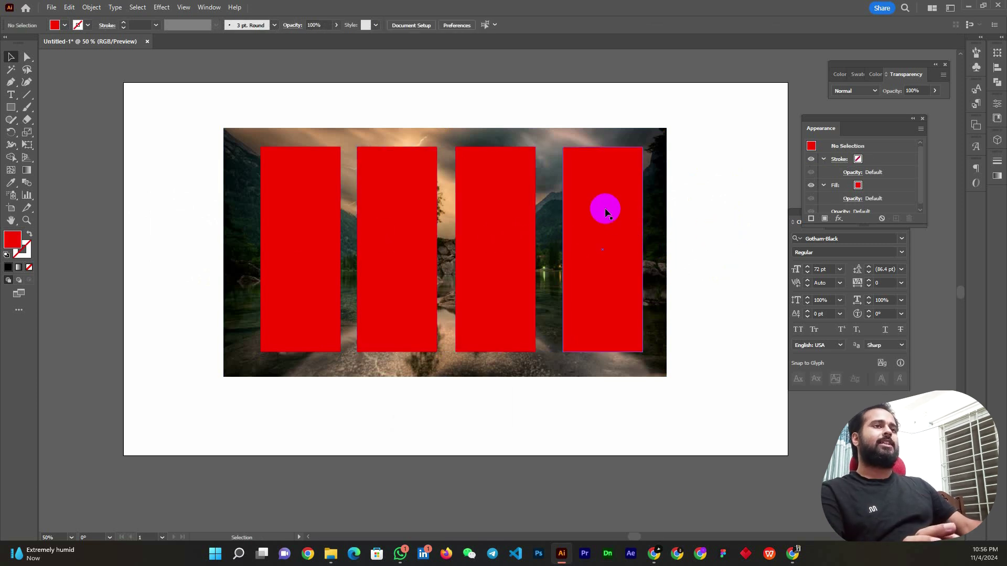
{"action": "left_click", "coordinate": [475, 214]}
{"action": "left_click", "coordinate": [387, 225]}
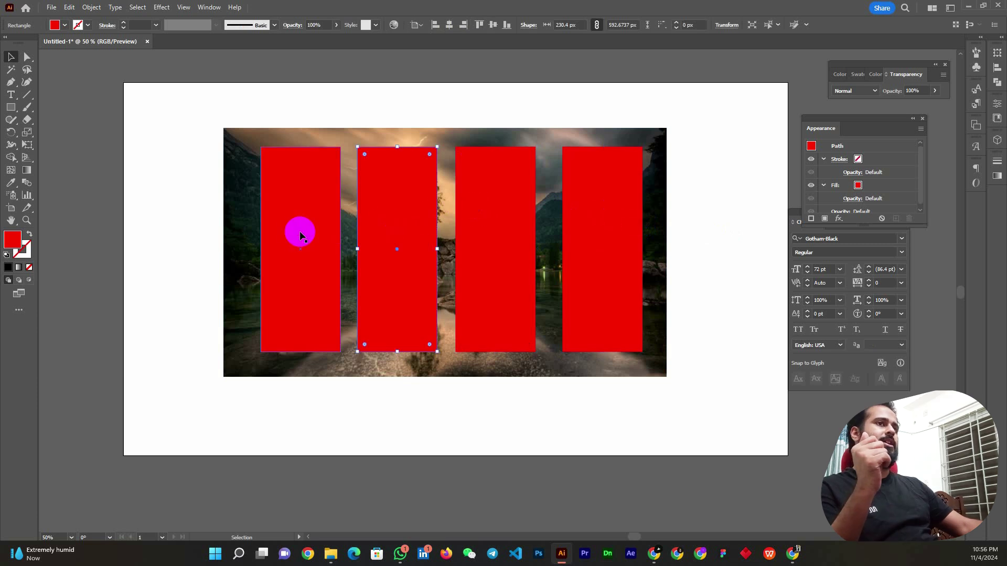
{"action": "left_click", "coordinate": [299, 227]}
{"action": "left_click", "coordinate": [403, 234]}
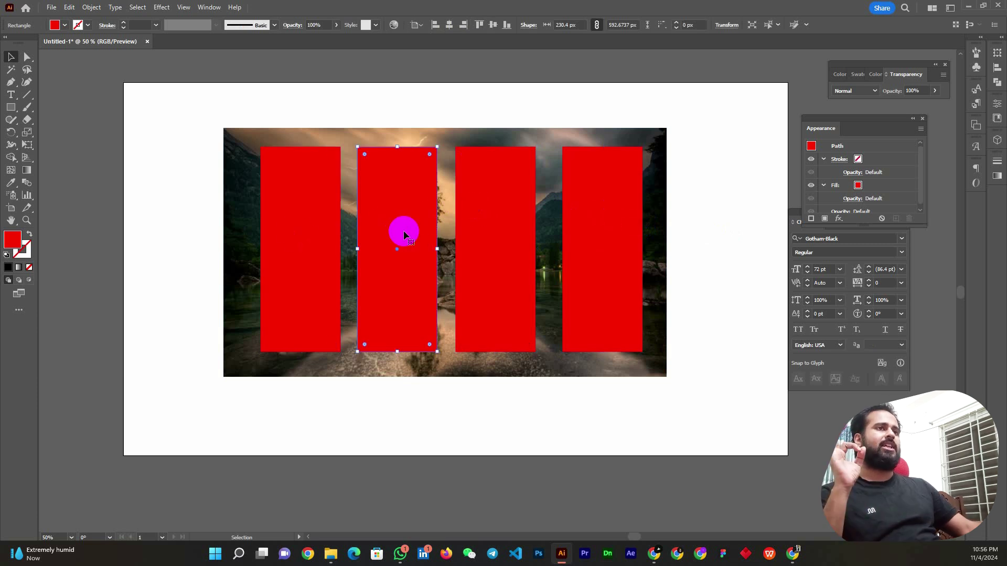
{"action": "left_click", "coordinate": [330, 244]}
{"action": "left_click", "coordinate": [373, 245]}
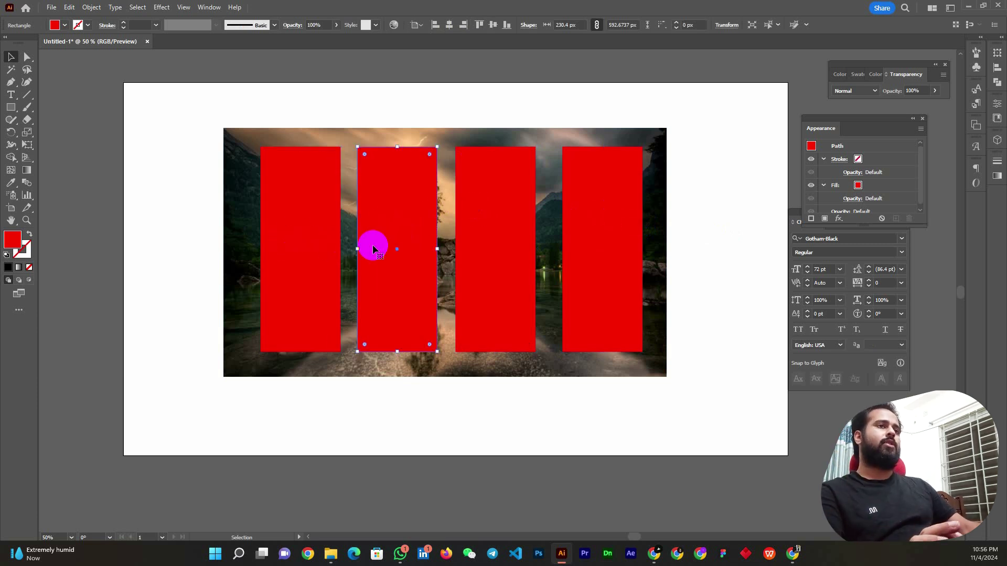
{"action": "left_click", "coordinate": [288, 247]}
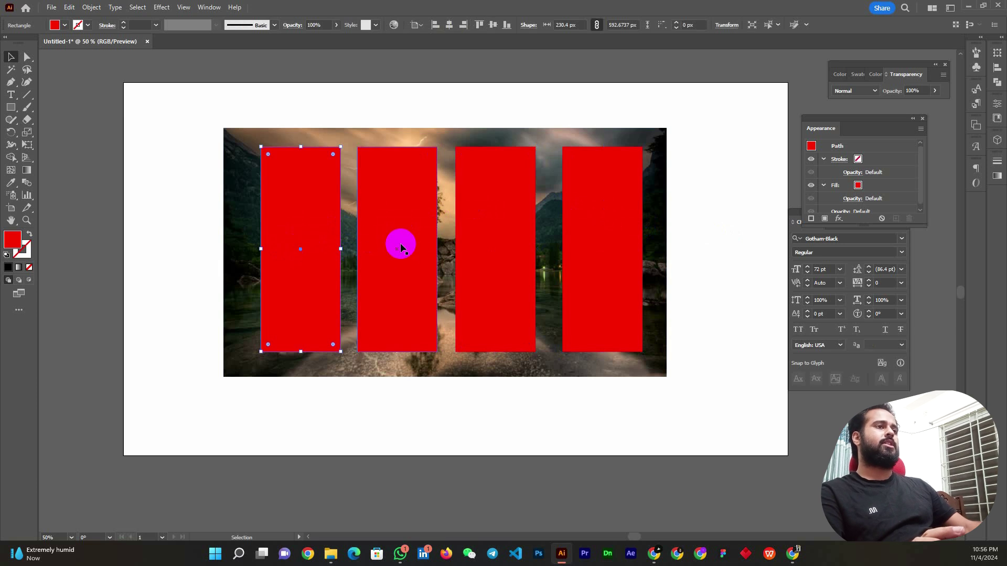
{"action": "left_click", "coordinate": [401, 246], "text": "shift"}
{"action": "left_click", "coordinate": [462, 246], "text": "shift"}
{"action": "left_click", "coordinate": [613, 247], "text": "shift"}
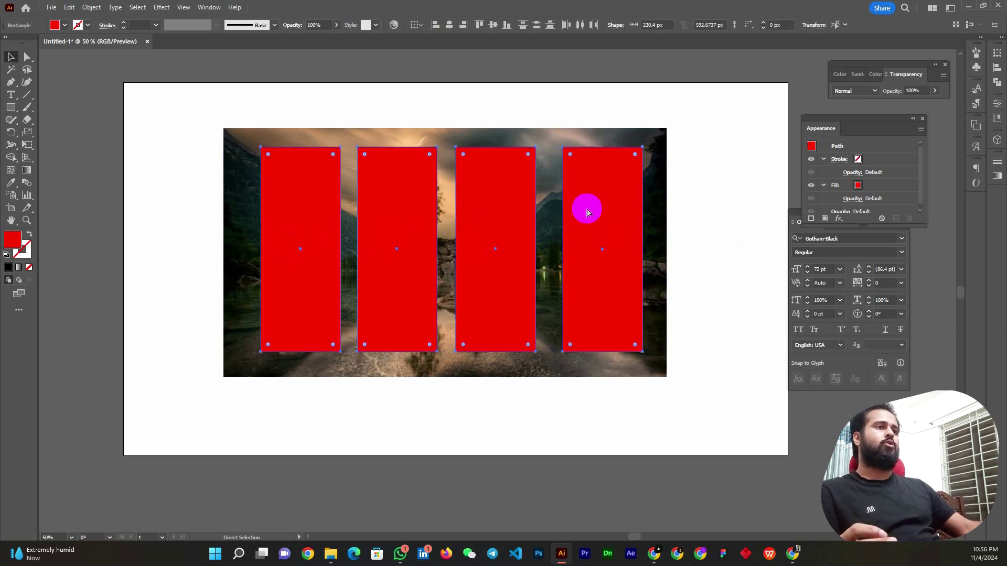
{"action": "key", "text": "ctrl+g"}
{"action": "left_click_drag", "start_coordinate": [591, 212], "coordinate": [589, 220]}
{"action": "left_click_drag", "start_coordinate": [688, 152], "coordinate": [332, 274]}
{"action": "right_click", "coordinate": [370, 205]}
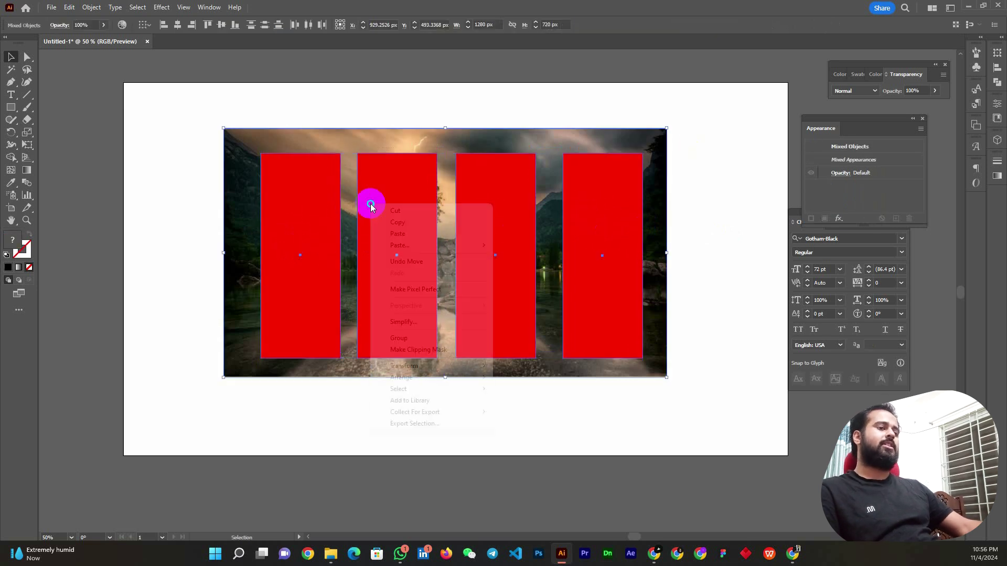
{"action": "left_click", "coordinate": [419, 350]}
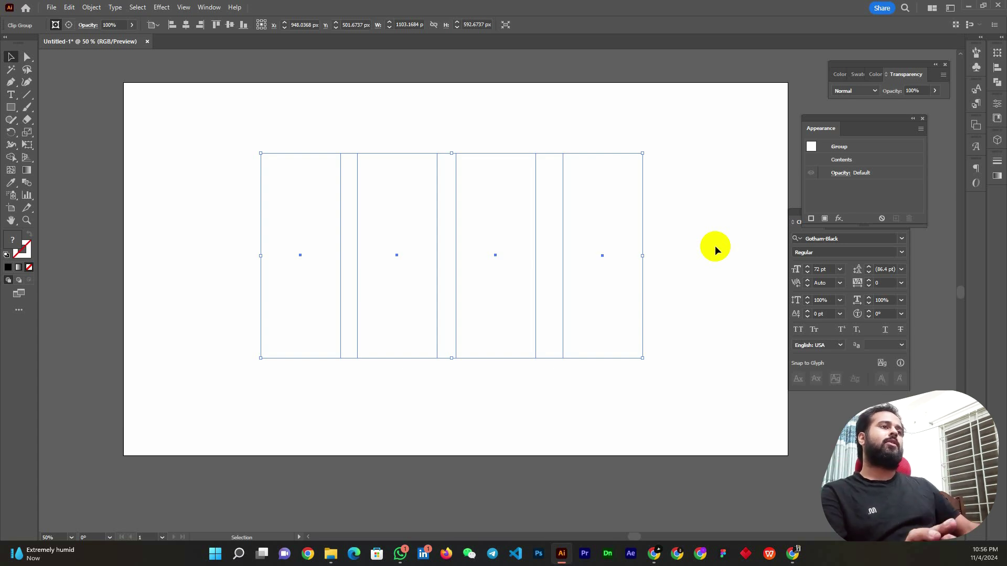
{"action": "key", "text": "ctrl+z"}
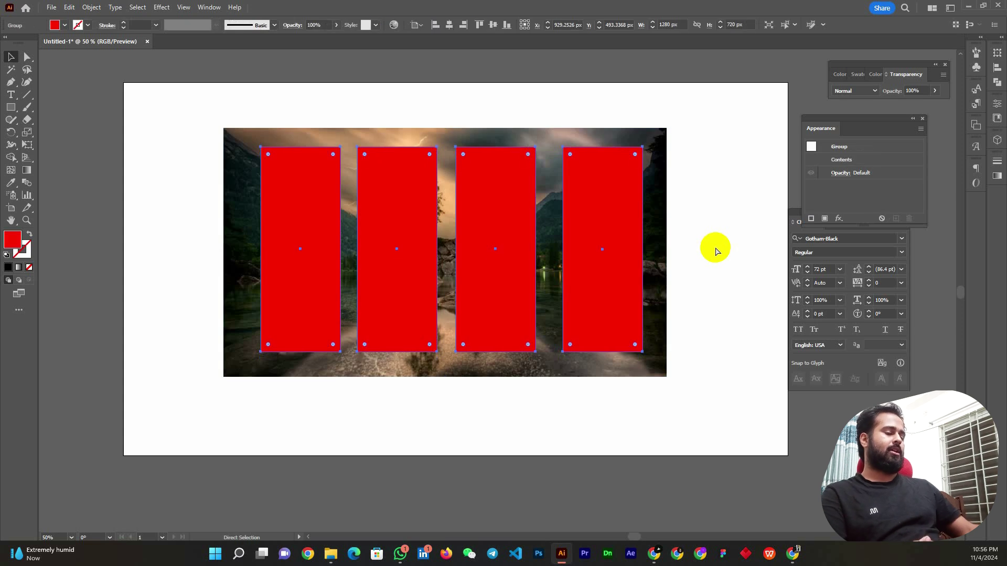
{"action": "key", "text": "v"}
{"action": "left_click", "coordinate": [614, 242]}
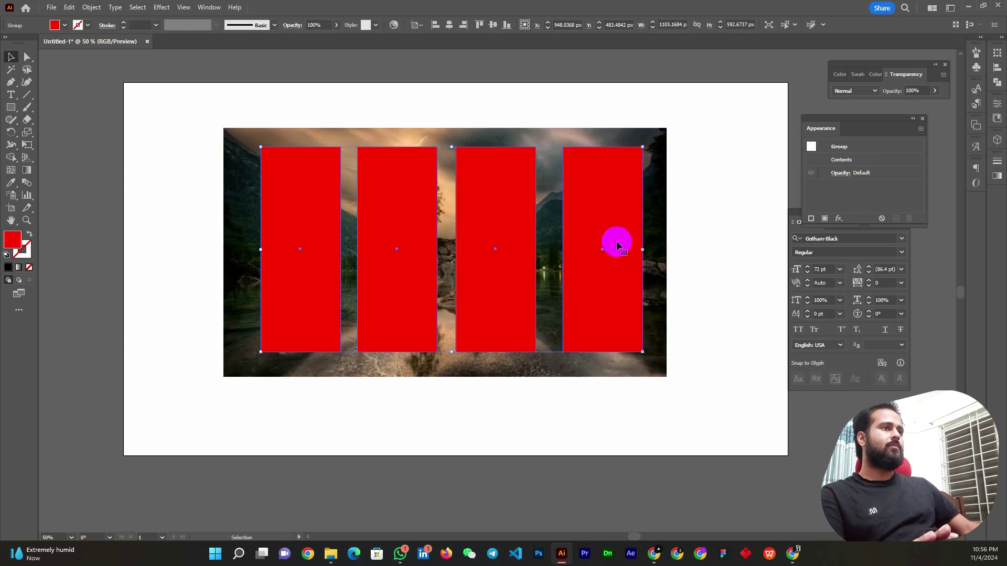
{"action": "key", "text": "ctrl+shift+g"}
{"action": "left_click", "coordinate": [706, 241]}
{"action": "left_click", "coordinate": [577, 252]}
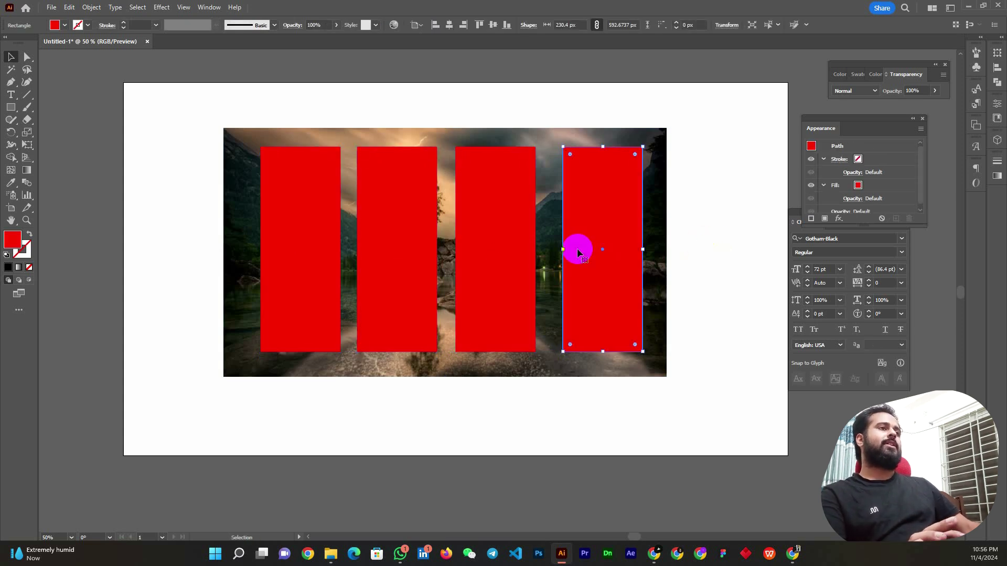
{"action": "left_click", "coordinate": [512, 238], "text": "shift"}
{"action": "left_click", "coordinate": [594, 237]}
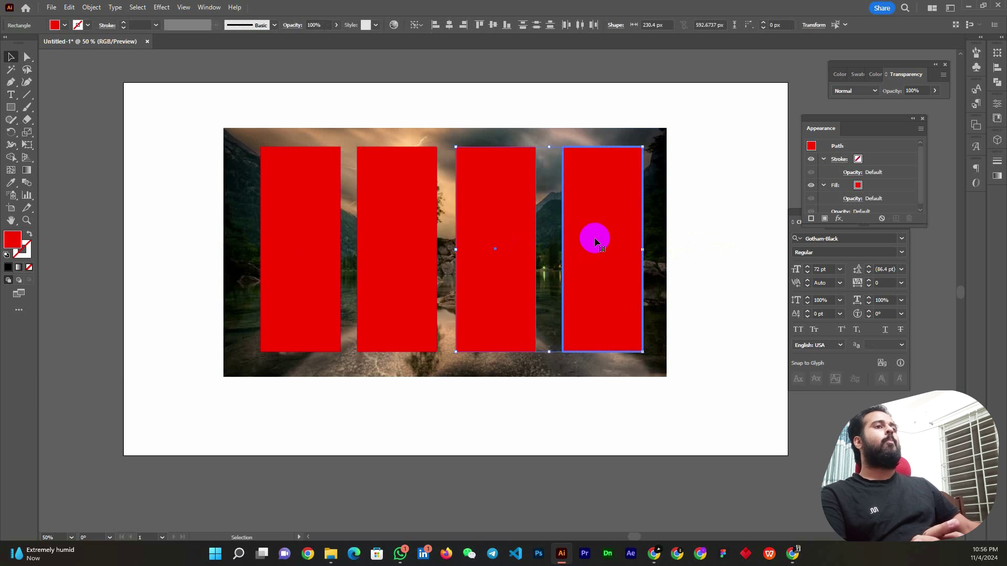
{"action": "left_click", "coordinate": [692, 227]}
{"action": "left_click", "coordinate": [611, 231]}
{"action": "left_click", "coordinate": [504, 236], "text": "shift"}
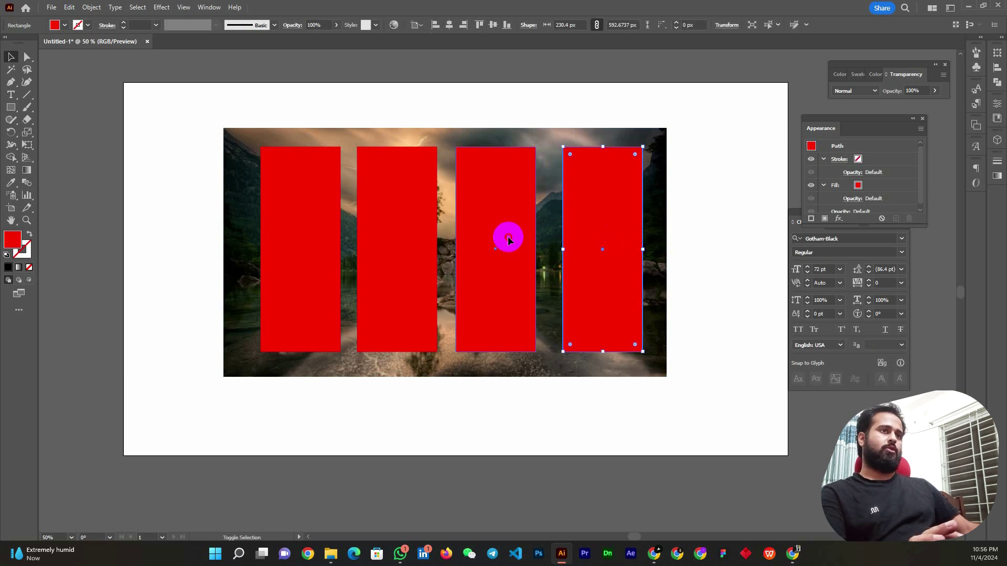
{"action": "left_click", "coordinate": [412, 245], "text": "shift"}
{"action": "left_click", "coordinate": [292, 236], "text": "shift"}
{"action": "scroll", "coordinate": [315, 231], "scroll_direction": "up", "scroll_amount": 2}
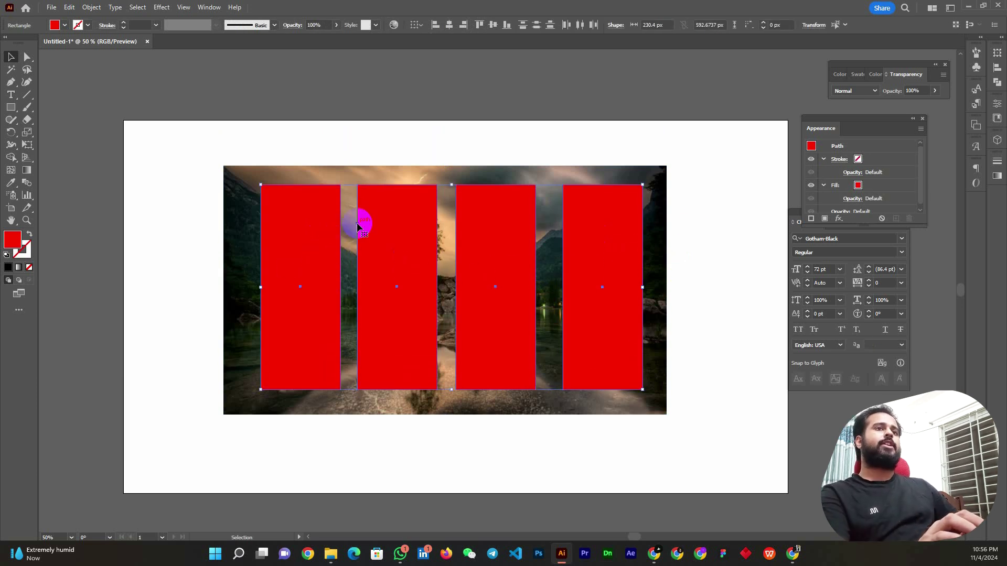
{"action": "left_click", "coordinate": [108, 191]}
- Add the 'Compound Path' heading text and drag it above the photo's centre
{"action": "left_click", "coordinate": [12, 107]}
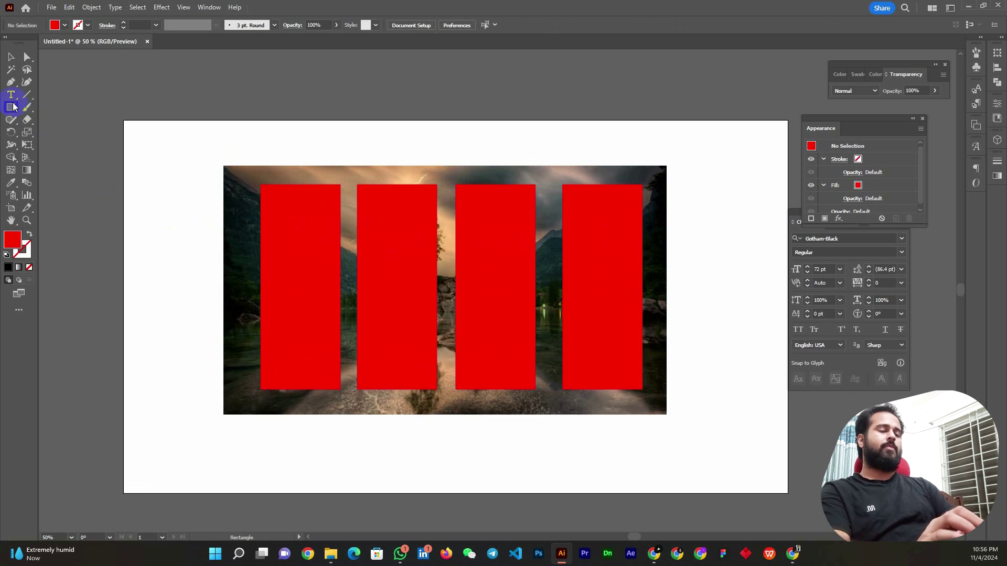
{"action": "left_click", "coordinate": [269, 115]}
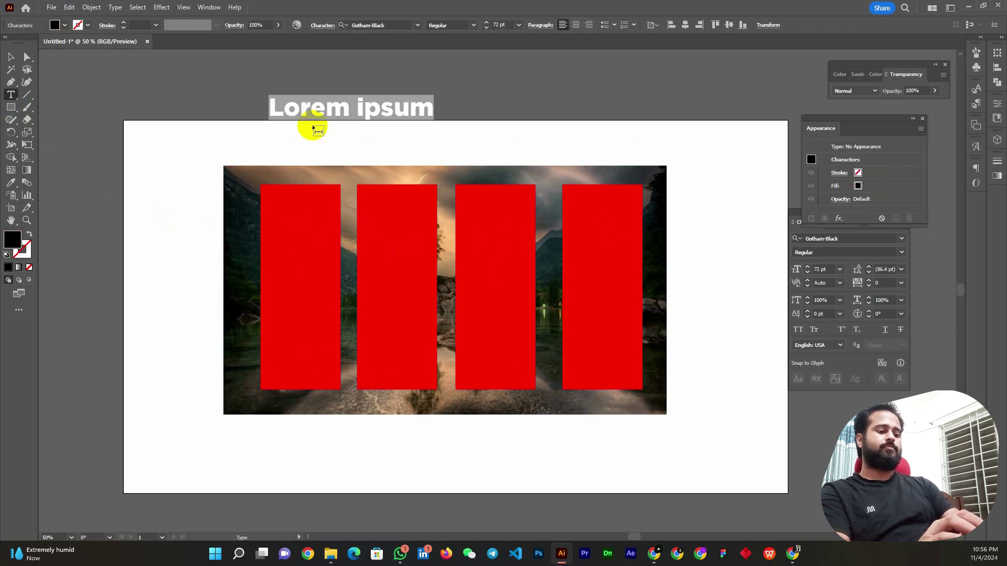
{"action": "type", "text": "Co"}
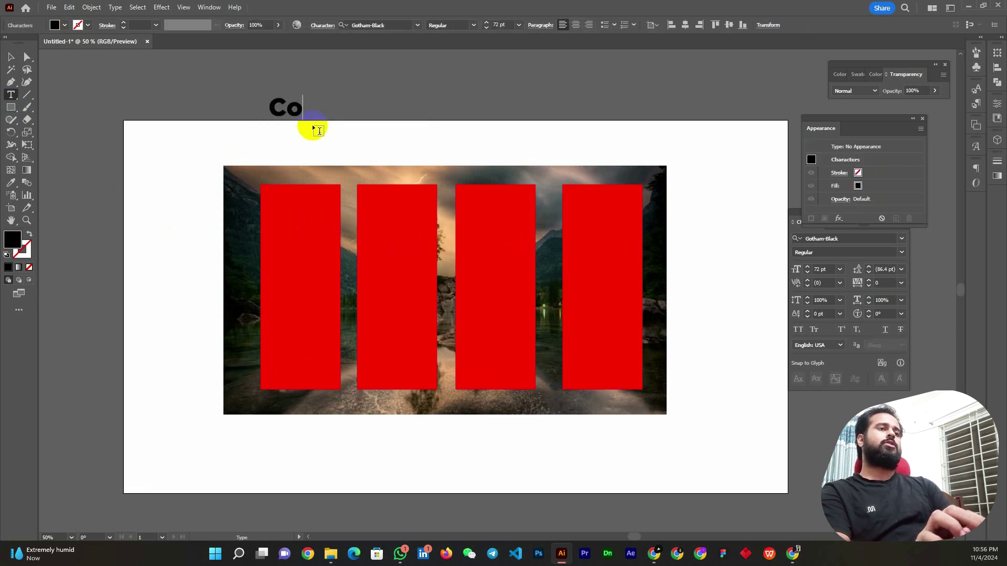
{"action": "type", "text": "mpo"}
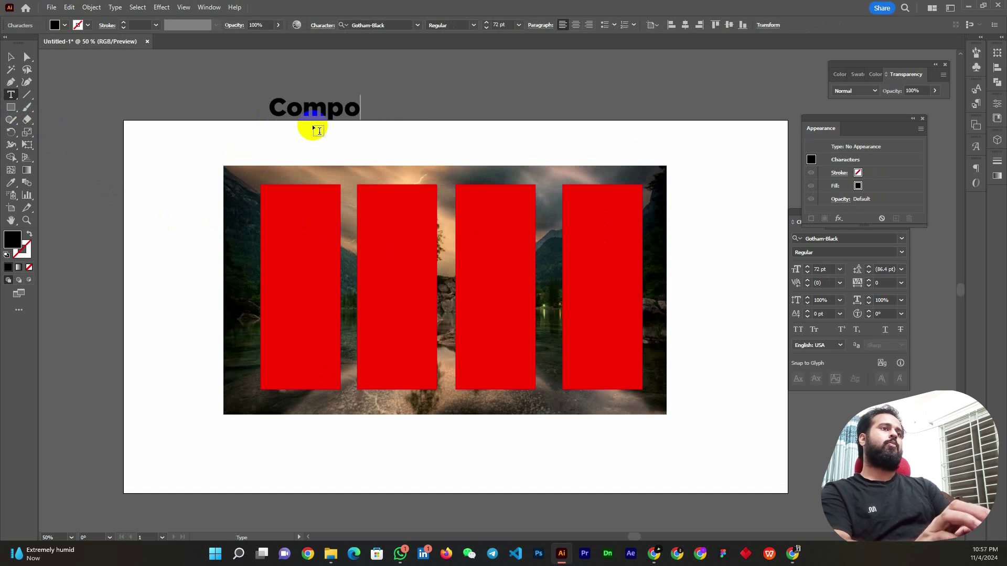
{"action": "type", "text": "und Path"}
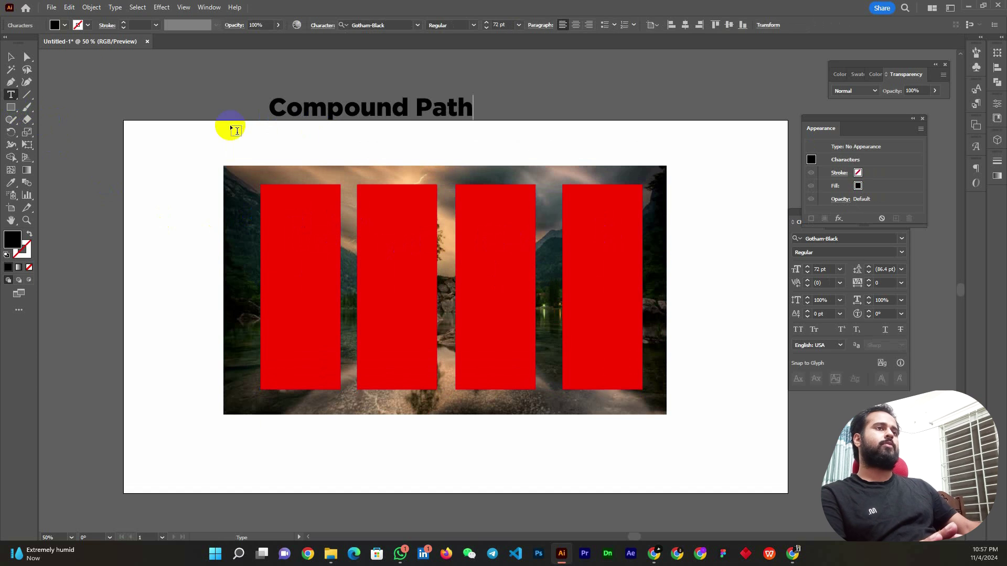
{"action": "left_click", "coordinate": [11, 57]}
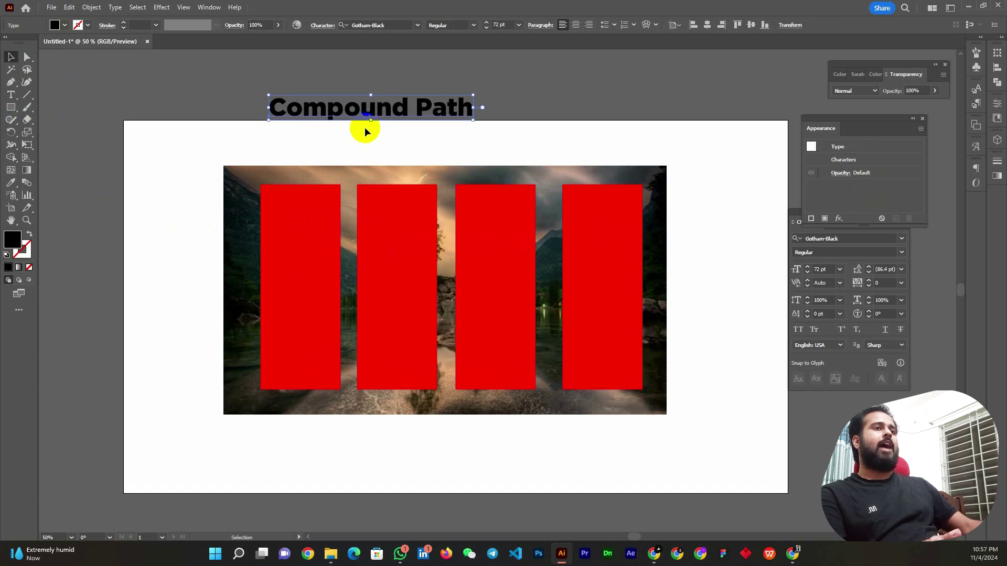
{"action": "left_click_drag", "start_coordinate": [366, 113], "coordinate": [426, 146]}
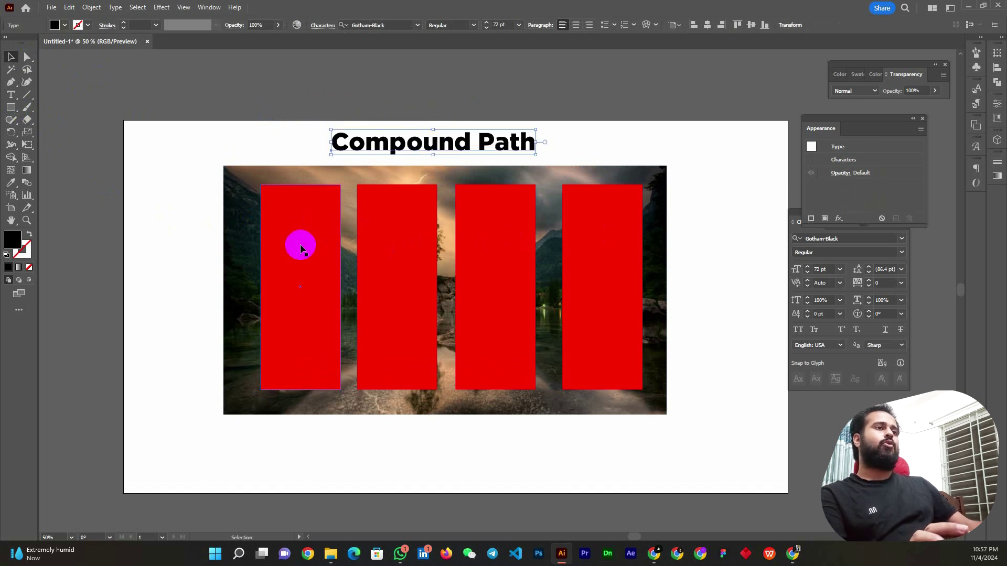
- Select the red rectangles and shift them slightly down over the photo
{"action": "left_click", "coordinate": [314, 283]}
{"action": "left_click", "coordinate": [408, 280], "text": "shift"}
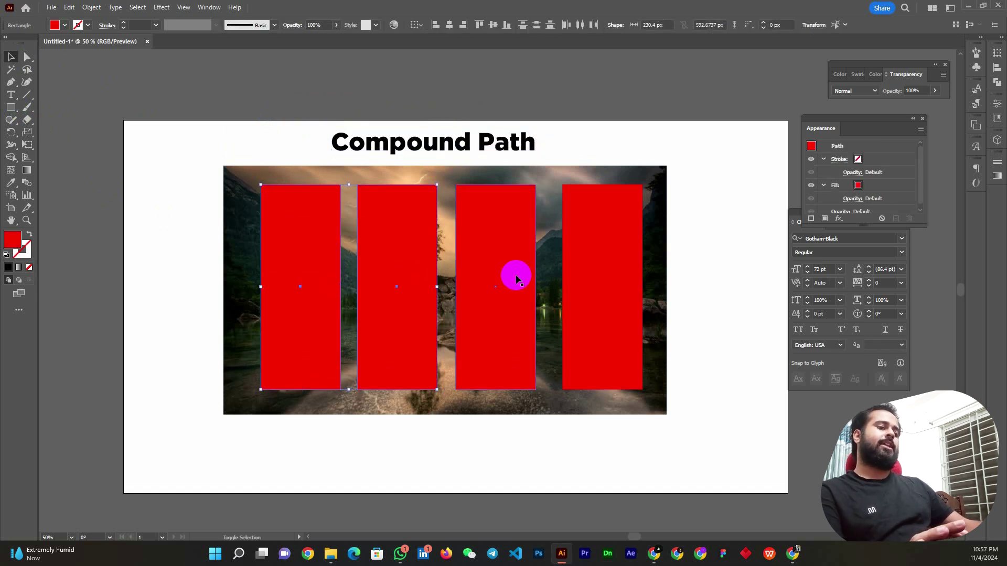
{"action": "left_click", "coordinate": [610, 276], "text": "shift"}
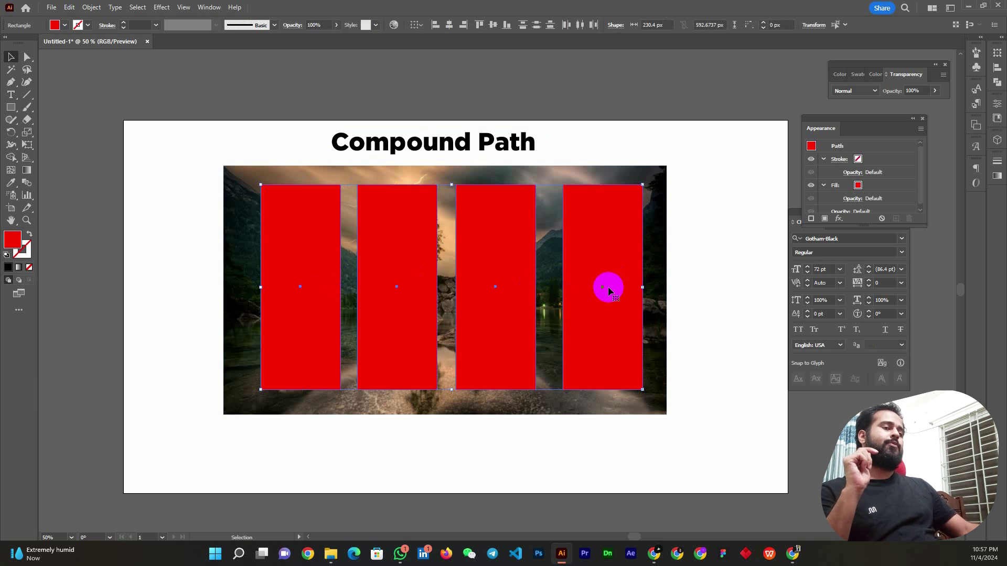
{"action": "left_click_drag", "start_coordinate": [608, 287], "coordinate": [606, 299]}
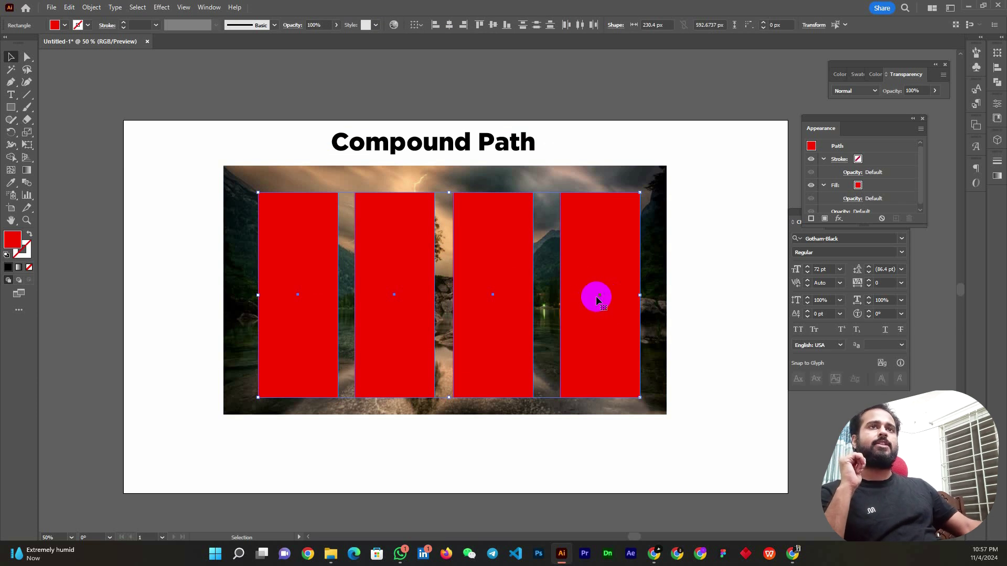
- Make the rectangles a compound path via Object > Compound Path > Make, then select it with the photo
{"action": "left_click", "coordinate": [86, 8]}
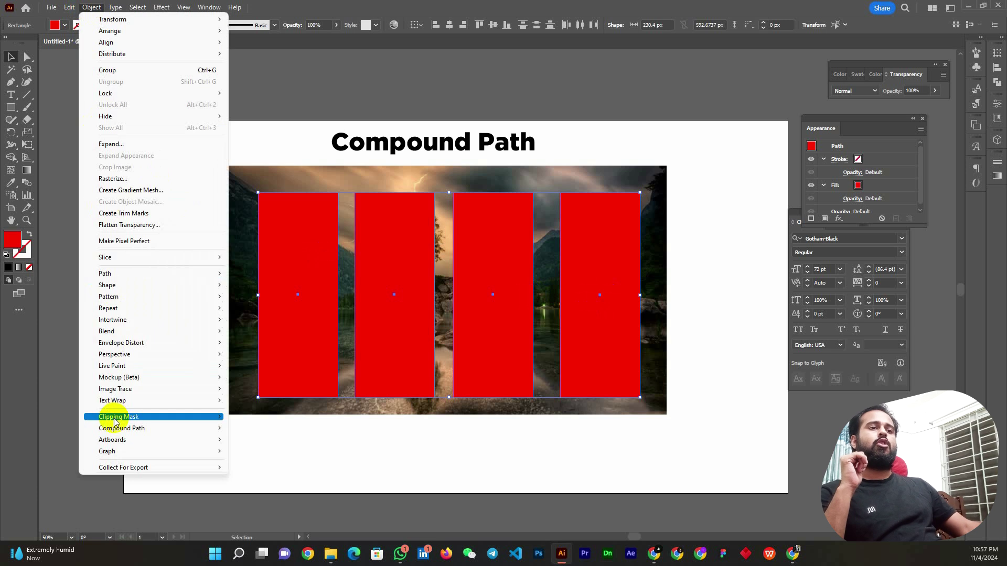
{"action": "mouse_move", "coordinate": [121, 428]}
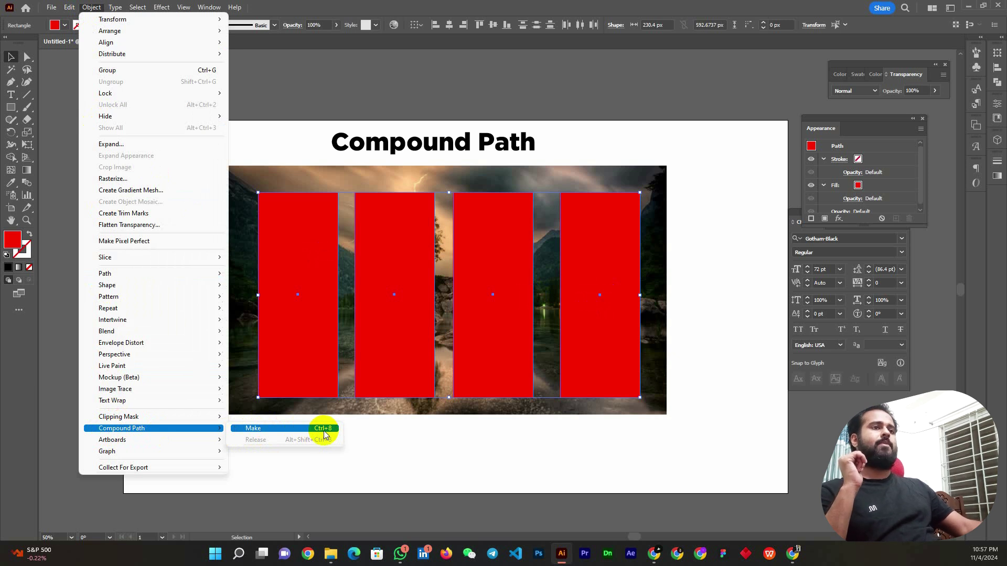
{"action": "left_click", "coordinate": [265, 430]}
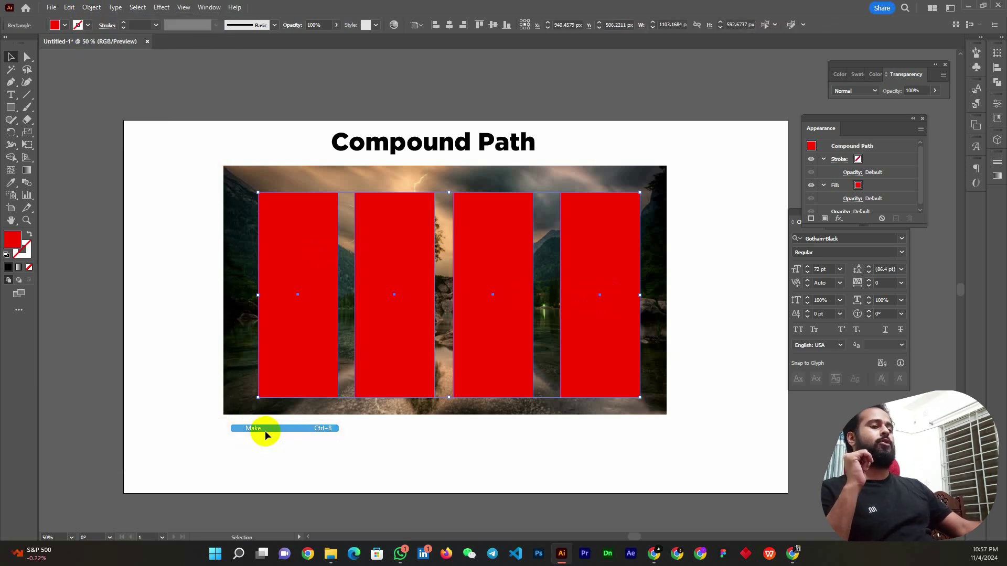
{"action": "left_click", "coordinate": [301, 278]}
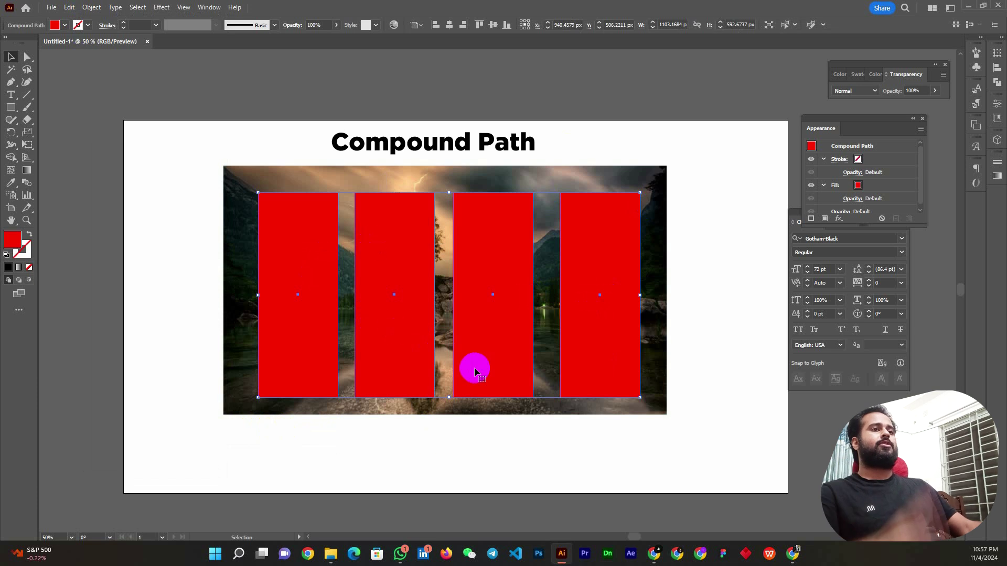
{"action": "left_click", "coordinate": [652, 265]}
{"action": "left_click_drag", "start_coordinate": [717, 190], "coordinate": [254, 319]}
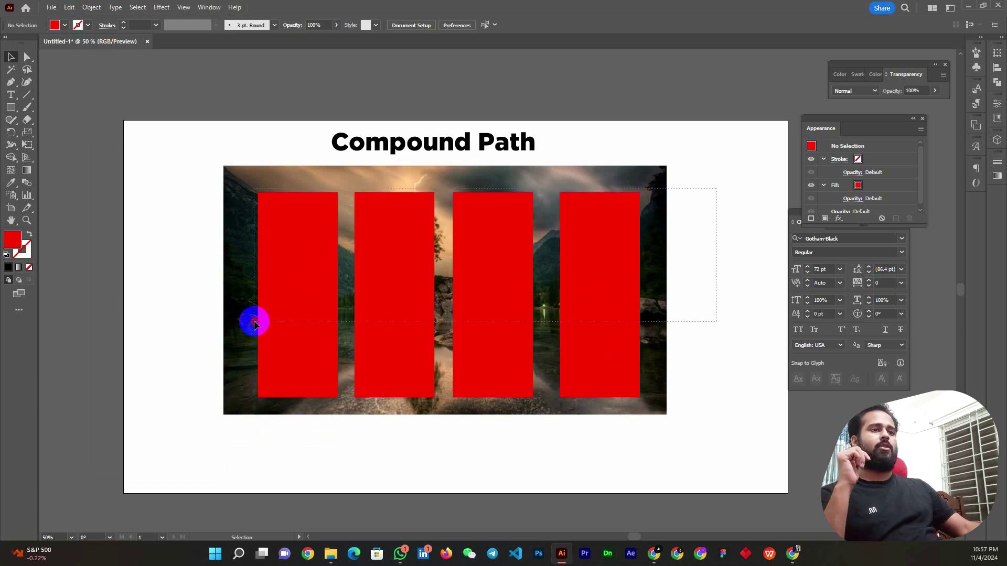
- Make a clipping mask of the photo with the four rectangles, then select the resulting strip group
{"action": "right_click", "coordinate": [278, 247]}
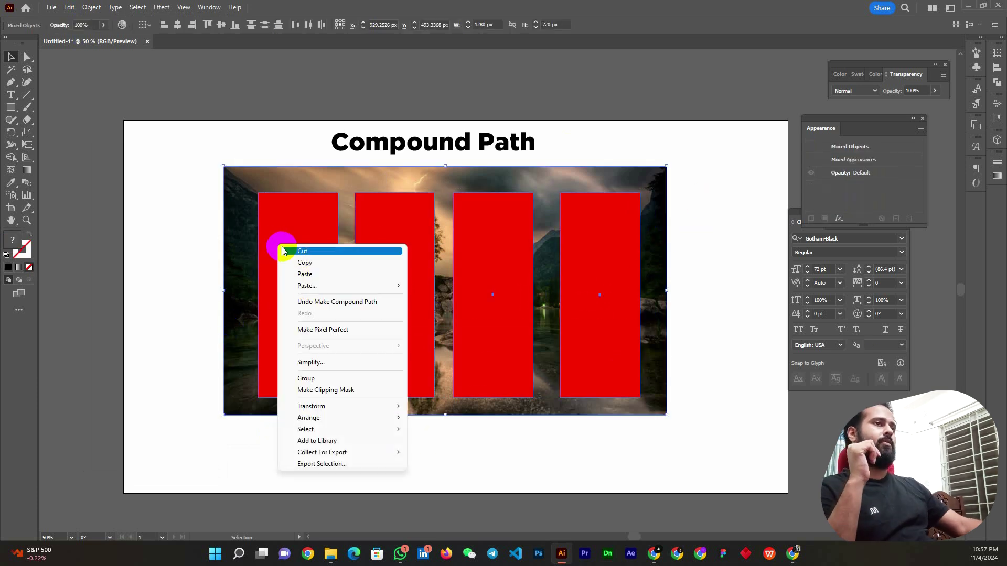
{"action": "left_click", "coordinate": [326, 386]}
{"action": "left_click", "coordinate": [712, 232]}
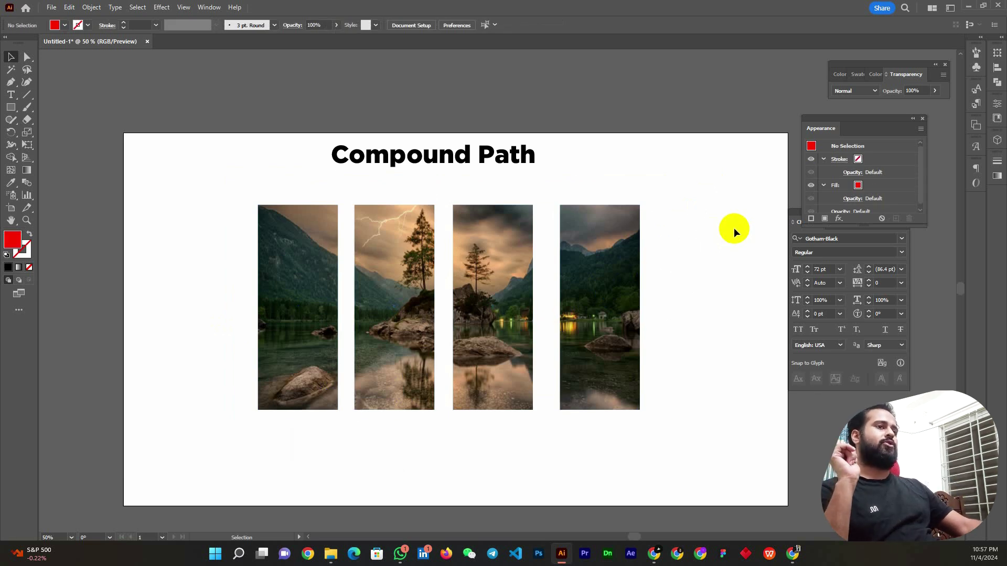
{"action": "scroll", "coordinate": [493, 275], "scroll_direction": "down", "scroll_amount": 1}
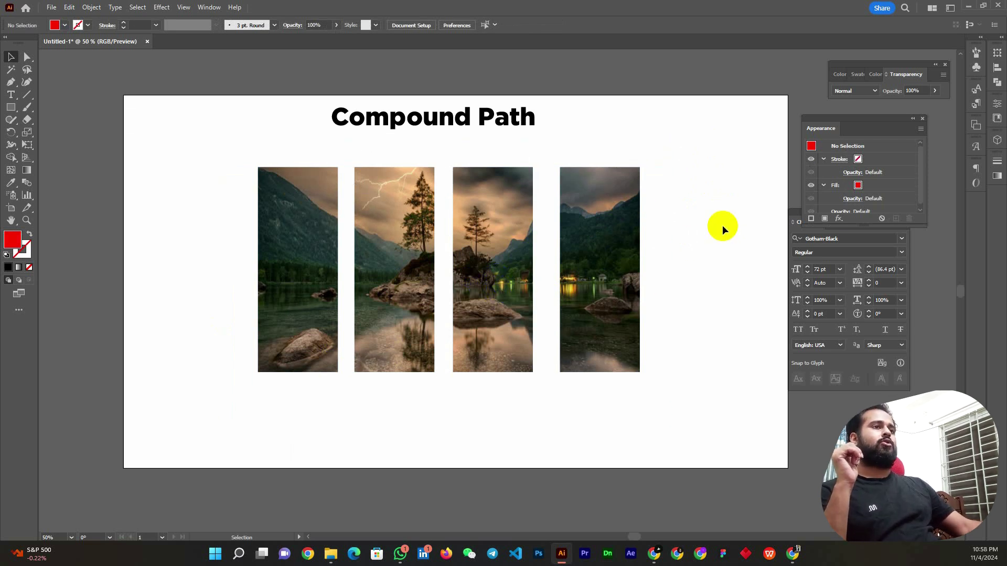
{"action": "left_click", "coordinate": [491, 237]}
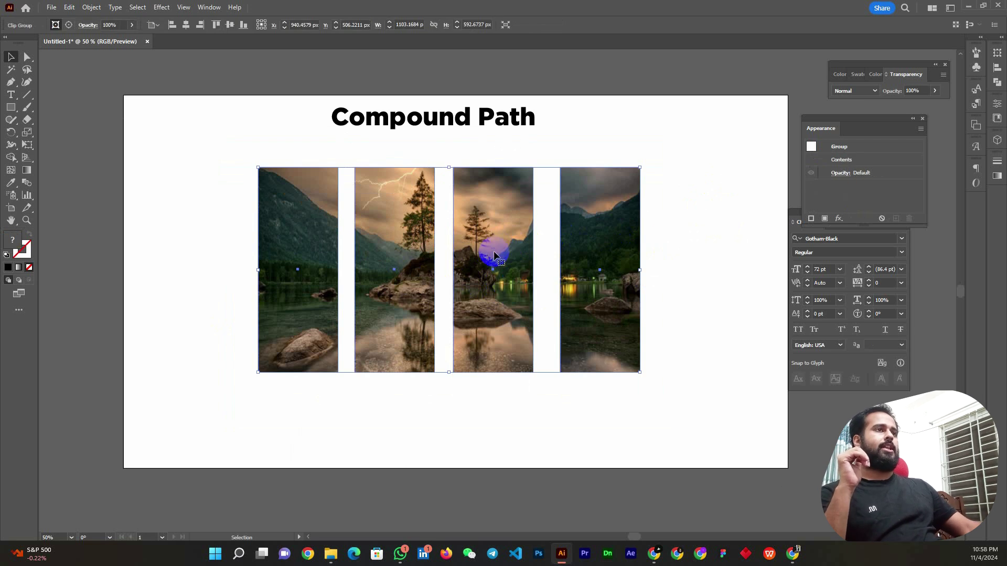
- Isolate the clip group, shift the photo inside the third strip, and select the rectangle frames
{"action": "double_click", "coordinate": [494, 256]}
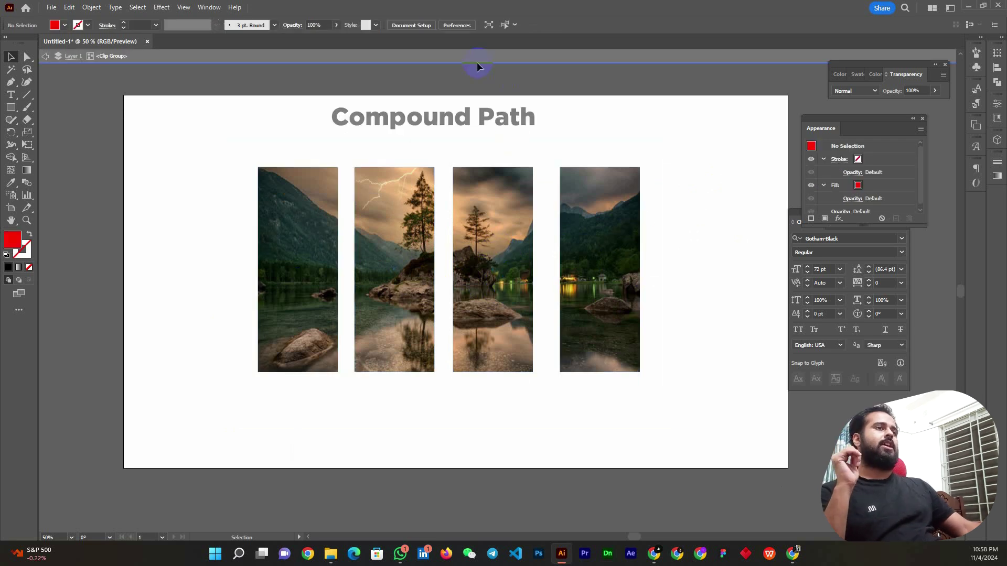
{"action": "mouse_move", "coordinate": [479, 218]}
{"action": "left_mouse_down"}
{"action": "mouse_move", "coordinate": [524, 225]}
{"action": "mouse_move", "coordinate": [485, 214]}
{"action": "left_mouse_up"}
{"action": "left_click", "coordinate": [572, 166]}
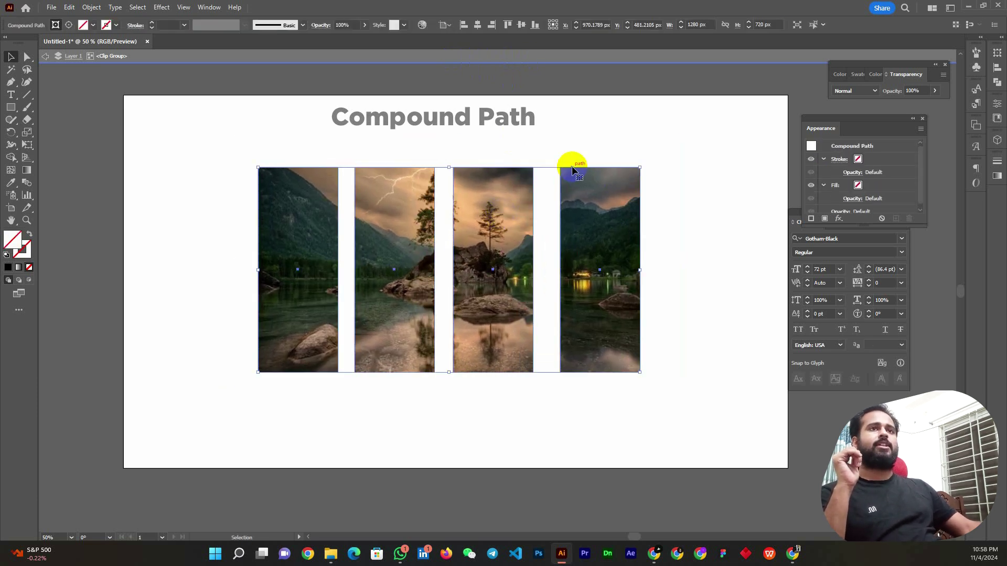
- Give the four frames a 12 pt bright green stroke
{"action": "left_click", "coordinate": [162, 26]}
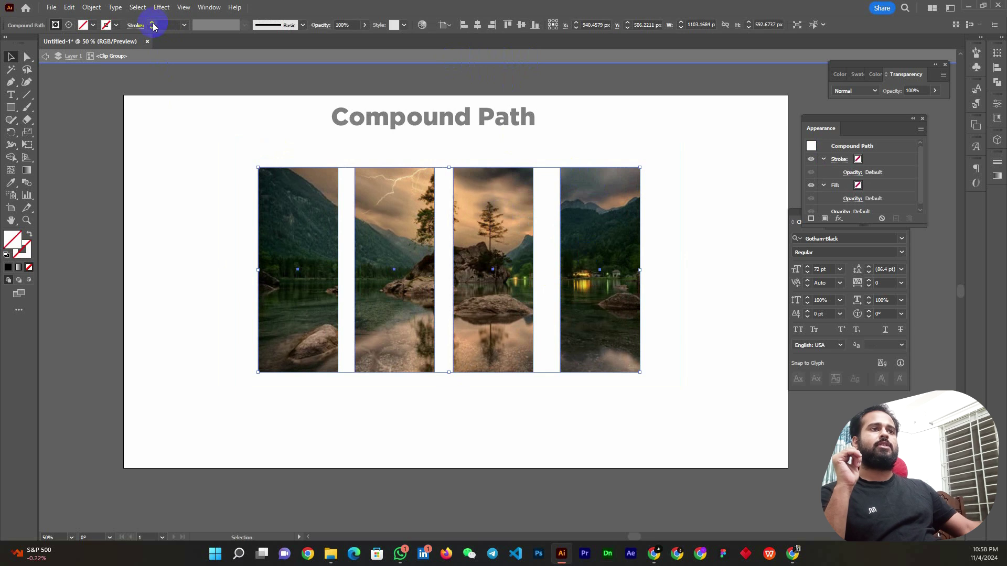
{"action": "left_click", "coordinate": [153, 23]}
{"action": "left_click", "coordinate": [153, 23]}
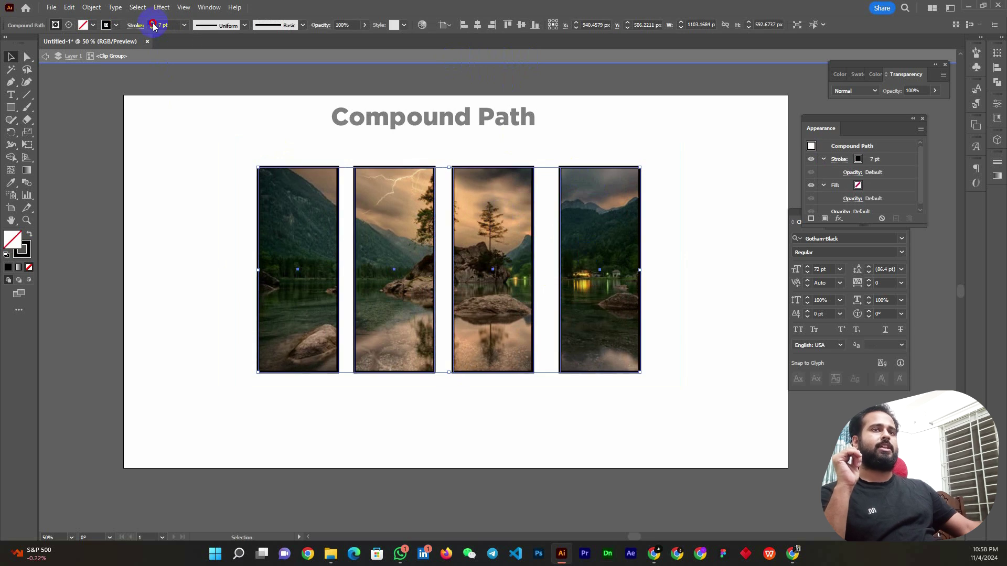
{"action": "left_click", "coordinate": [152, 24]}
{"action": "left_click", "coordinate": [152, 24]}
{"action": "left_click", "coordinate": [153, 23]}
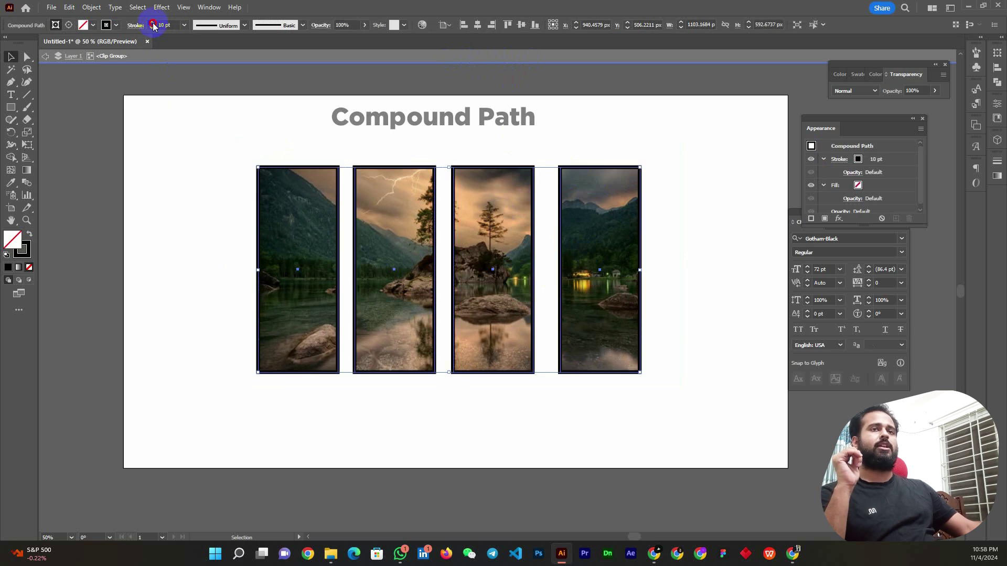
{"action": "left_click", "coordinate": [116, 26]}
{"action": "left_click", "coordinate": [104, 43]}
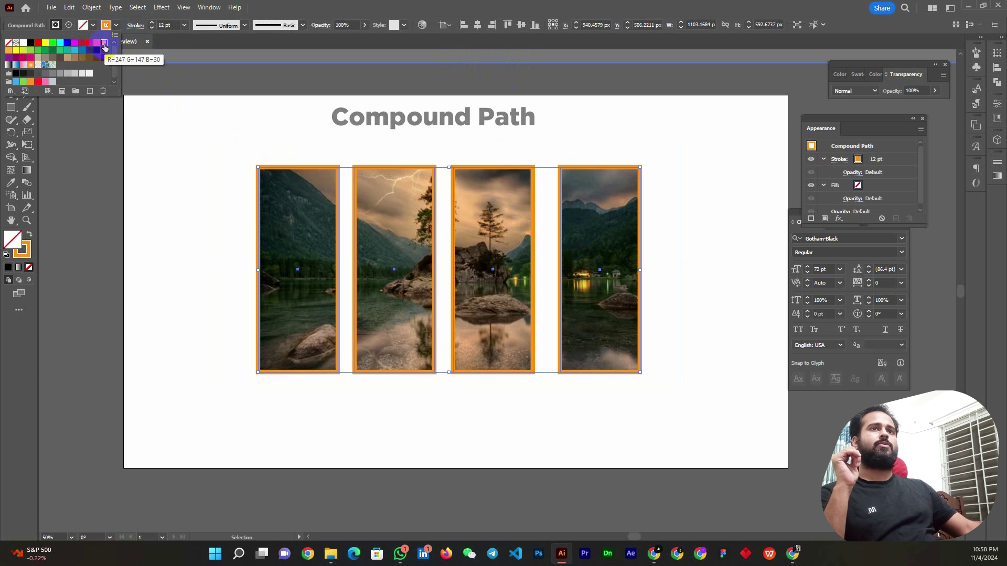
{"action": "left_click", "coordinate": [89, 46]}
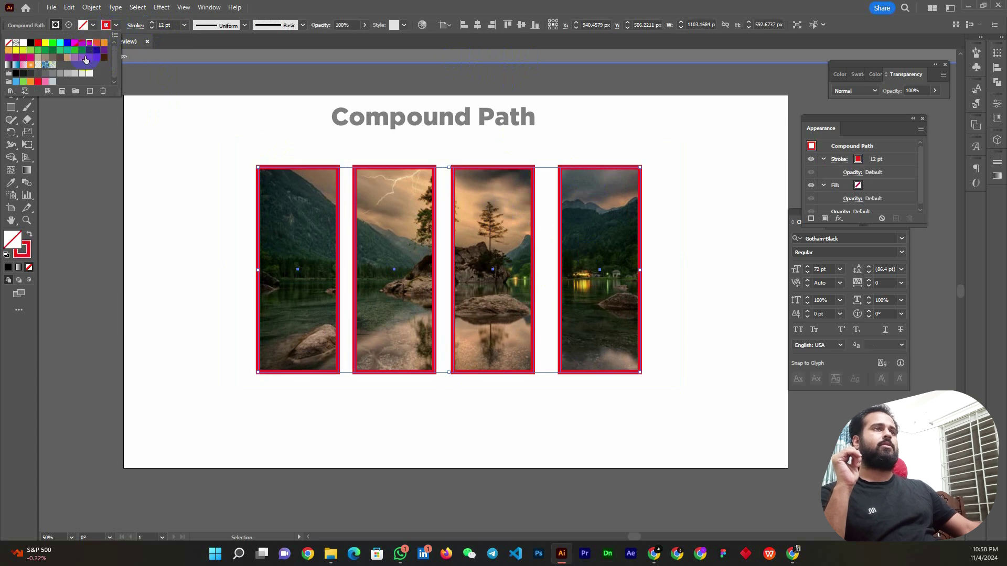
{"action": "left_click", "coordinate": [53, 44]}
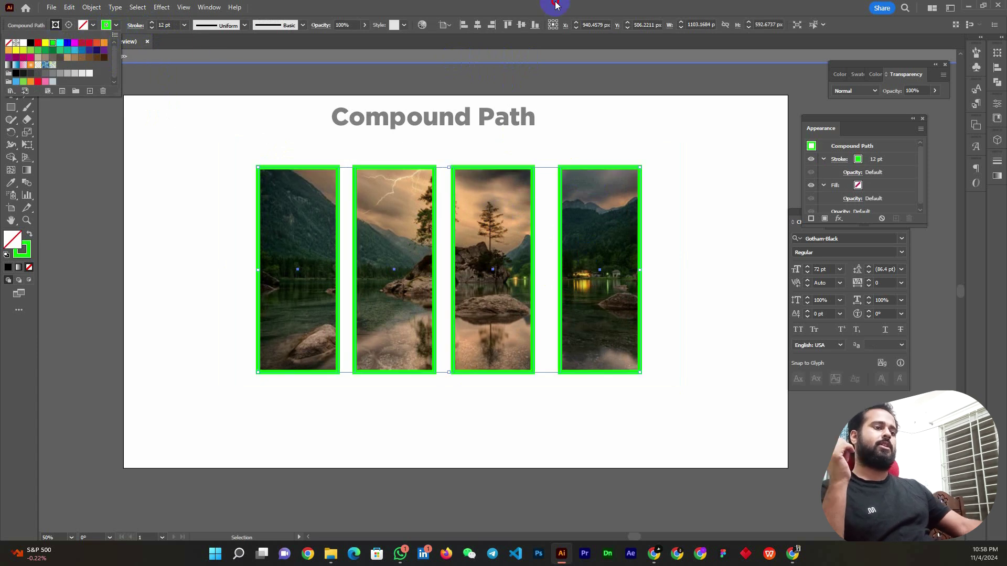
{"action": "left_click", "coordinate": [702, 212]}
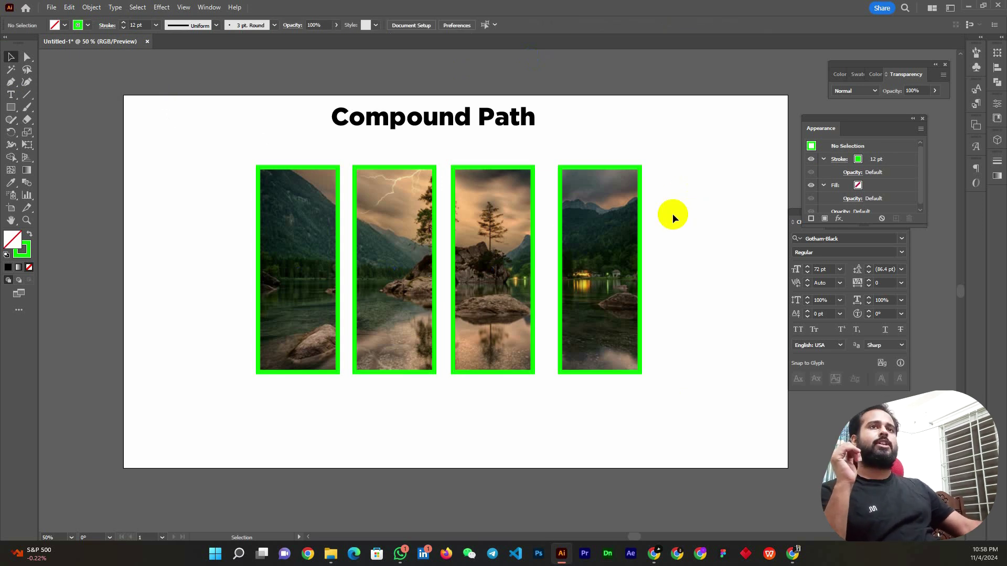
- Release the framed photo group's compound path, then undo the release
{"action": "left_click", "coordinate": [591, 219]}
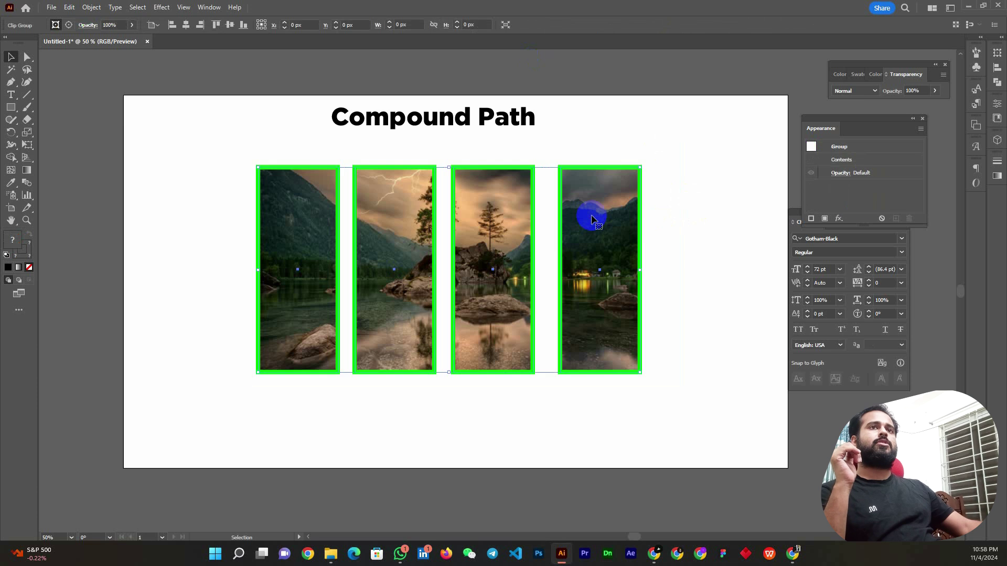
{"action": "left_click", "coordinate": [96, 10]}
{"action": "mouse_move", "coordinate": [122, 428]}
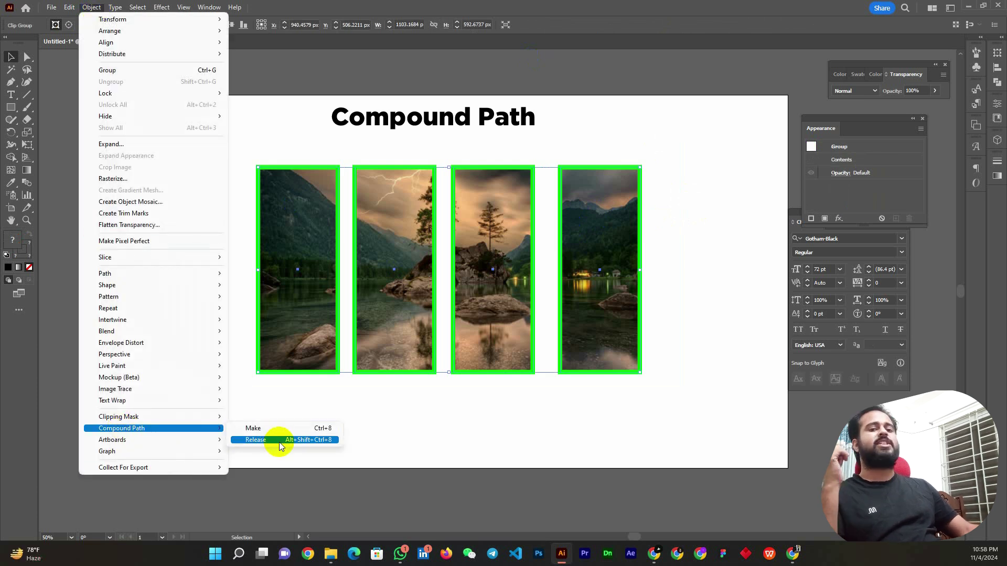
{"action": "left_click", "coordinate": [268, 440]}
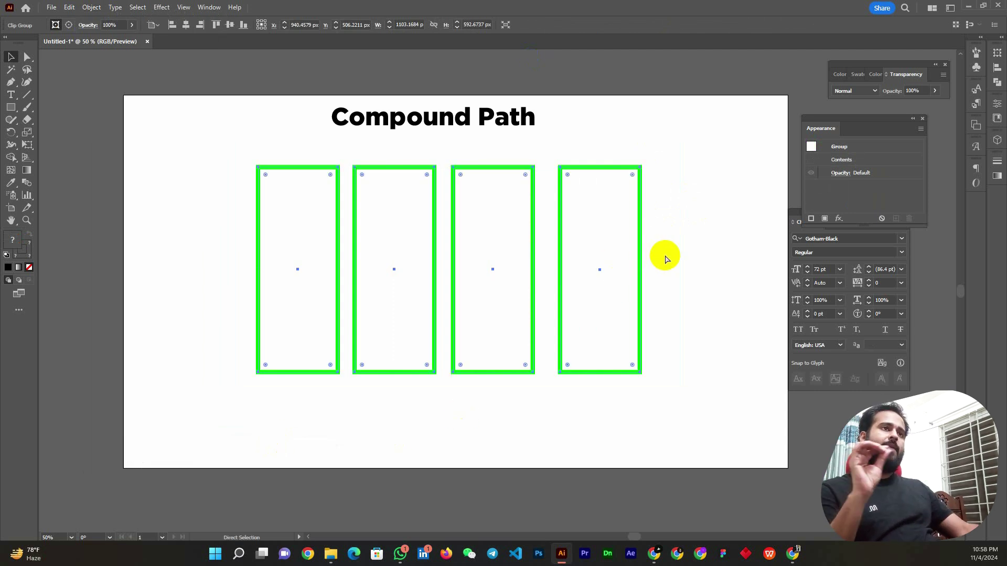
{"action": "key", "text": "ctrl+z"}
{"action": "left_click", "coordinate": [681, 260]}
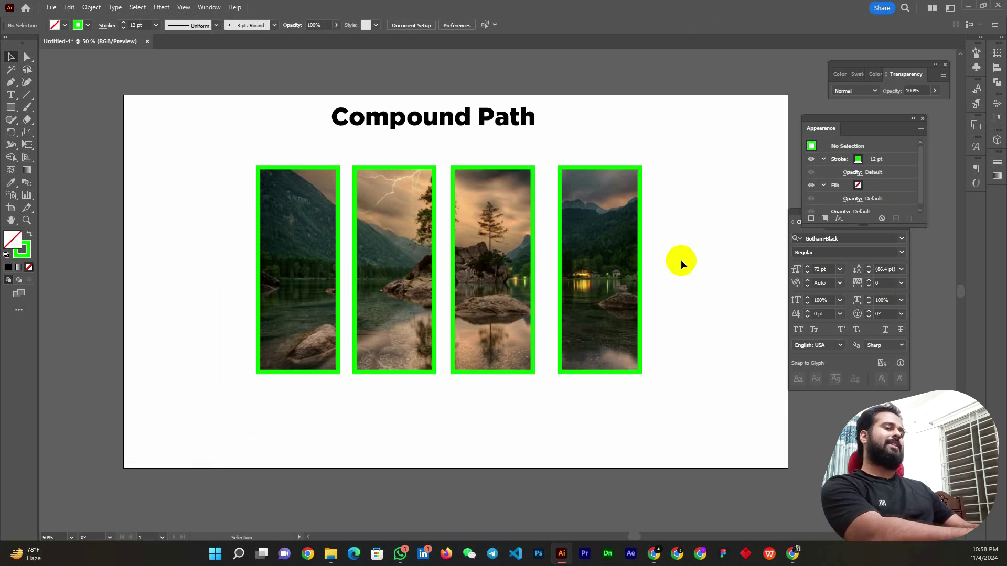
- Delete the Compound Path title and all four framed photo strips
{"action": "left_click_drag", "start_coordinate": [225, 102], "coordinate": [642, 424]}
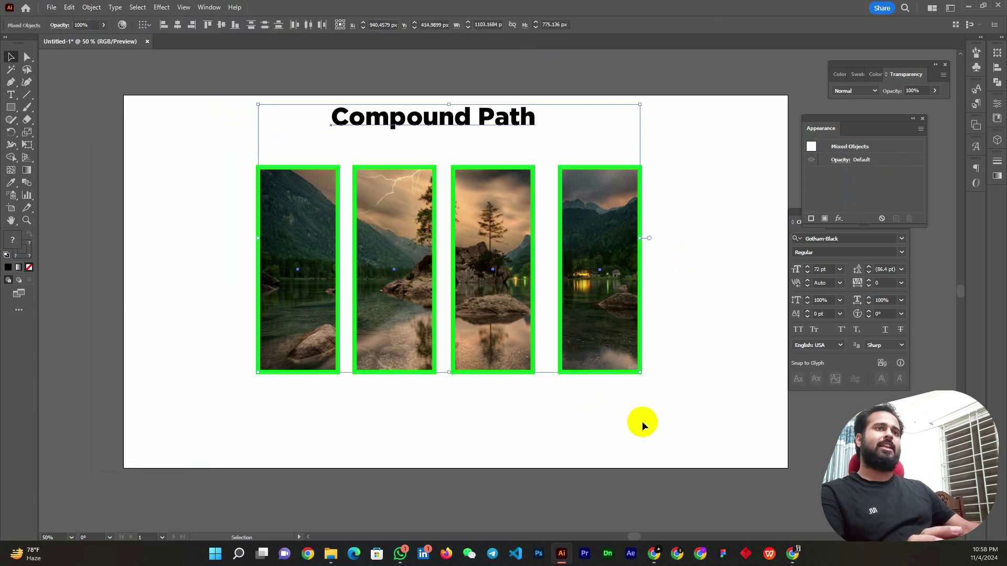
{"action": "key", "text": "Delete"}
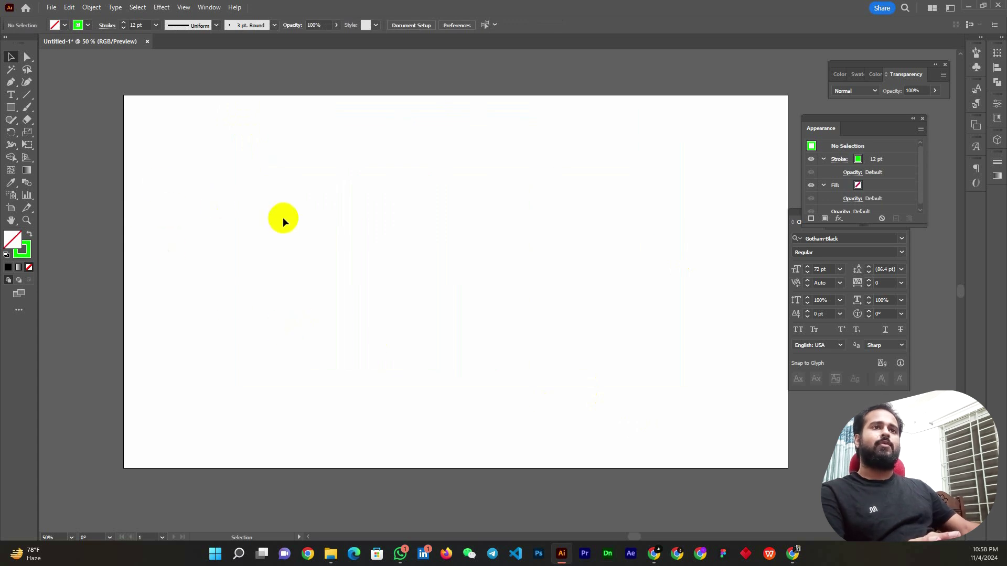
{"action": "scroll", "coordinate": [133, 161], "scroll_direction": "down", "scroll_amount": 2}
{"action": "scroll", "coordinate": [245, 167], "scroll_direction": "down", "scroll_amount": 1}
{"action": "scroll", "coordinate": [115, 169], "scroll_direction": "up", "scroll_amount": 2}
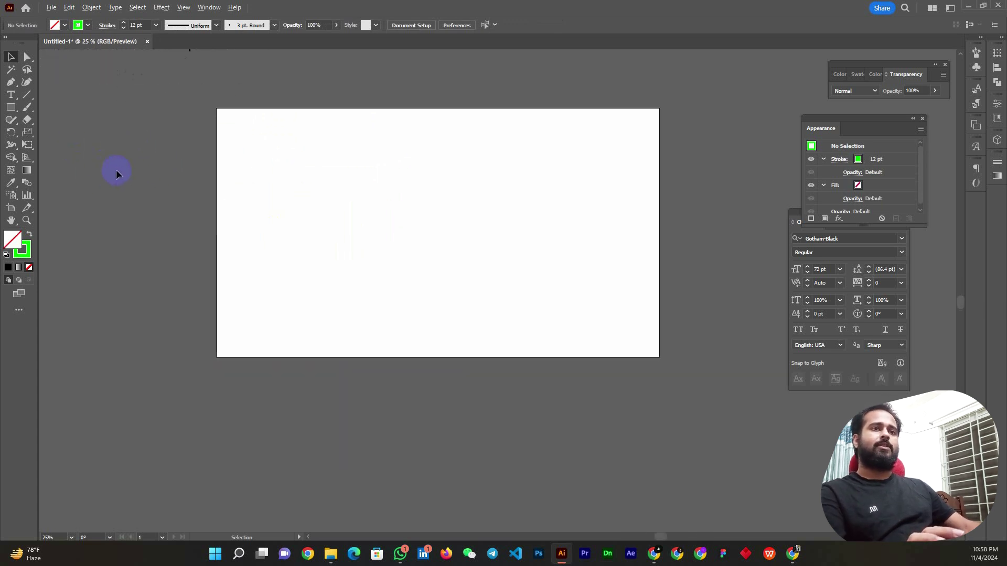
{"action": "scroll", "coordinate": [109, 170], "scroll_direction": "down", "scroll_amount": 1}
{"action": "left_click", "coordinate": [10, 107]}
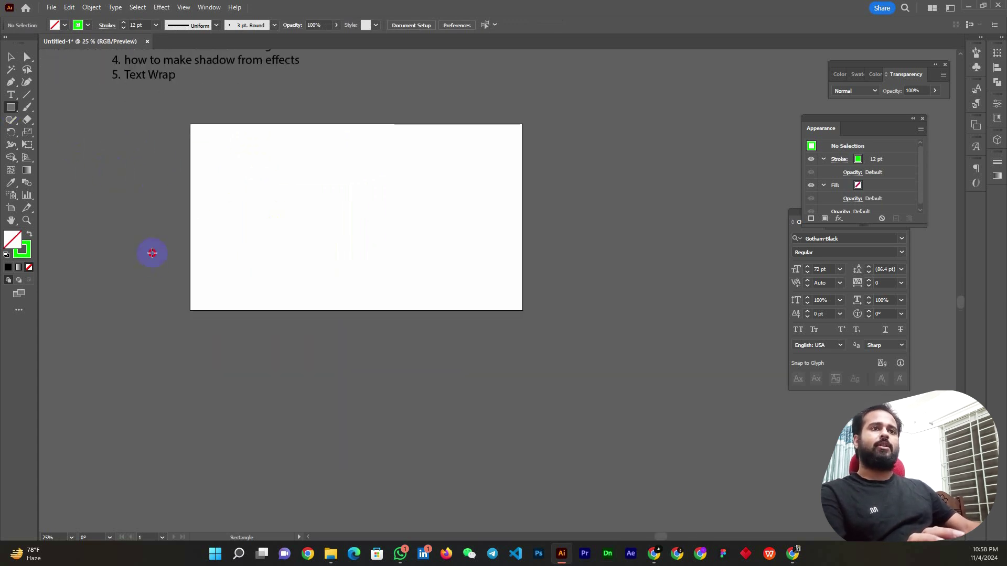
{"action": "left_click_drag", "start_coordinate": [151, 253], "coordinate": [289, 394]}
{"action": "left_click", "coordinate": [29, 234]}
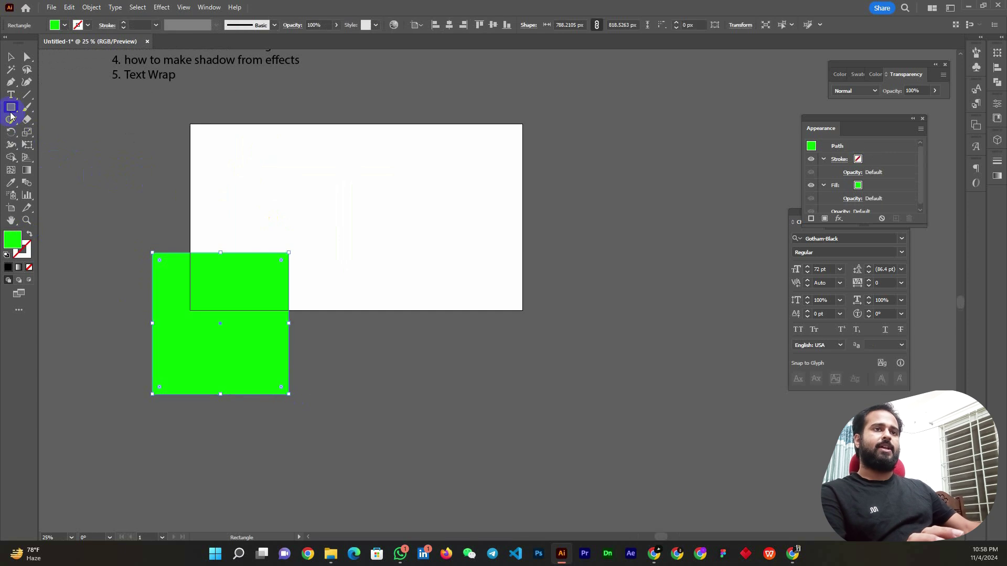
{"action": "left_click", "coordinate": [10, 56]}
{"action": "left_click", "coordinate": [395, 398]}
{"action": "mouse_move", "coordinate": [257, 376]}
{"action": "left_mouse_down"}
{"action": "mouse_move", "coordinate": [257, 366]}
{"action": "mouse_move", "coordinate": [544, 285]}
{"action": "mouse_move", "coordinate": [544, 225]}
{"action": "mouse_move", "coordinate": [547, 235]}
{"action": "left_mouse_up"}
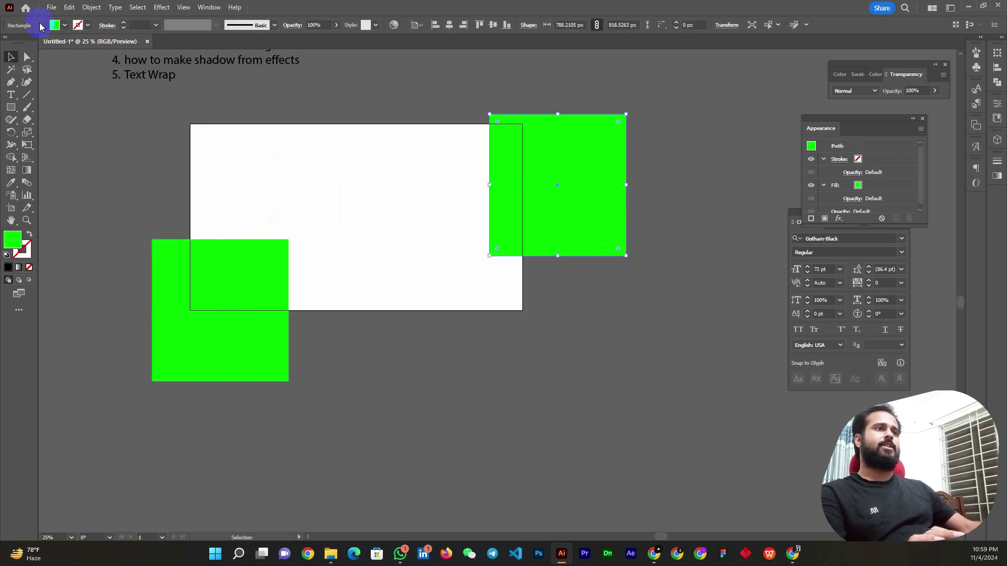
{"action": "left_click", "coordinate": [62, 24]}
{"action": "left_click", "coordinate": [79, 45]}
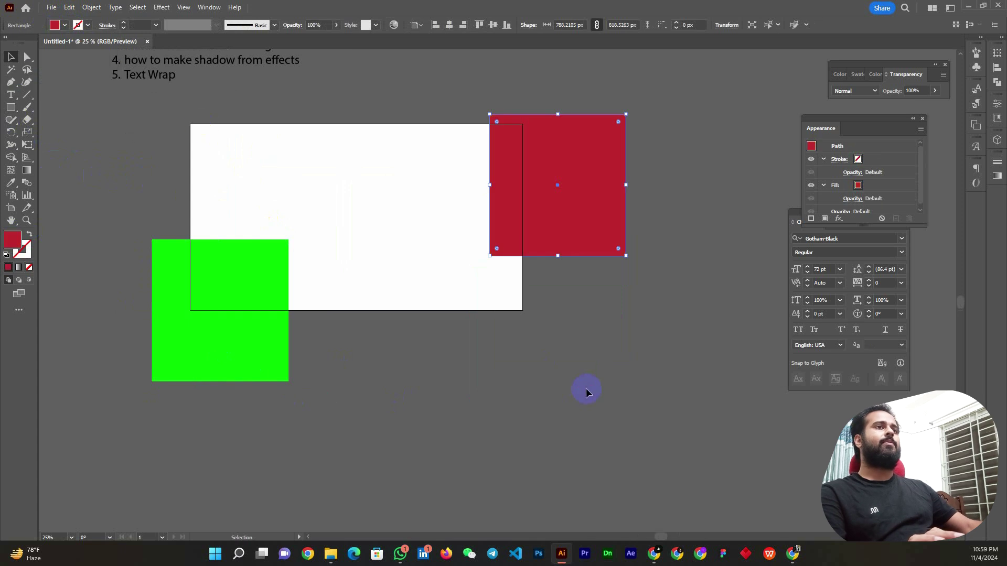
{"action": "left_click", "coordinate": [560, 272]}
{"action": "left_click_drag", "start_coordinate": [552, 182], "coordinate": [292, 117], "text": "alt"}
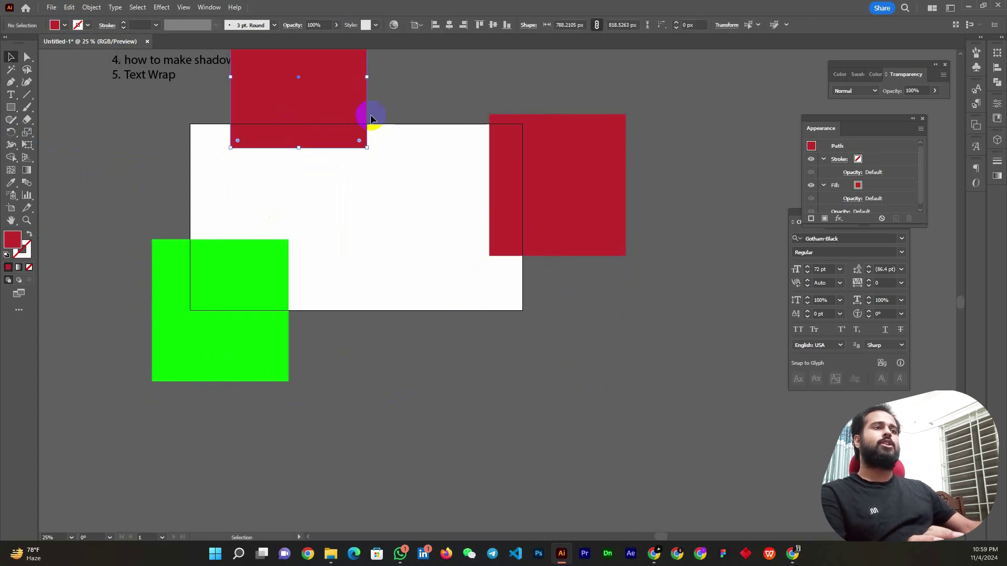
{"action": "left_click", "coordinate": [388, 245]}
{"action": "scroll", "coordinate": [388, 245], "scroll_direction": "up", "scroll_amount": 3}
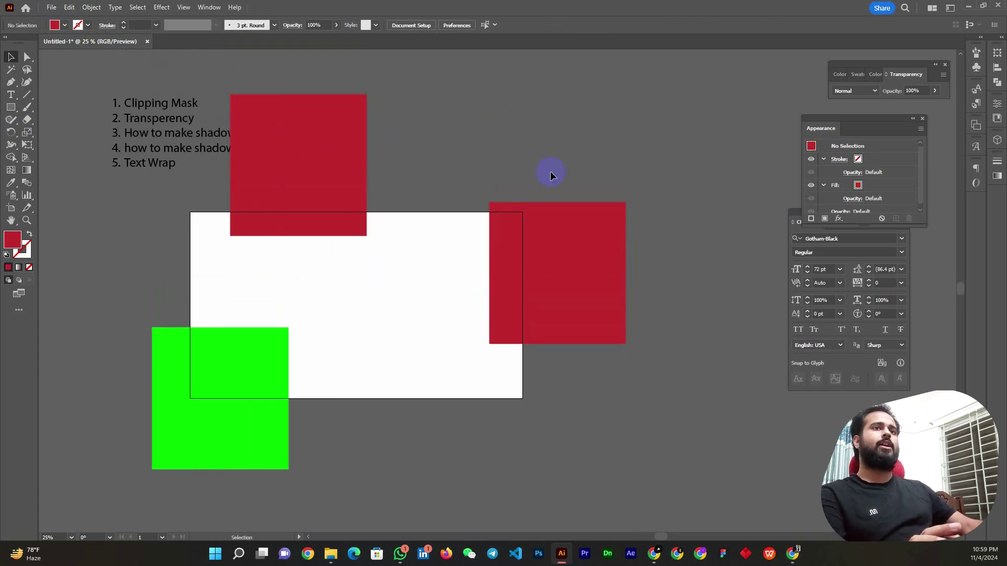
{"action": "mouse_move", "coordinate": [156, 110]}
{"action": "left_mouse_down"}
{"action": "mouse_move", "coordinate": [97, 98]}
{"action": "mouse_move", "coordinate": [104, 66]}
{"action": "left_mouse_up"}
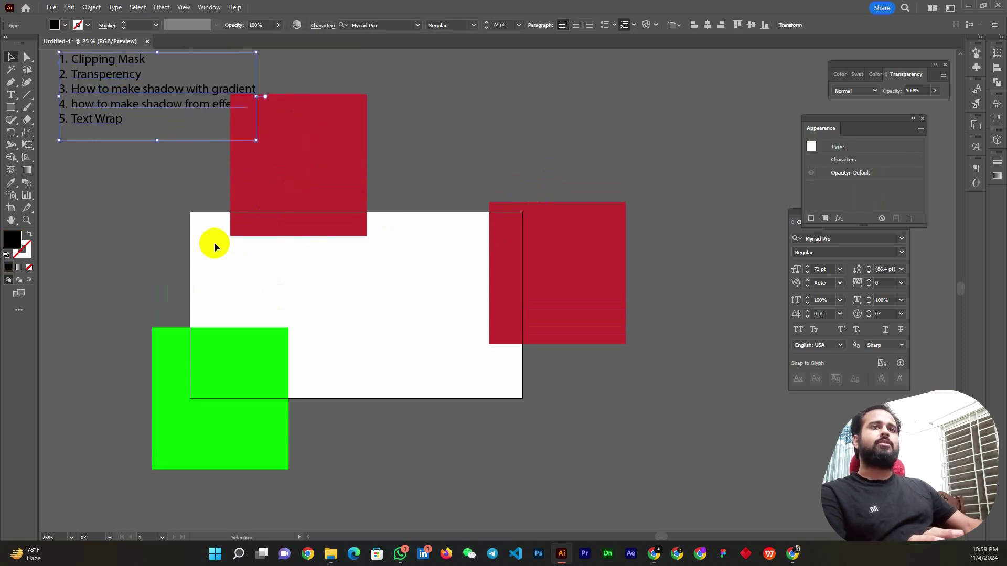
{"action": "scroll", "coordinate": [215, 252], "scroll_direction": "up", "scroll_amount": 1}
{"action": "scroll", "coordinate": [385, 247], "scroll_direction": "down", "scroll_amount": 1}
{"action": "left_click", "coordinate": [345, 307]}
{"action": "scroll", "coordinate": [345, 307], "scroll_direction": "up", "scroll_amount": 1}
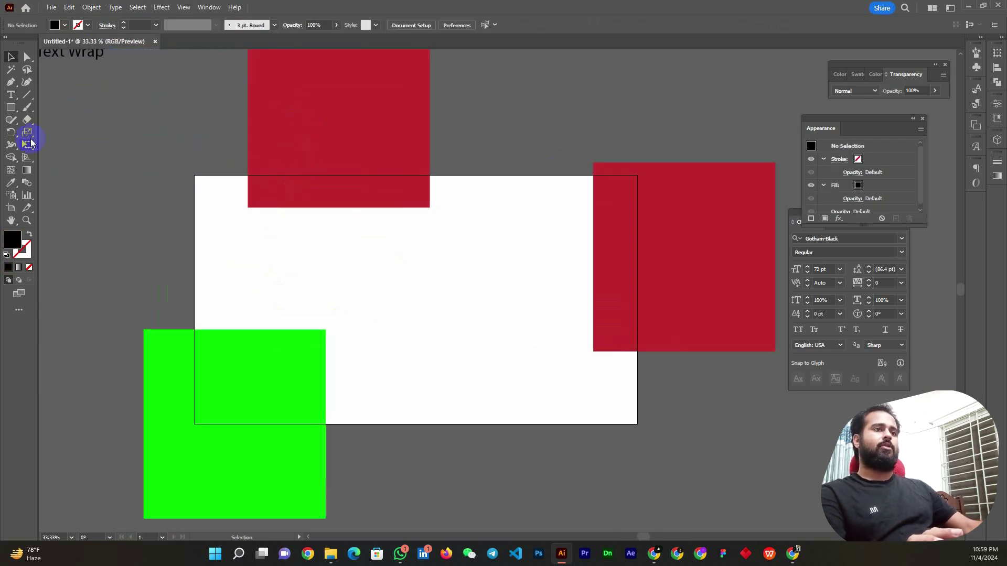
- Add 'Lorem ipsum' text at the artboard centre, enlarged about 2.4 times and repositioned
{"action": "left_click", "coordinate": [11, 95]}
{"action": "left_click", "coordinate": [364, 280]}
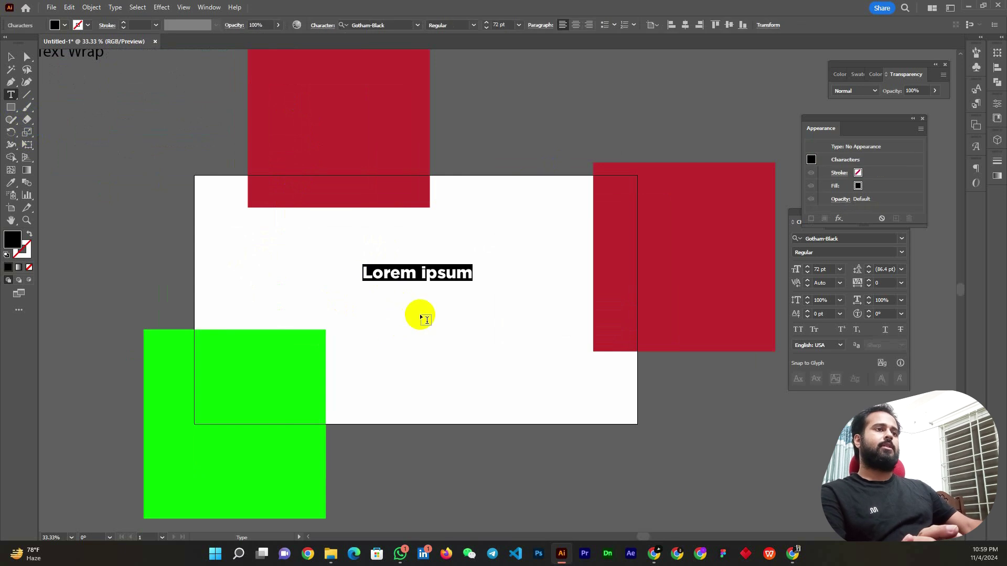
{"action": "left_click", "coordinate": [11, 57]}
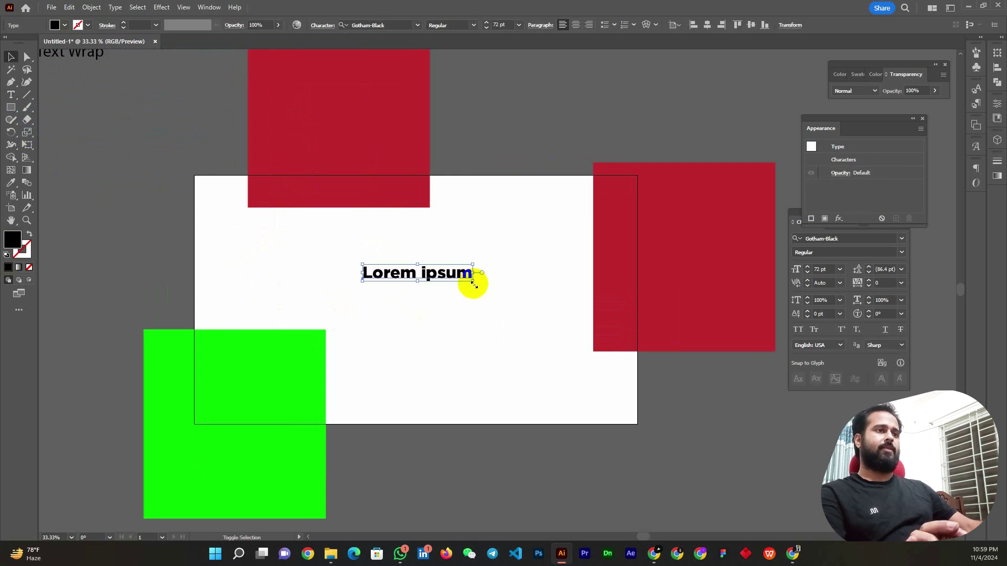
{"action": "left_click_drag", "start_coordinate": [470, 281], "coordinate": [538, 347]}
{"action": "key", "text": "ctrl+z"}
{"action": "left_click_drag", "start_coordinate": [473, 287], "coordinate": [621, 413]}
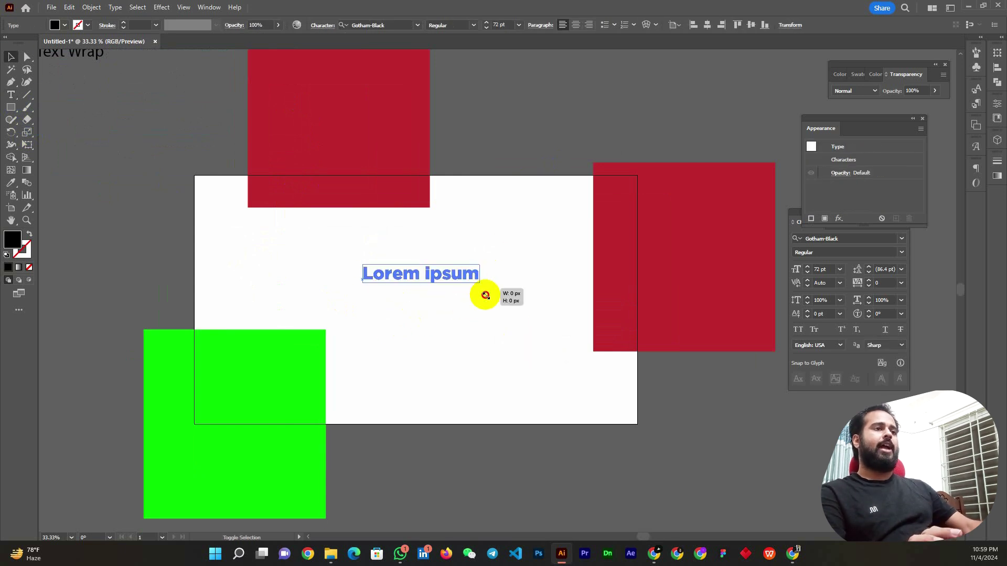
{"action": "left_click_drag", "start_coordinate": [493, 292], "coordinate": [412, 294]}
{"action": "scroll", "coordinate": [411, 295], "scroll_direction": "down", "scroll_amount": 2}
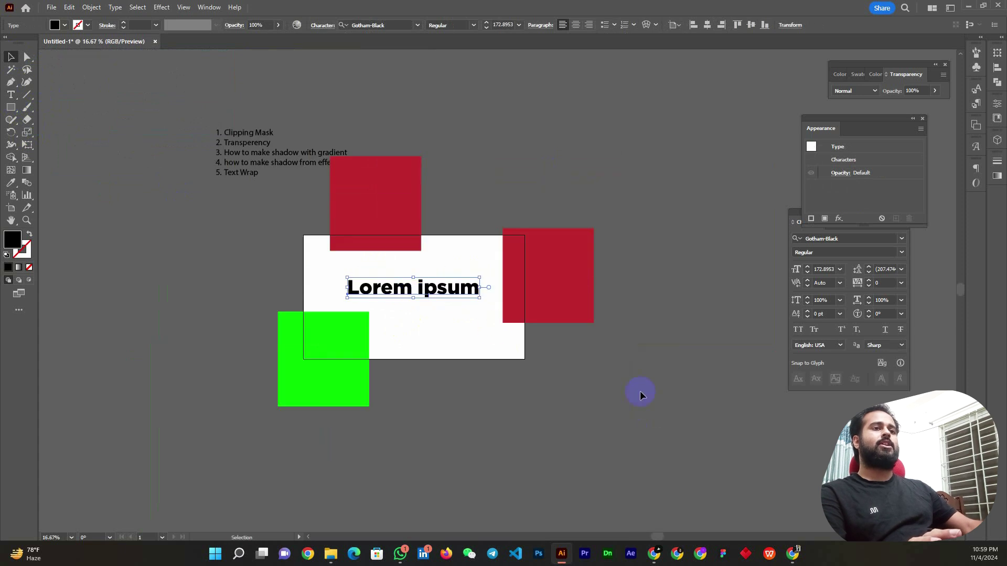
{"action": "left_click", "coordinate": [639, 391]}
- Check the red and green squares and nudge the right red square slightly left
{"action": "left_click", "coordinate": [578, 286]}
{"action": "left_click", "coordinate": [372, 189]}
{"action": "left_click", "coordinate": [338, 397]}
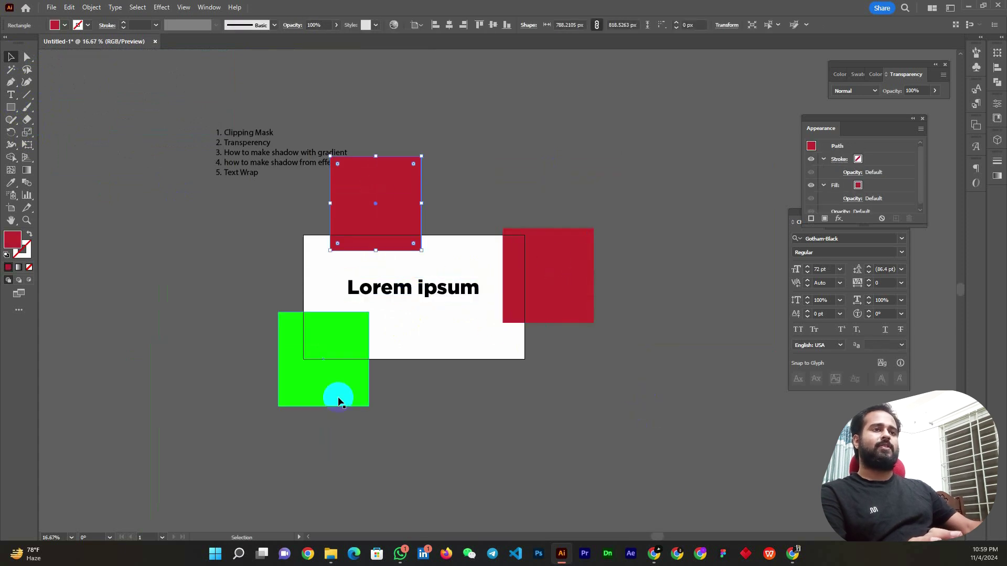
{"action": "scroll", "coordinate": [309, 411], "scroll_direction": "up", "scroll_amount": 2}
{"action": "left_click", "coordinate": [332, 443]}
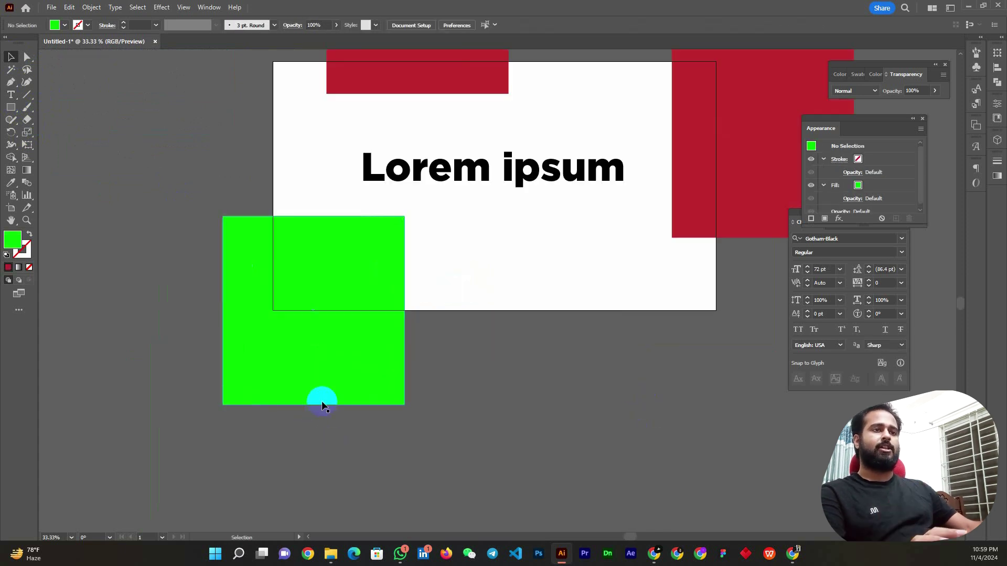
{"action": "left_click", "coordinate": [318, 402]}
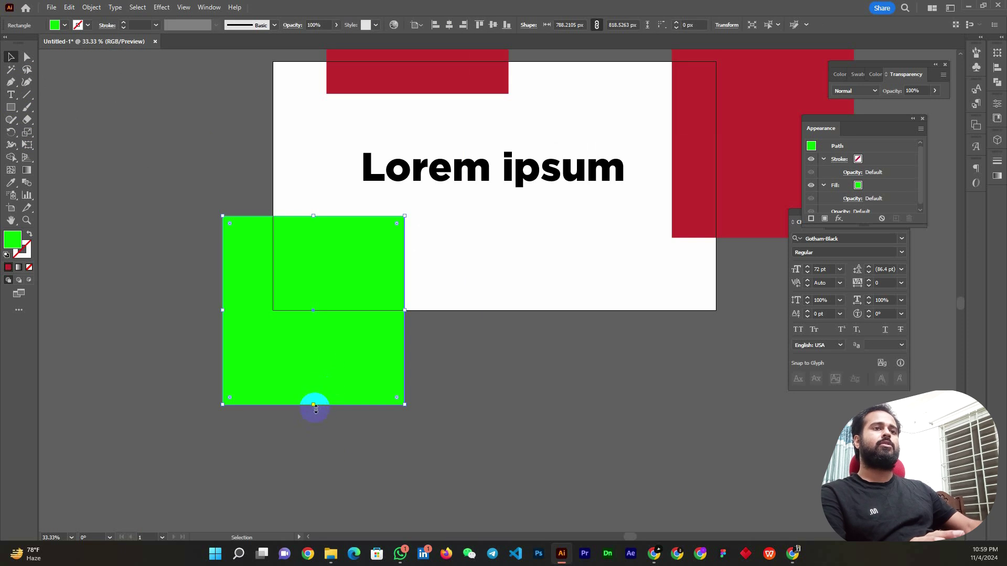
{"action": "left_click_drag", "start_coordinate": [314, 405], "coordinate": [320, 312]}
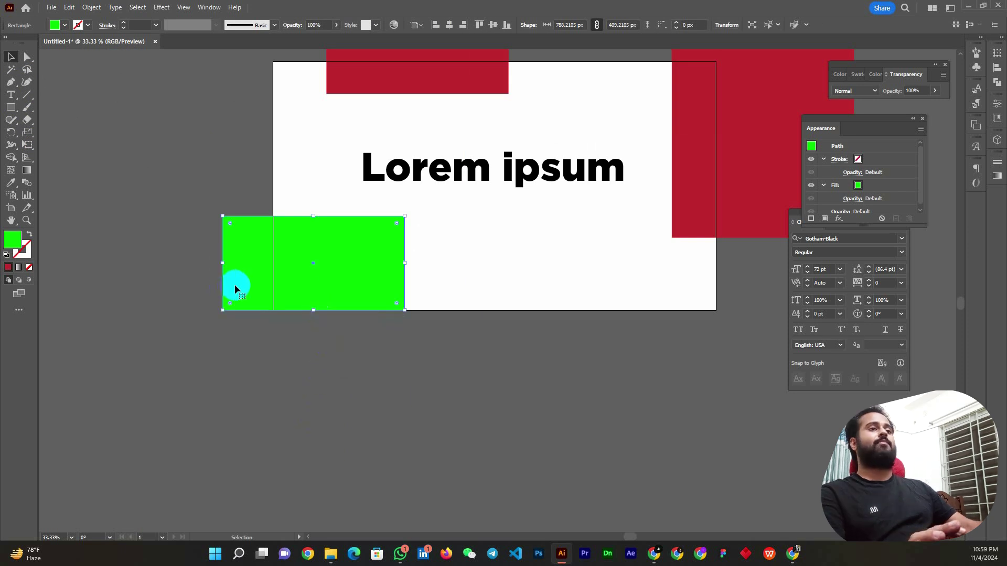
{"action": "key", "text": "ctrl+z"}
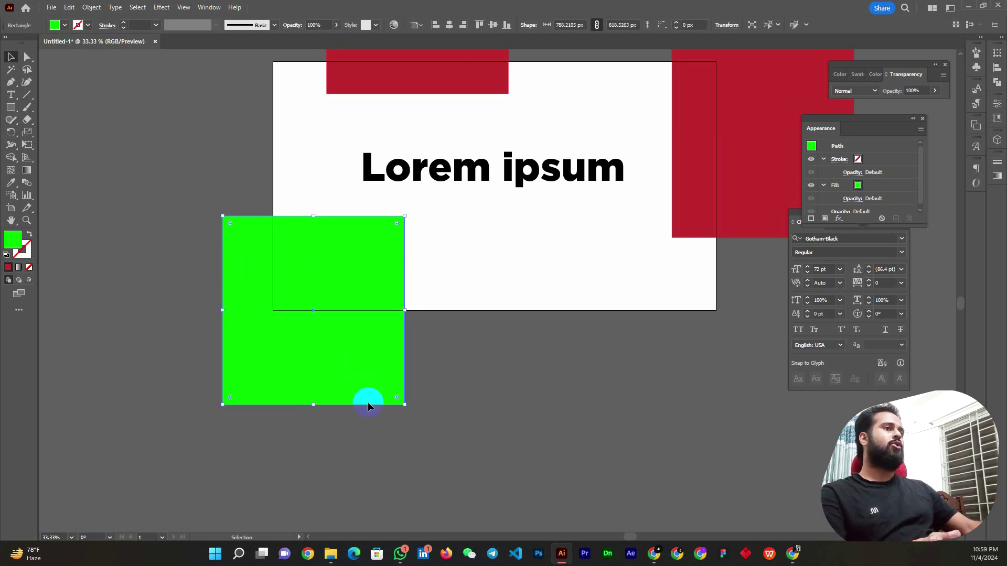
{"action": "left_click", "coordinate": [367, 406]}
{"action": "scroll", "coordinate": [326, 360], "scroll_direction": "down", "scroll_amount": 1}
{"action": "left_click_drag", "start_coordinate": [627, 178], "coordinate": [619, 188]}
{"action": "scroll", "coordinate": [493, 273], "scroll_direction": "down", "scroll_amount": 2}
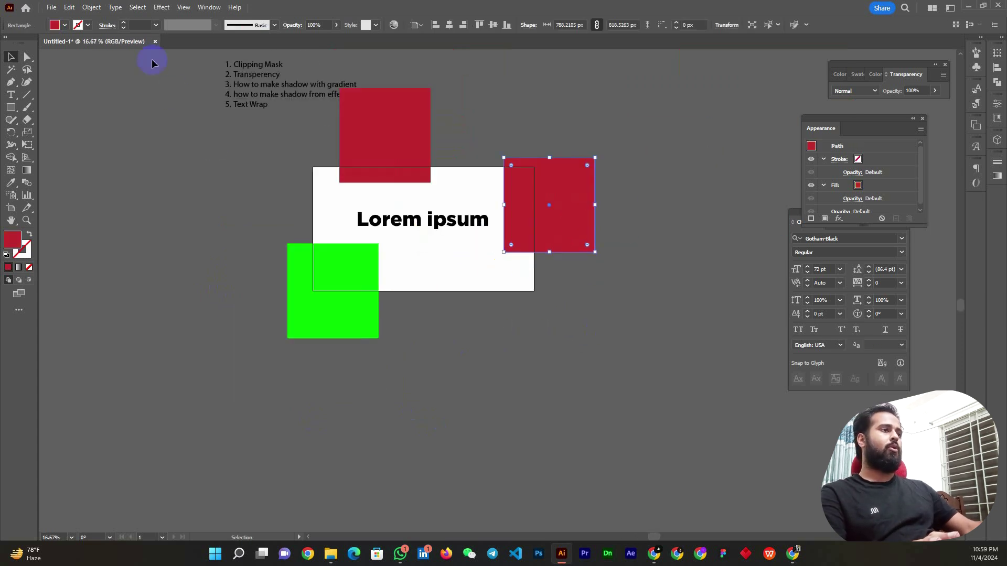
- Copy the Pixabay mountain-lake photo from Chrome's image search results
{"action": "left_click", "coordinate": [789, 557]}
{"action": "right_click", "coordinate": [732, 246]}
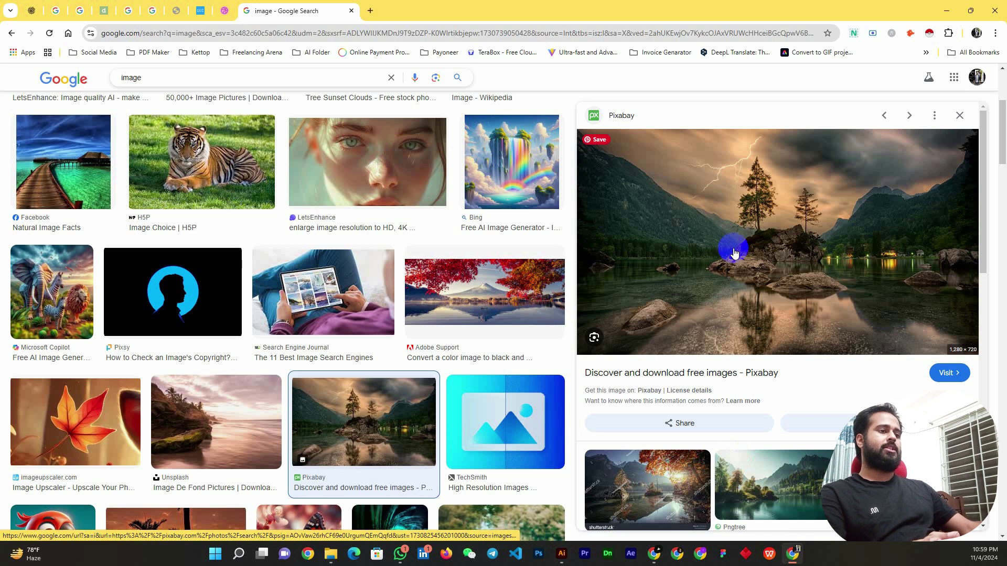
{"action": "left_click", "coordinate": [766, 417]}
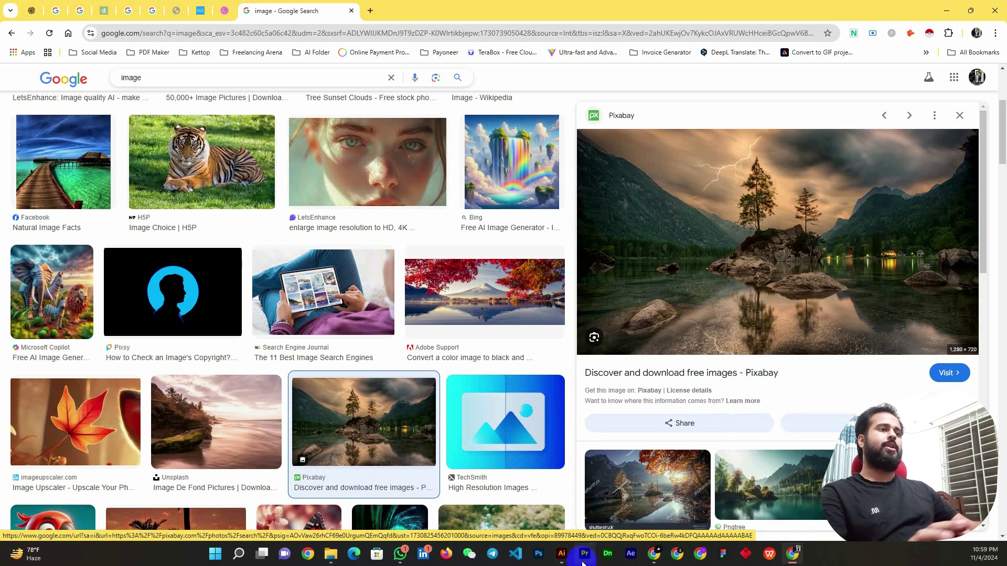
- Paste the landscape photo into Illustrator and move it toward the lower artboard area
{"action": "left_click", "coordinate": [562, 553]}
{"action": "key", "text": "ctrl+v"}
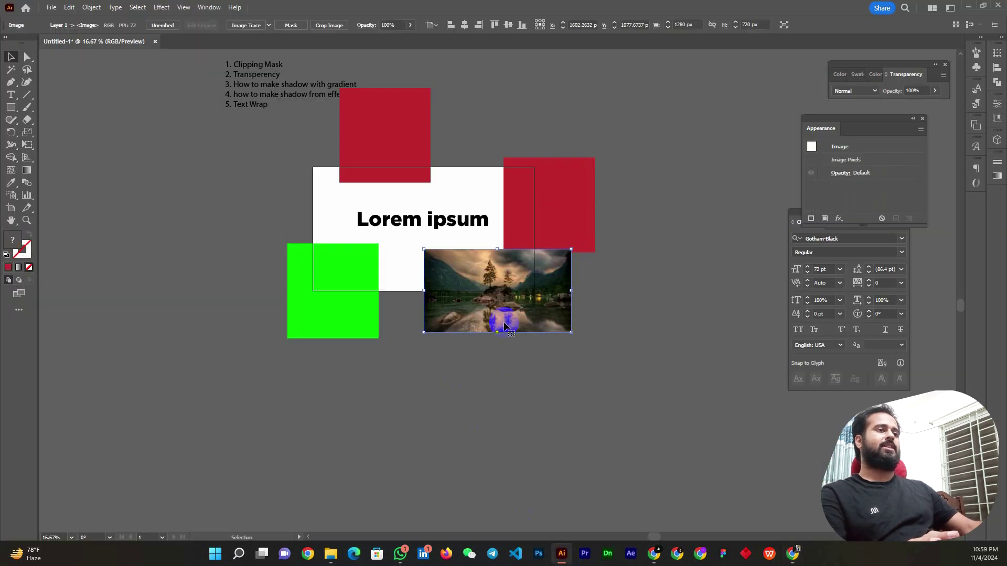
{"action": "left_click_drag", "start_coordinate": [497, 322], "coordinate": [468, 329]}
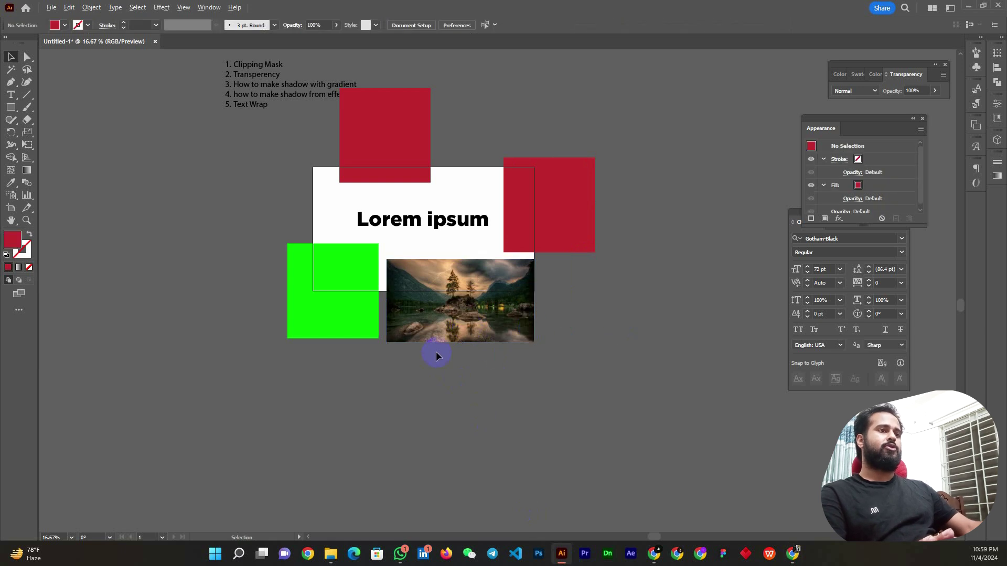
{"action": "scroll", "coordinate": [436, 351], "scroll_direction": "up", "scroll_amount": 1}
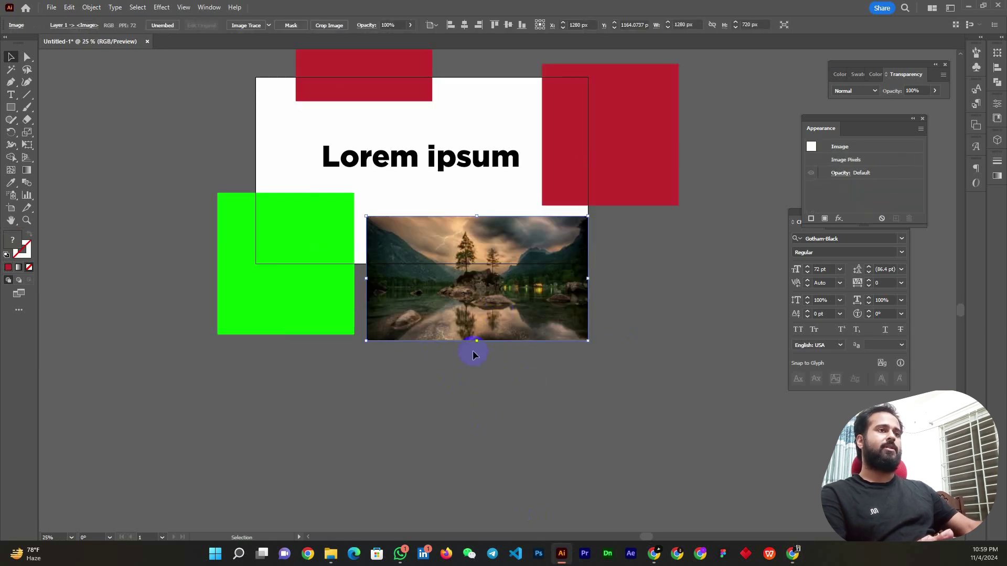
{"action": "left_click_drag", "start_coordinate": [476, 340], "coordinate": [476, 266]}
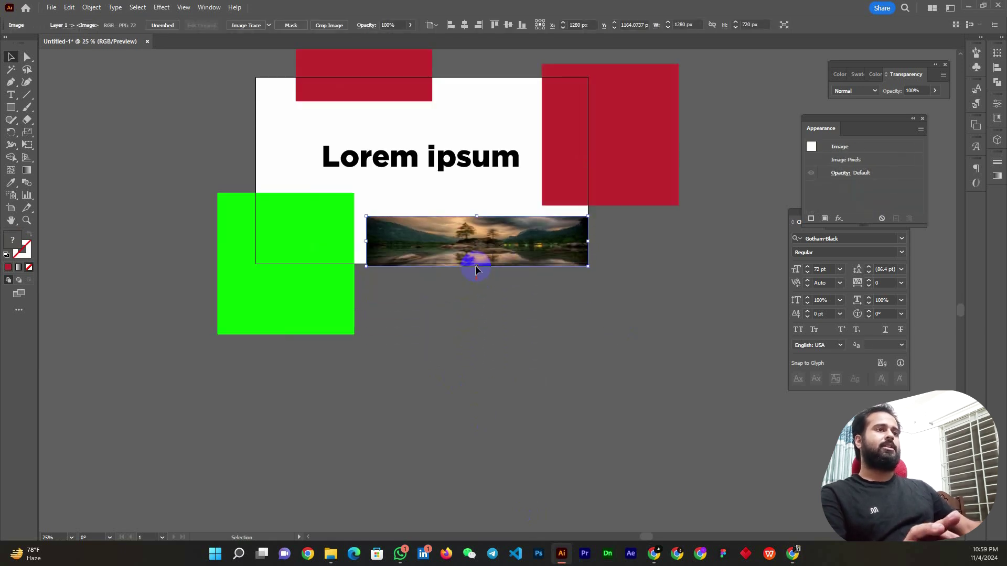
{"action": "key", "text": "ctrl+z"}
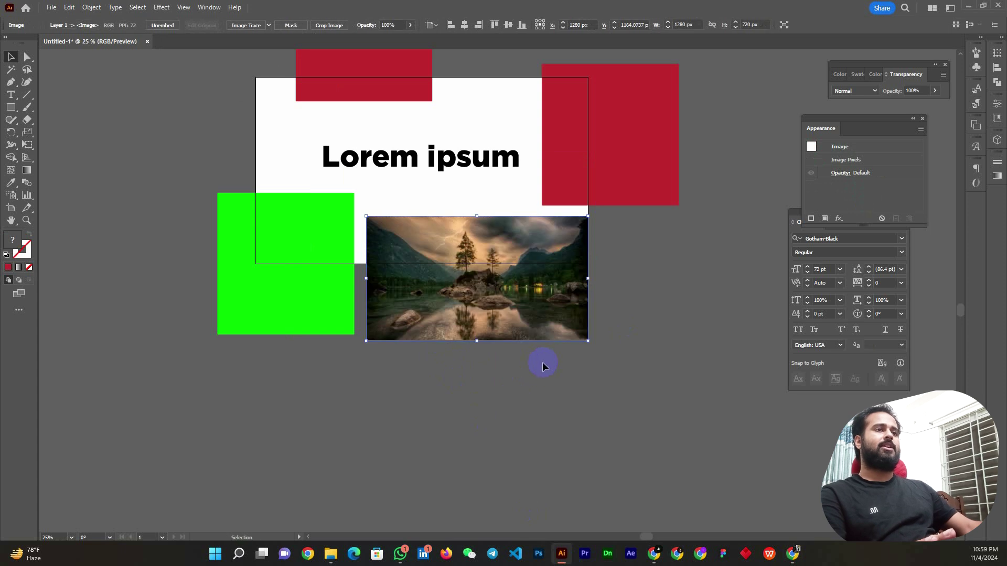
- Nudge the photo into place under the Lorem ipsum text beside the green square
{"action": "left_click", "coordinate": [590, 379]}
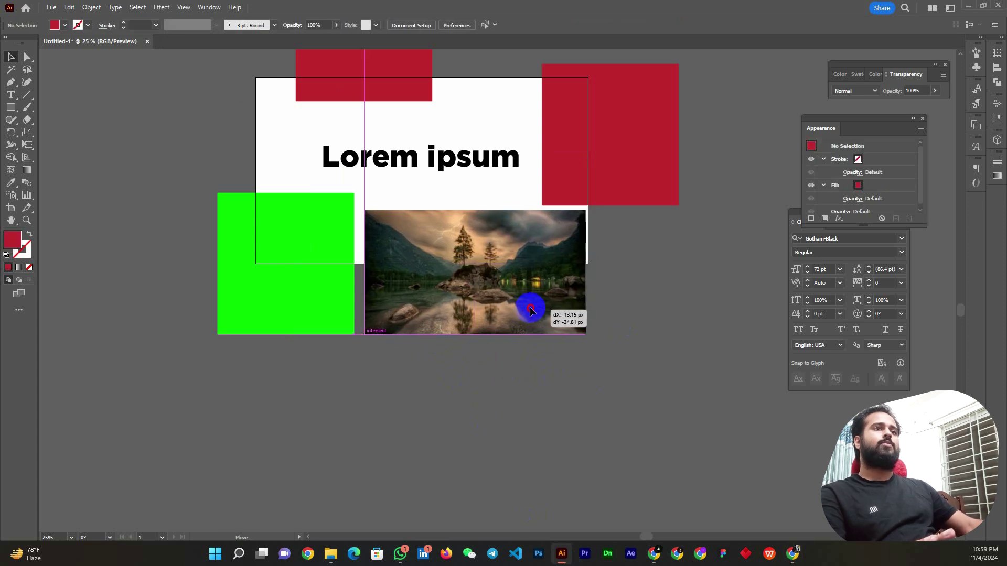
{"action": "left_click", "coordinate": [529, 307]}
{"action": "scroll", "coordinate": [516, 283], "scroll_direction": "up", "scroll_amount": 1}
{"action": "scroll", "coordinate": [498, 293], "scroll_direction": "down", "scroll_amount": 1}
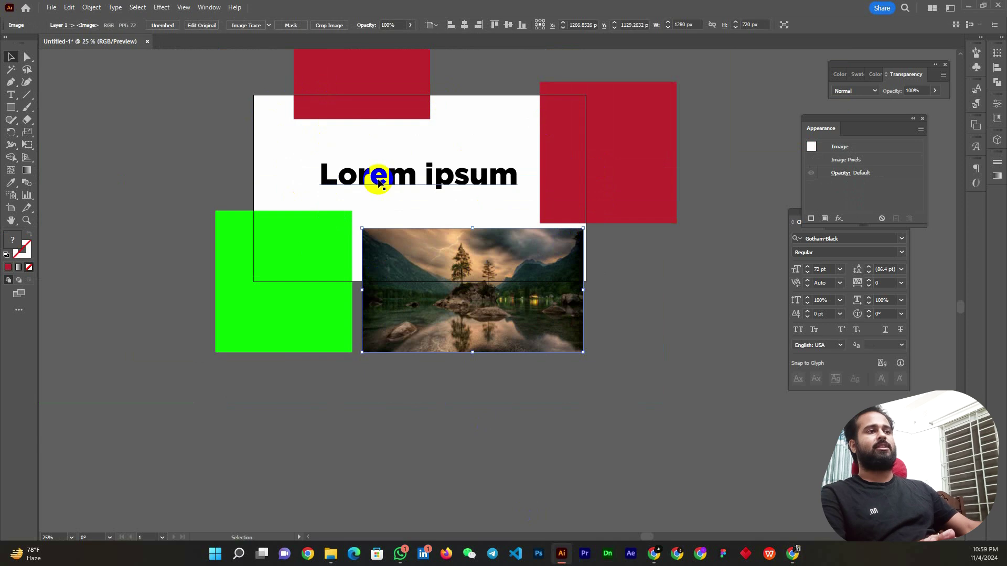
{"action": "left_click", "coordinate": [665, 318]}
{"action": "scroll", "coordinate": [637, 329], "scroll_direction": "up", "scroll_amount": 1}
{"action": "scroll", "coordinate": [637, 329], "scroll_direction": "up", "scroll_amount": 1}
{"action": "scroll", "coordinate": [637, 330], "scroll_direction": "up", "scroll_amount": 1}
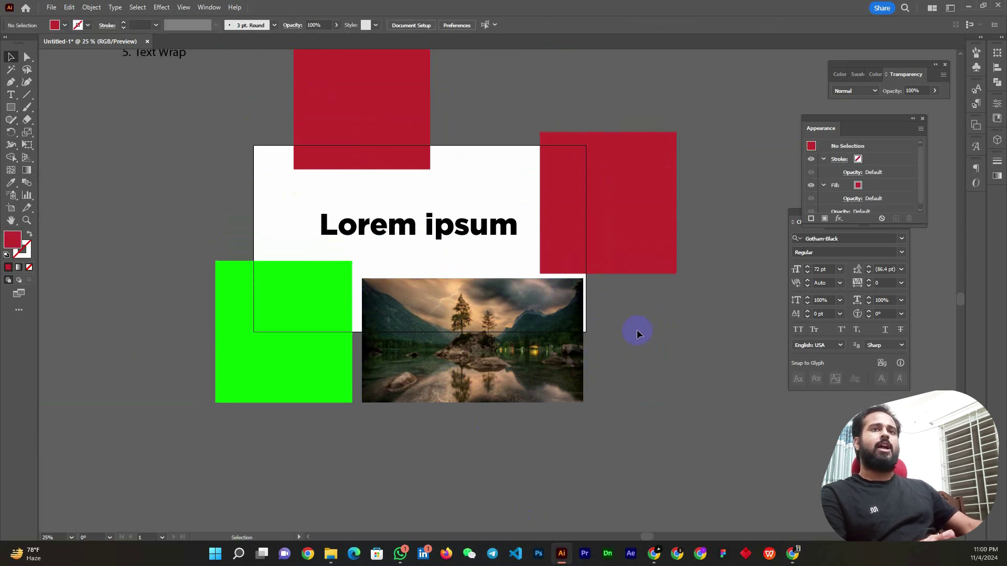
- Draw a blue-filled rectangle covering the whole artboard
{"action": "left_click", "coordinate": [11, 109]}
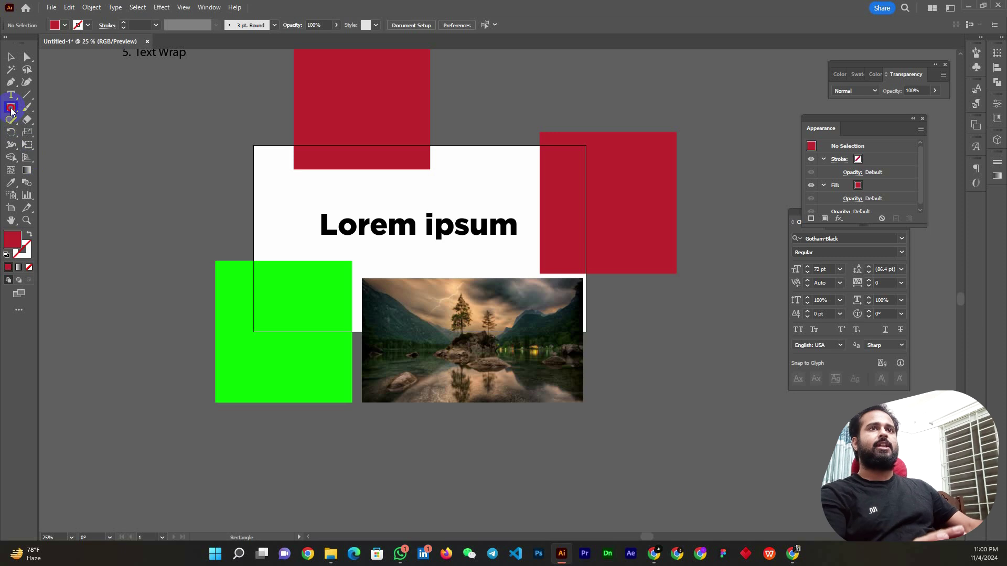
{"action": "left_click", "coordinate": [54, 25]}
{"action": "left_click", "coordinate": [67, 43]}
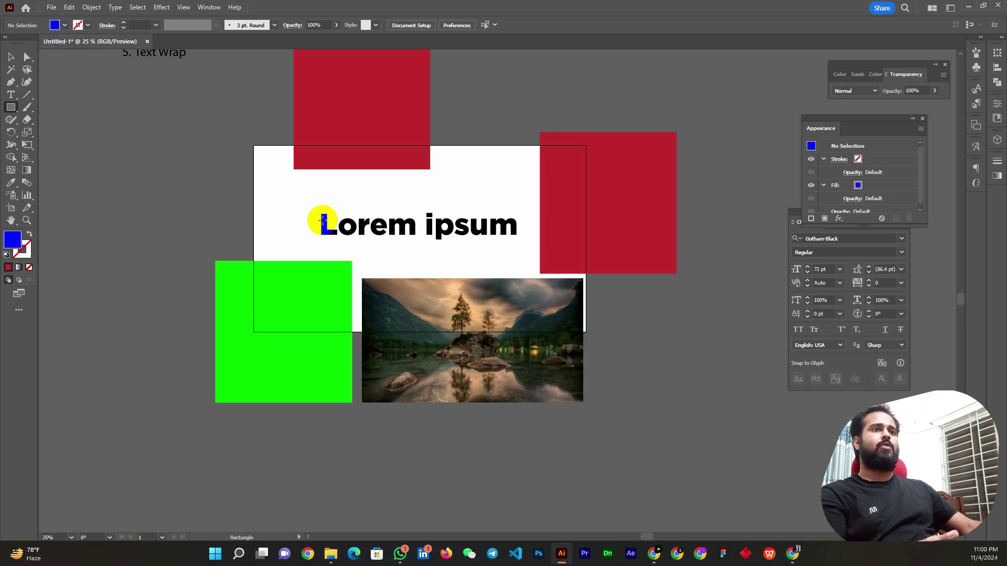
{"action": "mouse_move", "coordinate": [257, 153]}
{"action": "left_mouse_down"}
{"action": "mouse_move", "coordinate": [480, 366]}
{"action": "mouse_move", "coordinate": [586, 334]}
{"action": "left_mouse_up"}
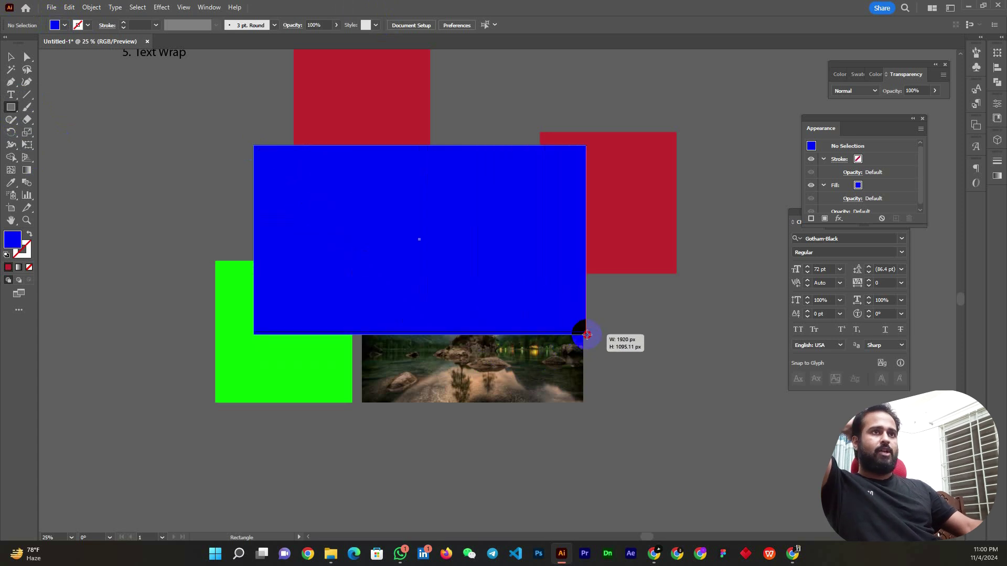
{"action": "key", "text": "v"}
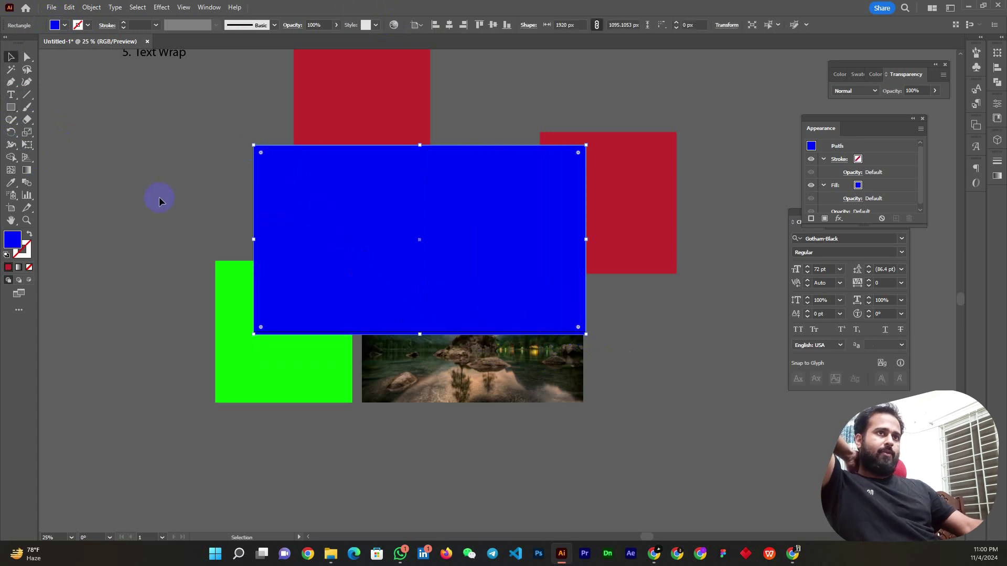
{"action": "left_click", "coordinate": [157, 198]}
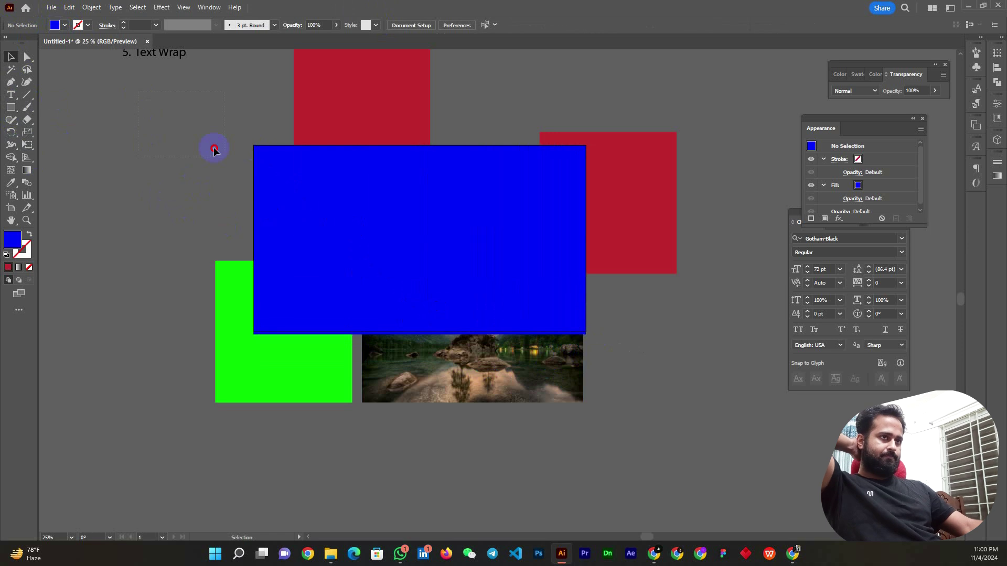
- Clip all the artwork to the artboard-sized rectangle with Make Clipping Mask
{"action": "left_click_drag", "start_coordinate": [214, 150], "coordinate": [668, 414]}
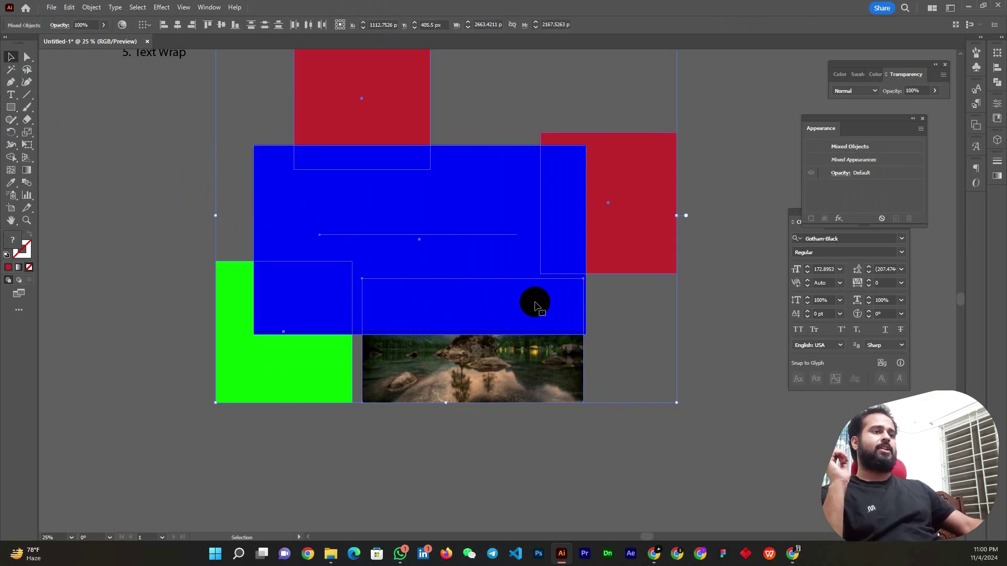
{"action": "right_click", "coordinate": [424, 212]}
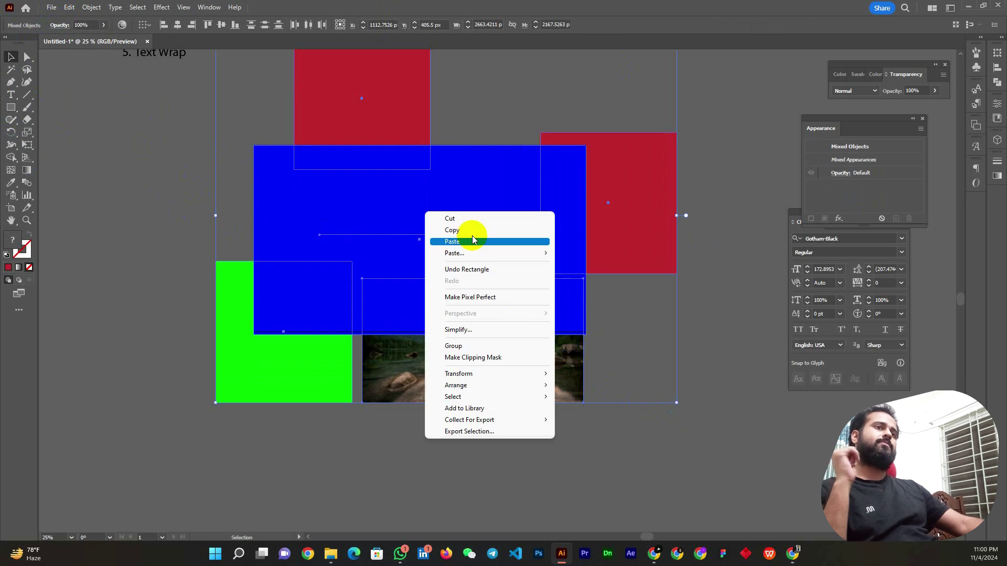
{"action": "left_click", "coordinate": [501, 360]}
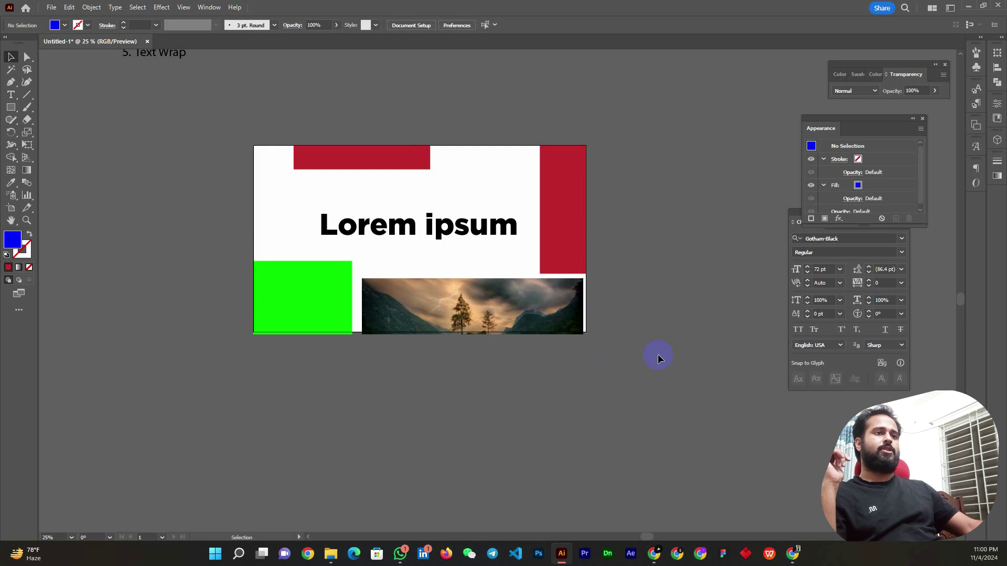
{"action": "left_click", "coordinate": [461, 307]}
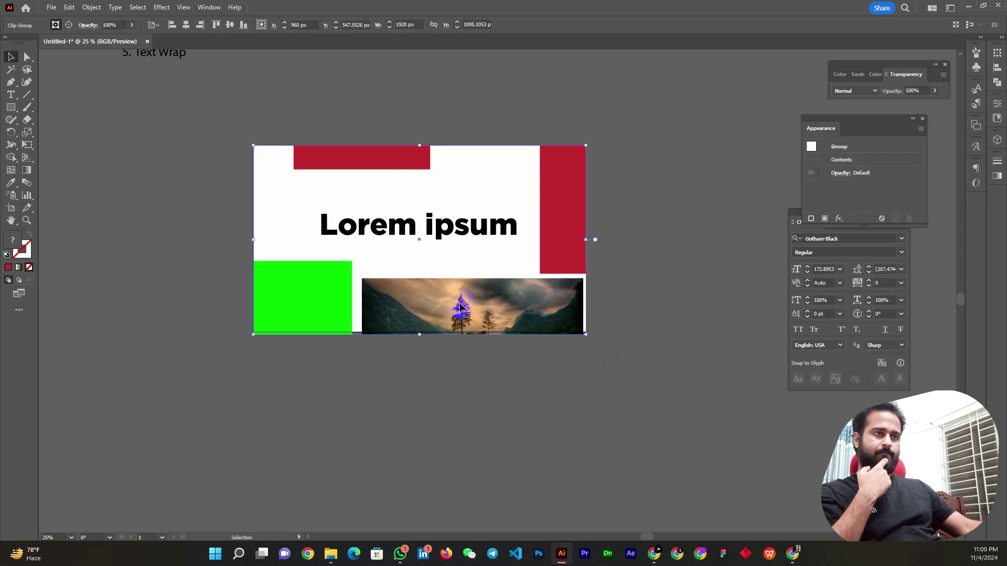
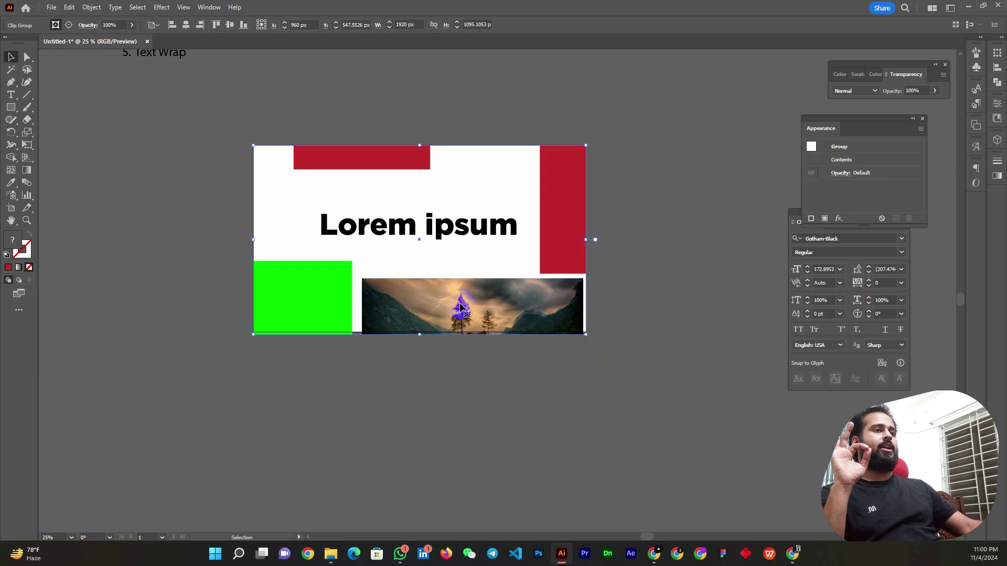
- Reposition the landscape photo inside its clip group, then exit the group
{"action": "double_click", "coordinate": [460, 308]}
{"action": "left_click_drag", "start_coordinate": [460, 308], "coordinate": [462, 307]}
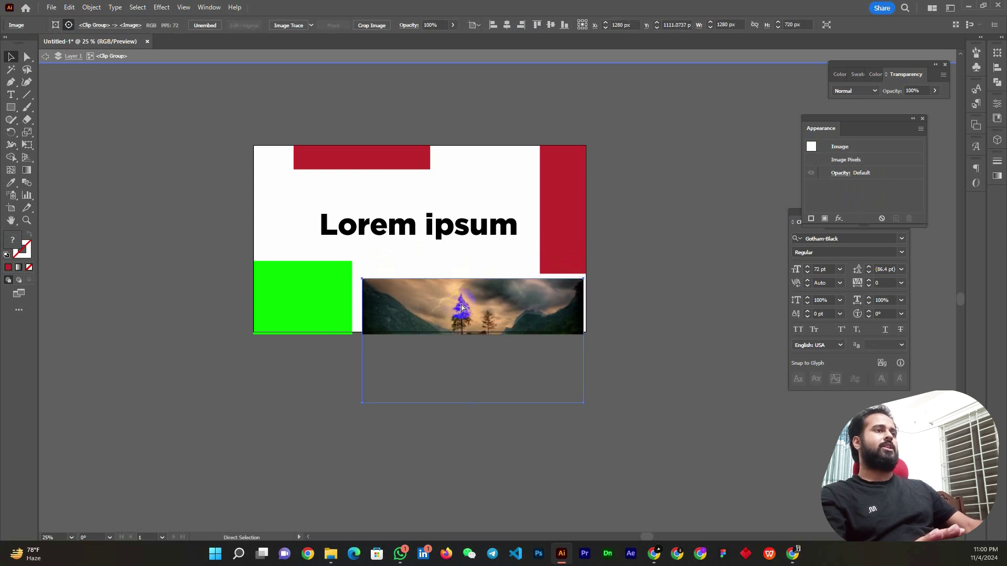
{"action": "left_click", "coordinate": [738, 129]}
{"action": "double_click", "coordinate": [738, 129]}
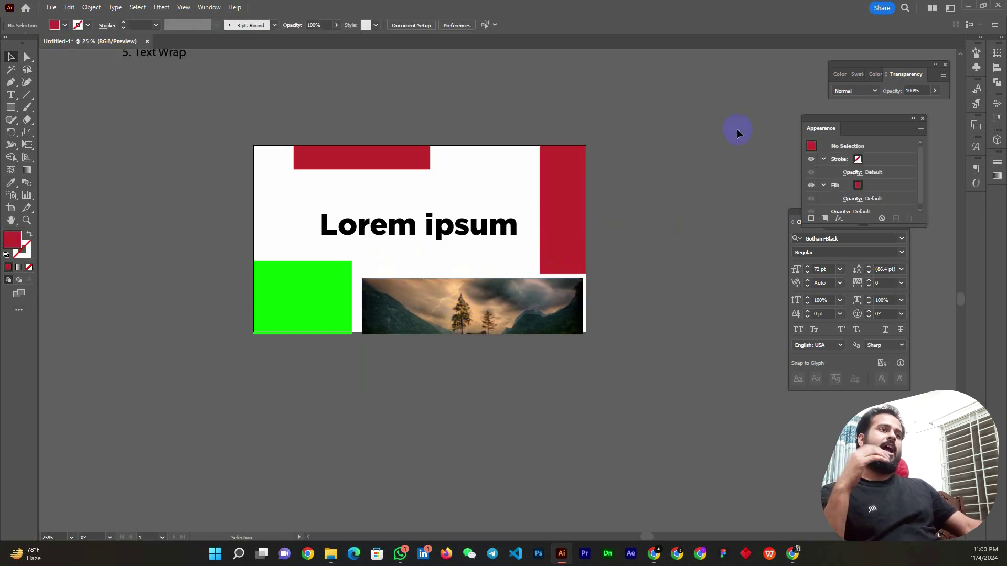
- Release the clipping mask, set fill to None, and marquee-select all shapes, photo and text
{"action": "left_click", "coordinate": [559, 206]}
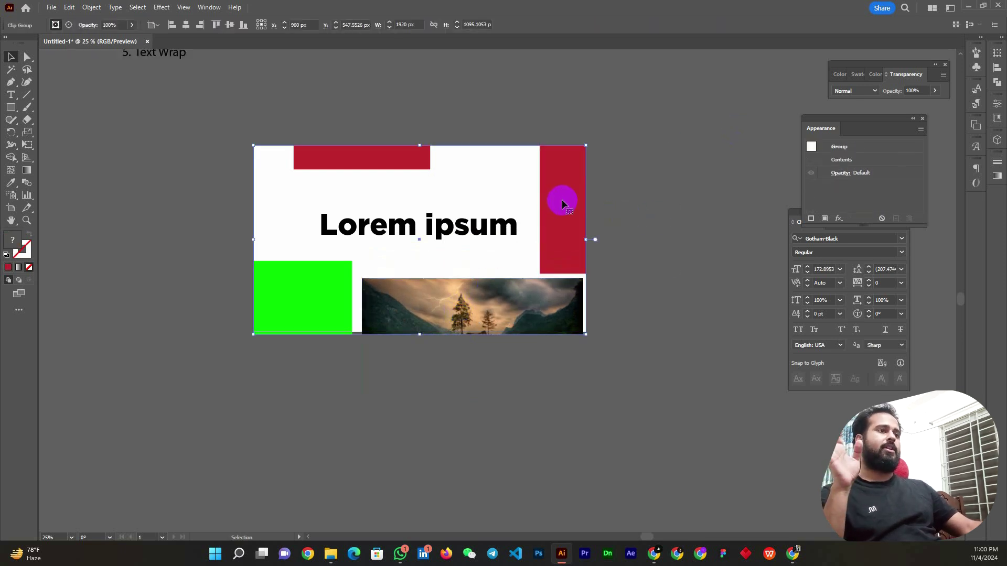
{"action": "right_click", "coordinate": [562, 202]}
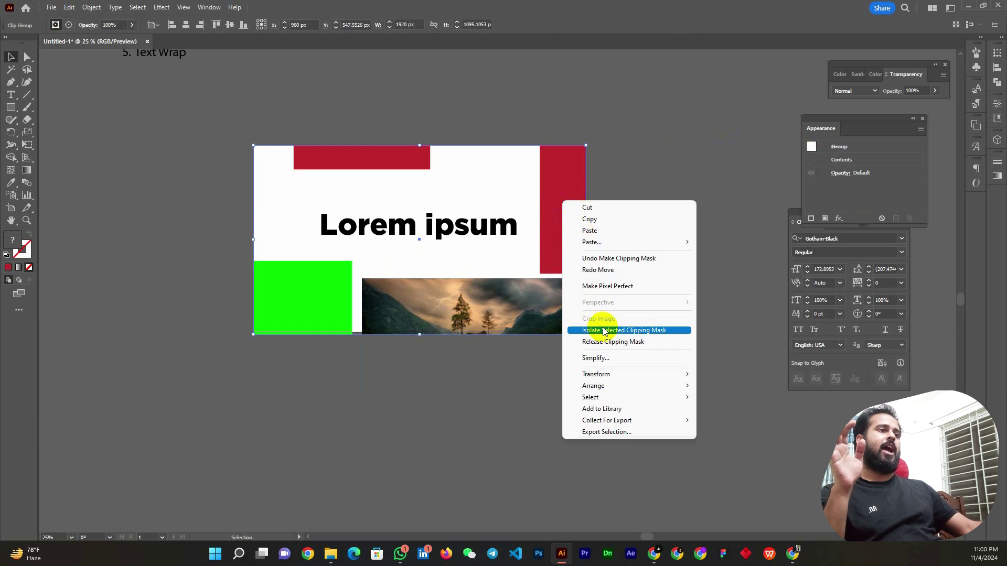
{"action": "left_click", "coordinate": [613, 343]}
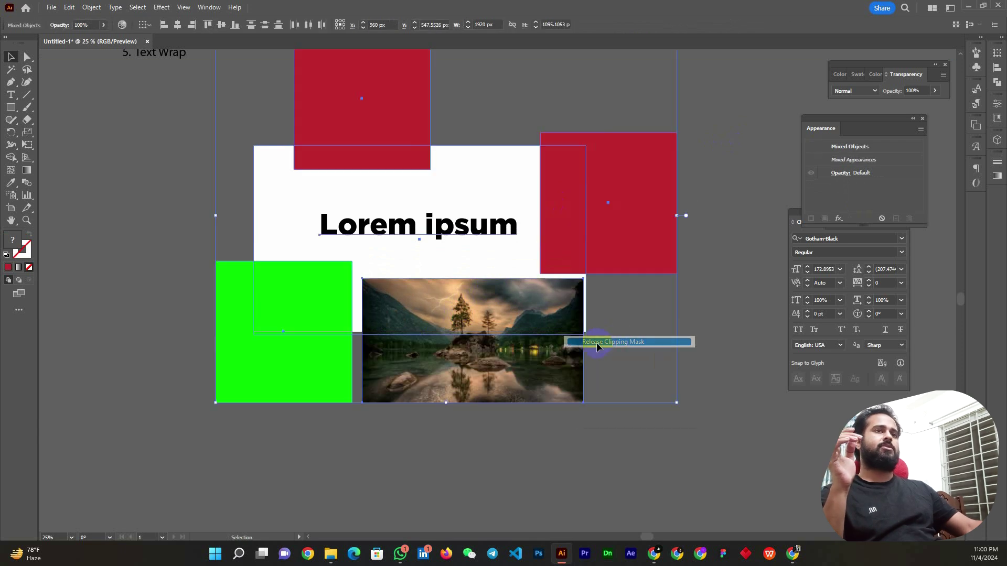
{"action": "left_click", "coordinate": [707, 328]}
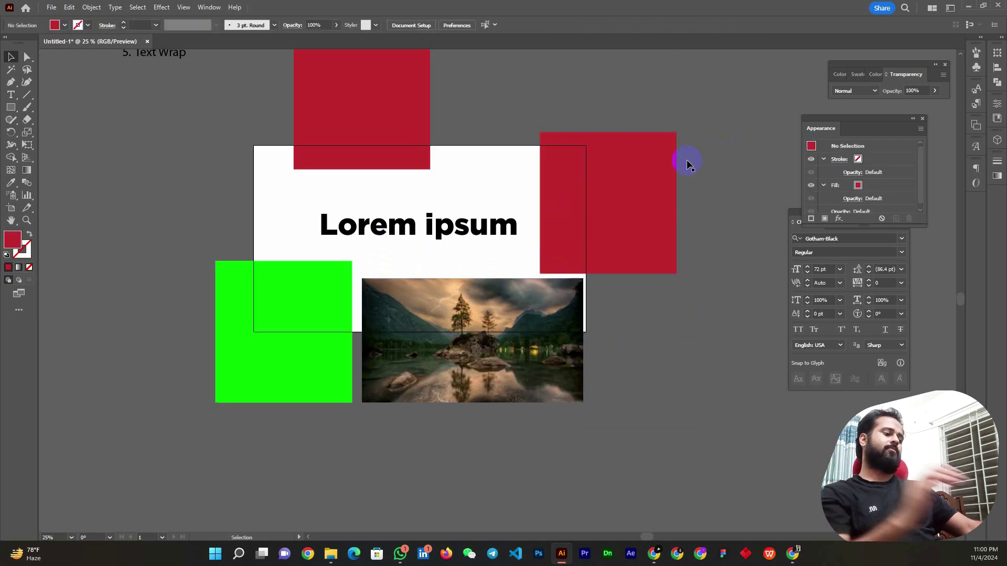
{"action": "left_click", "coordinate": [255, 160]}
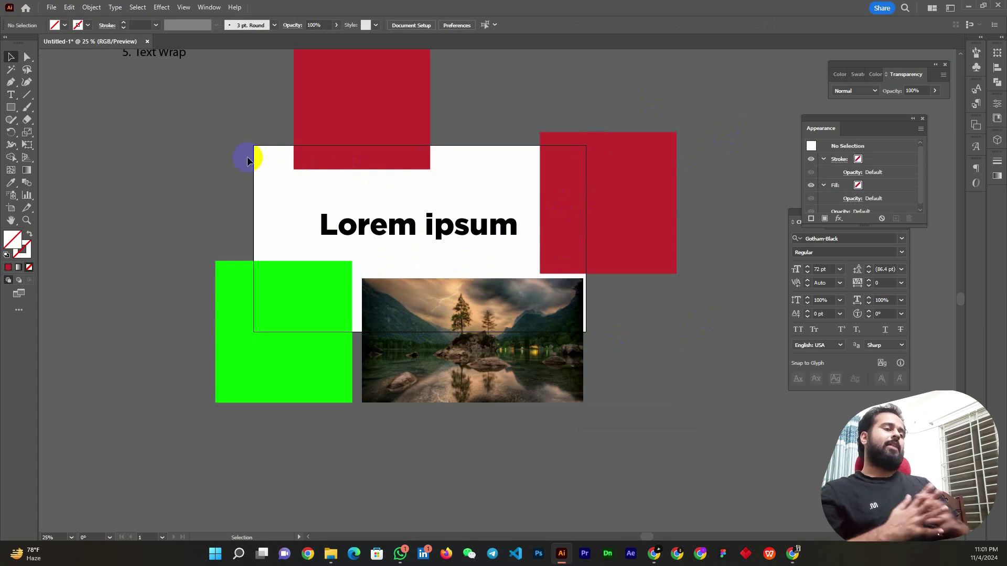
{"action": "left_click_drag", "start_coordinate": [184, 138], "coordinate": [666, 402]}
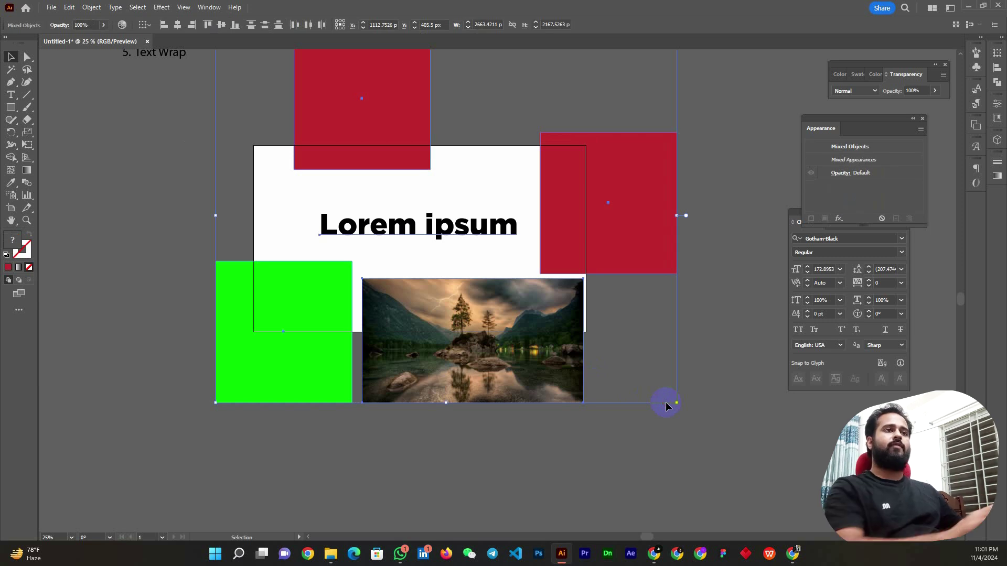
- Delete the selected layout objects to leave the artboard blank
{"action": "key", "text": "Delete"}
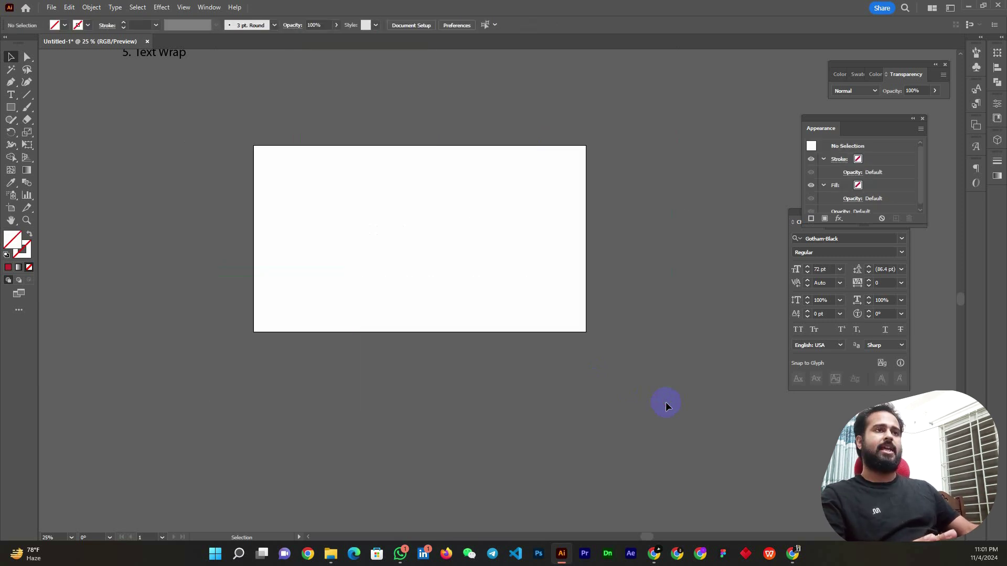
{"action": "scroll", "coordinate": [442, 370], "scroll_direction": "down", "scroll_amount": 2}
{"action": "scroll", "coordinate": [438, 287], "scroll_direction": "up", "scroll_amount": 2}
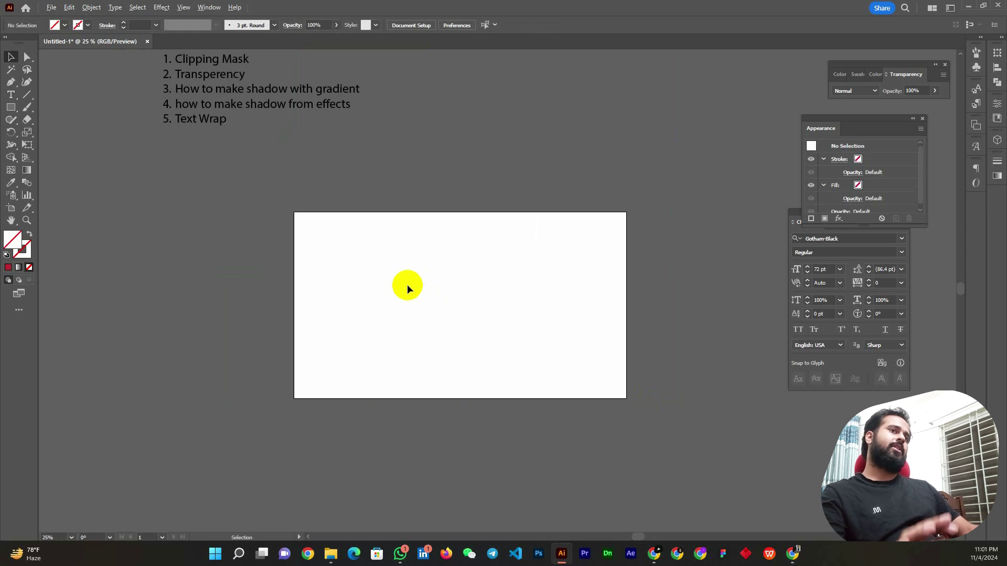
{"action": "scroll", "coordinate": [360, 284], "scroll_direction": "up", "scroll_amount": 2}
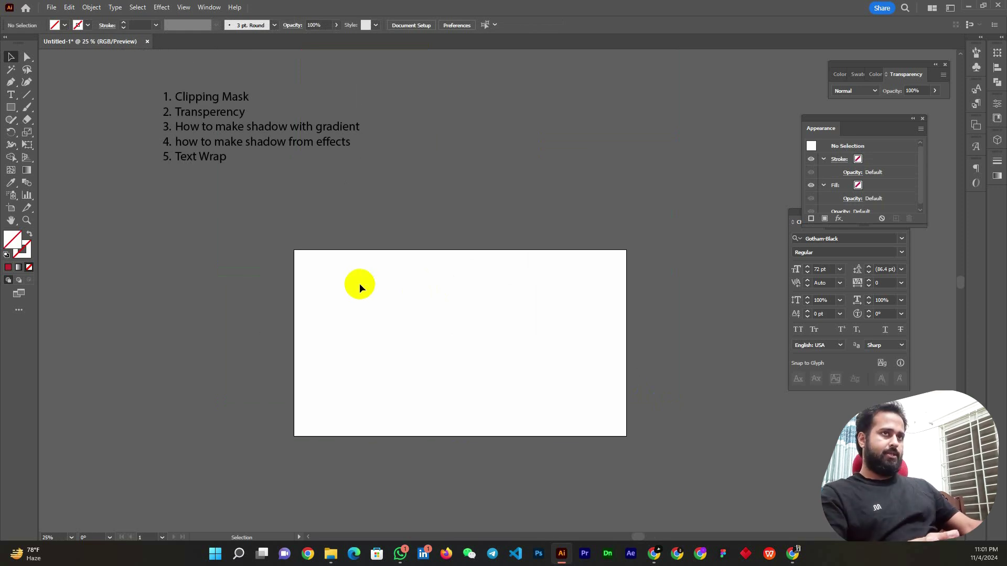
{"action": "scroll", "coordinate": [360, 284], "scroll_direction": "down", "scroll_amount": 1}
- Move the numbered topic list slightly lower and switch to the browser
{"action": "scroll", "coordinate": [366, 222], "scroll_direction": "down", "scroll_amount": 1}
{"action": "scroll", "coordinate": [341, 206], "scroll_direction": "down", "scroll_amount": 1}
{"action": "scroll", "coordinate": [341, 215], "scroll_direction": "up", "scroll_amount": 1}
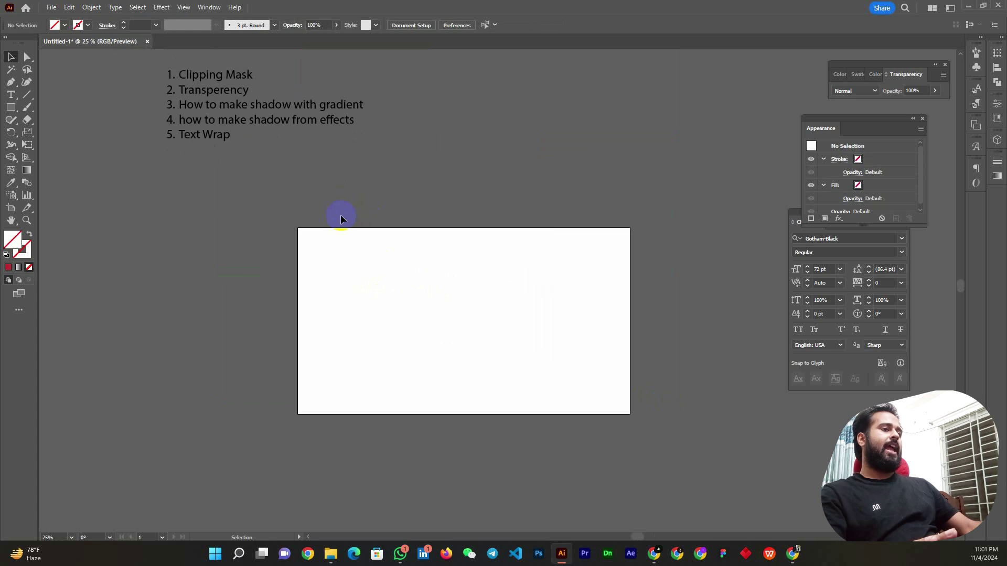
{"action": "left_click_drag", "start_coordinate": [265, 115], "coordinate": [263, 150]}
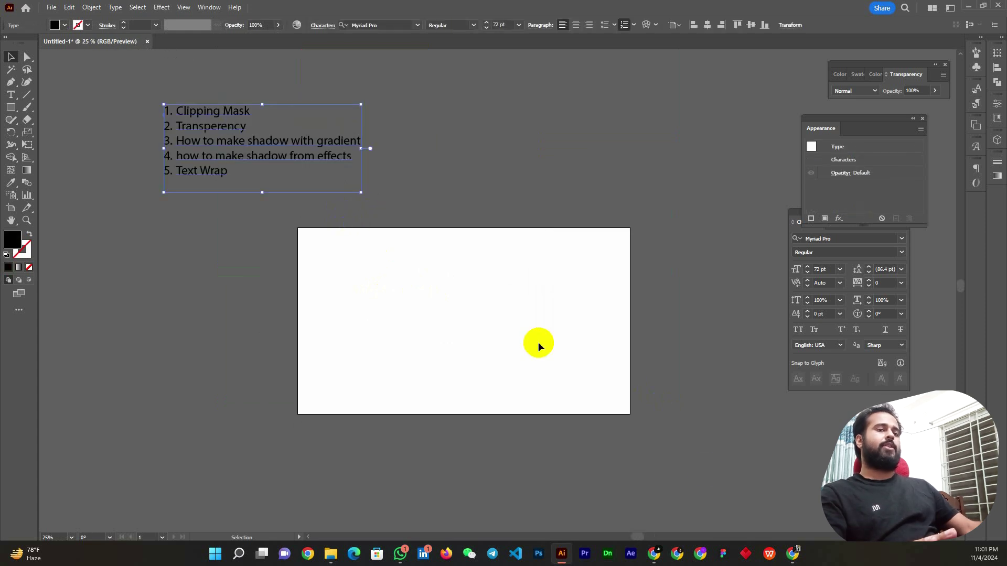
{"action": "left_click", "coordinate": [795, 553]}
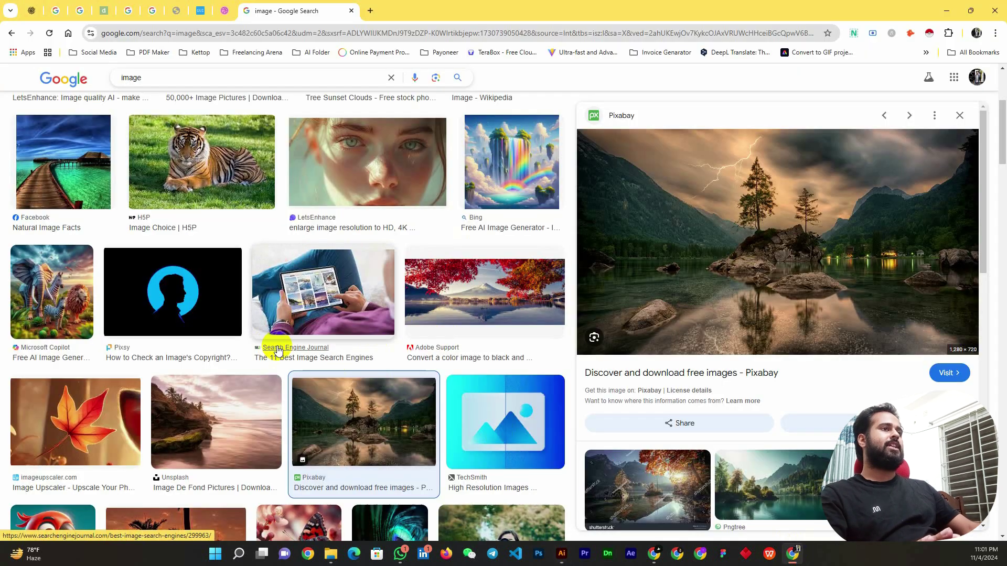
{"action": "mouse_move", "coordinate": [777, 241]}
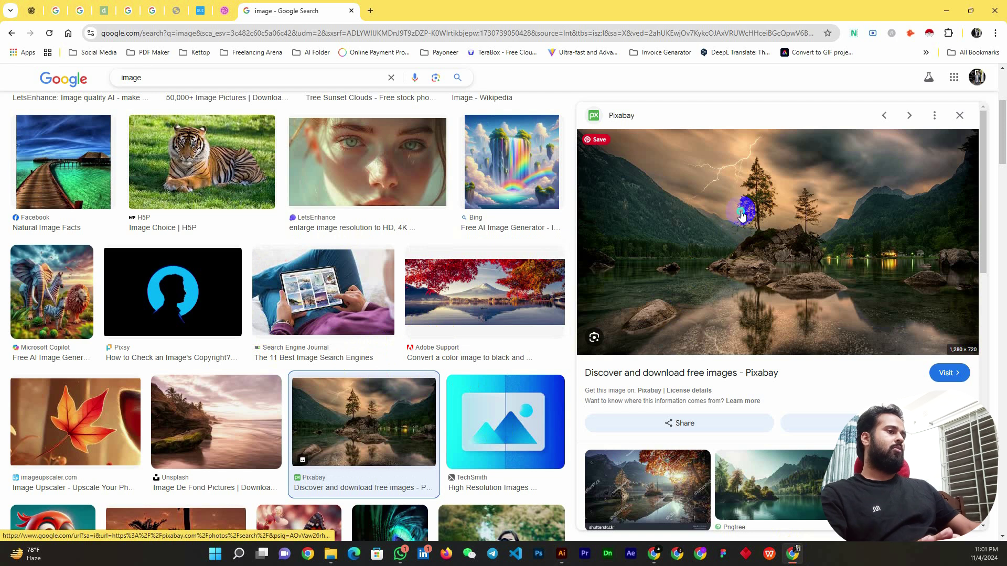
- Open the landscape preview's context menu, then scroll down through the image results
{"action": "right_click", "coordinate": [742, 215]}
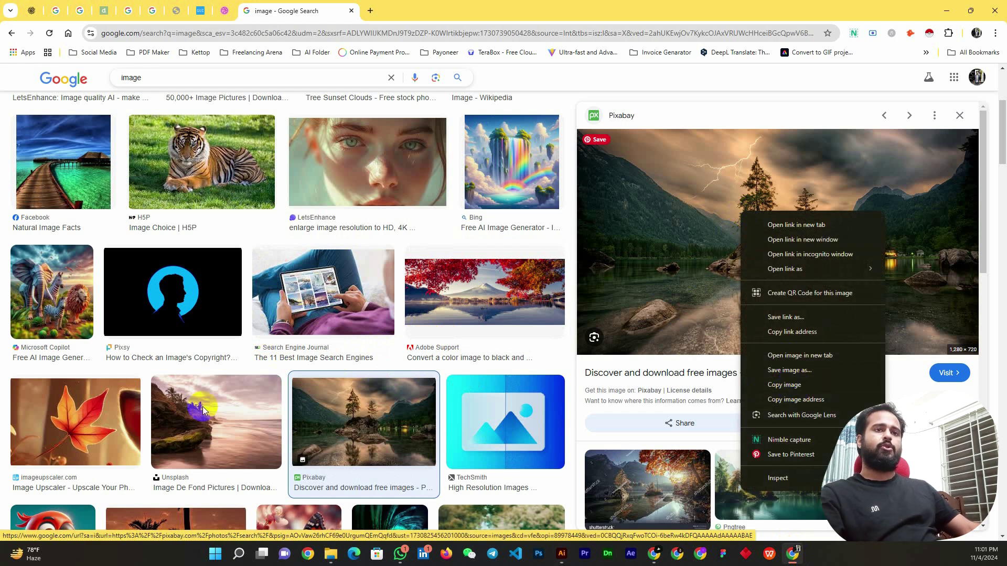
{"action": "scroll", "coordinate": [140, 405], "scroll_direction": "down", "scroll_amount": 2}
{"action": "scroll", "coordinate": [156, 403], "scroll_direction": "down", "scroll_amount": 4}
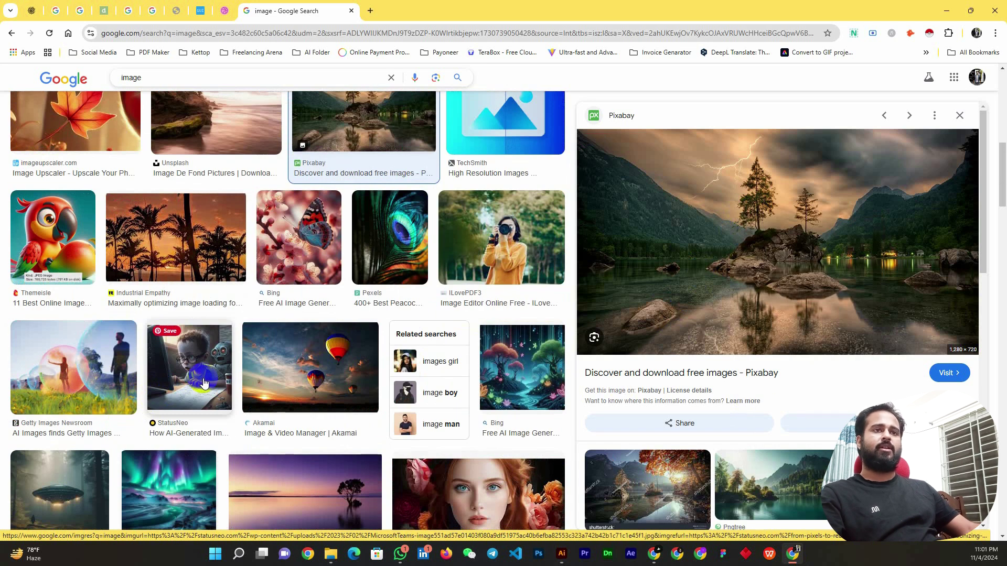
{"action": "scroll", "coordinate": [205, 386], "scroll_direction": "down", "scroll_amount": 3}
{"action": "scroll", "coordinate": [210, 401], "scroll_direction": "down", "scroll_amount": 2}
{"action": "scroll", "coordinate": [262, 407], "scroll_direction": "down", "scroll_amount": 1}
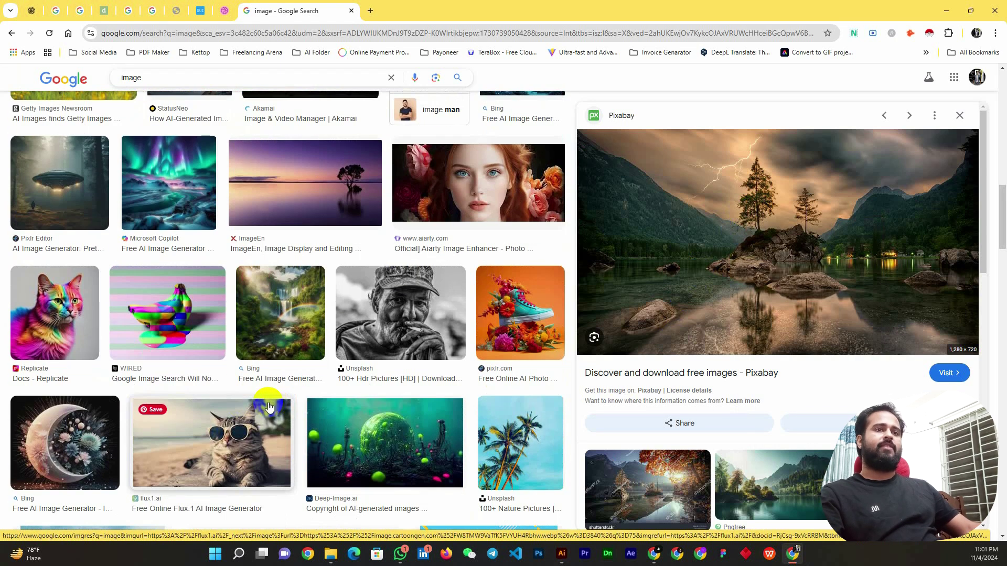
{"action": "scroll", "coordinate": [267, 405], "scroll_direction": "down", "scroll_amount": 1}
{"action": "scroll", "coordinate": [542, 450], "scroll_direction": "down", "scroll_amount": 4}
{"action": "scroll", "coordinate": [237, 398], "scroll_direction": "down", "scroll_amount": 2}
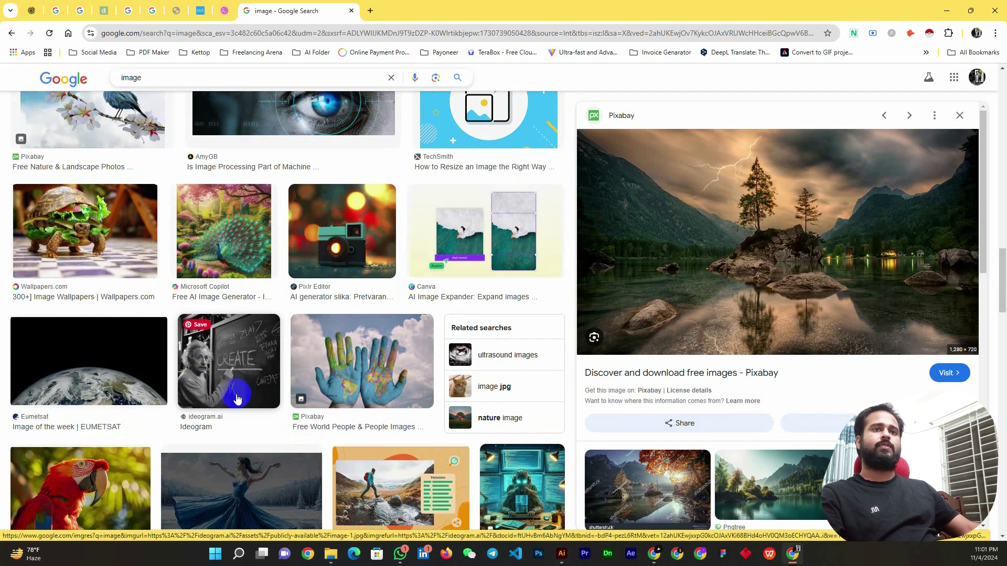
{"action": "scroll", "coordinate": [204, 309], "scroll_direction": "down", "scroll_amount": 4}
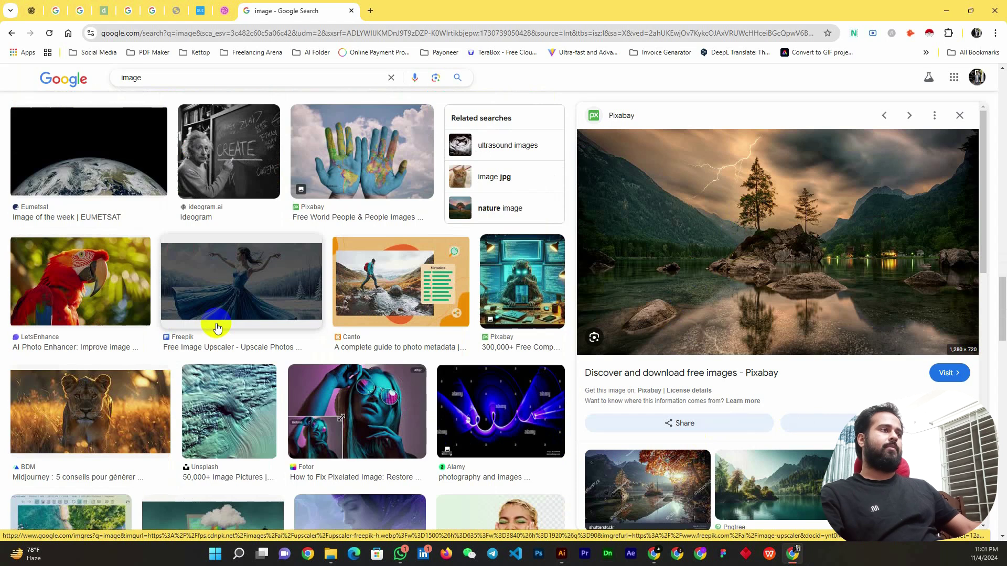
- Copy the red LetsEnhance parrot photo and return to Illustrator
{"action": "left_click", "coordinate": [99, 263]}
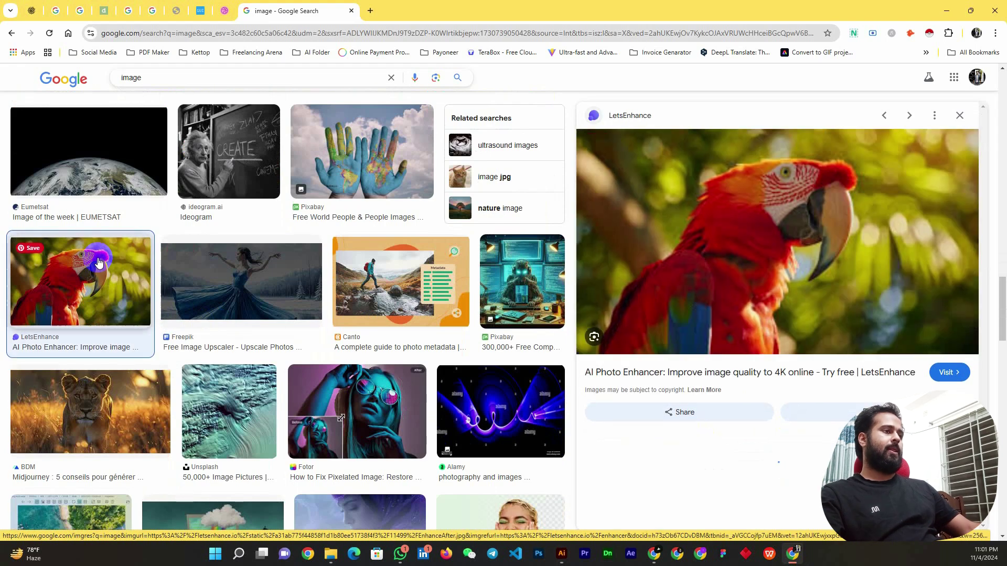
{"action": "right_click", "coordinate": [746, 190]}
{"action": "left_click", "coordinate": [797, 363]}
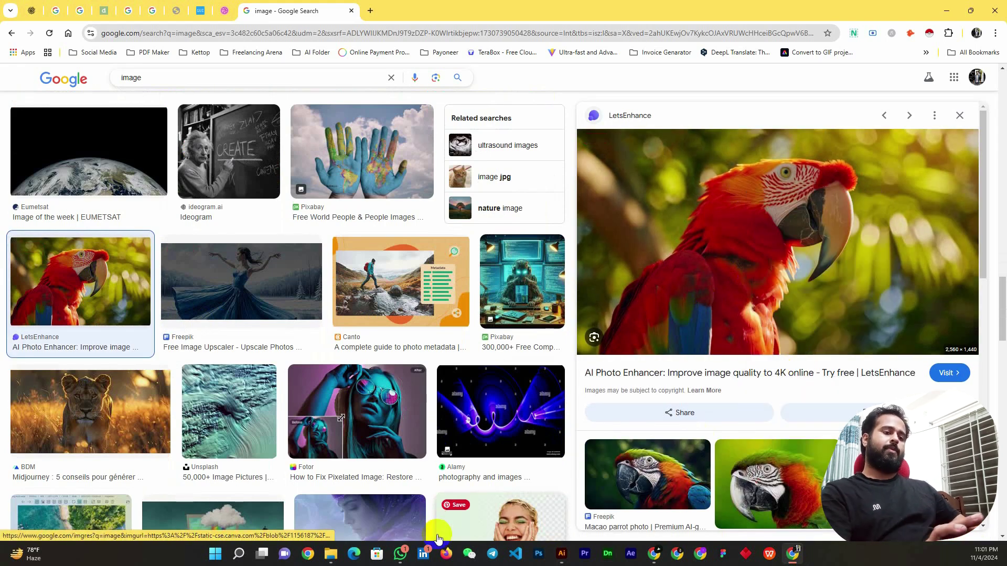
{"action": "left_click", "coordinate": [561, 555]}
{"action": "left_click", "coordinate": [332, 362]}
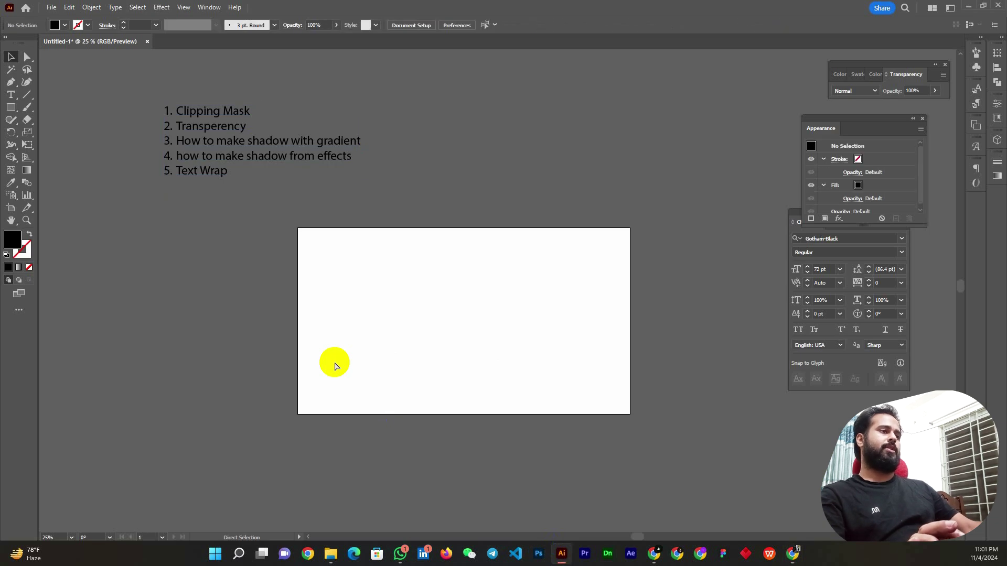
- Paste the parrot photo and resize it to cover the artboard
{"action": "key", "text": "ctrl+v"}
{"action": "left_click_drag", "start_coordinate": [499, 357], "coordinate": [483, 387]}
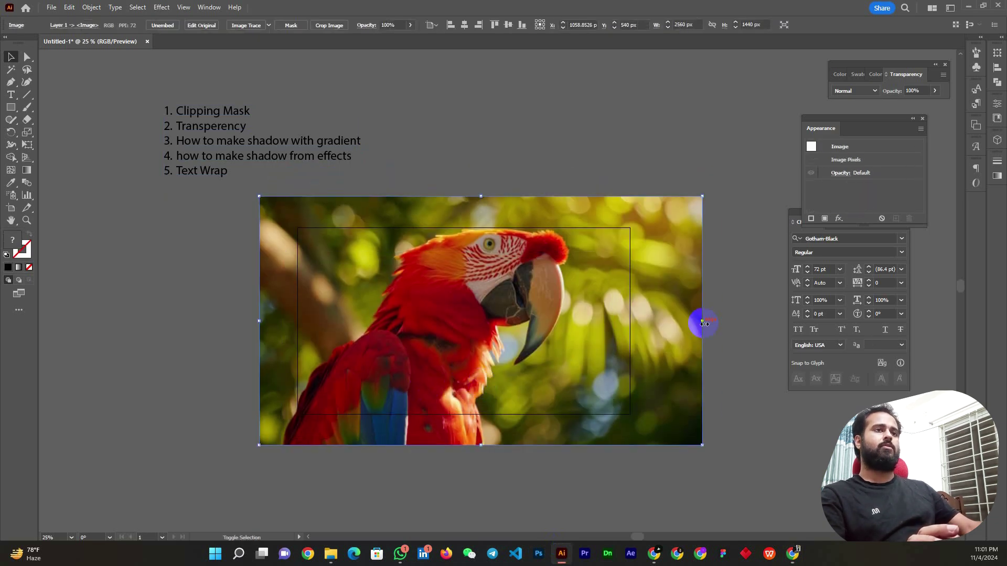
{"action": "left_click_drag", "start_coordinate": [702, 320], "coordinate": [513, 331]}
{"action": "left_click_drag", "start_coordinate": [383, 355], "coordinate": [410, 335]}
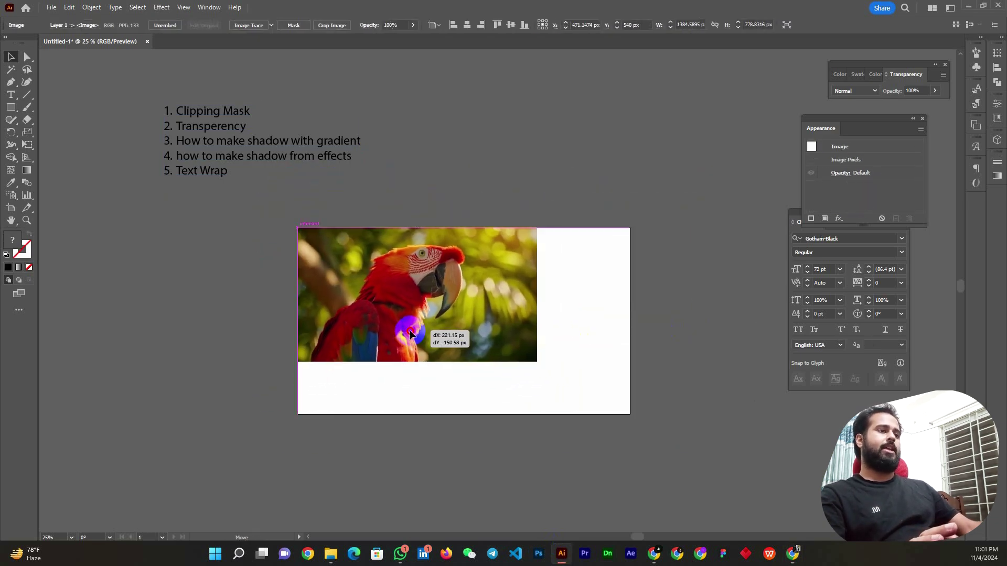
{"action": "mouse_move", "coordinate": [543, 366]}
{"action": "left_mouse_down"}
{"action": "mouse_move", "coordinate": [581, 399]}
{"action": "mouse_move", "coordinate": [638, 422]}
{"action": "left_mouse_up"}
{"action": "left_click_drag", "start_coordinate": [586, 375], "coordinate": [582, 370]}
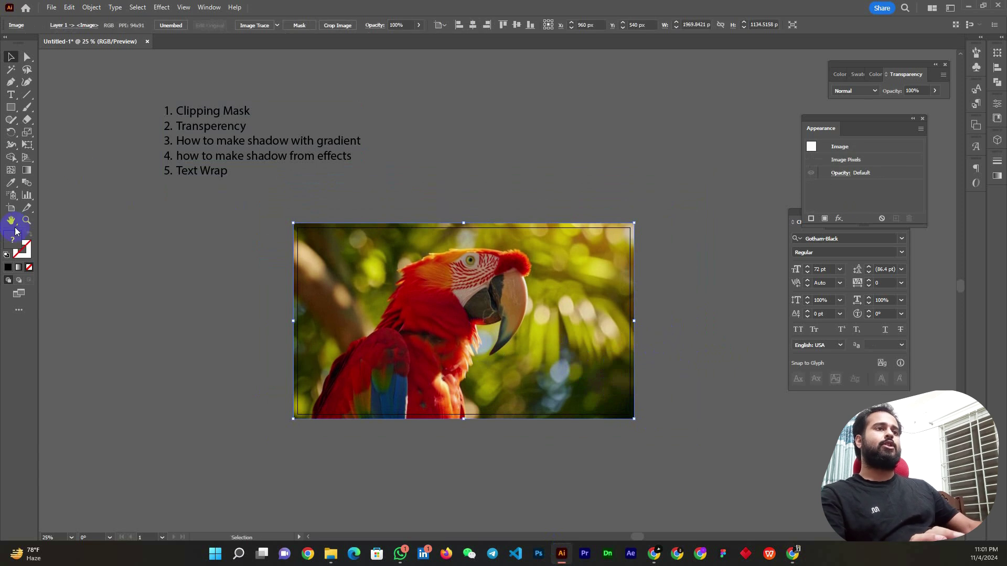
- Add a text label 'Shidt' above the parrot photo
{"action": "left_click", "coordinate": [11, 94]}
{"action": "scroll", "coordinate": [413, 196], "scroll_direction": "up", "scroll_amount": 1}
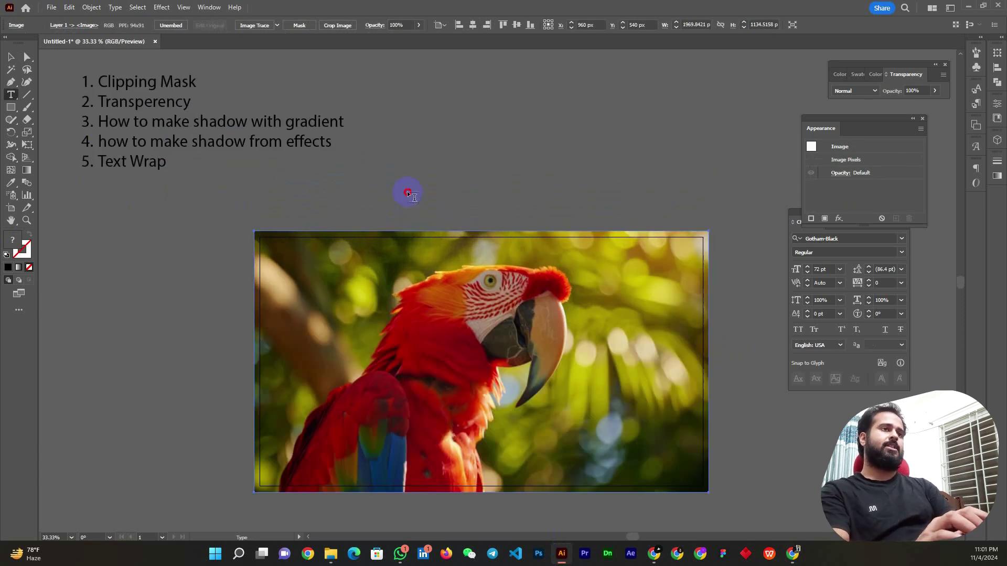
{"action": "left_click", "coordinate": [408, 194]}
{"action": "type", "text": "Shid"}
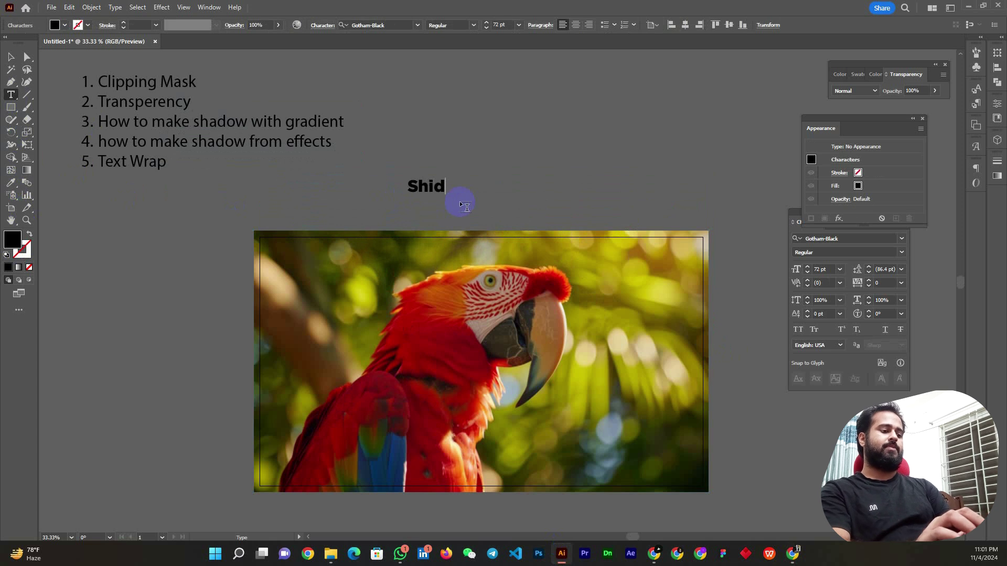
{"action": "key", "text": "BackSpace"}
{"action": "type", "text": "ft + F"}
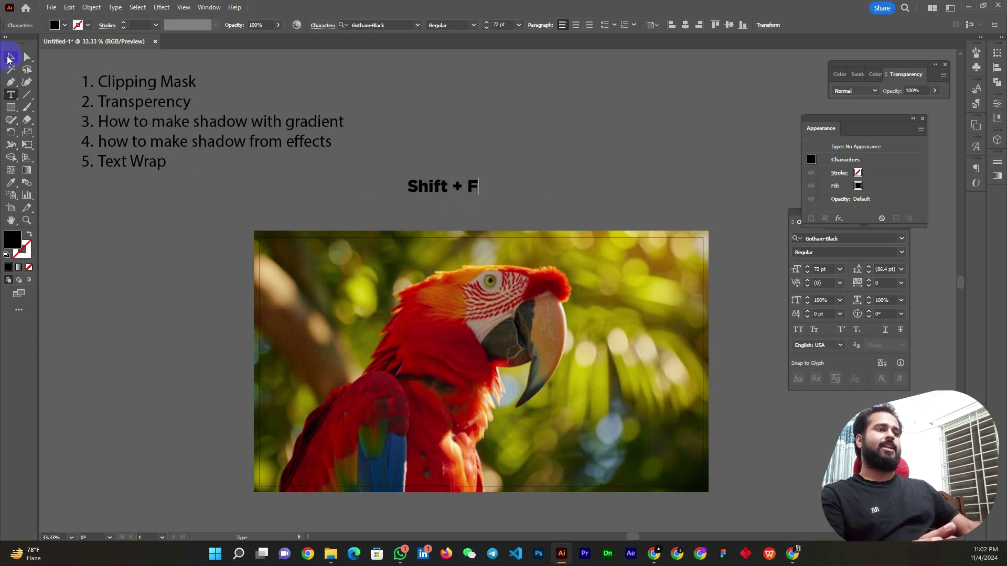
{"action": "key", "text": "Escape"}
- Deselect, select the parrot photo, and undo the move to keep it in place
{"action": "scroll", "coordinate": [594, 185], "scroll_direction": "down", "scroll_amount": 1}
{"action": "left_click", "coordinate": [593, 185]}
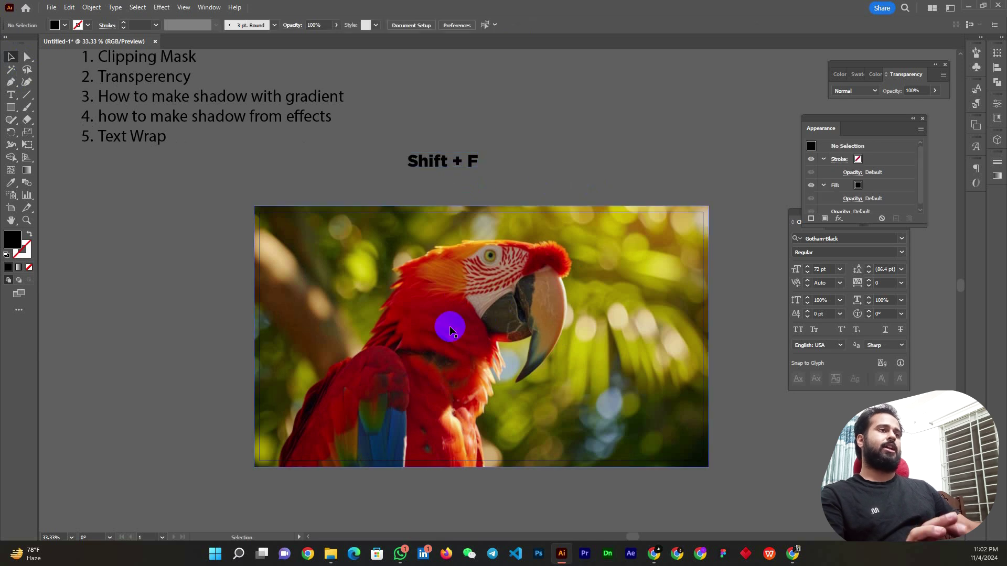
{"action": "scroll", "coordinate": [451, 286], "scroll_direction": "down", "scroll_amount": 1}
{"action": "left_click_drag", "start_coordinate": [449, 279], "coordinate": [449, 328]}
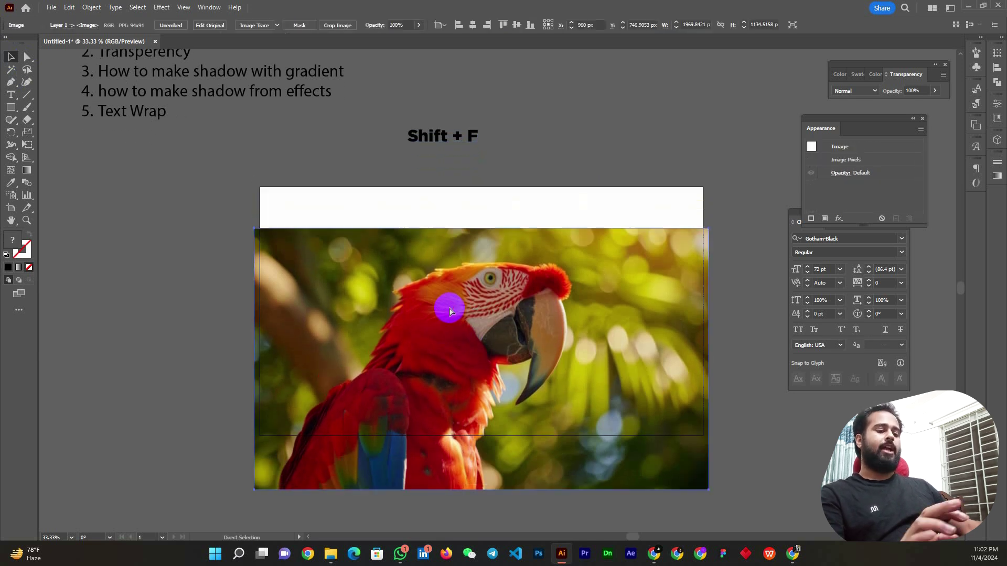
{"action": "key", "text": "ctrl+z"}
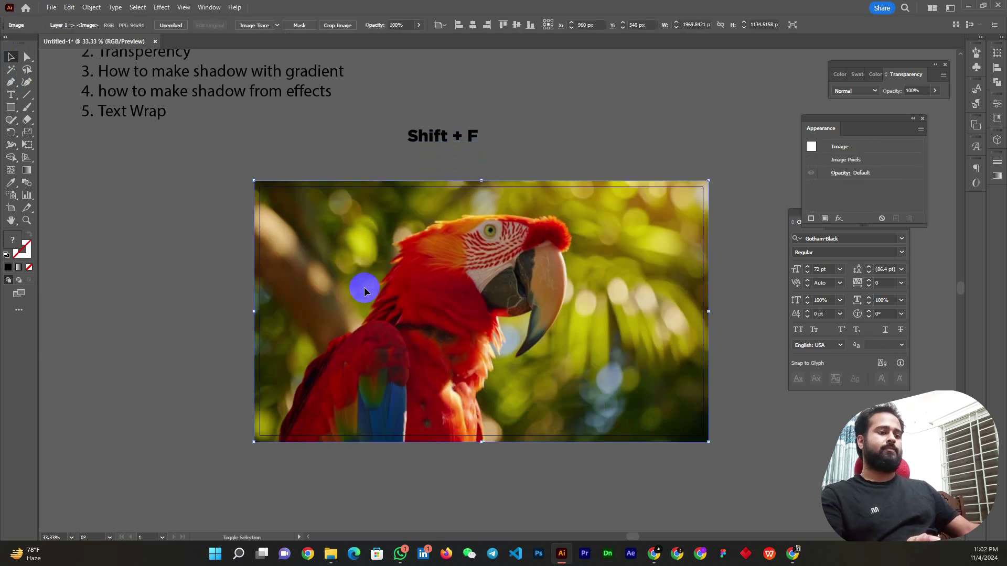
{"action": "key", "text": "shift+f"}
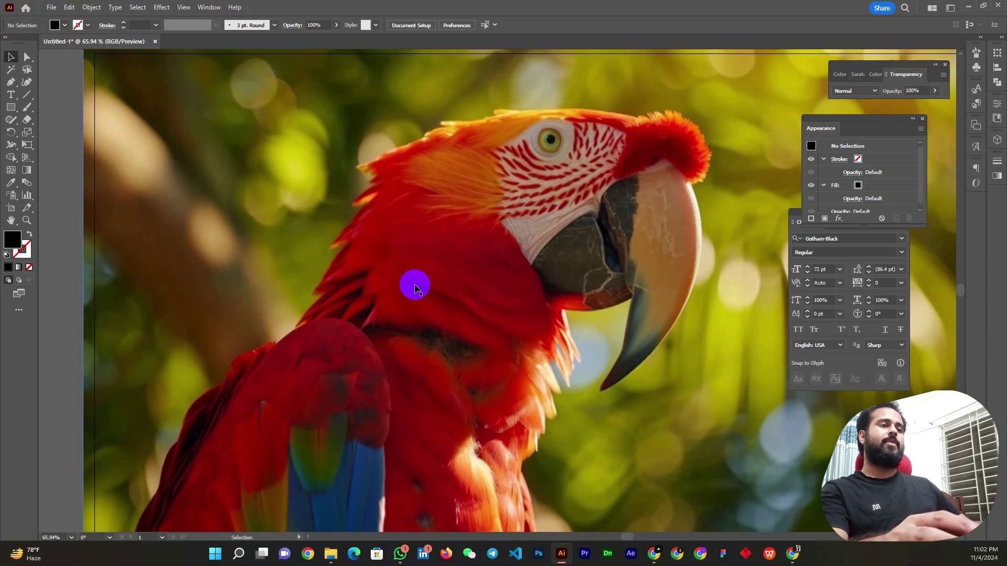
{"action": "scroll", "coordinate": [414, 285], "scroll_direction": "down", "scroll_amount": 5}
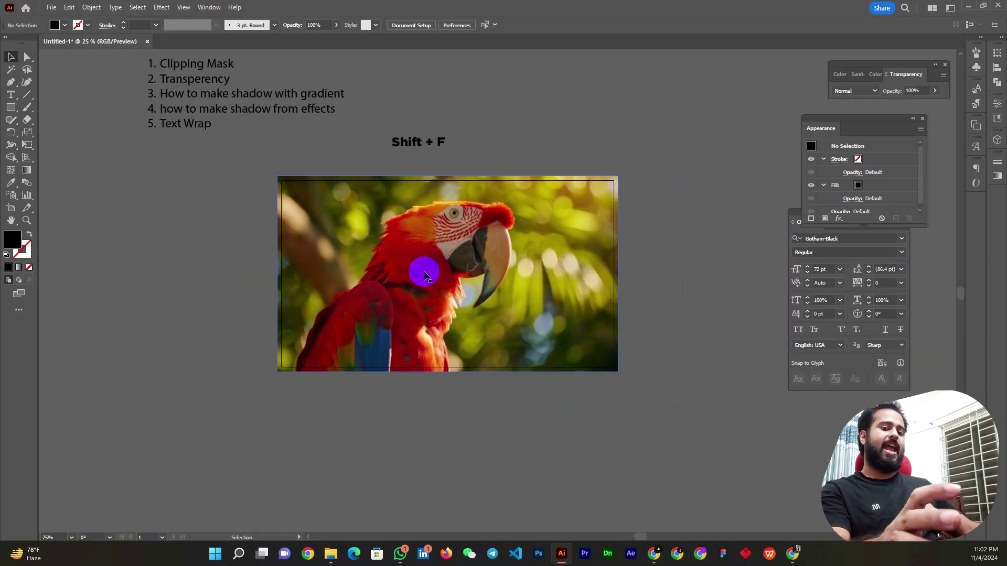
{"action": "key", "text": "shift+f"}
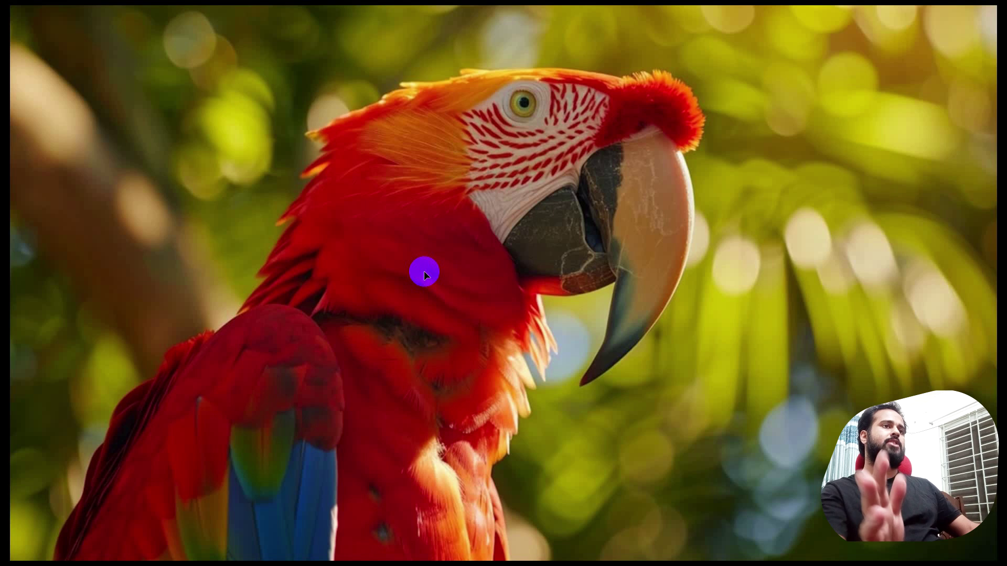
{"action": "key", "text": "Escape"}
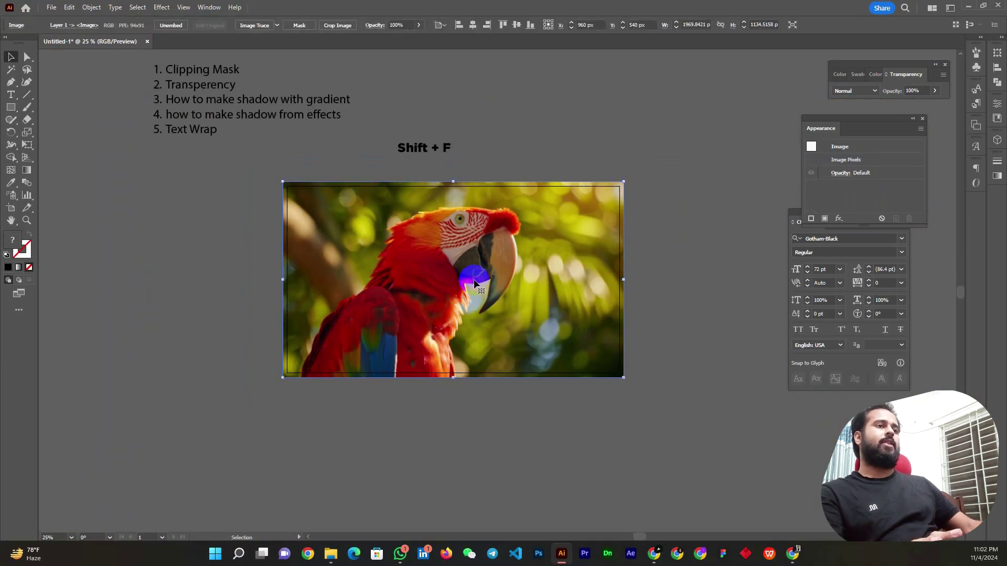
{"action": "scroll", "coordinate": [443, 287], "scroll_direction": "up", "scroll_amount": 1}
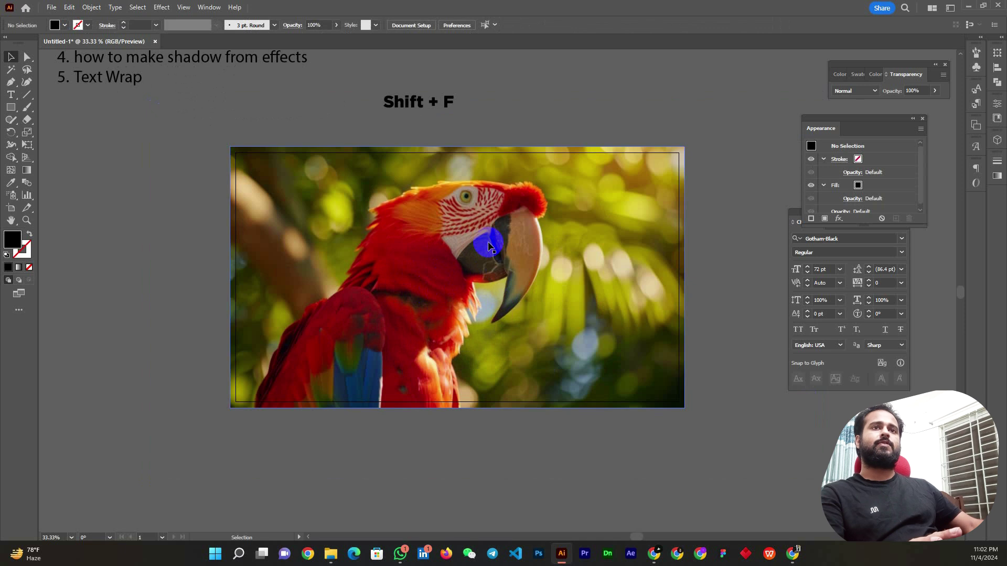
- Draw a rectangle over the middle of the parrot photo
{"action": "left_click", "coordinate": [303, 151]}
{"action": "left_click", "coordinate": [170, 148]}
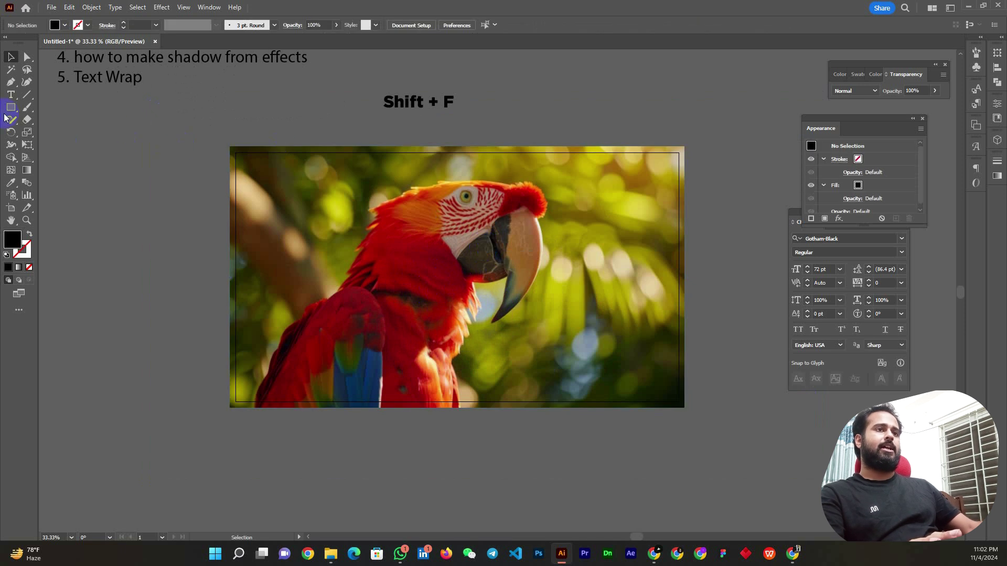
{"action": "left_click_drag", "start_coordinate": [279, 192], "coordinate": [631, 359]}
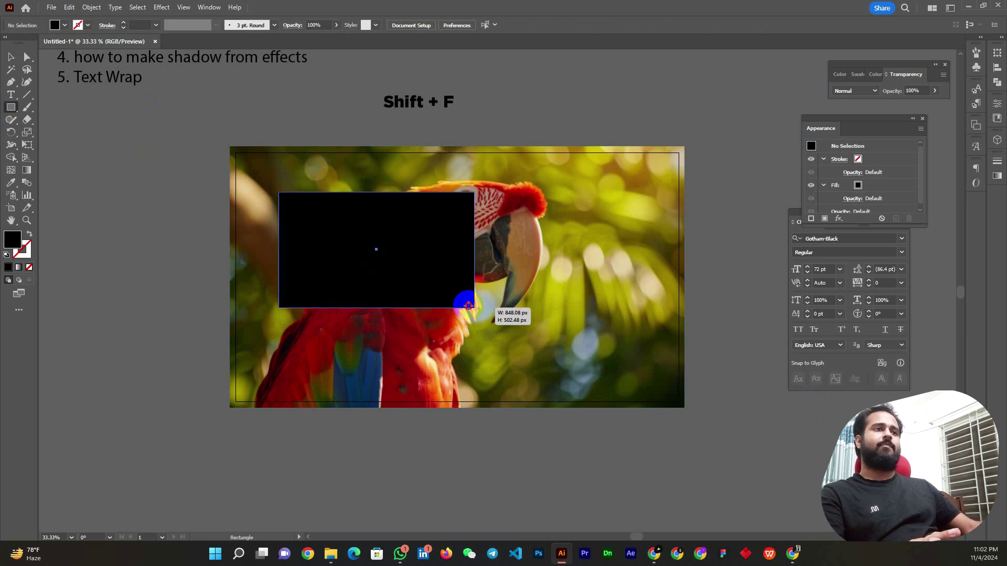
{"action": "key", "text": "v"}
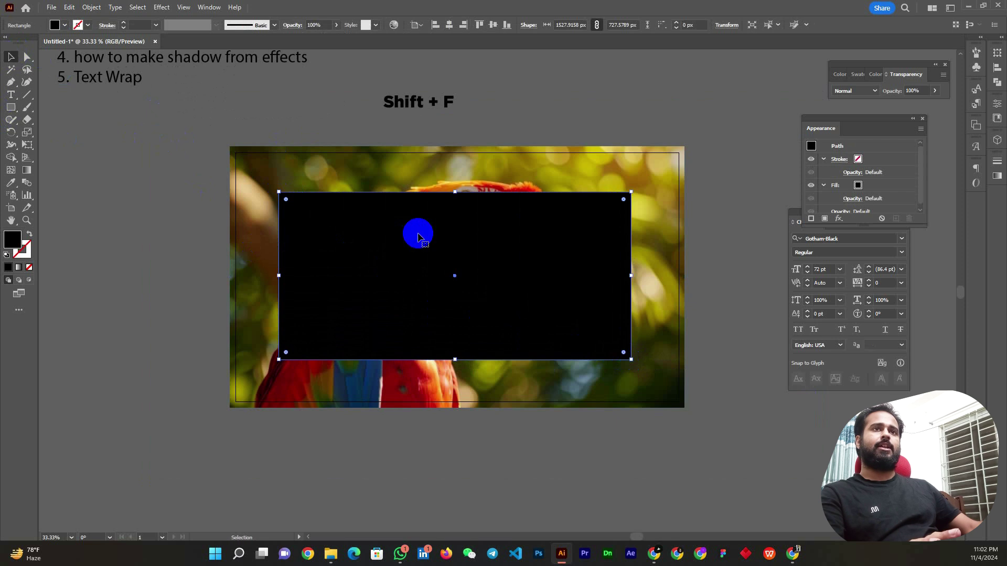
{"action": "left_click_drag", "start_coordinate": [418, 237], "coordinate": [418, 232]}
- Fill the rectangle with orange and move it higher over the parrot
{"action": "left_click", "coordinate": [65, 25]}
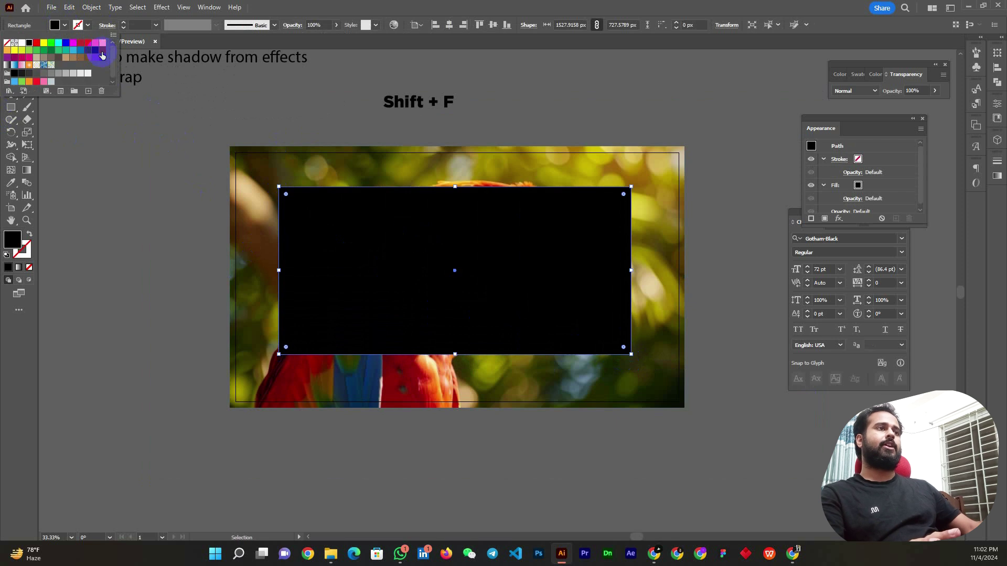
{"action": "left_click", "coordinate": [96, 43]}
{"action": "left_click", "coordinate": [588, 79]}
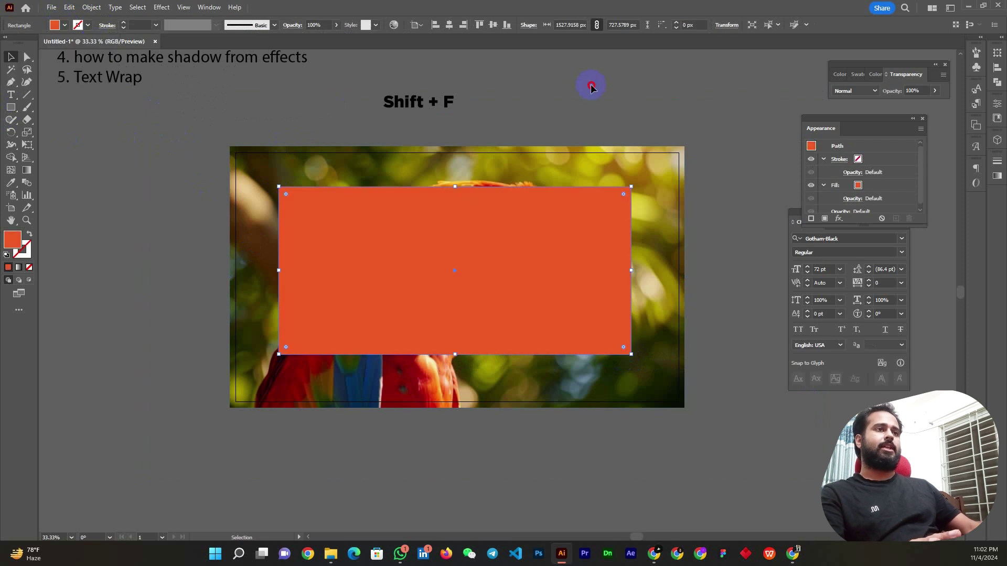
{"action": "left_click", "coordinate": [571, 374]}
{"action": "mouse_move", "coordinate": [477, 309]}
{"action": "left_mouse_down"}
{"action": "mouse_move", "coordinate": [438, 205]}
{"action": "mouse_move", "coordinate": [465, 272]}
{"action": "left_mouse_up"}
- Nudge the orange rectangle slightly higher to cover the parrot's middle
{"action": "scroll", "coordinate": [502, 228], "scroll_direction": "up", "scroll_amount": 3}
{"action": "scroll", "coordinate": [432, 218], "scroll_direction": "down", "scroll_amount": 2}
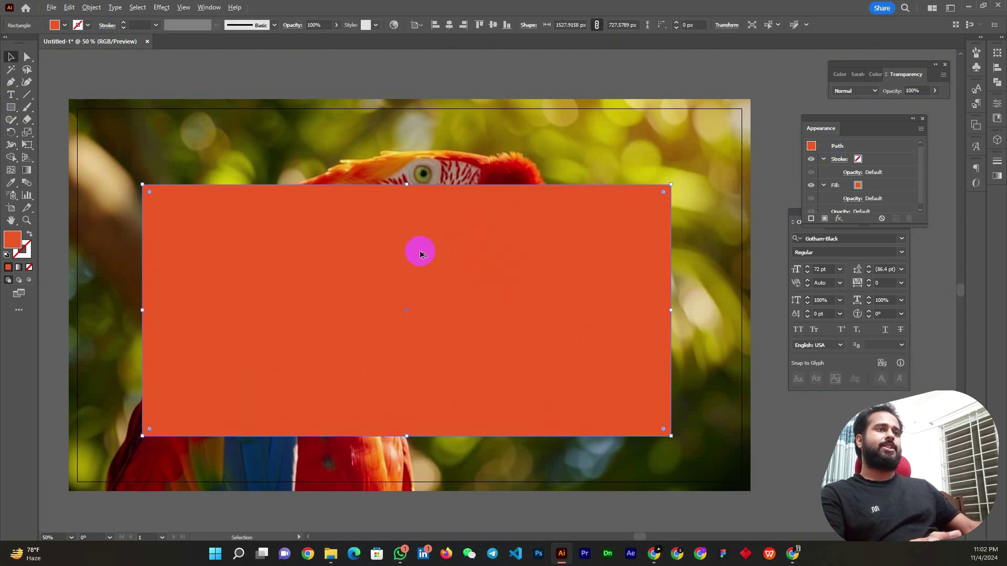
{"action": "scroll", "coordinate": [421, 250], "scroll_direction": "up", "scroll_amount": 3}
{"action": "scroll", "coordinate": [461, 204], "scroll_direction": "down", "scroll_amount": 1}
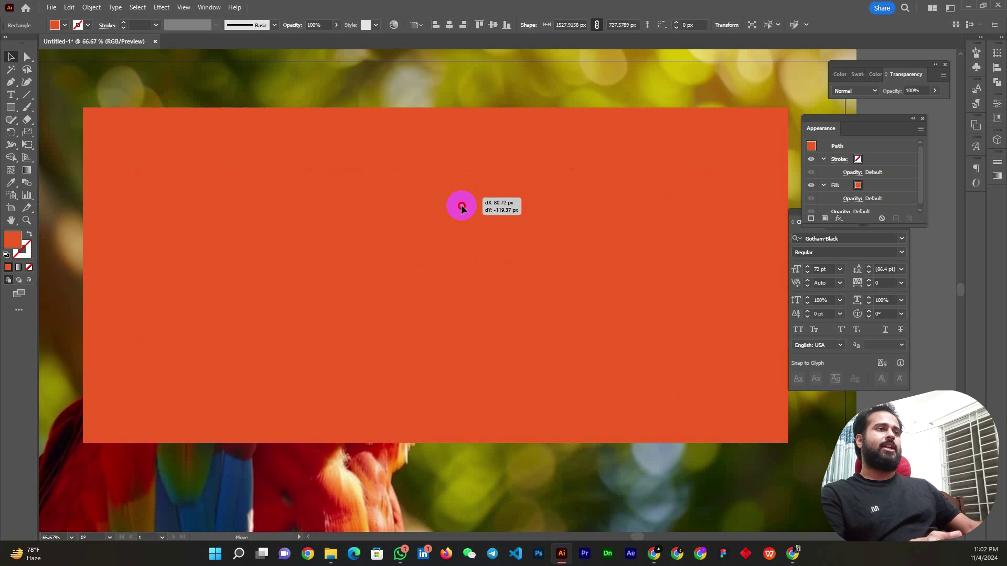
{"action": "scroll", "coordinate": [424, 231], "scroll_direction": "down", "scroll_amount": 3}
{"action": "scroll", "coordinate": [487, 177], "scroll_direction": "up", "scroll_amount": 2}
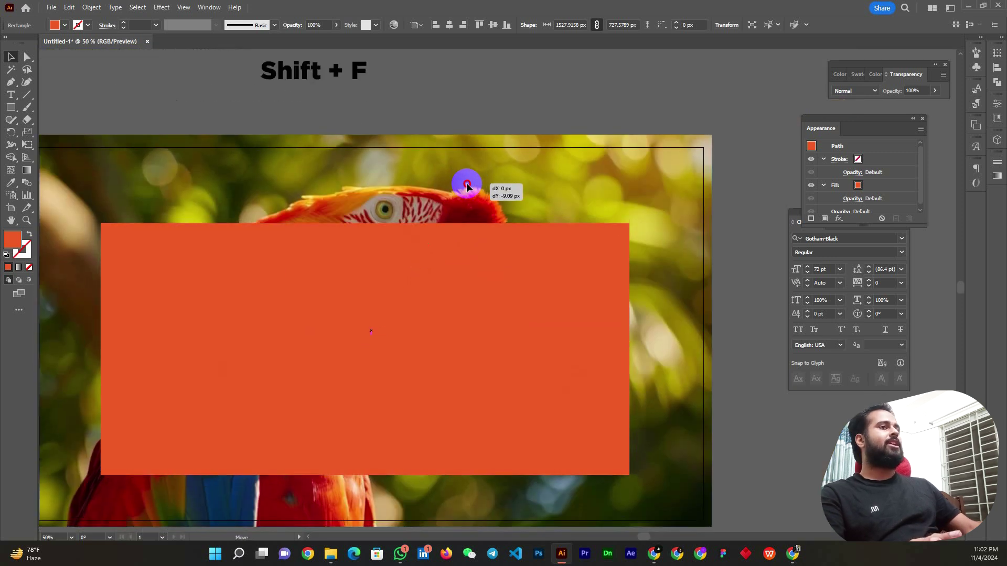
{"action": "left_click", "coordinate": [468, 186]}
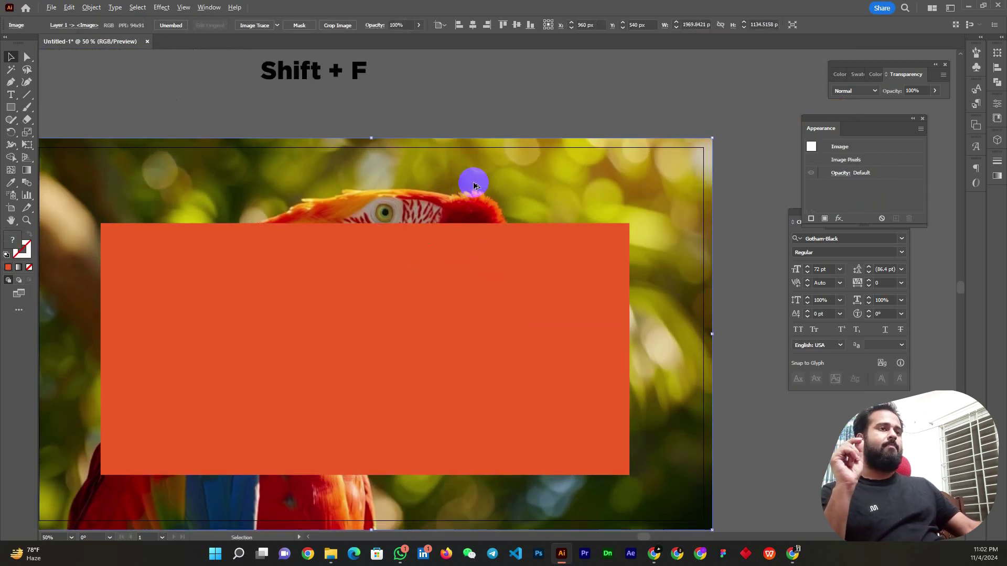
{"action": "scroll", "coordinate": [469, 186], "scroll_direction": "down", "scroll_amount": 1}
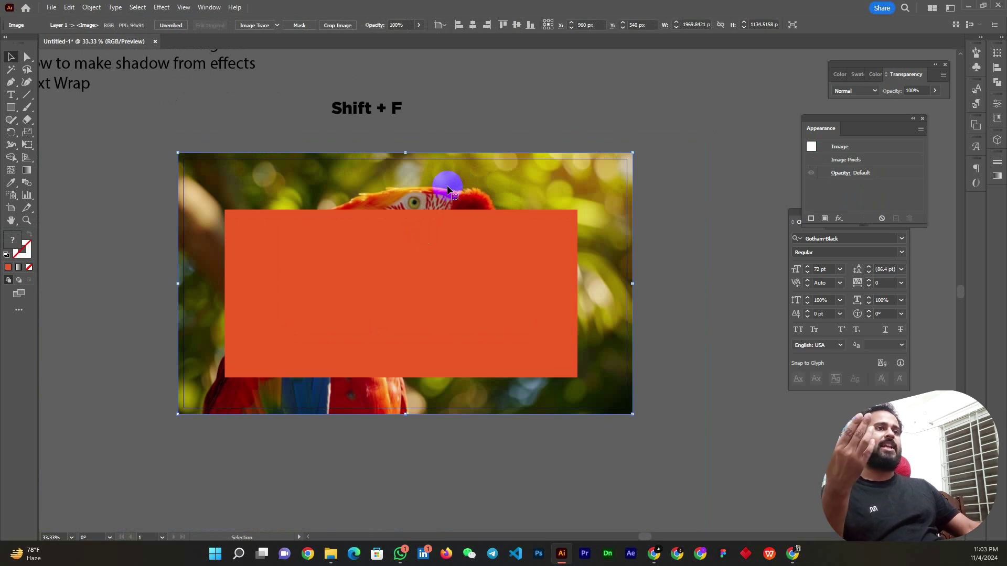
{"action": "left_click_drag", "start_coordinate": [406, 255], "coordinate": [406, 245]}
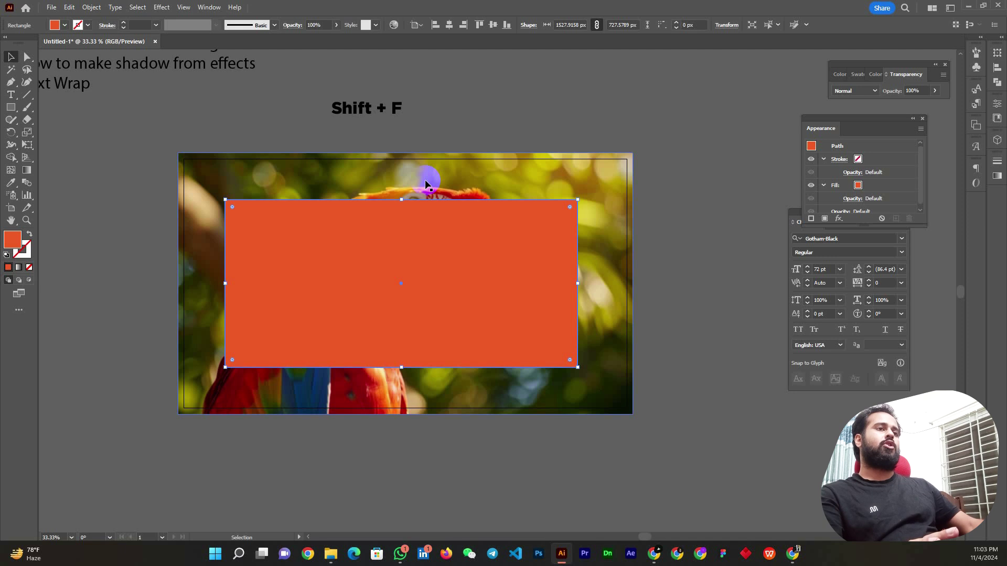
{"action": "left_click", "coordinate": [467, 96]}
{"action": "left_click_drag", "start_coordinate": [437, 267], "coordinate": [436, 254]}
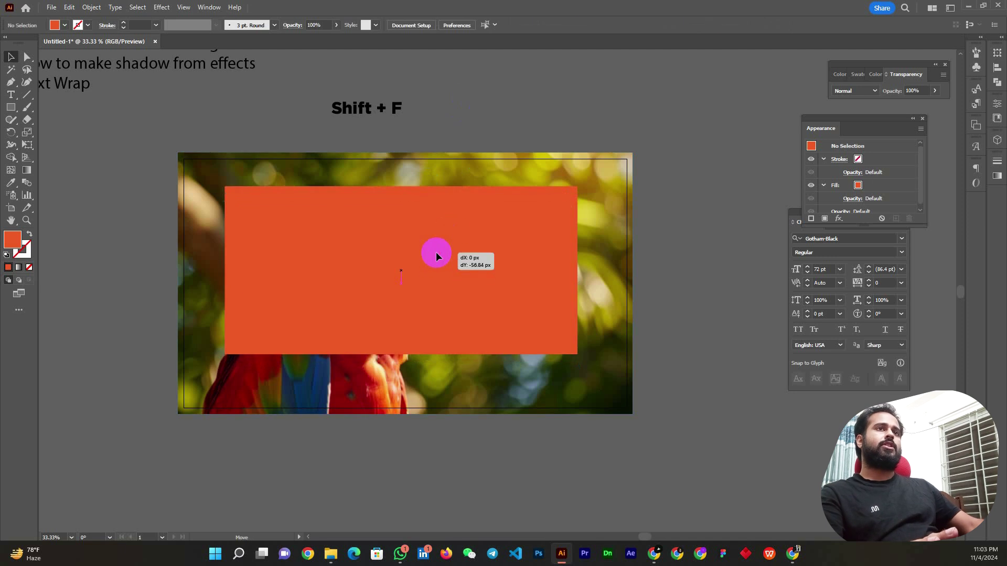
- Toggle the Transparency panel off and back on from the Window menu
{"action": "left_click", "coordinate": [209, 8]}
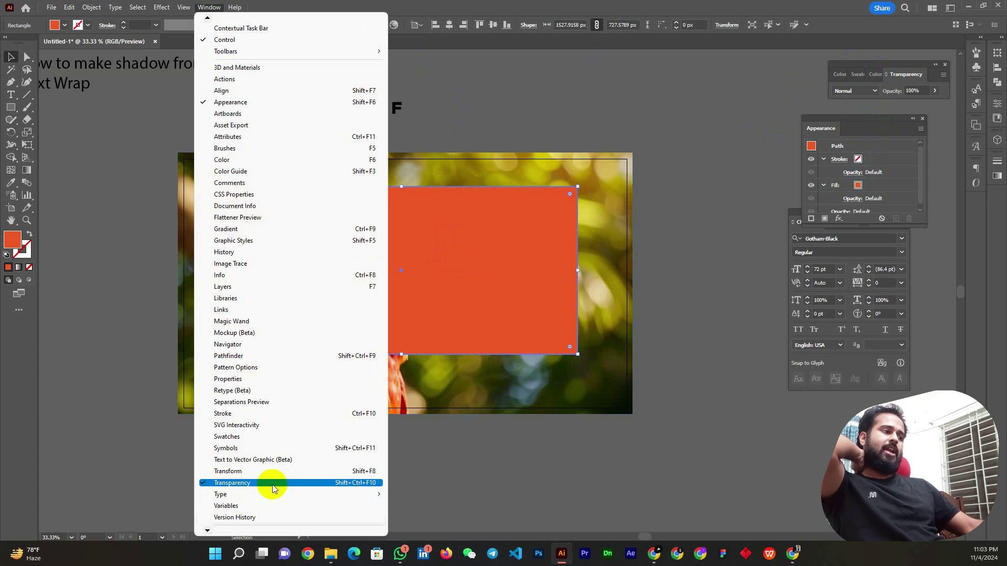
{"action": "left_click", "coordinate": [365, 483]}
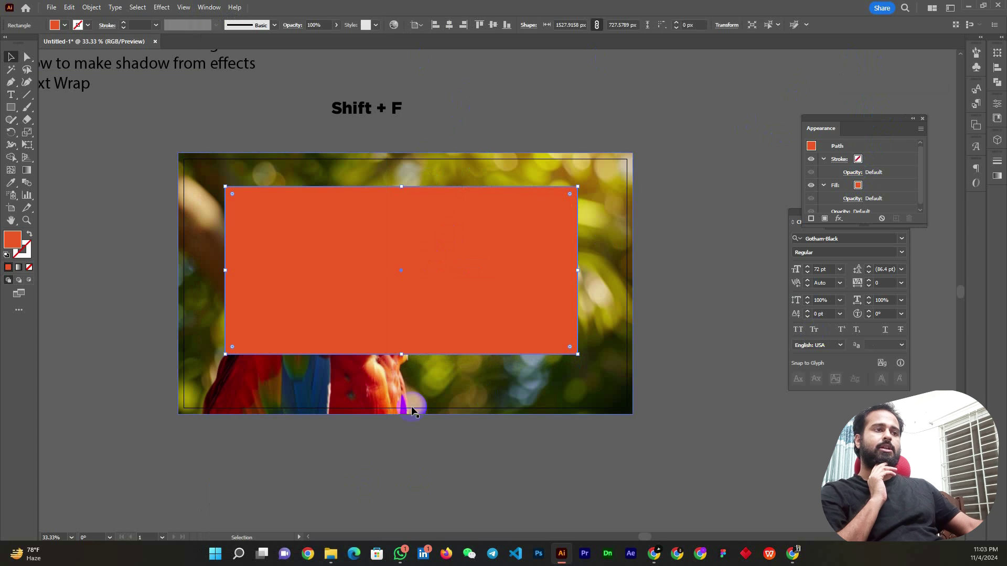
{"action": "left_click", "coordinate": [208, 8]}
{"action": "left_click", "coordinate": [262, 469]}
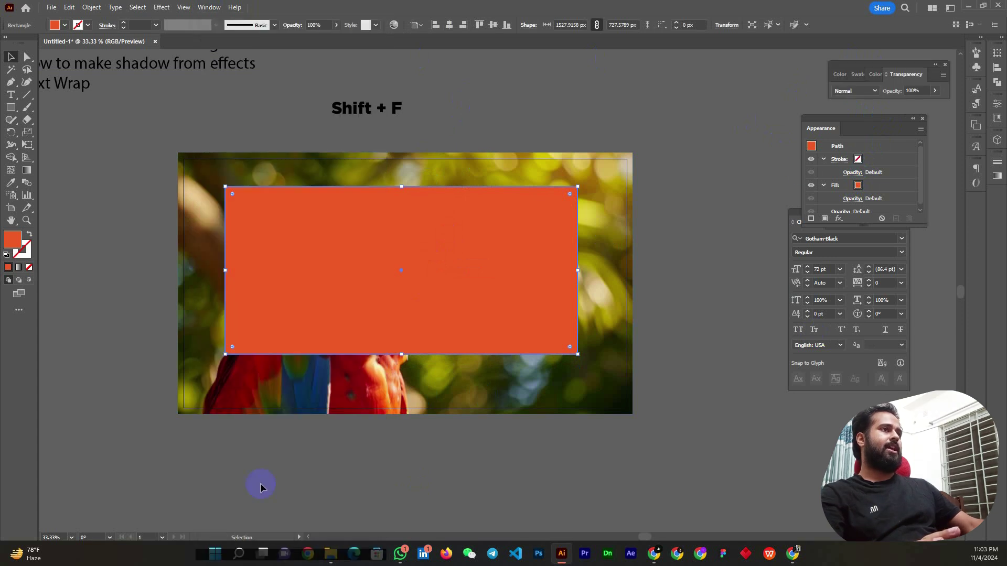
- Float the Transparency panel, move the Color panels top right, and reselect the orange rectangle
{"action": "mouse_move", "coordinate": [907, 73]}
{"action": "left_mouse_down"}
{"action": "mouse_move", "coordinate": [677, 75]}
{"action": "mouse_move", "coordinate": [656, 162]}
{"action": "left_mouse_up"}
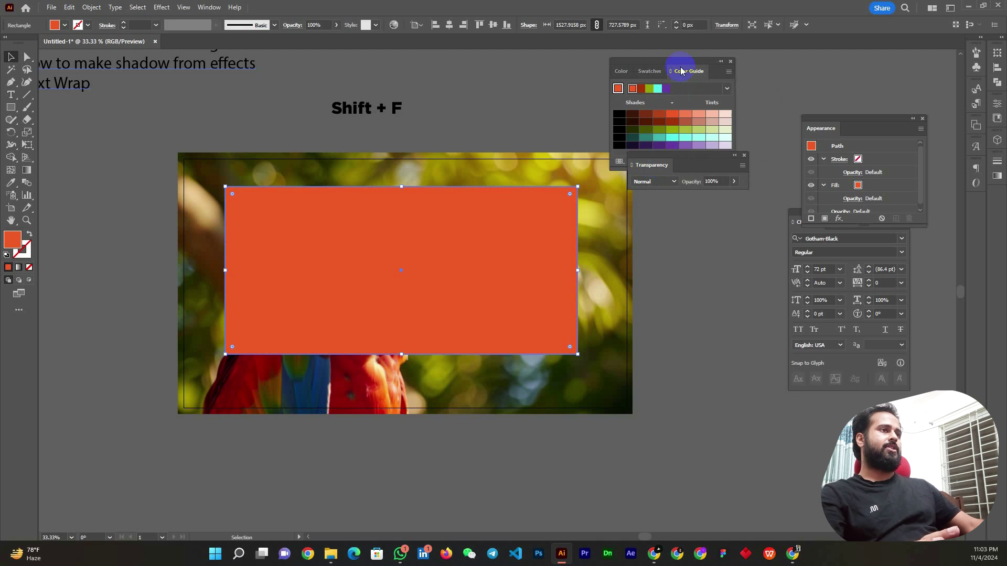
{"action": "left_click_drag", "start_coordinate": [689, 61], "coordinate": [926, 56]}
{"action": "mouse_move", "coordinate": [685, 156]}
{"action": "left_mouse_down"}
{"action": "mouse_move", "coordinate": [656, 117]}
{"action": "mouse_move", "coordinate": [587, 106]}
{"action": "left_mouse_up"}
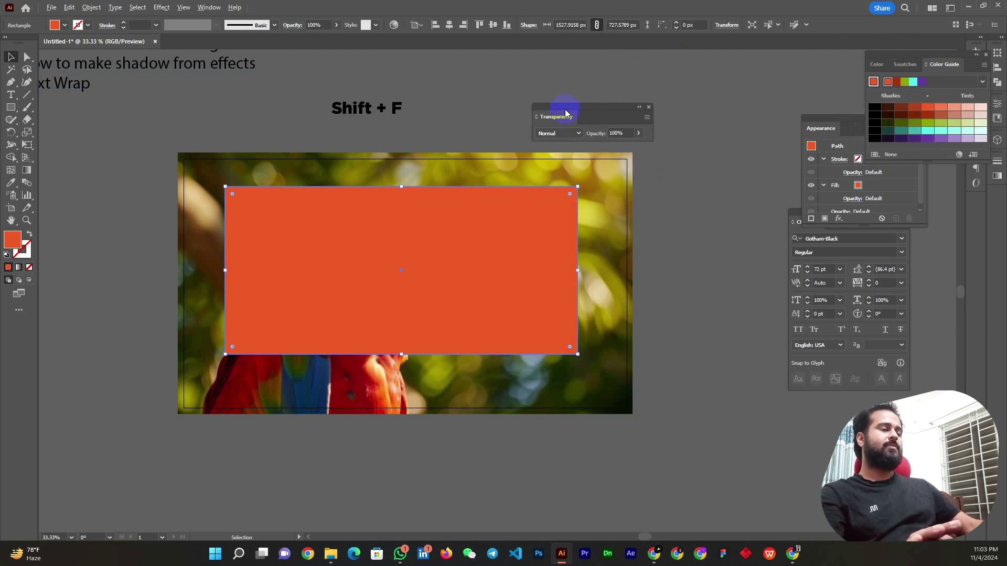
{"action": "key", "text": "ctrl+shift+a"}
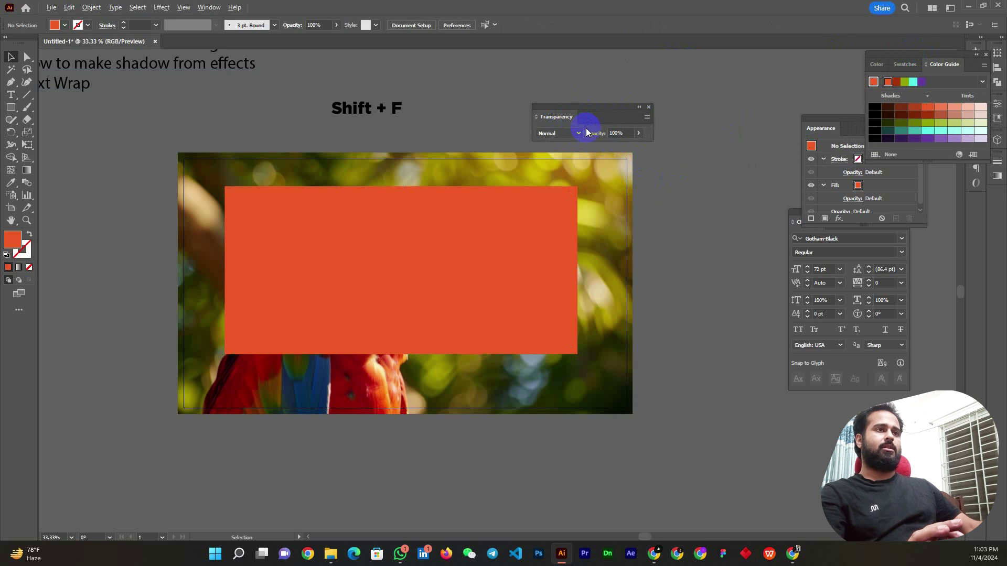
{"action": "left_click", "coordinate": [496, 221]}
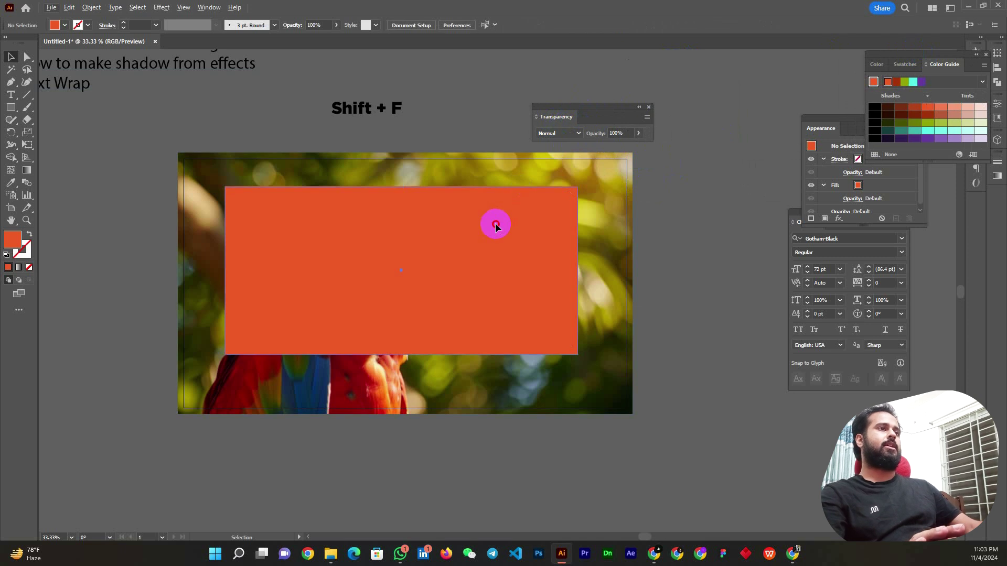
{"action": "scroll", "coordinate": [522, 217], "scroll_direction": "down", "scroll_amount": 2}
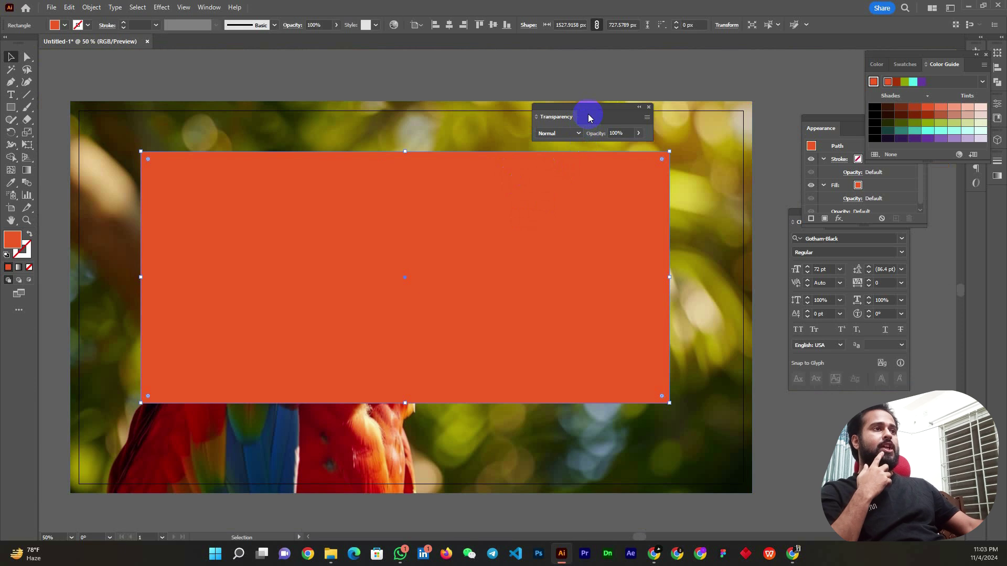
- Preview the rectangle at lower opacity, nudge it up, then restore Opacity to 100%
{"action": "left_click_drag", "start_coordinate": [588, 117], "coordinate": [591, 110]}
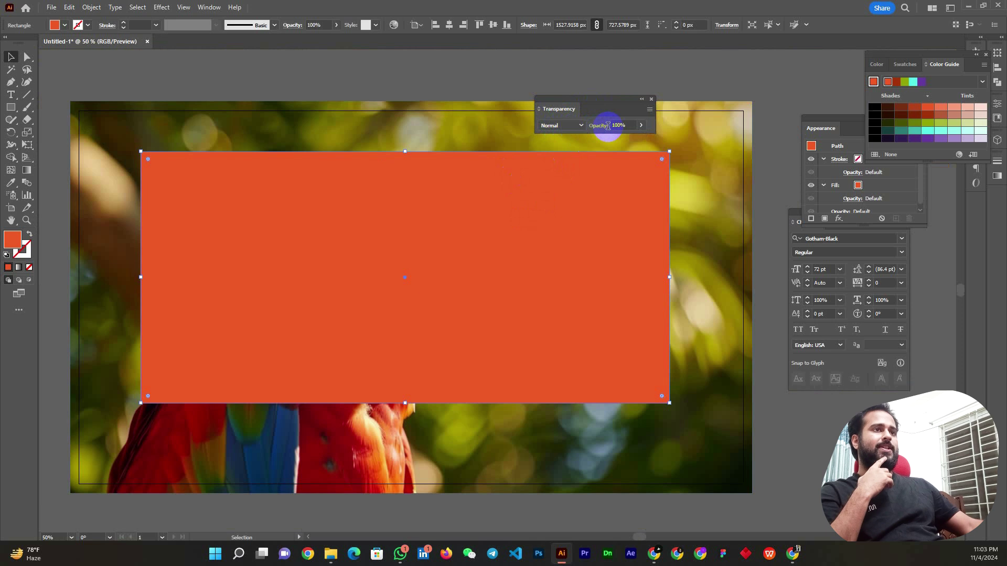
{"action": "left_click_drag", "start_coordinate": [440, 211], "coordinate": [456, 219]}
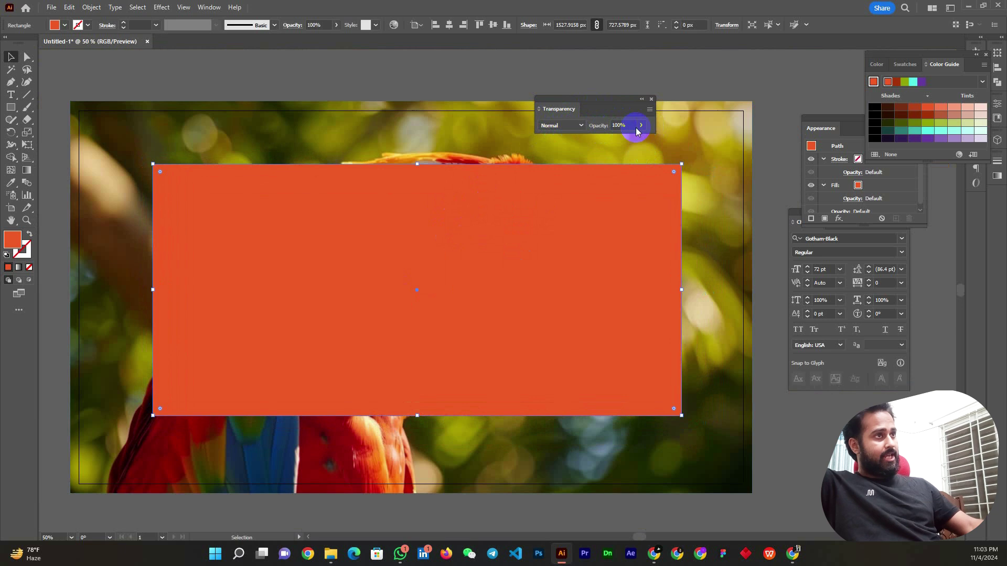
{"action": "left_click_drag", "start_coordinate": [638, 138], "coordinate": [623, 140]}
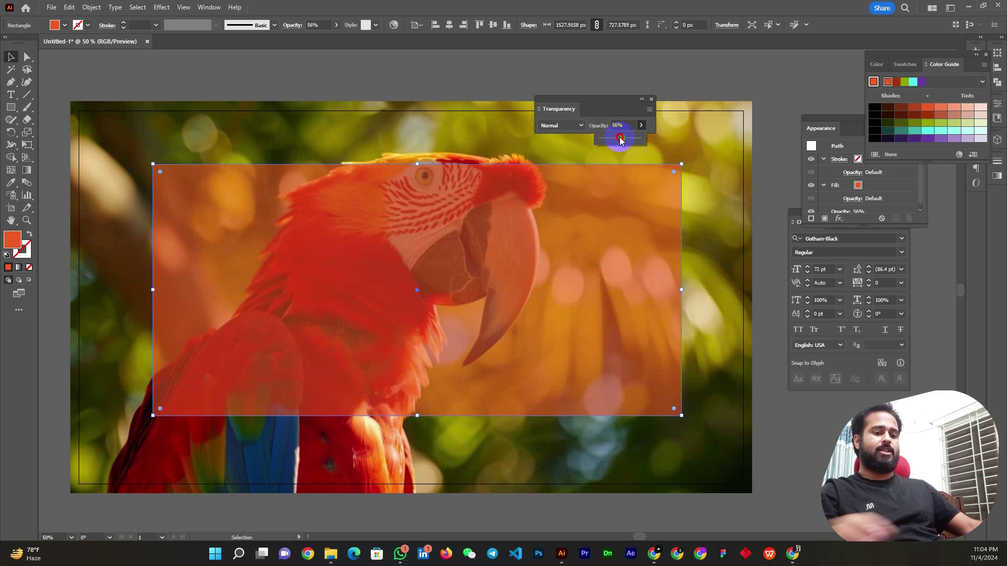
{"action": "left_click_drag", "start_coordinate": [440, 234], "coordinate": [442, 221]}
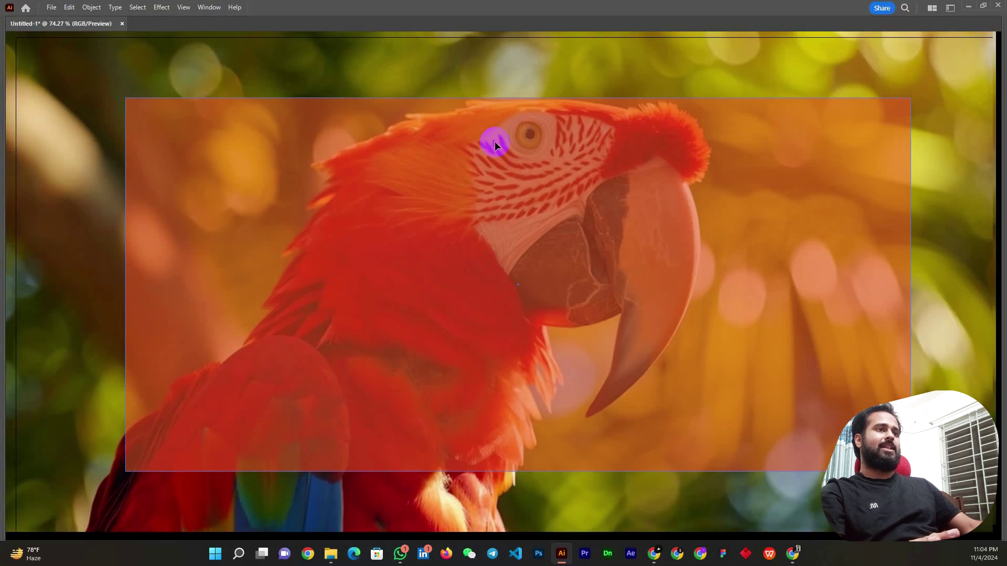
{"action": "scroll", "coordinate": [498, 173], "scroll_direction": "up", "scroll_amount": 1}
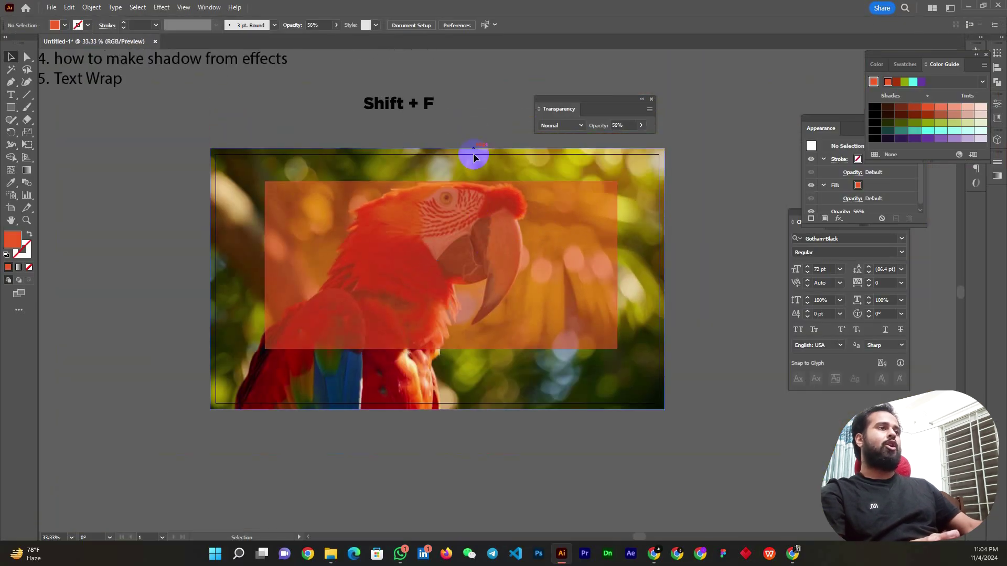
{"action": "scroll", "coordinate": [466, 238], "scroll_direction": "up", "scroll_amount": 1}
{"action": "left_click", "coordinate": [509, 218]}
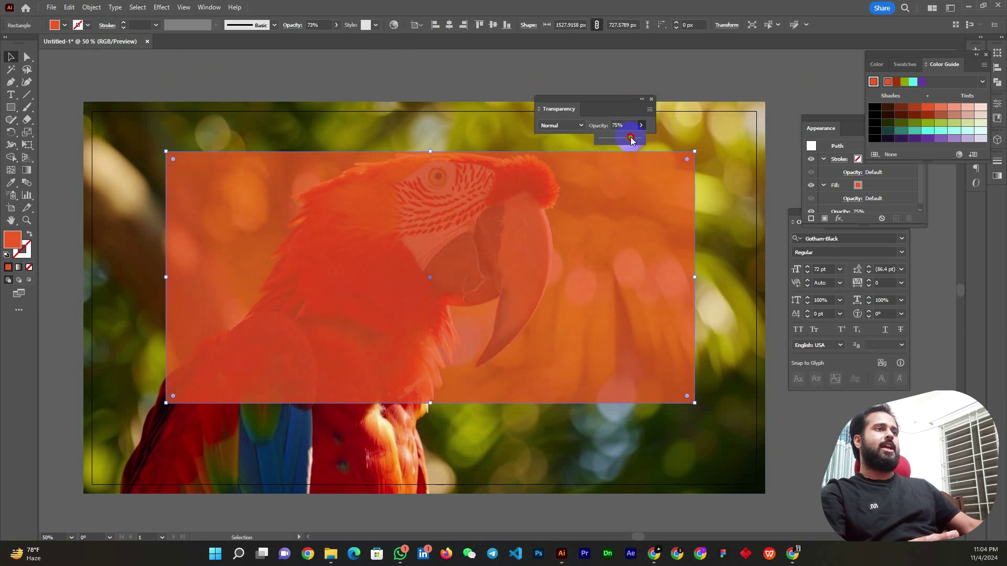
{"action": "left_click_drag", "start_coordinate": [623, 139], "coordinate": [644, 139]}
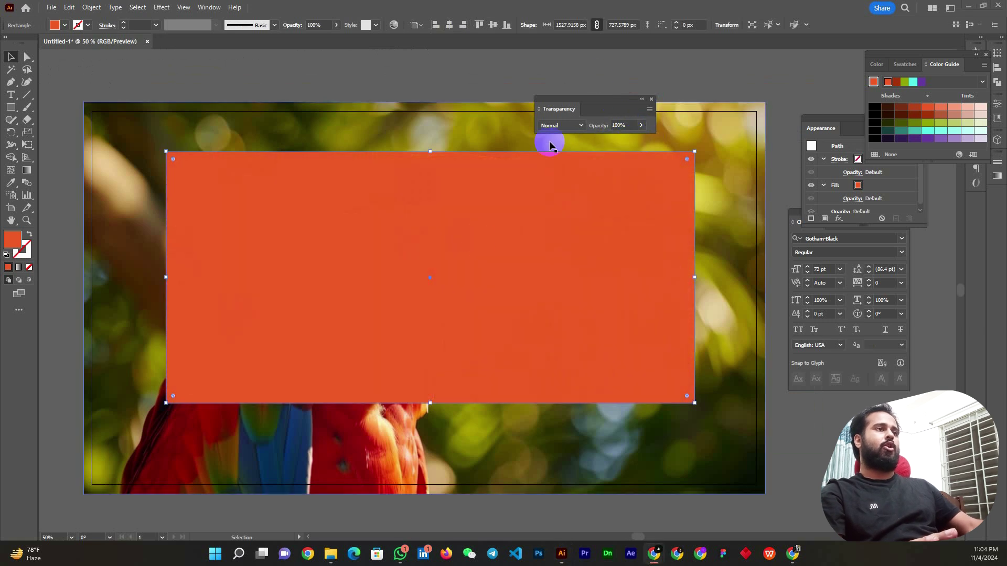
- Nudge the red rectangle up and preview it with the Darken blend mode
{"action": "left_click_drag", "start_coordinate": [477, 259], "coordinate": [477, 253]}
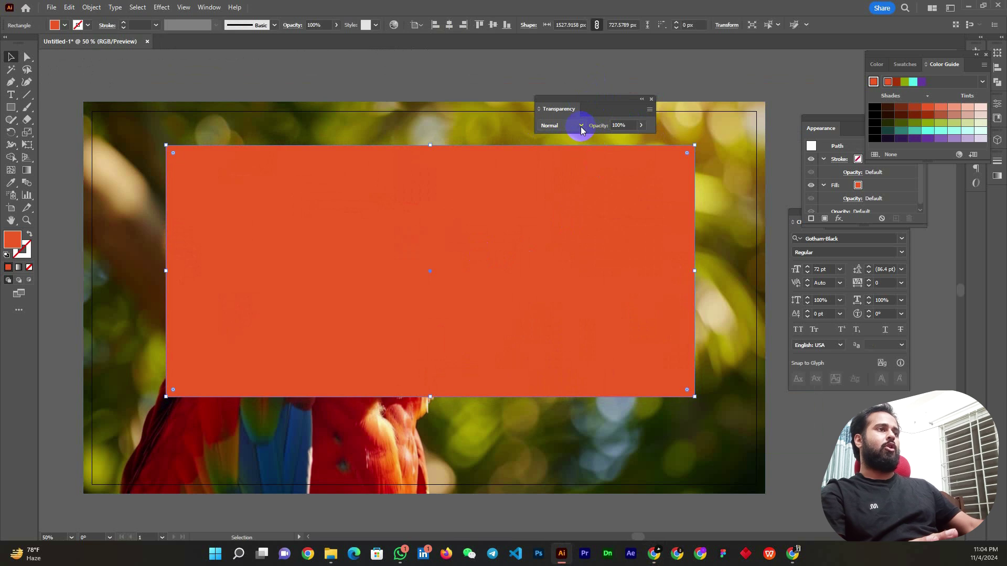
{"action": "left_click_drag", "start_coordinate": [603, 103], "coordinate": [713, 68]}
{"action": "left_click", "coordinate": [685, 91]}
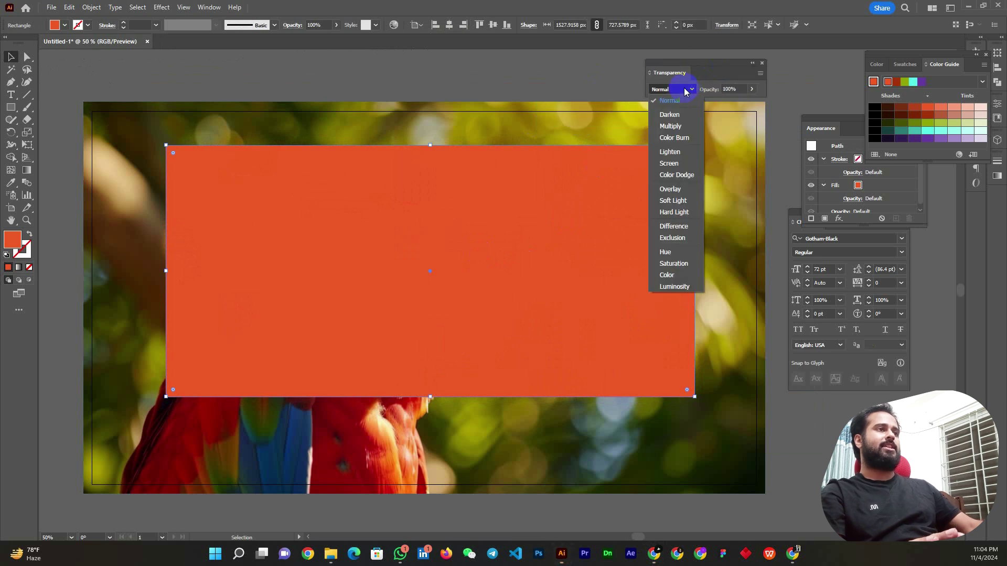
{"action": "left_click", "coordinate": [677, 117]}
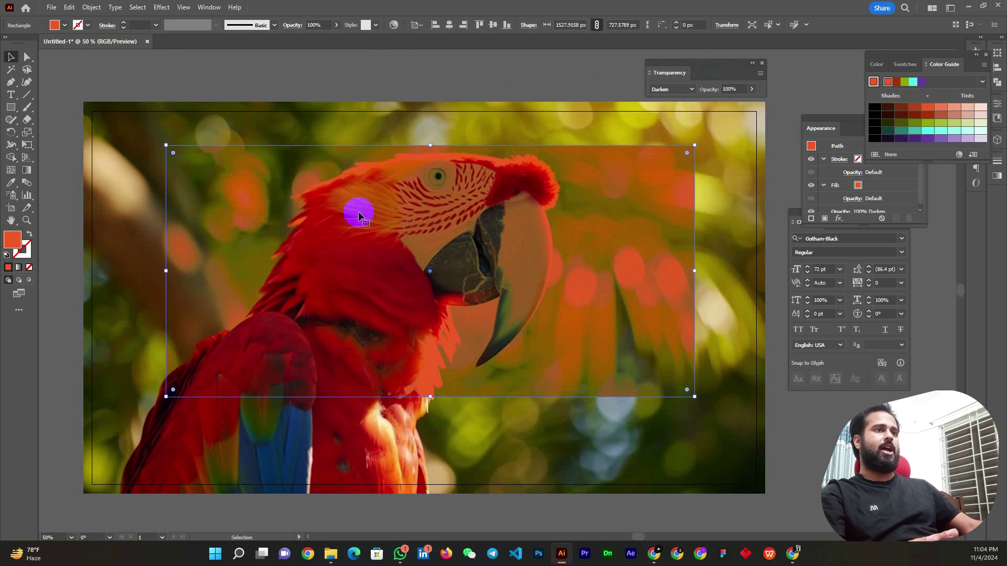
{"action": "left_click", "coordinate": [414, 52]}
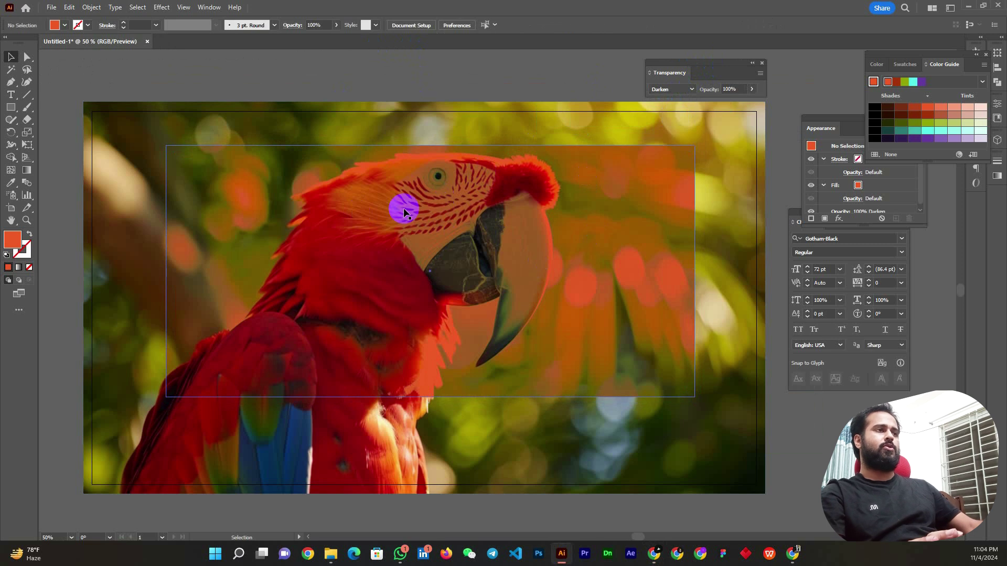
- Switch the rectangle's blend mode to Multiply and preview the result
{"action": "left_click", "coordinate": [672, 90]}
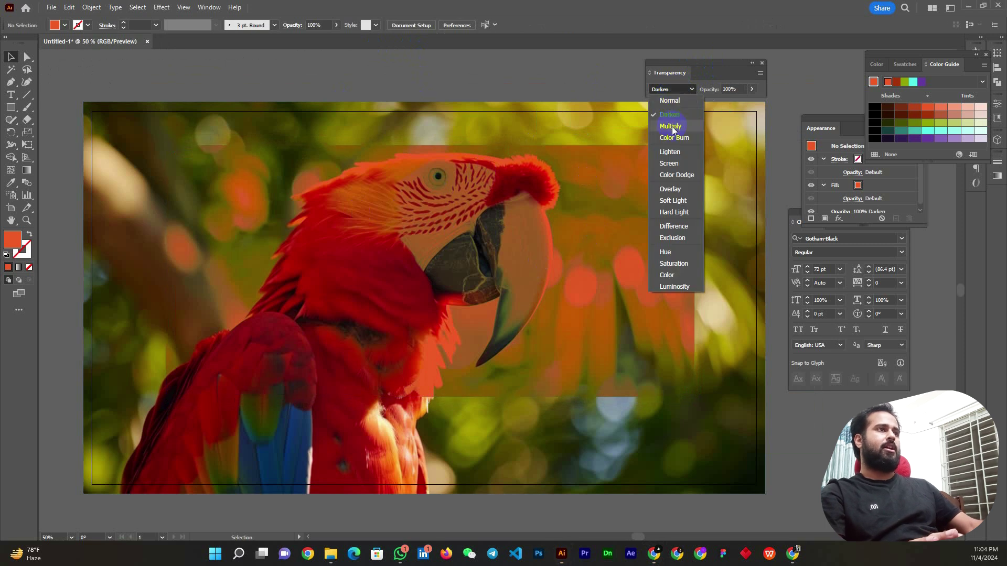
{"action": "key", "text": "Escape"}
{"action": "left_click", "coordinate": [589, 200]}
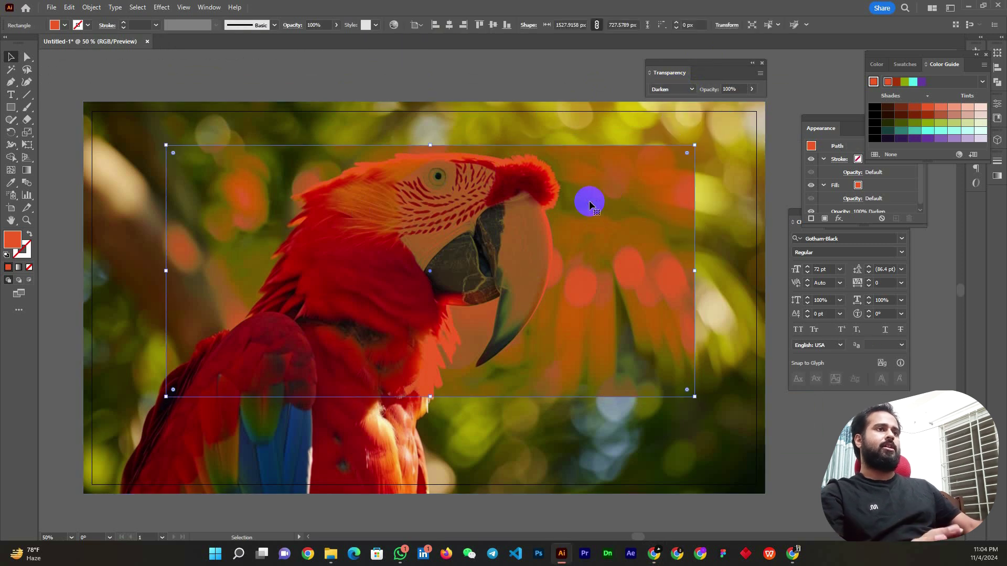
{"action": "left_click", "coordinate": [672, 89]}
{"action": "left_click", "coordinate": [668, 128]}
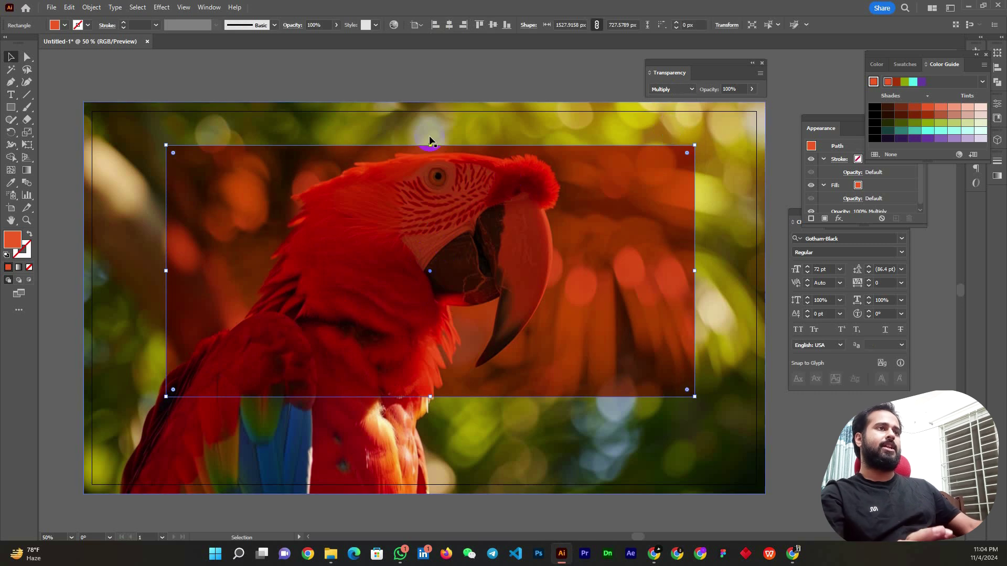
{"action": "left_click", "coordinate": [438, 79]}
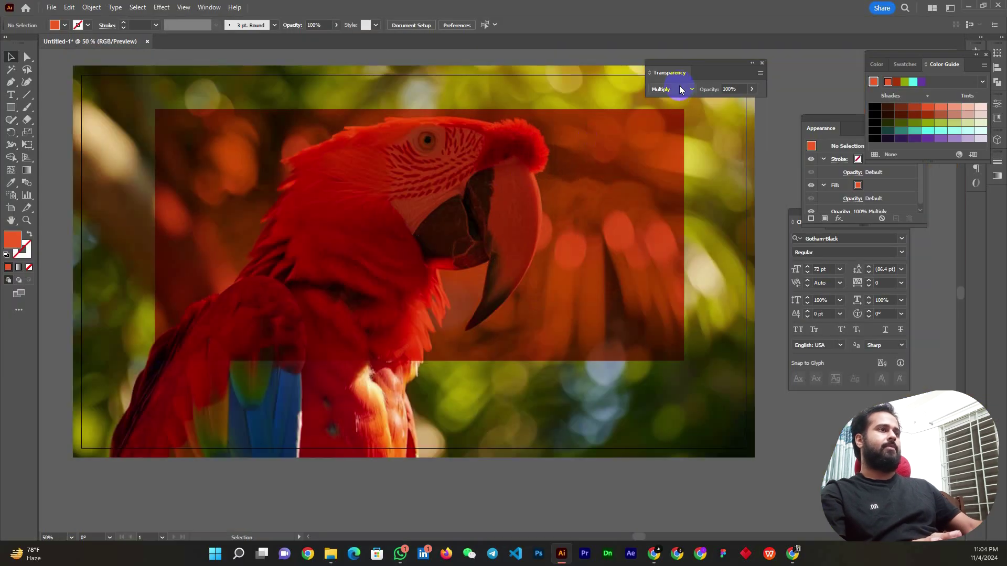
- Try Lighten, Screen, Overlay and Soft Light, ending on Hard Light
{"action": "left_click", "coordinate": [680, 111]}
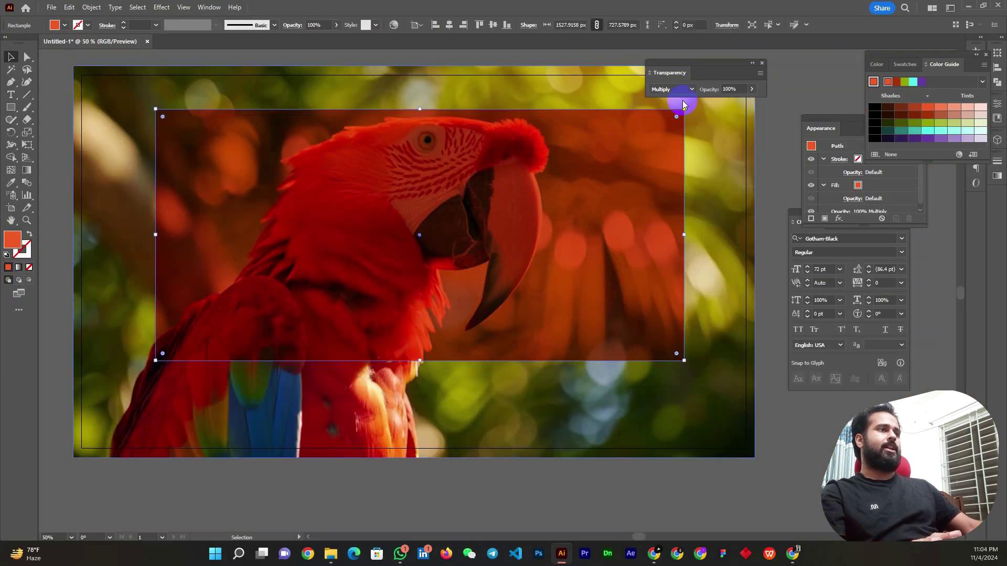
{"action": "left_click", "coordinate": [682, 89]}
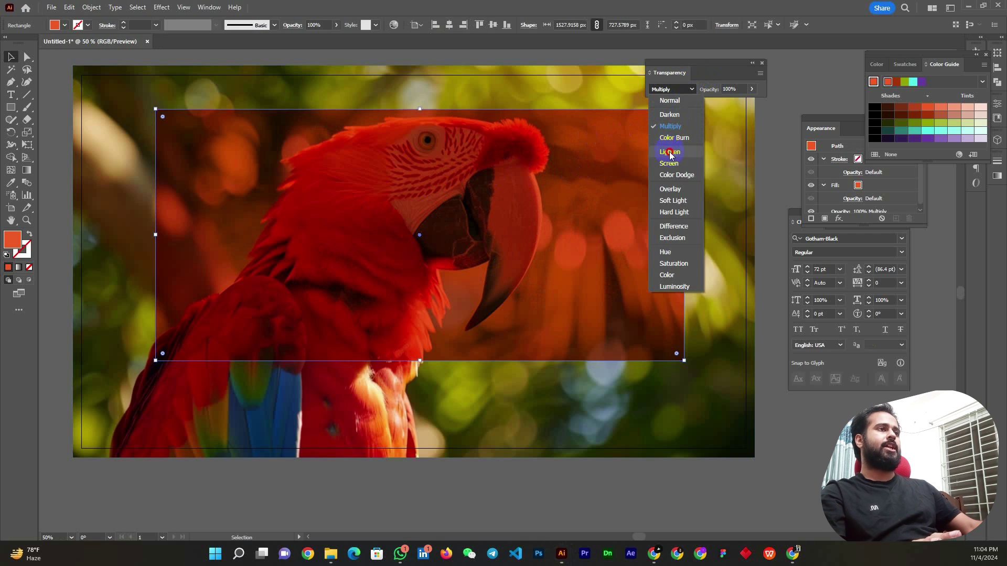
{"action": "left_click", "coordinate": [670, 152]}
{"action": "left_click", "coordinate": [672, 90]}
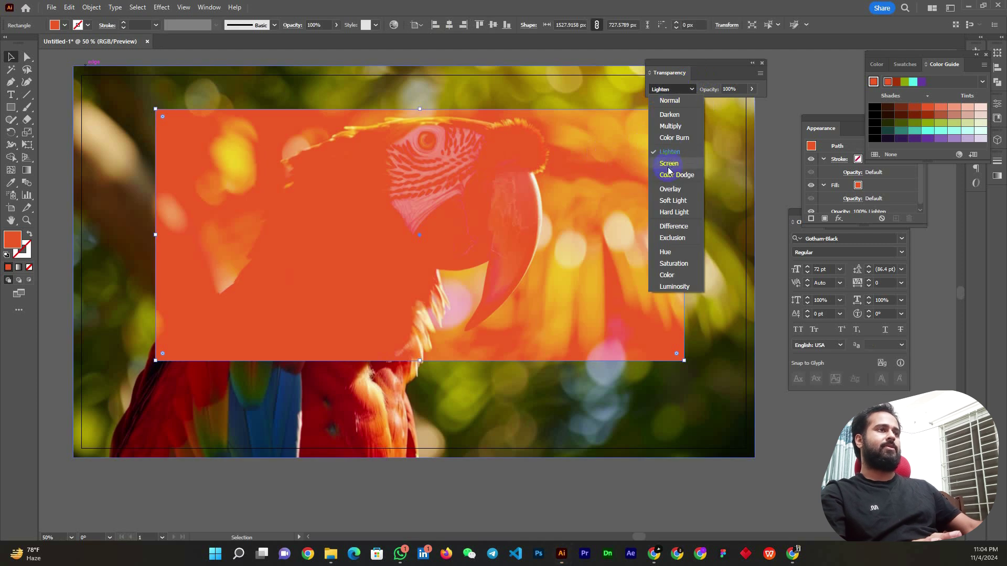
{"action": "left_click", "coordinate": [668, 163]}
{"action": "left_click", "coordinate": [679, 90]}
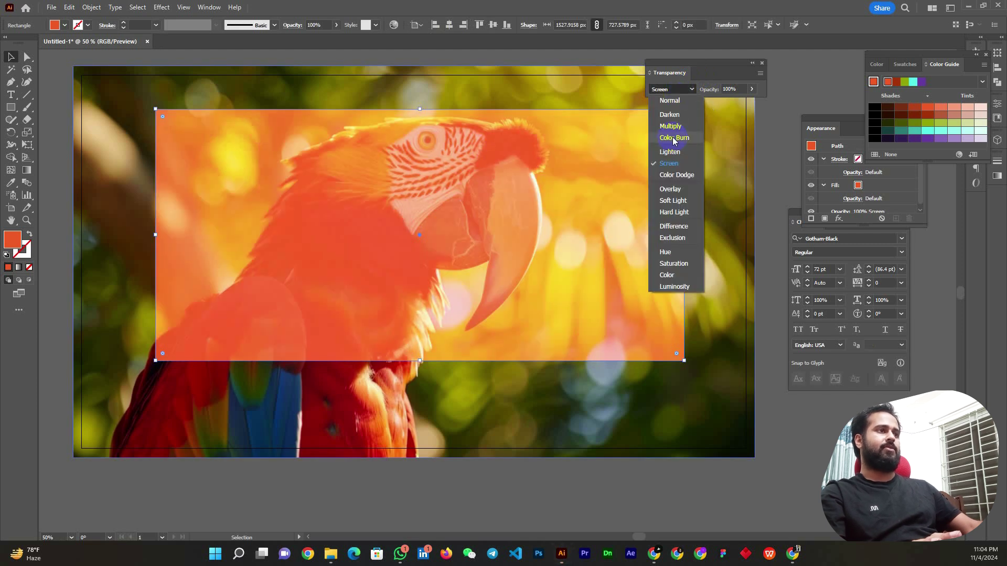
{"action": "left_click", "coordinate": [677, 191]}
{"action": "left_click", "coordinate": [673, 90]}
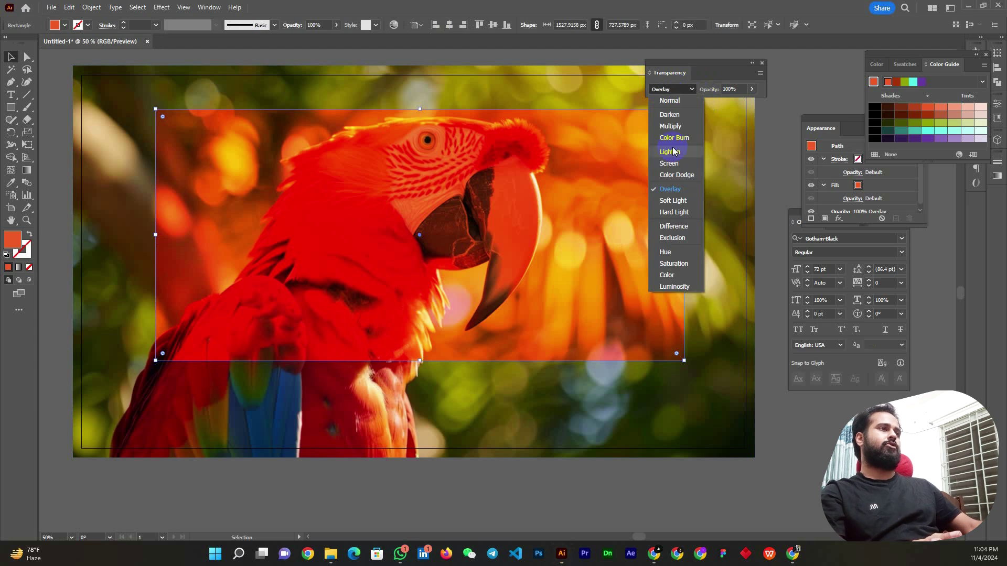
{"action": "left_click", "coordinate": [683, 202]}
{"action": "left_click", "coordinate": [675, 91]}
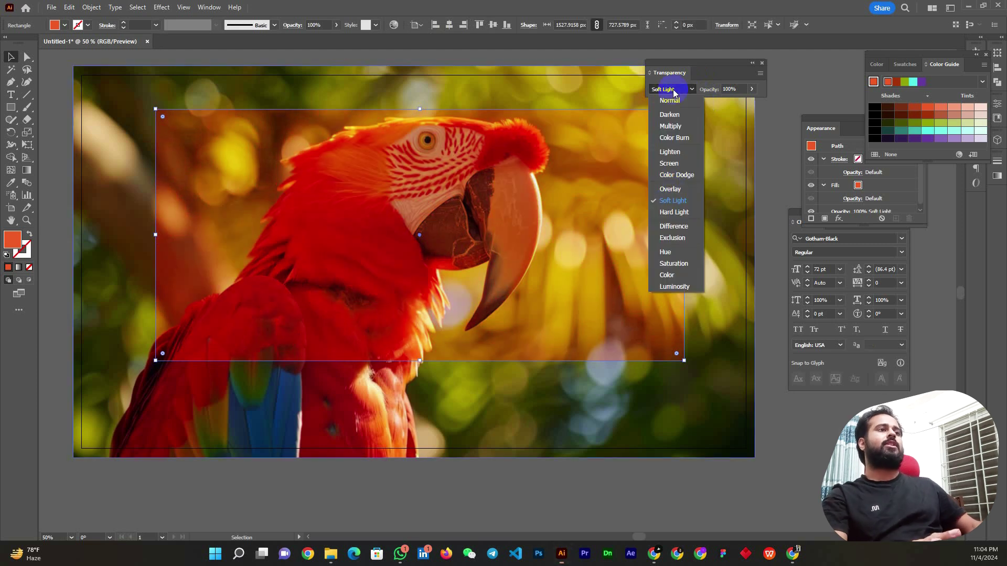
{"action": "left_click", "coordinate": [674, 212]}
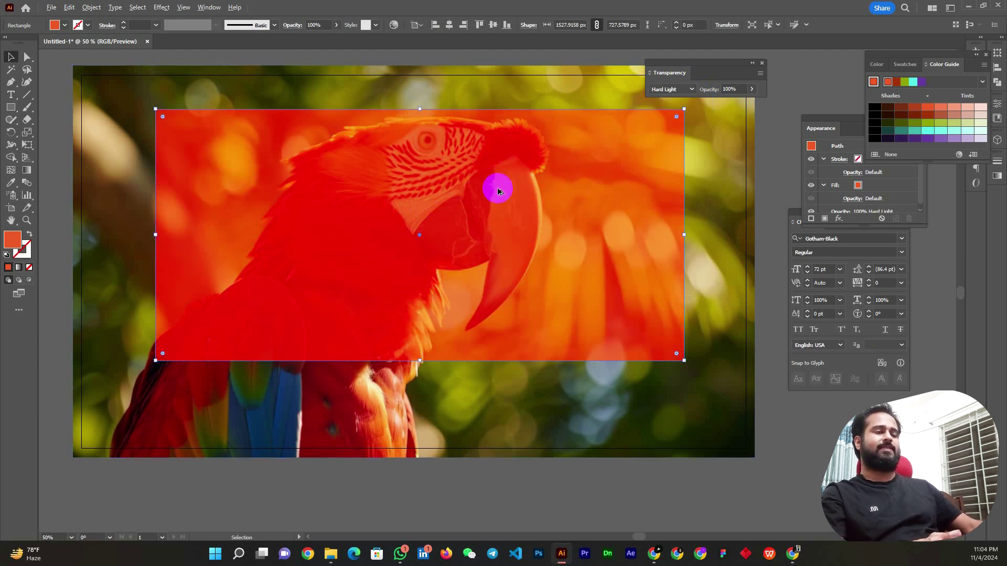
{"action": "scroll", "coordinate": [497, 189], "scroll_direction": "down", "scroll_amount": 2}
{"action": "scroll", "coordinate": [659, 190], "scroll_direction": "up", "scroll_amount": 2}
- Shift the red rectangle left and type the title 'The Bird In the World' on it
{"action": "key", "text": "ctrl+plus"}
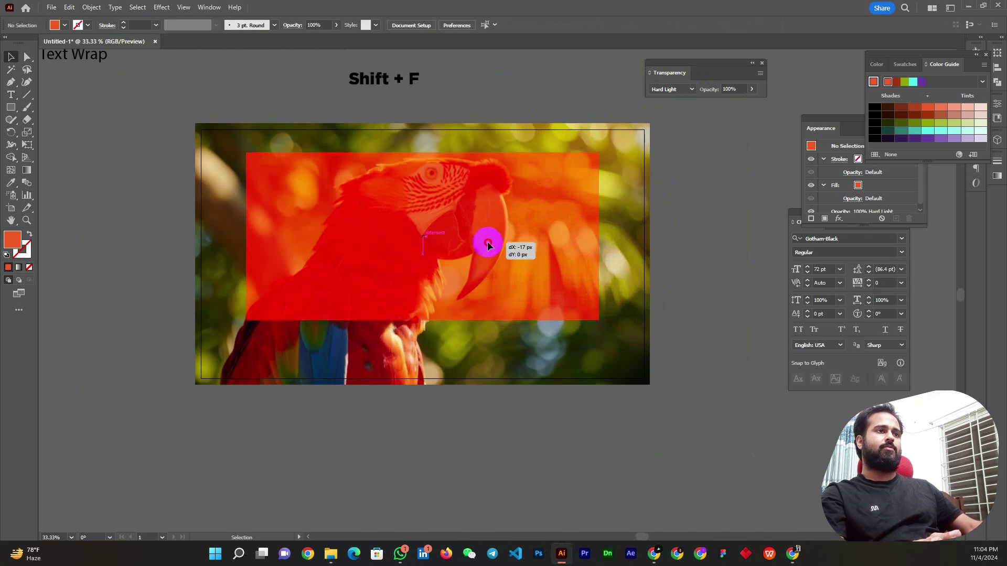
{"action": "mouse_move", "coordinate": [576, 236]}
{"action": "left_mouse_down"}
{"action": "mouse_move", "coordinate": [485, 262]}
{"action": "mouse_move", "coordinate": [467, 244]}
{"action": "left_mouse_up"}
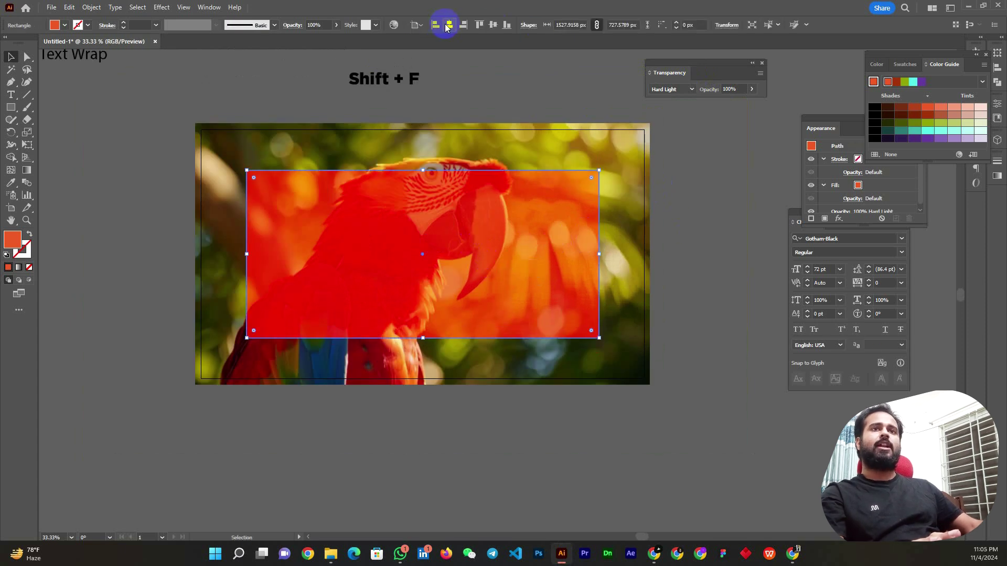
{"action": "left_click", "coordinate": [671, 205]}
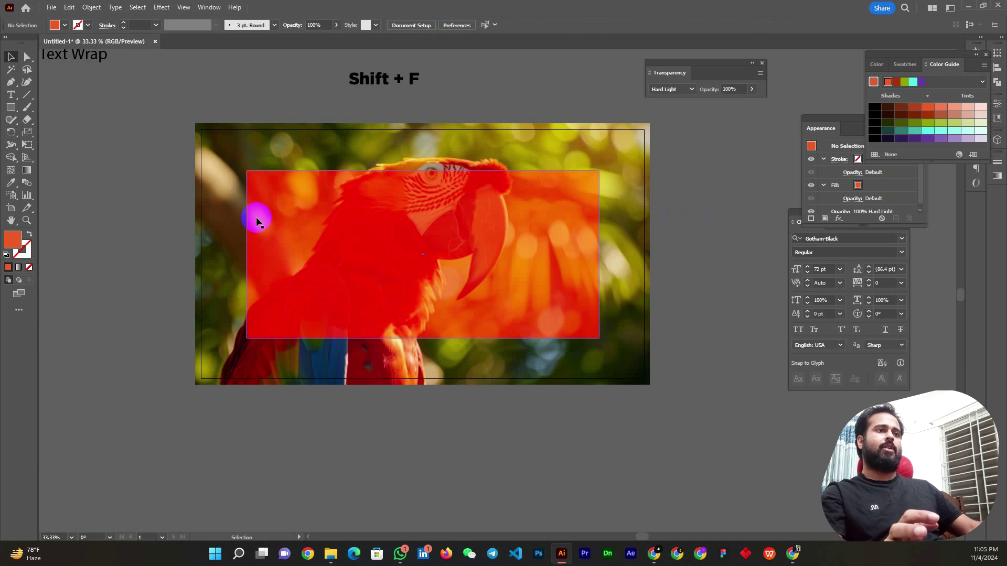
{"action": "left_click", "coordinate": [16, 98]}
{"action": "left_click", "coordinate": [388, 255]}
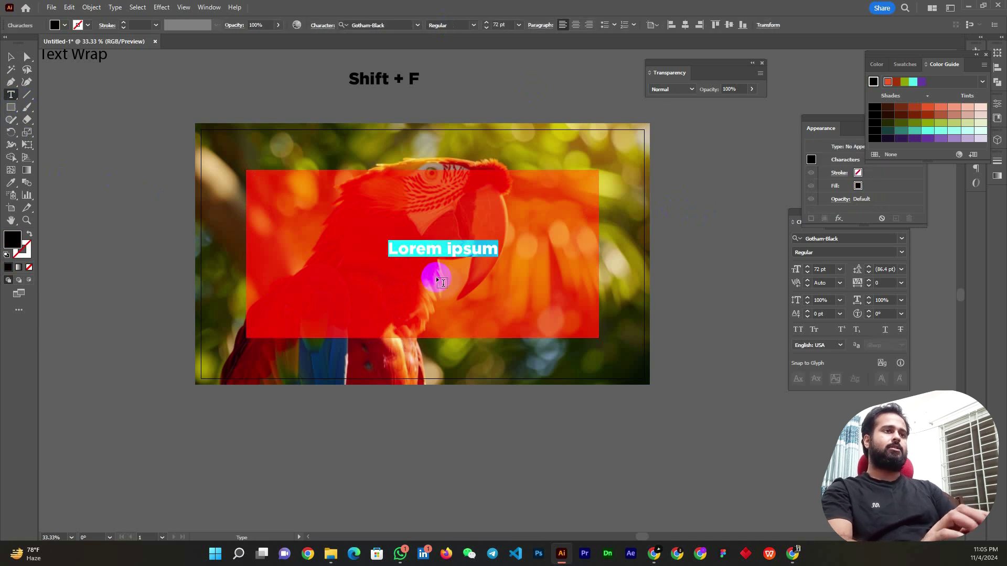
{"action": "type", "text": "The Bir"}
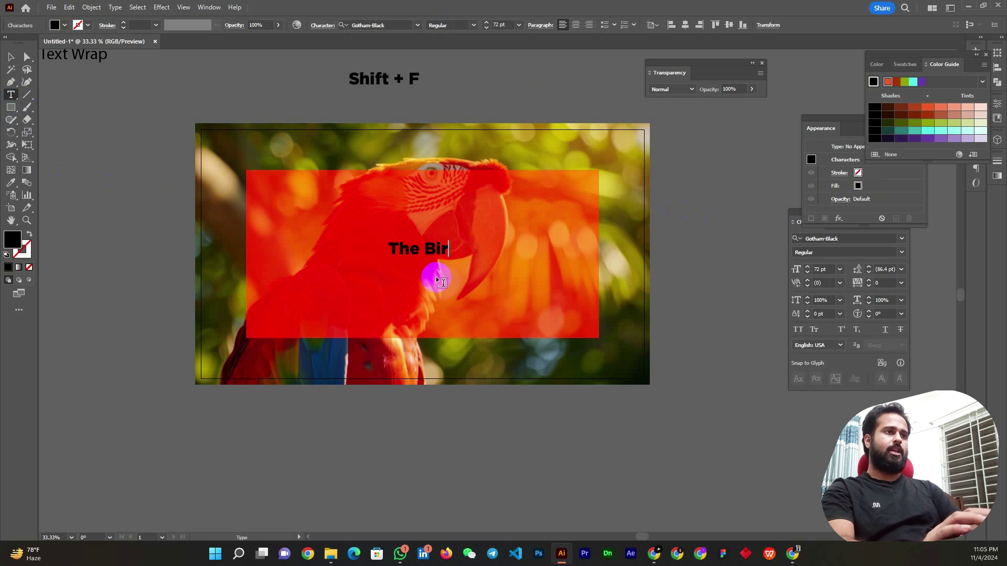
{"action": "type", "text": "Wo"}
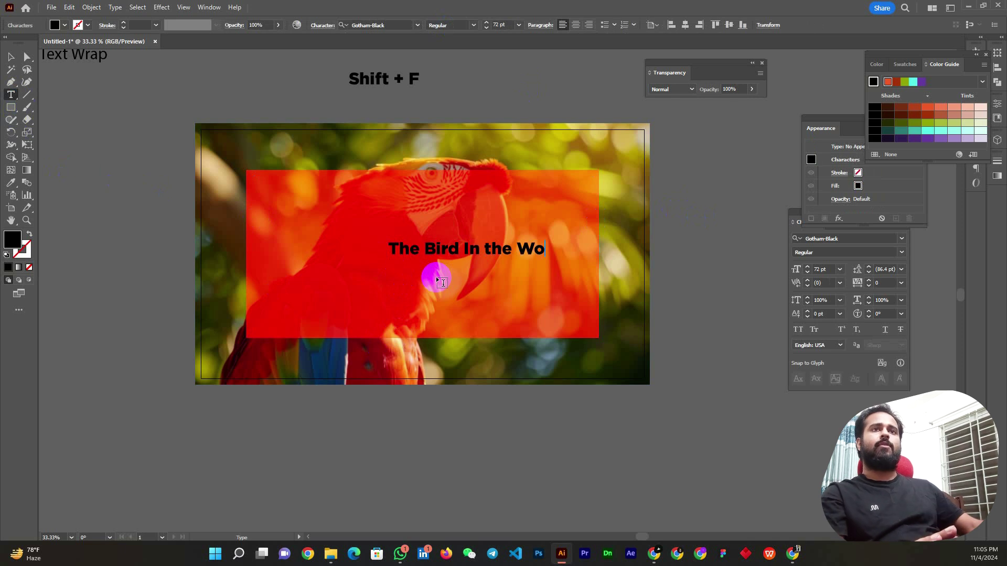
{"action": "type", "text": "rld"}
- Fill the title white and centre it horizontally on the artboard
{"action": "left_click", "coordinate": [11, 56]}
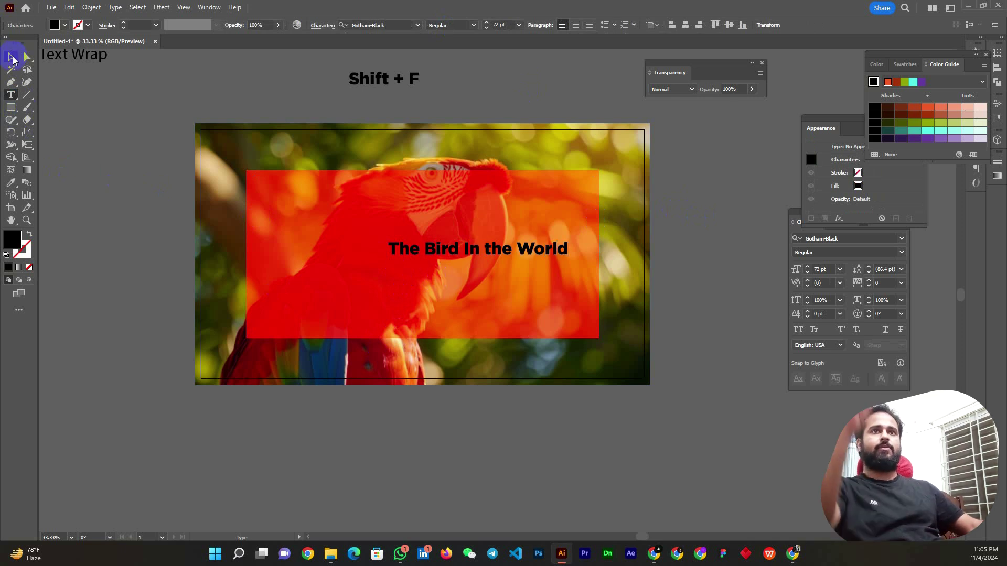
{"action": "left_click", "coordinate": [65, 25]}
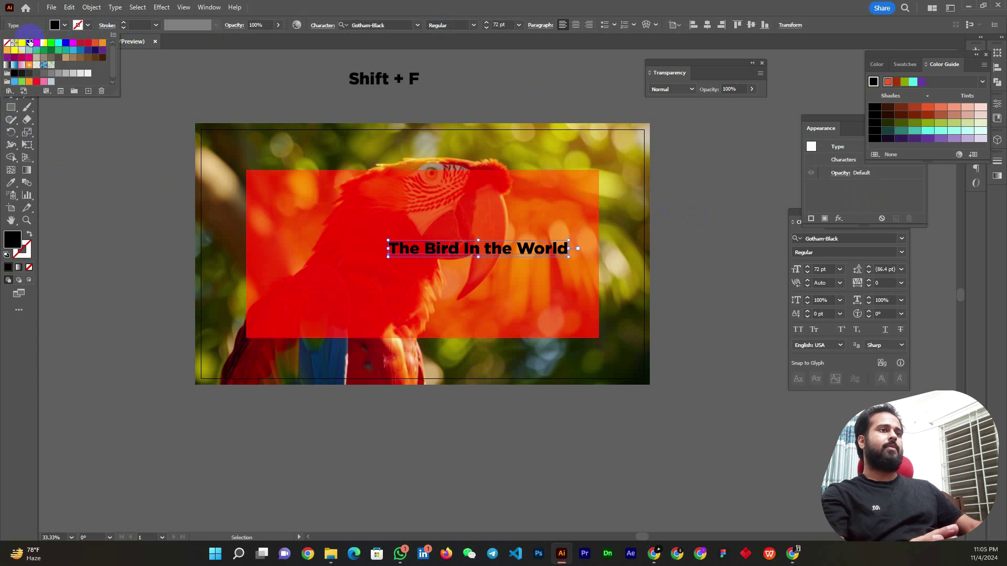
{"action": "left_click", "coordinate": [21, 46]}
{"action": "left_click", "coordinate": [487, 255]}
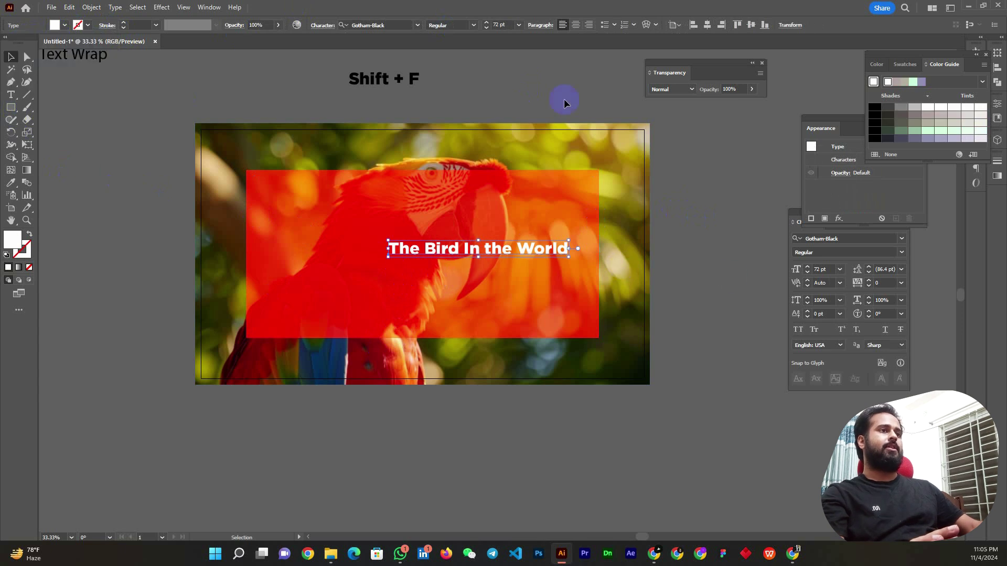
{"action": "left_click", "coordinate": [707, 25]}
- Centre the title vertically, then preview the artwork full-screen with Shift+F
{"action": "left_click", "coordinate": [751, 25]}
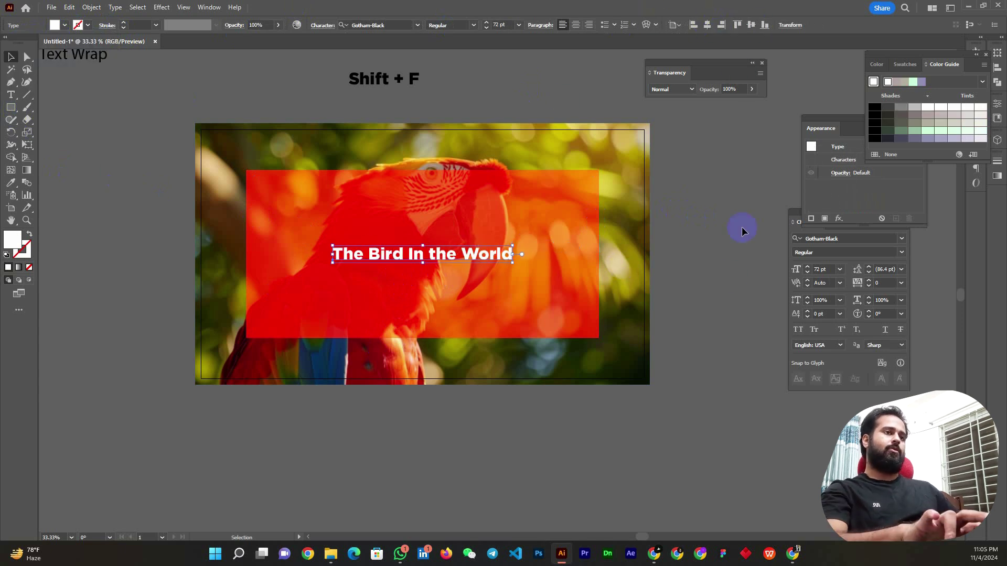
{"action": "left_click", "coordinate": [466, 297]}
{"action": "scroll", "coordinate": [466, 298], "scroll_direction": "down", "scroll_amount": 1}
{"action": "scroll", "coordinate": [466, 298], "scroll_direction": "down", "scroll_amount": 2}
{"action": "key", "text": "shift+f"}
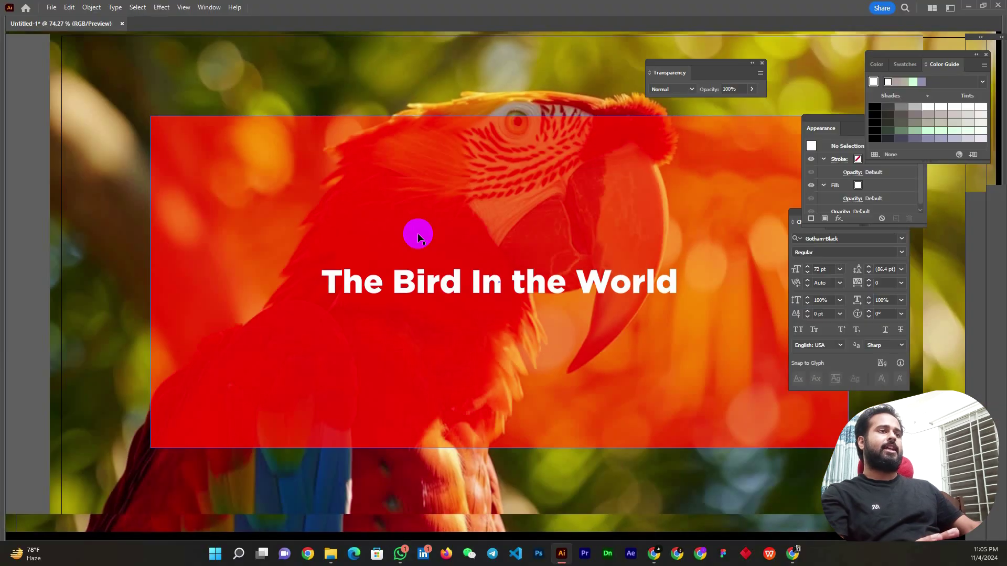
{"action": "key", "text": "Escape"}
- Compare full-screen previews without and with the red rectangle, restoring it via undo
{"action": "left_click_drag", "start_coordinate": [429, 313], "coordinate": [759, 459]}
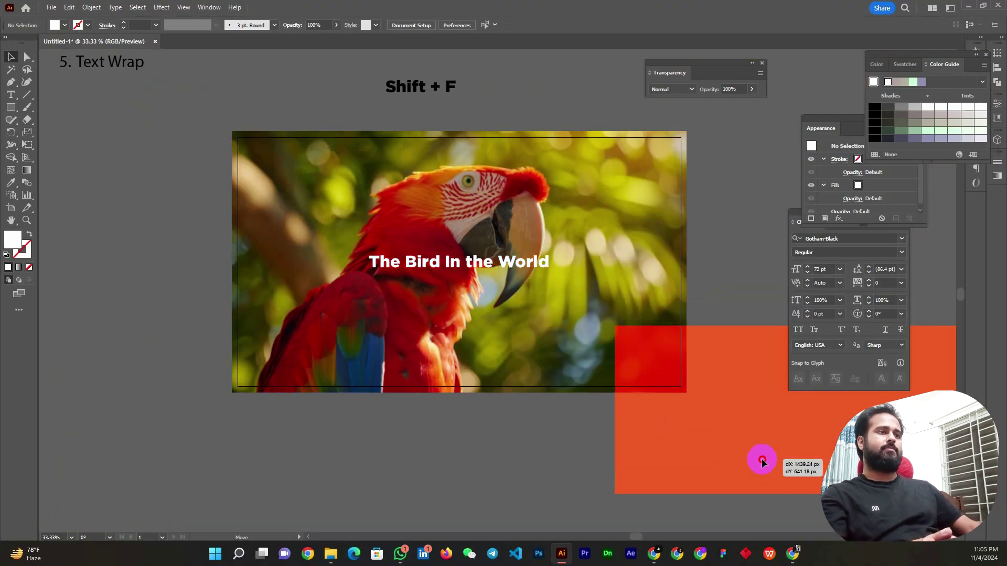
{"action": "key", "text": "shift+f"}
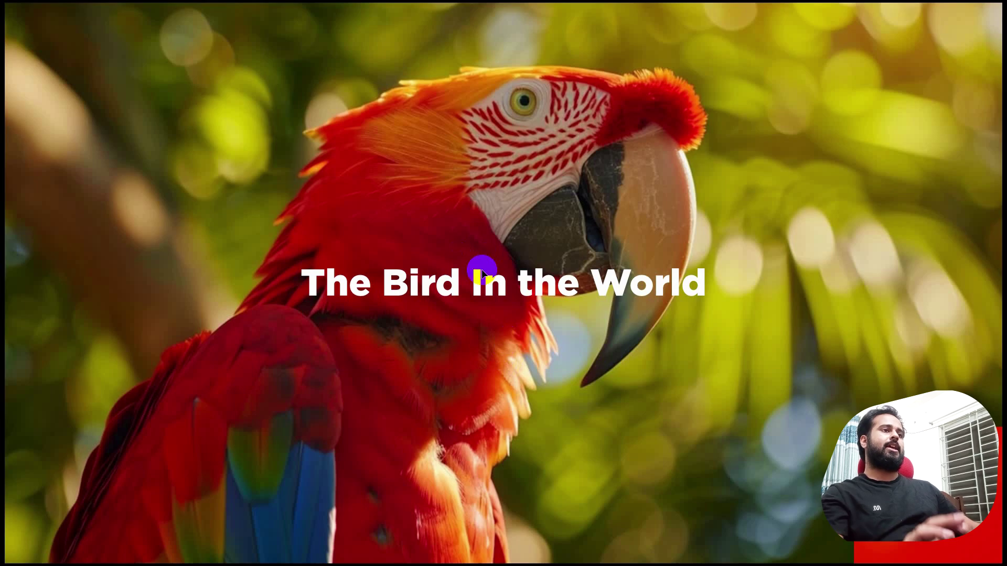
{"action": "key", "text": "Escape"}
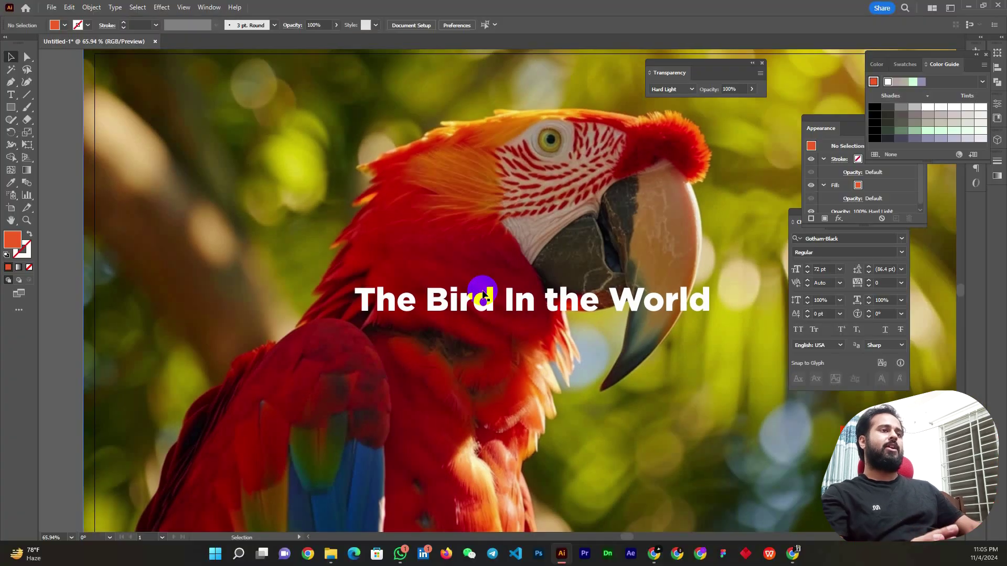
{"action": "key", "text": "ctrl+z"}
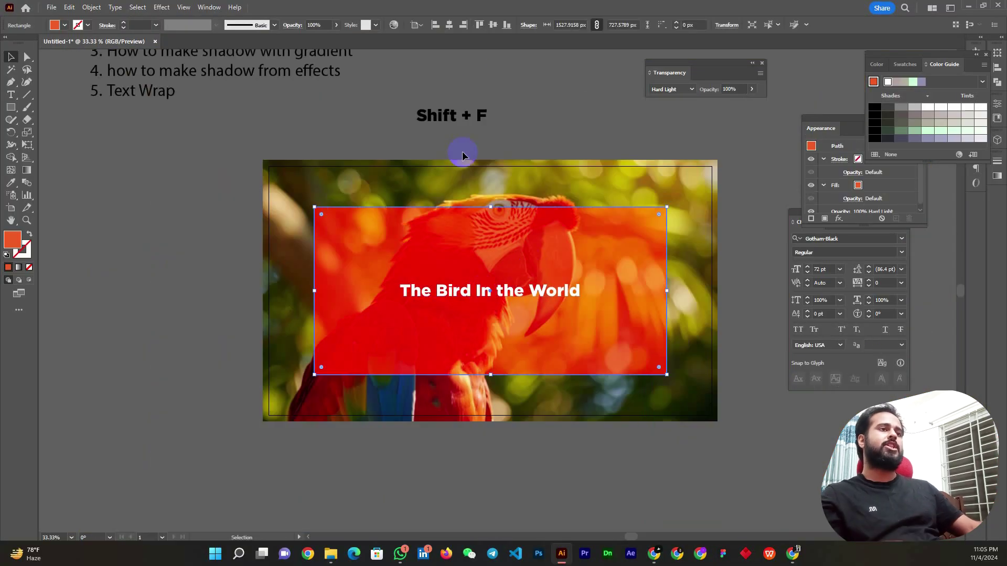
{"action": "key", "text": "shift+f"}
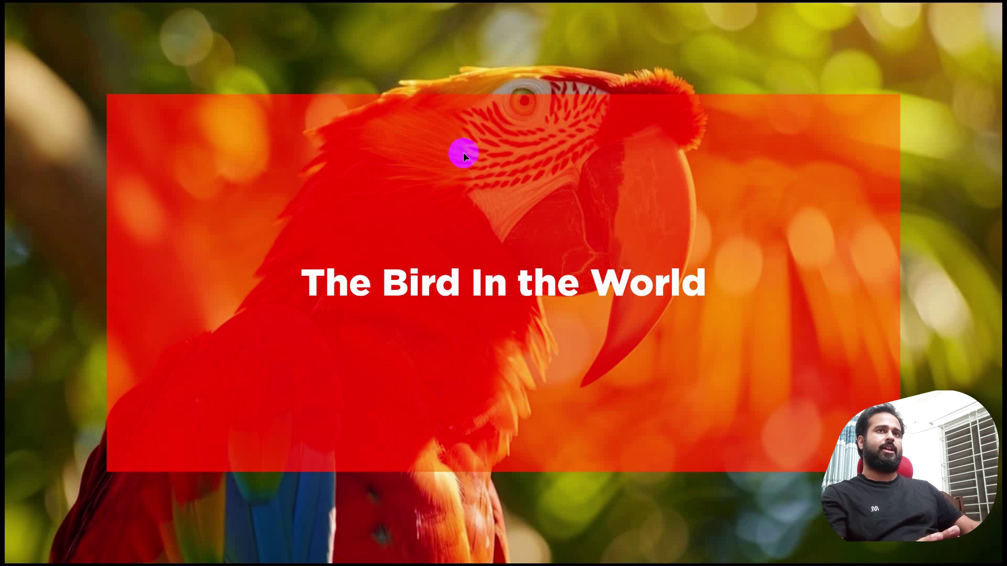
{"action": "key", "text": "Escape"}
{"action": "scroll", "coordinate": [410, 144], "scroll_direction": "down", "scroll_amount": 1}
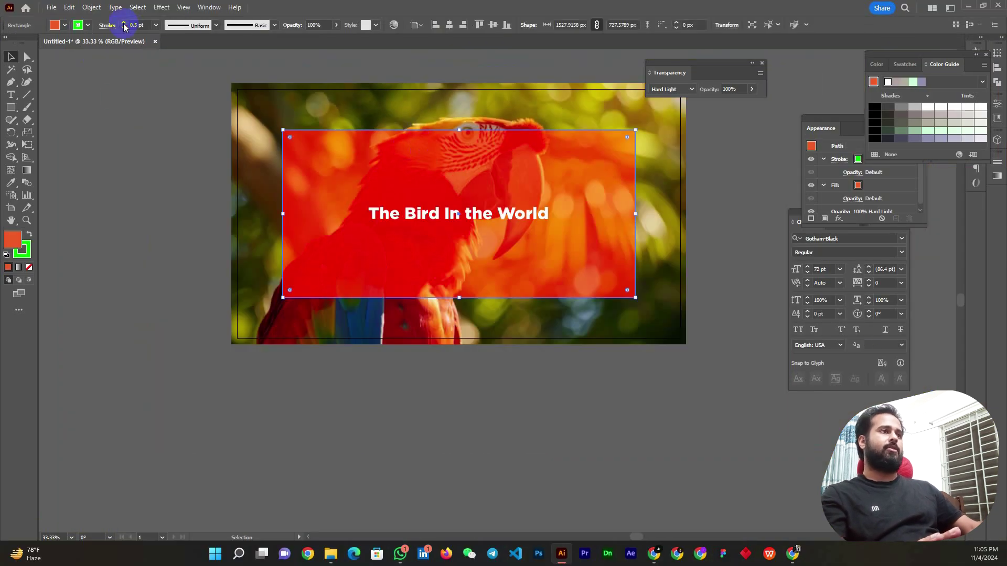
- Preview the green-outlined rectangle full screen, return to normal view, and reselect the rectangle
{"action": "left_click", "coordinate": [728, 190]}
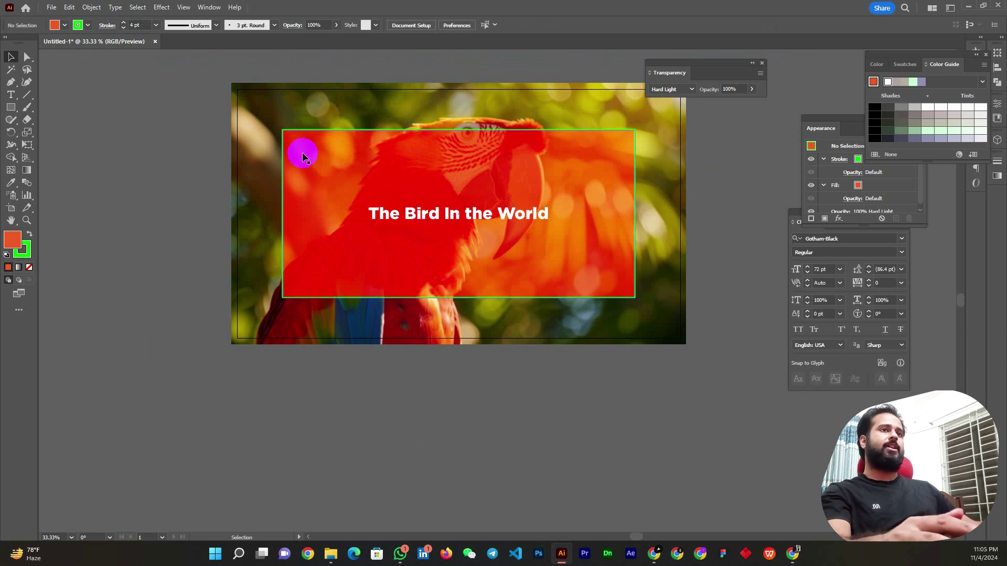
{"action": "key", "text": "shift+f"}
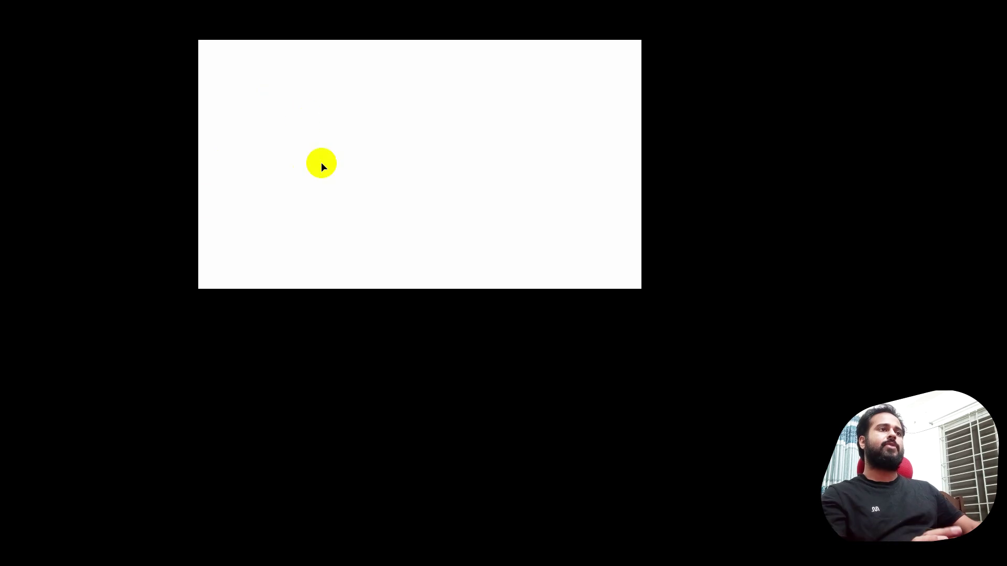
{"action": "key", "text": "Escape"}
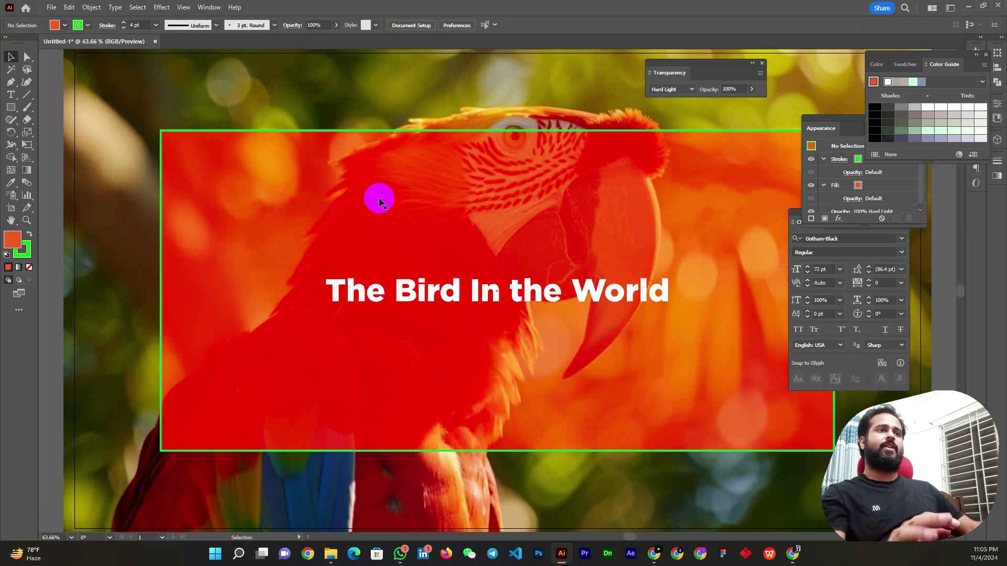
{"action": "scroll", "coordinate": [365, 198], "scroll_direction": "up", "scroll_amount": 1}
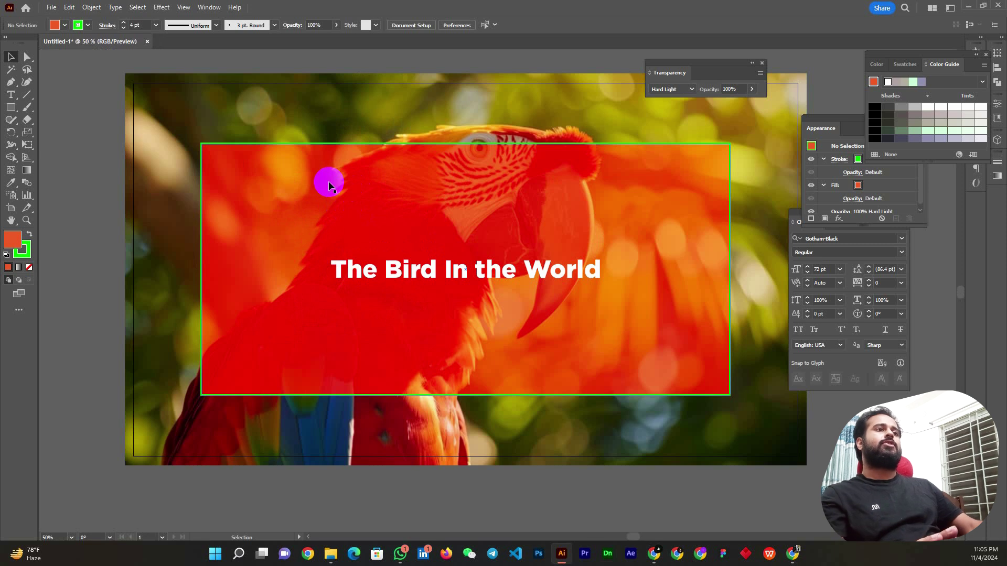
{"action": "key", "text": "shift+f"}
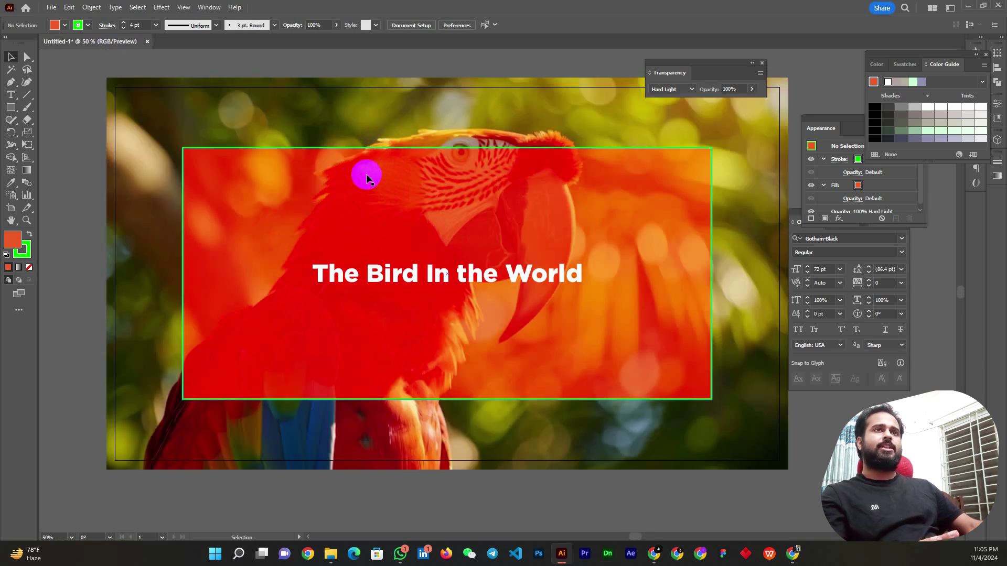
{"action": "left_click", "coordinate": [349, 194]}
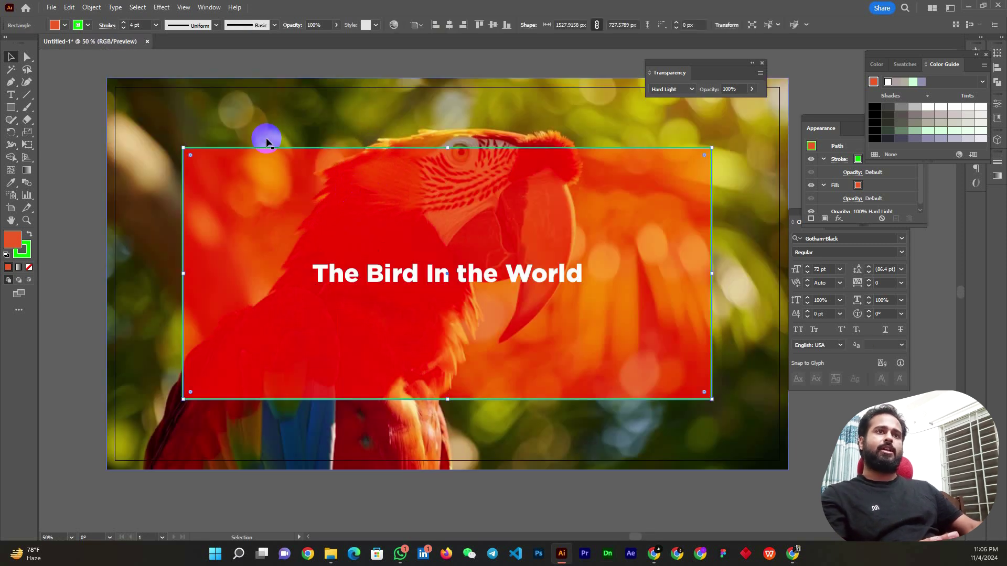
{"action": "left_click", "coordinate": [171, 9]}
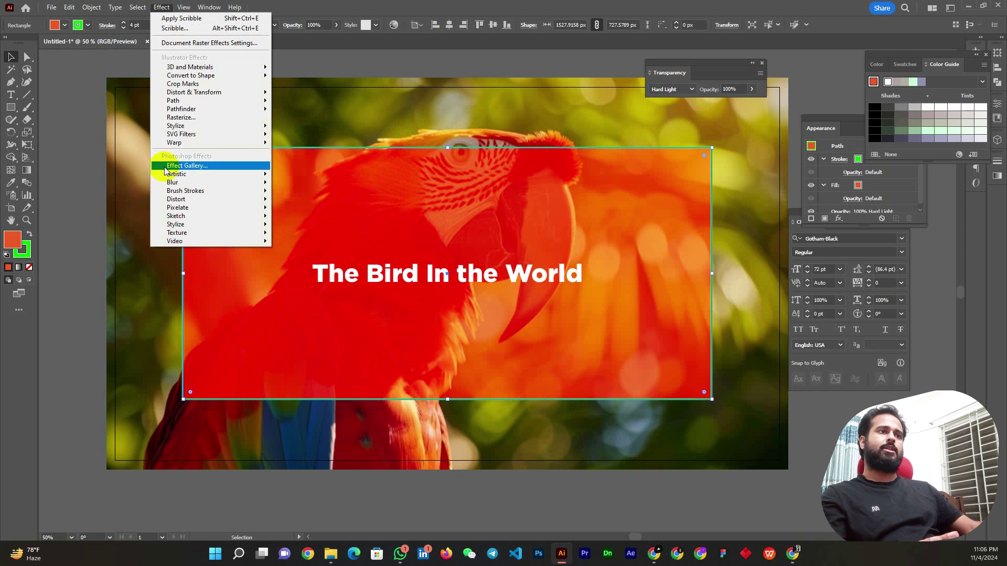
{"action": "mouse_move", "coordinate": [172, 182]}
{"action": "left_click", "coordinate": [294, 185]}
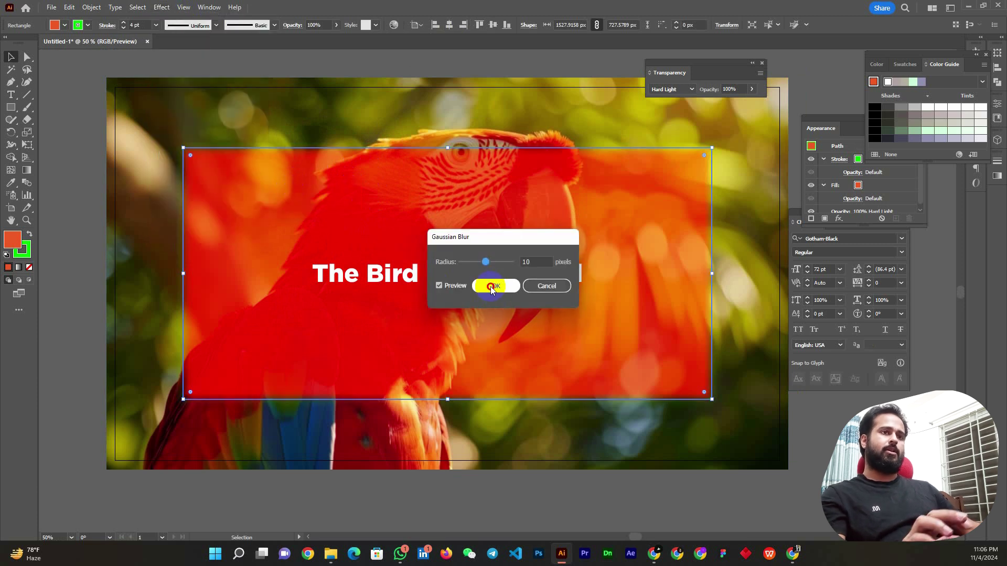
{"action": "left_click", "coordinate": [490, 286]}
{"action": "left_click", "coordinate": [846, 421]}
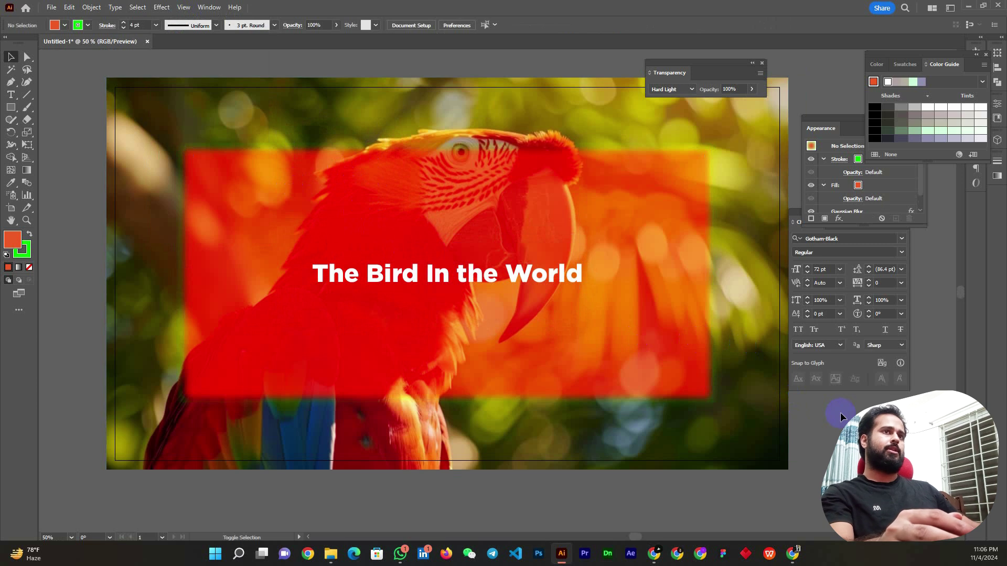
{"action": "key", "text": "shift+f"}
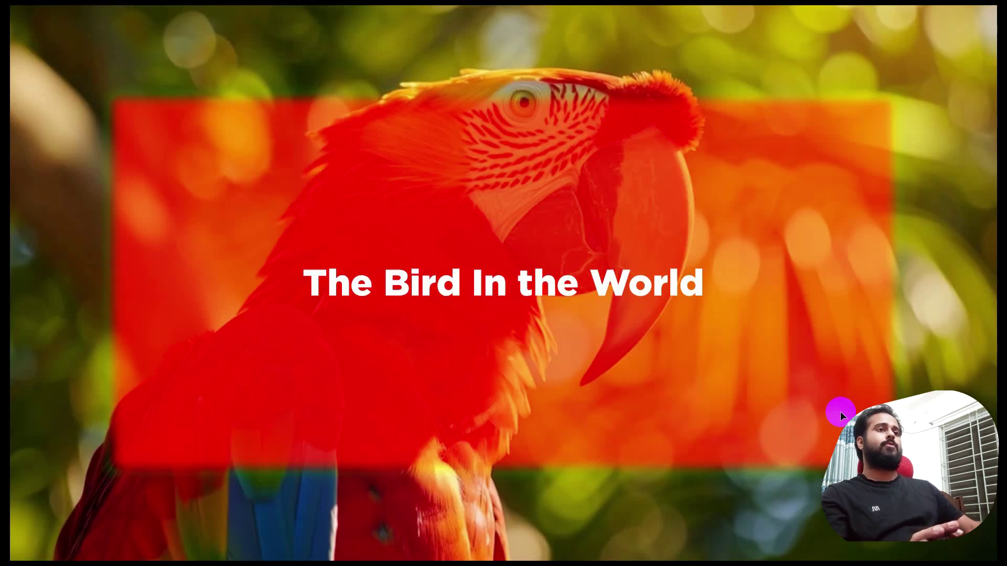
{"action": "key", "text": "Escape"}
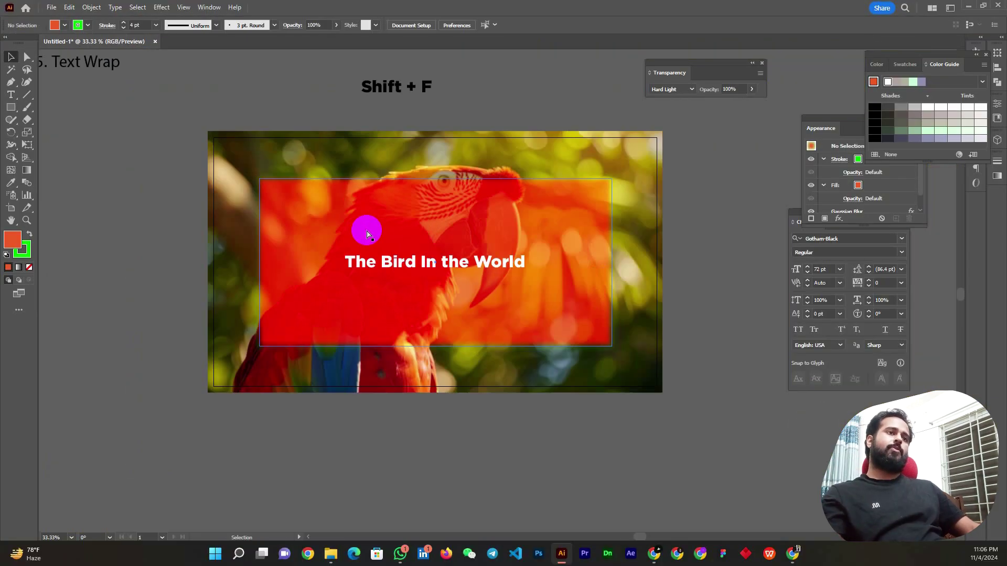
{"action": "left_click", "coordinate": [366, 229]}
{"action": "left_click", "coordinate": [251, 104]}
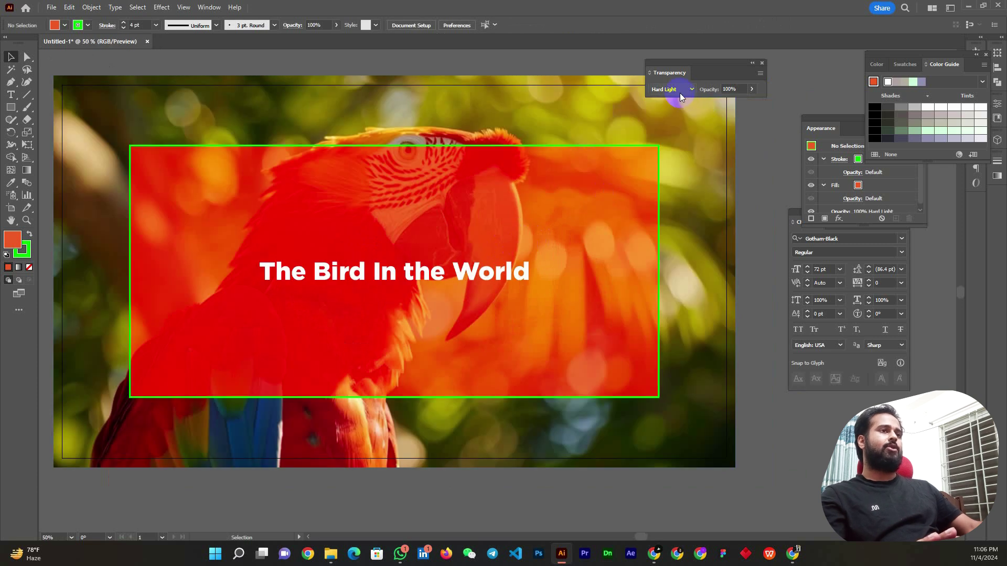
- Shift the rectangle right past the artboard edge and preview it full screen
{"action": "left_click", "coordinate": [680, 93]}
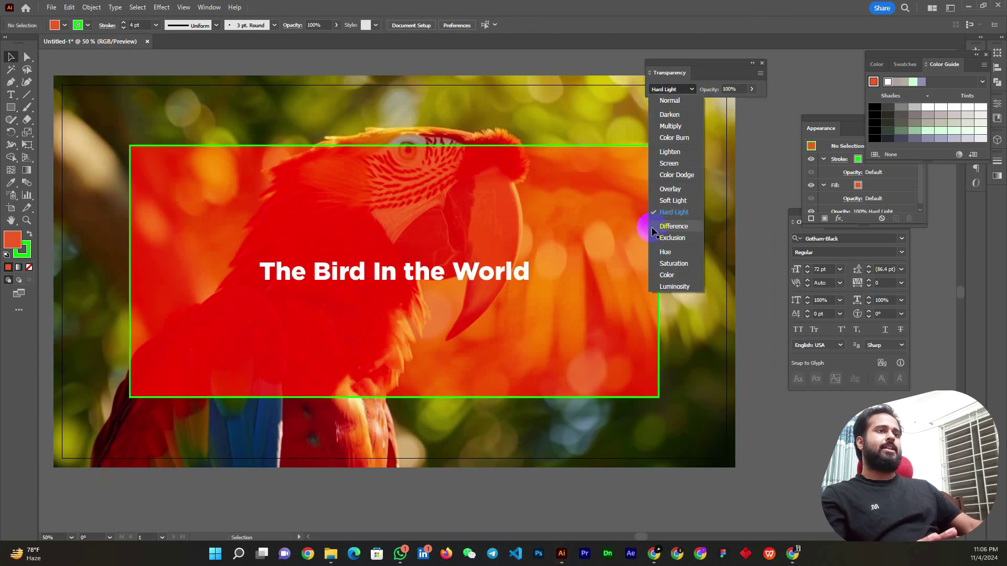
{"action": "left_click", "coordinate": [514, 194]}
{"action": "mouse_move", "coordinate": [545, 231]}
{"action": "left_mouse_down"}
{"action": "mouse_move", "coordinate": [507, 292]}
{"action": "mouse_move", "coordinate": [638, 317]}
{"action": "mouse_move", "coordinate": [650, 178]}
{"action": "mouse_move", "coordinate": [508, 196]}
{"action": "mouse_move", "coordinate": [489, 273]}
{"action": "mouse_move", "coordinate": [512, 162]}
{"action": "mouse_move", "coordinate": [591, 241]}
{"action": "mouse_move", "coordinate": [546, 247]}
{"action": "mouse_move", "coordinate": [599, 284]}
{"action": "mouse_move", "coordinate": [685, 292]}
{"action": "mouse_move", "coordinate": [595, 330]}
{"action": "mouse_move", "coordinate": [463, 322]}
{"action": "mouse_move", "coordinate": [479, 152]}
{"action": "mouse_move", "coordinate": [595, 227]}
{"action": "mouse_move", "coordinate": [610, 271]}
{"action": "mouse_move", "coordinate": [661, 231]}
{"action": "left_mouse_up"}
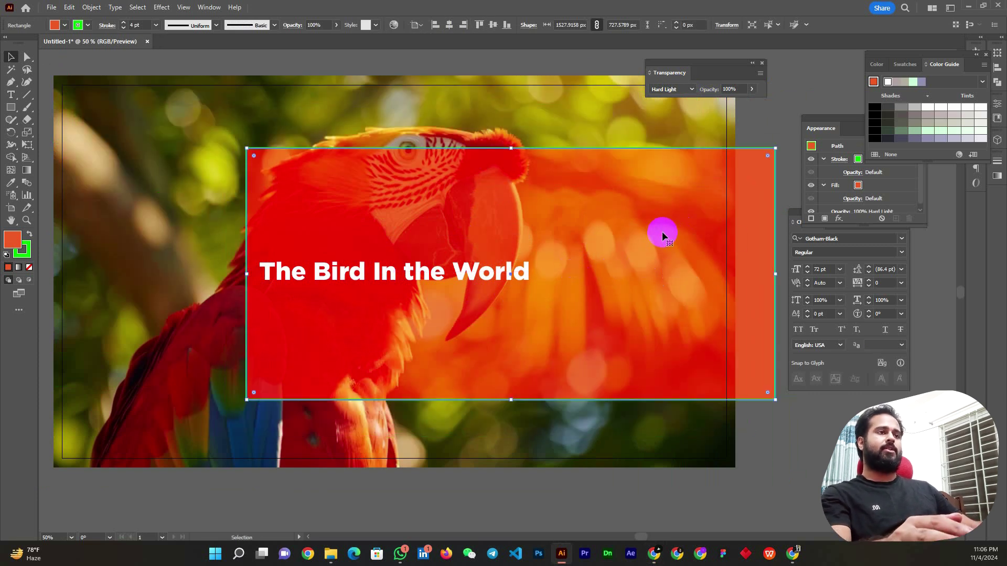
{"action": "key", "text": "f"}
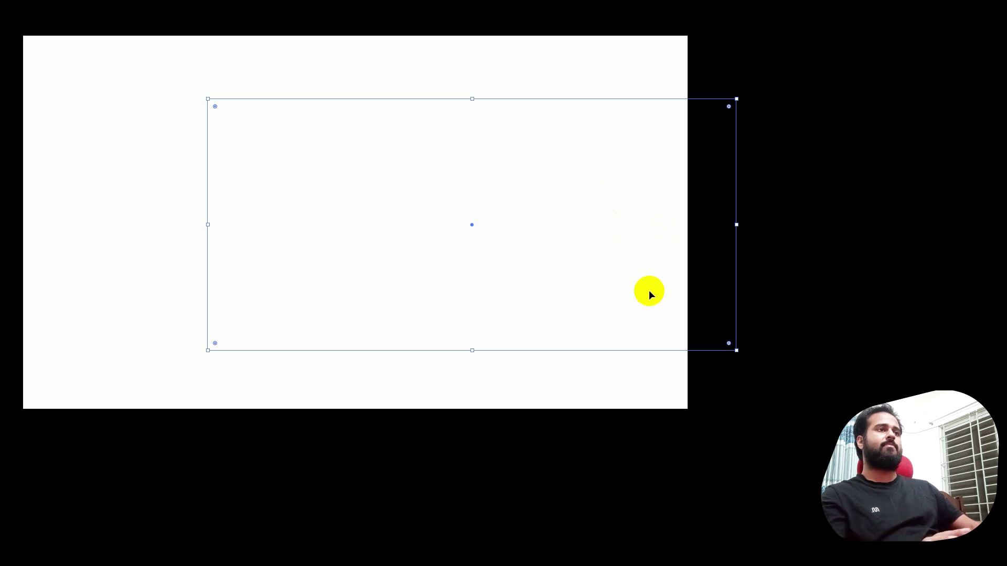
- Exit the preview and move the rectangle back left over the parrot
{"action": "key", "text": "shift+f"}
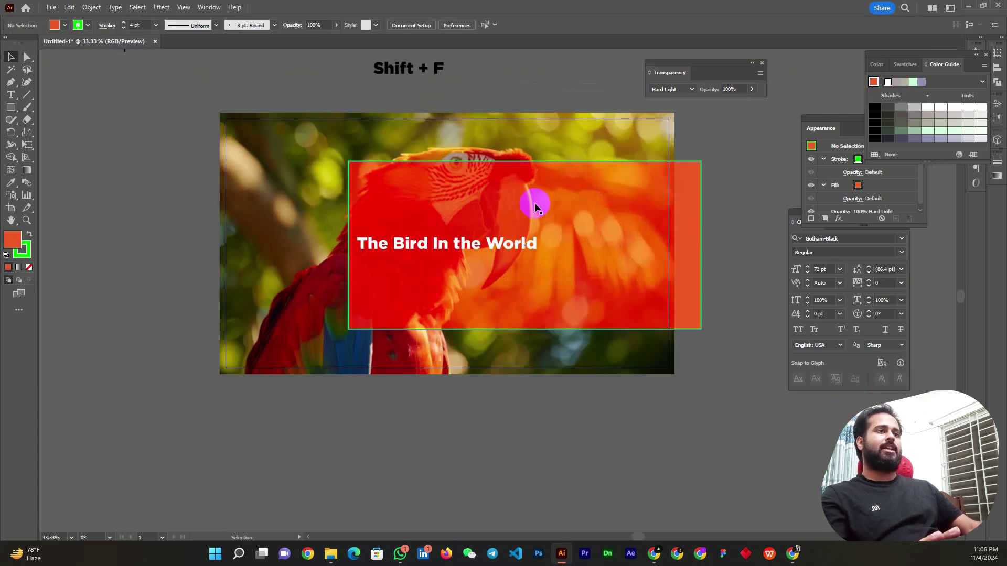
{"action": "left_click", "coordinate": [539, 205]}
{"action": "scroll", "coordinate": [540, 204], "scroll_direction": "up", "scroll_amount": 1}
{"action": "left_click_drag", "start_coordinate": [504, 210], "coordinate": [413, 209]}
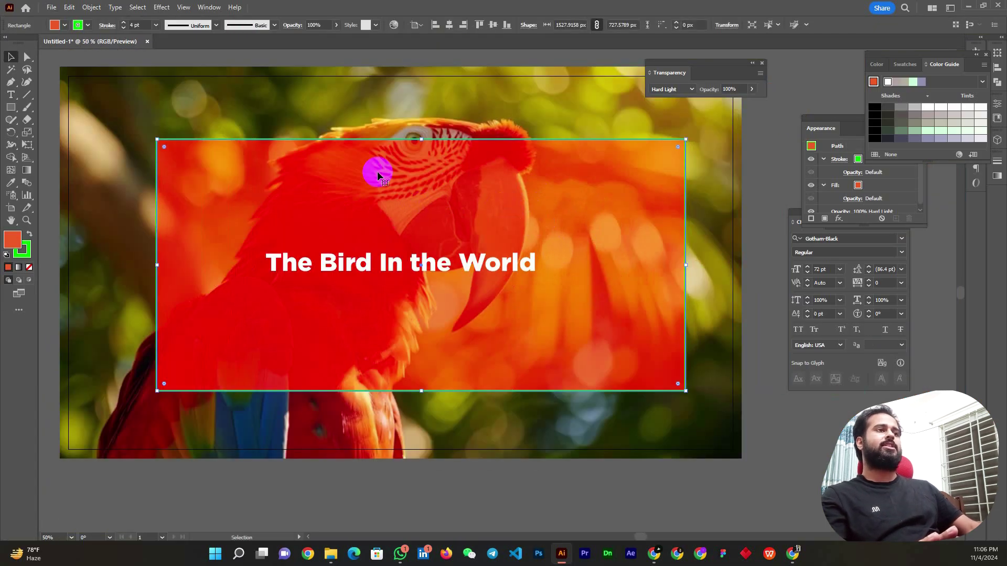
{"action": "double_click", "coordinate": [9, 242]}
{"action": "left_click", "coordinate": [816, 292]}
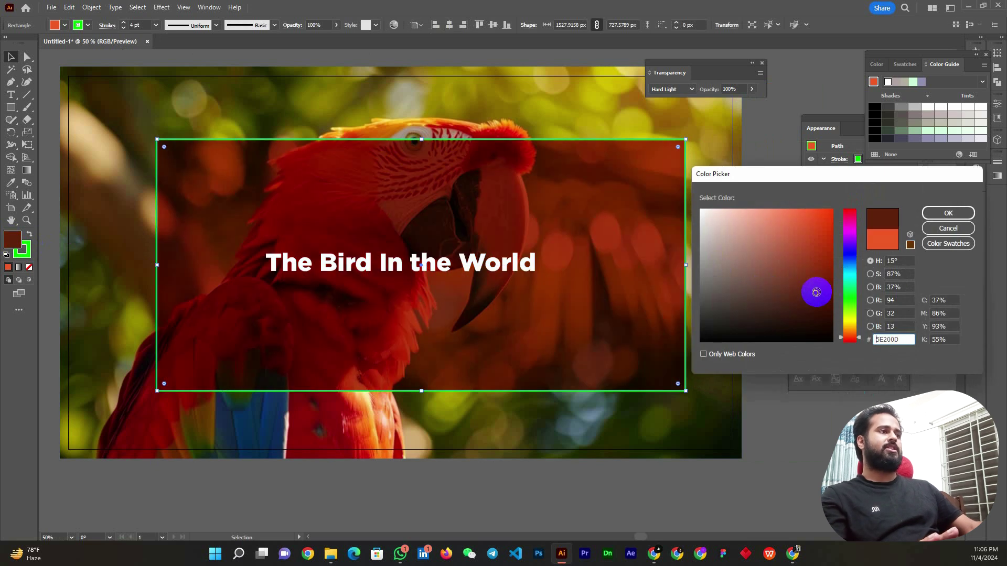
{"action": "left_click", "coordinate": [853, 300]}
{"action": "mouse_move", "coordinate": [810, 268]}
{"action": "left_mouse_down"}
{"action": "mouse_move", "coordinate": [728, 245]}
{"action": "mouse_move", "coordinate": [764, 243]}
{"action": "mouse_move", "coordinate": [731, 281]}
{"action": "mouse_move", "coordinate": [725, 261]}
{"action": "mouse_move", "coordinate": [791, 252]}
{"action": "mouse_move", "coordinate": [749, 275]}
{"action": "mouse_move", "coordinate": [771, 234]}
{"action": "mouse_move", "coordinate": [760, 292]}
{"action": "mouse_move", "coordinate": [760, 236]}
{"action": "mouse_move", "coordinate": [809, 256]}
{"action": "mouse_move", "coordinate": [797, 267]}
{"action": "left_mouse_up"}
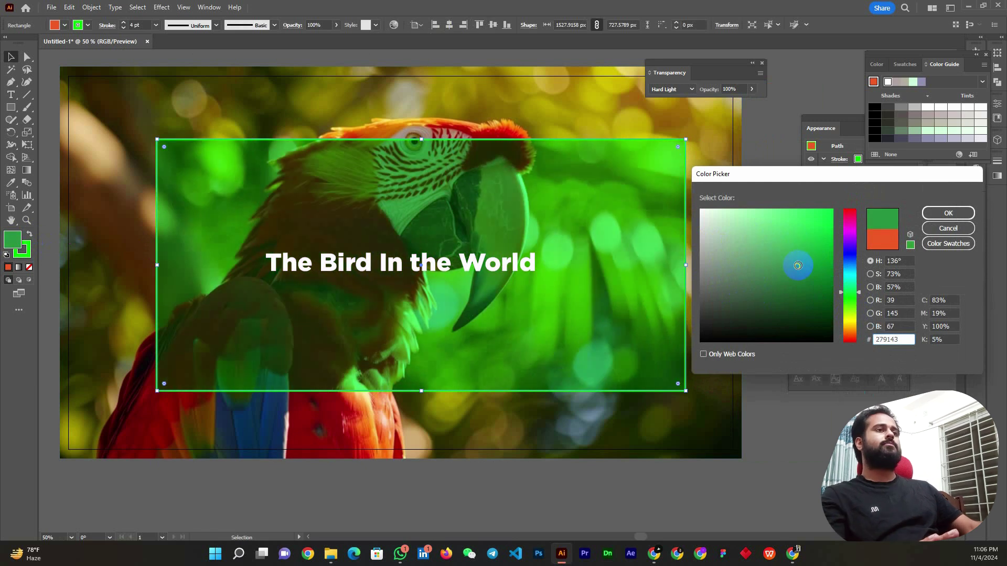
{"action": "left_click", "coordinate": [944, 231]}
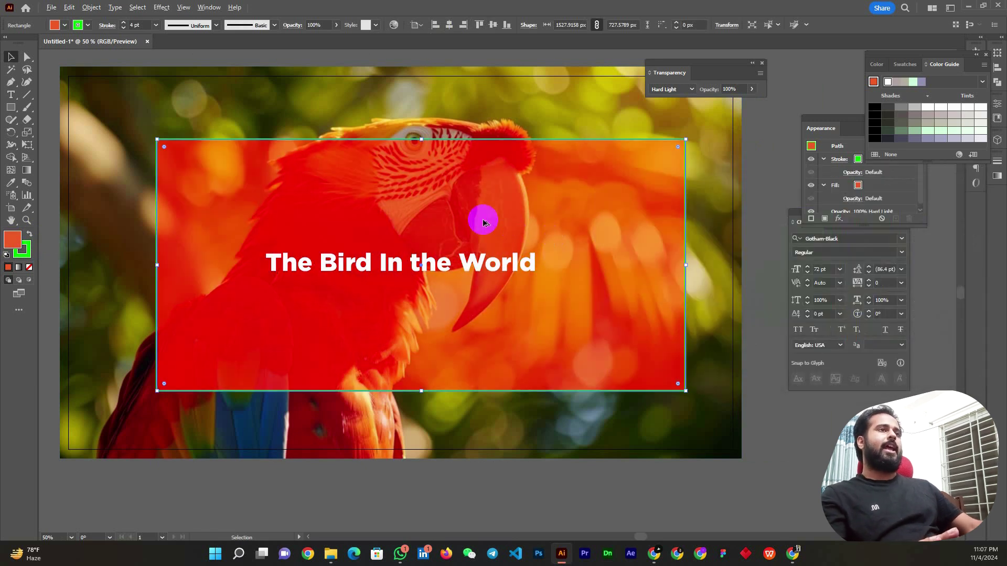
{"action": "key", "text": "ctrl+minus"}
{"action": "left_click", "coordinate": [455, 249]}
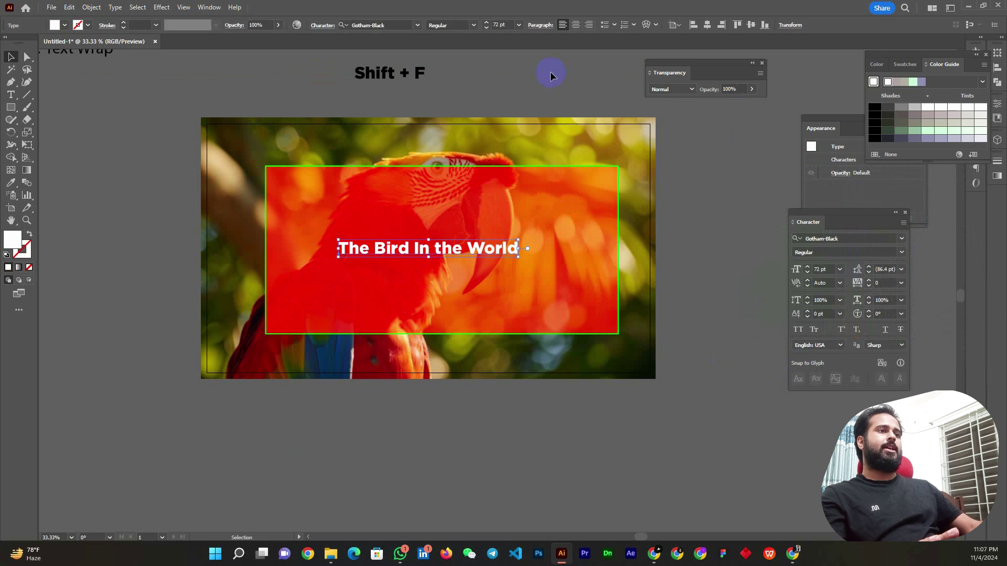
- Center the red rectangle horizontally on the parrot image with Horizontal Align Center
{"action": "left_click", "coordinate": [581, 292]}
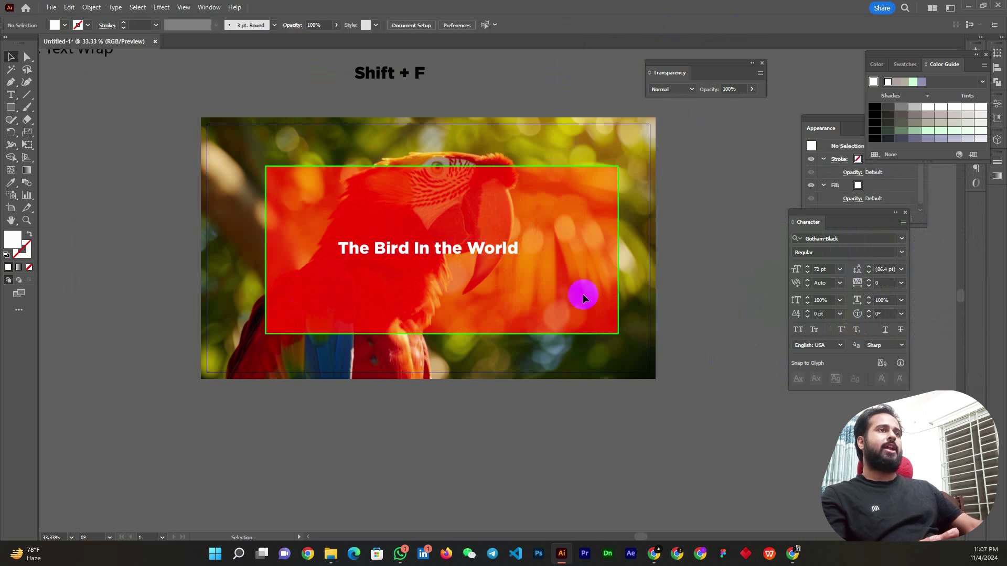
{"action": "left_click", "coordinate": [449, 26]}
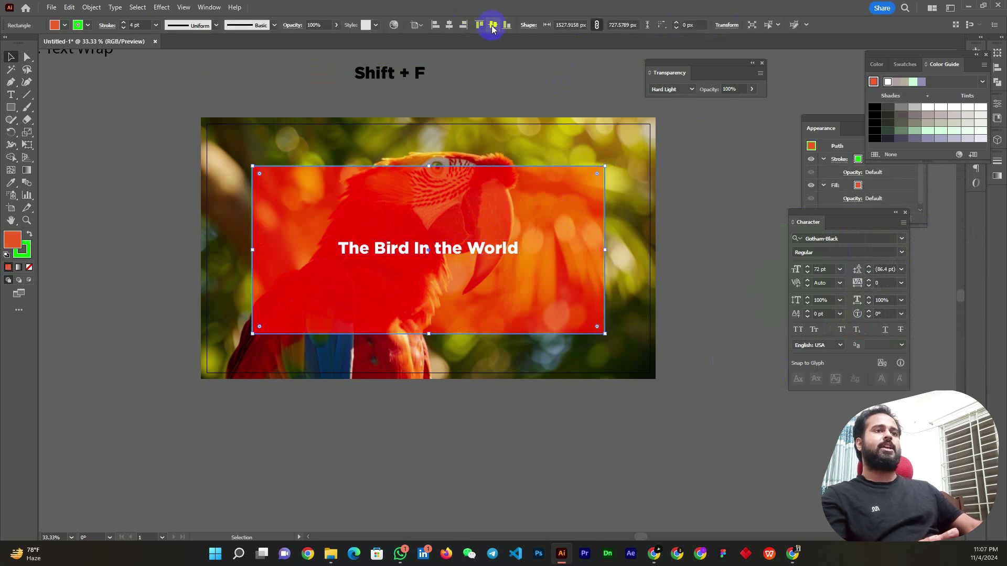
{"action": "left_click", "coordinate": [669, 296]}
{"action": "scroll", "coordinate": [305, 155], "scroll_direction": "up", "scroll_amount": 1}
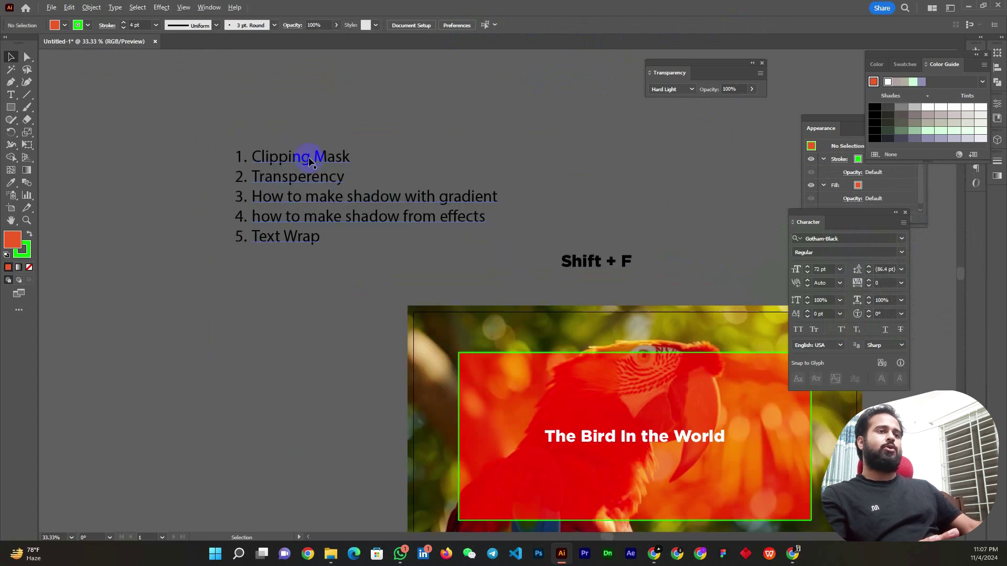
{"action": "scroll", "coordinate": [312, 162], "scroll_direction": "up", "scroll_amount": 1}
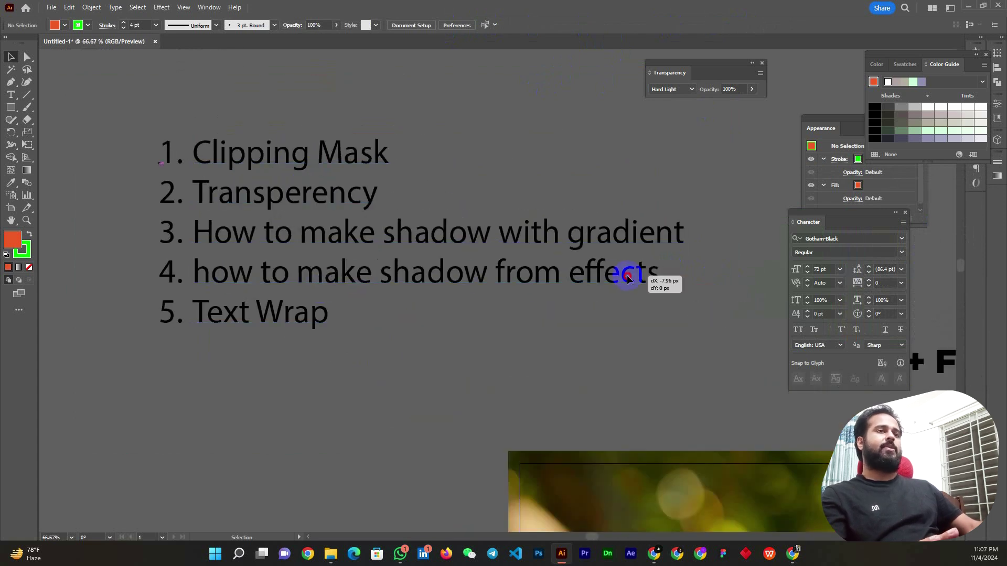
- Move the numbered topic list slightly up and left
{"action": "left_click_drag", "start_coordinate": [631, 278], "coordinate": [605, 273]}
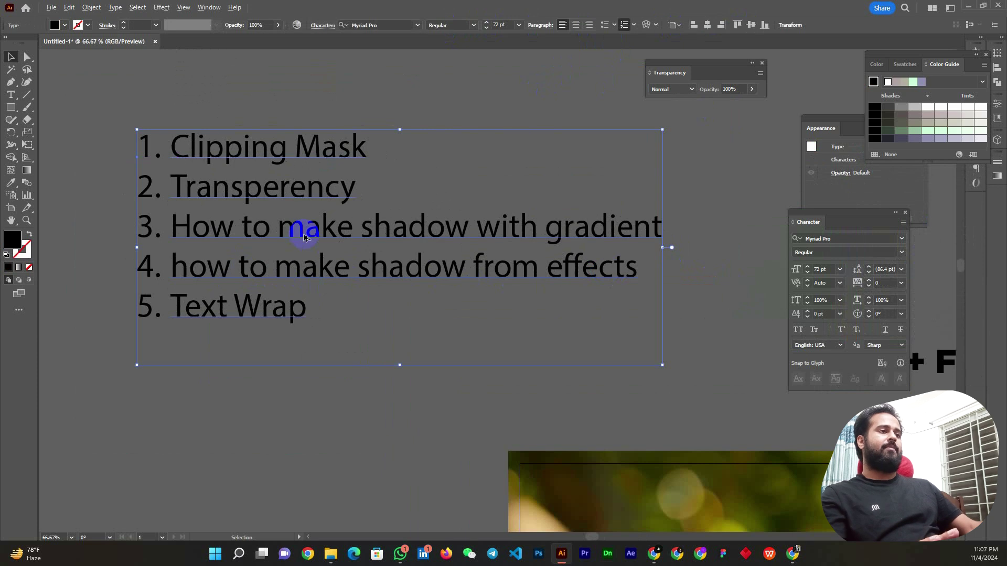
{"action": "scroll", "coordinate": [304, 241], "scroll_direction": "down", "scroll_amount": 2}
{"action": "scroll", "coordinate": [326, 252], "scroll_direction": "down", "scroll_amount": 1}
{"action": "left_click", "coordinate": [433, 418]}
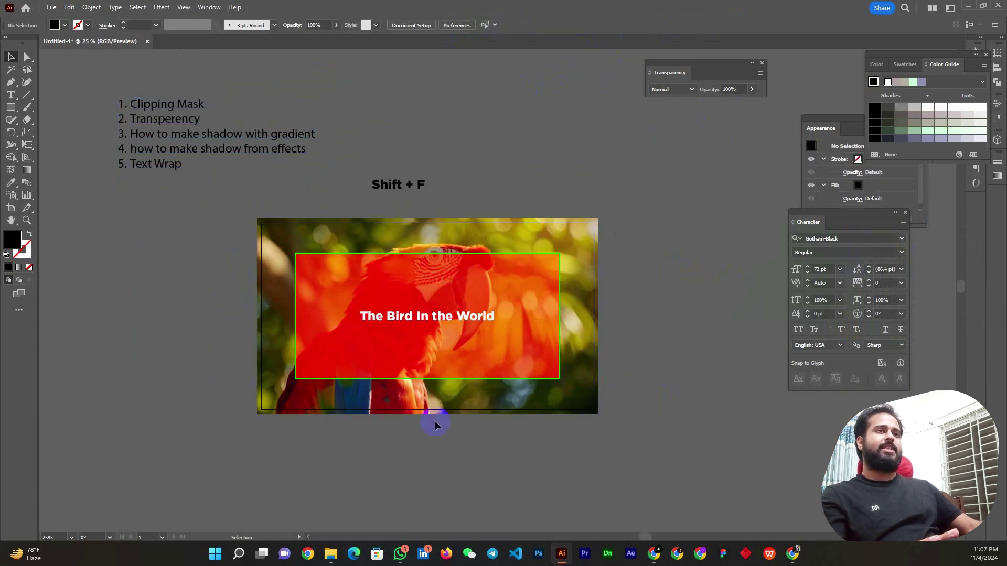
{"action": "scroll", "coordinate": [412, 418], "scroll_direction": "up", "scroll_amount": 2}
- Reselect the red rectangle, switch screen mode with Shift+F, then deselect it
{"action": "left_click", "coordinate": [222, 282]}
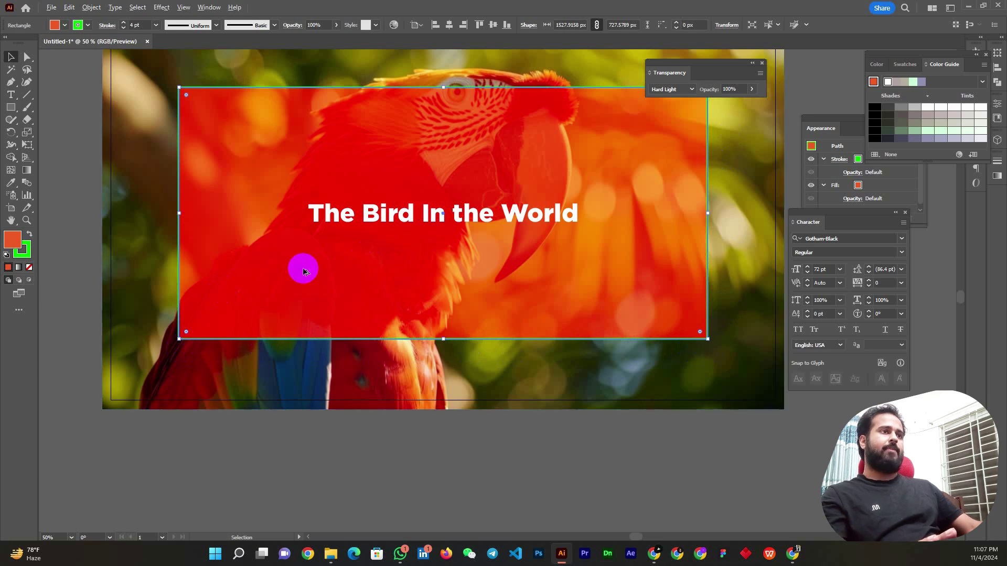
{"action": "key", "text": "shift+f"}
{"action": "left_click", "coordinate": [682, 379]}
{"action": "scroll", "coordinate": [309, 259], "scroll_direction": "down", "scroll_amount": 2}
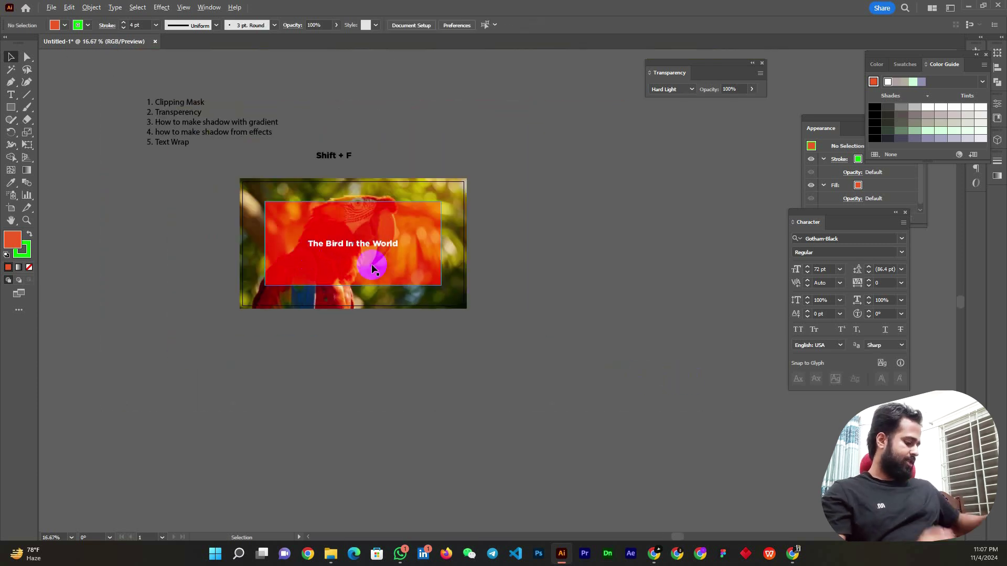
{"action": "scroll", "coordinate": [582, 230], "scroll_direction": "up", "scroll_amount": 4}
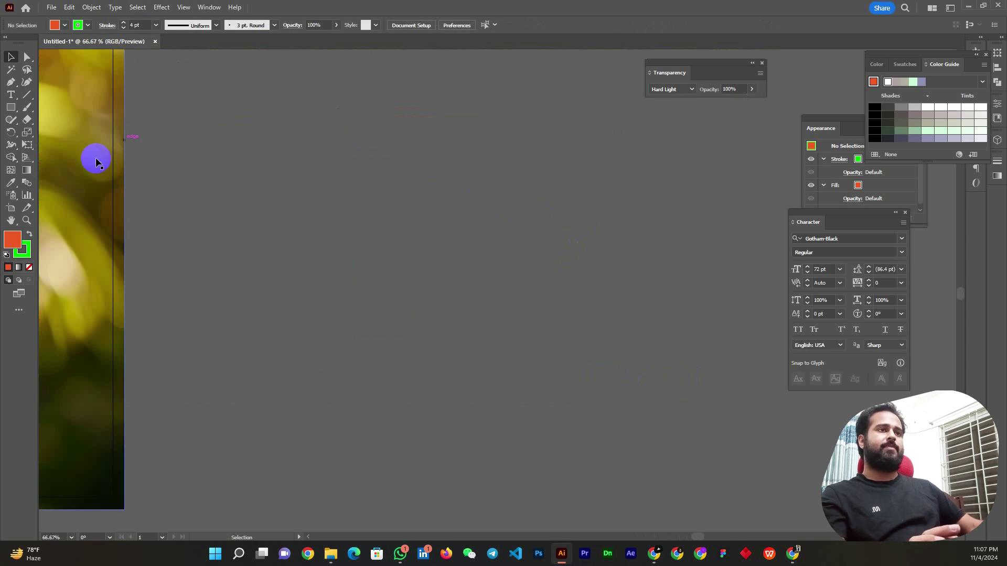
- Draw a new orange square on the empty canvas and select it
{"action": "left_click", "coordinate": [11, 108]}
{"action": "left_click_drag", "start_coordinate": [313, 162], "coordinate": [497, 351]}
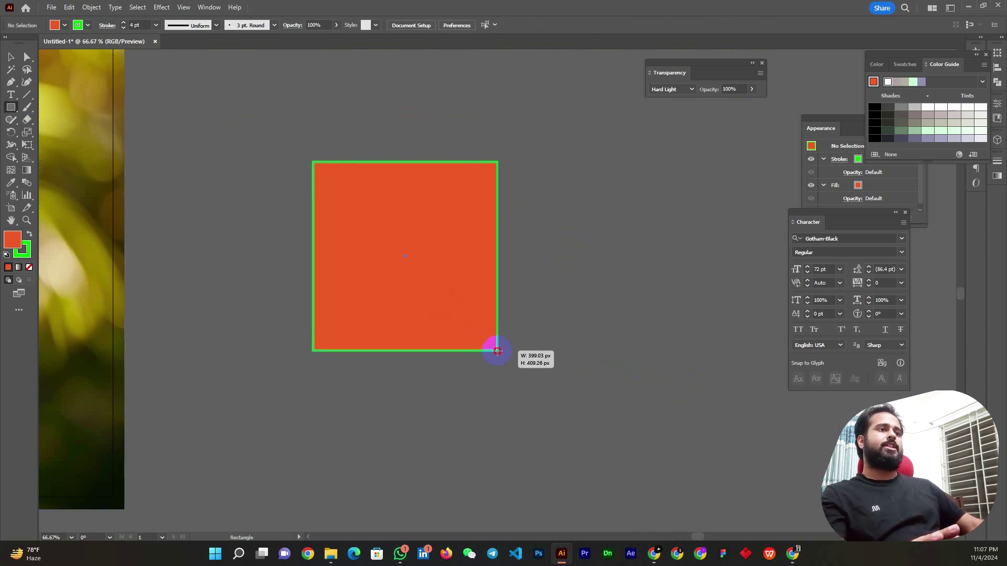
{"action": "left_click", "coordinate": [11, 57]}
{"action": "left_click", "coordinate": [621, 233]}
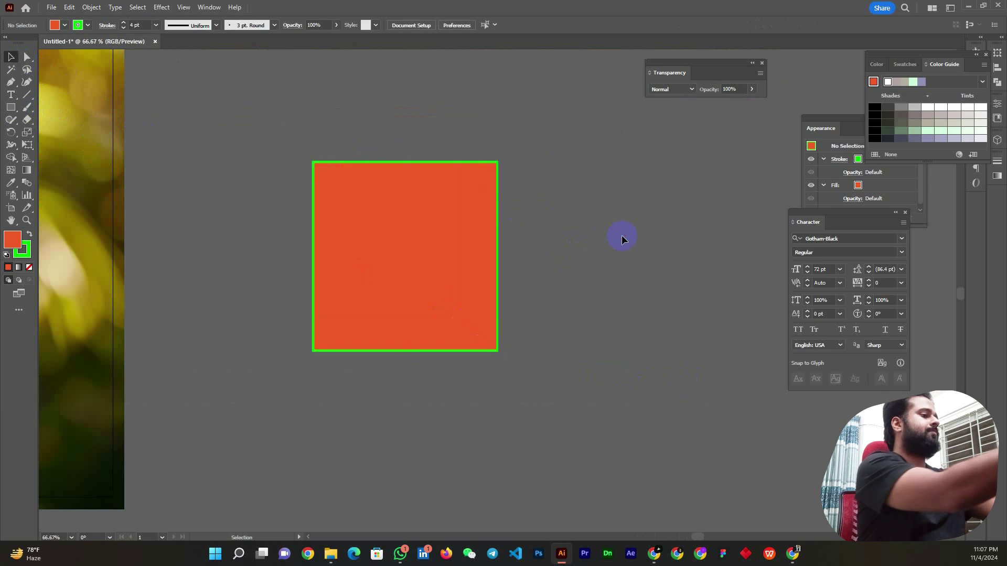
{"action": "left_click", "coordinate": [429, 256]}
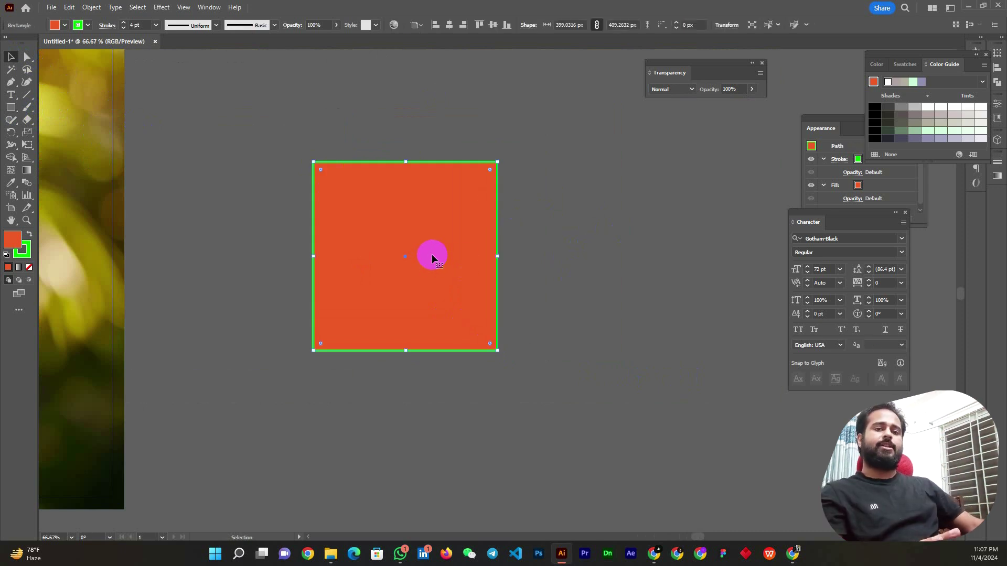
- Give the square a Multiply 75%, 7 px offset, 5 px blur drop shadow and nudge it up-left
{"action": "left_click", "coordinate": [163, 8]}
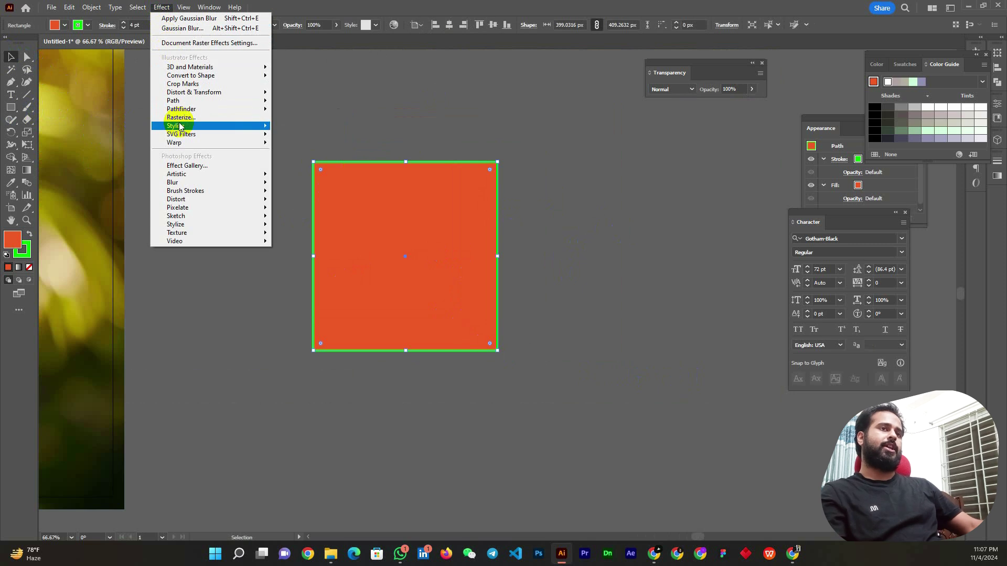
{"action": "mouse_move", "coordinate": [176, 125]}
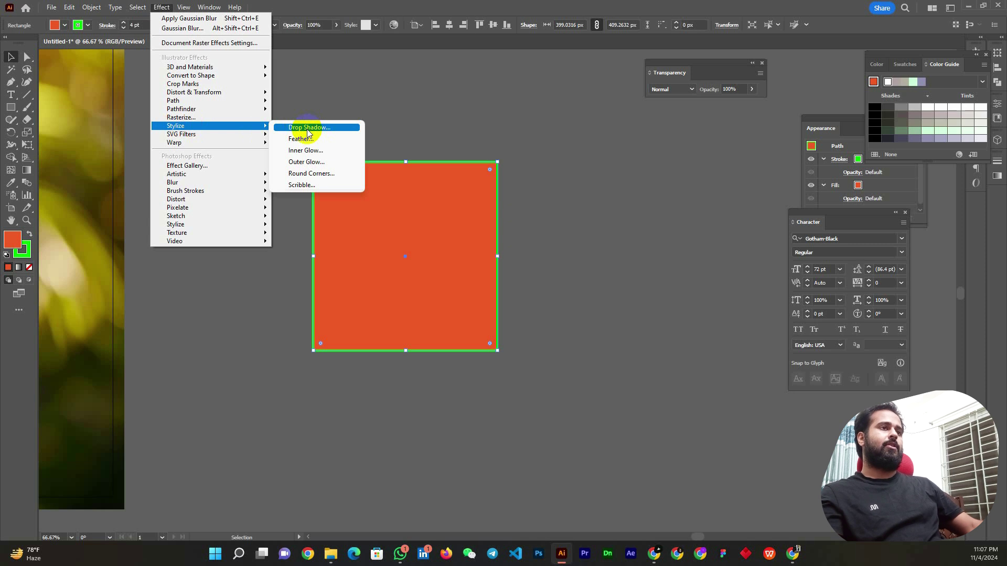
{"action": "left_click", "coordinate": [307, 129]}
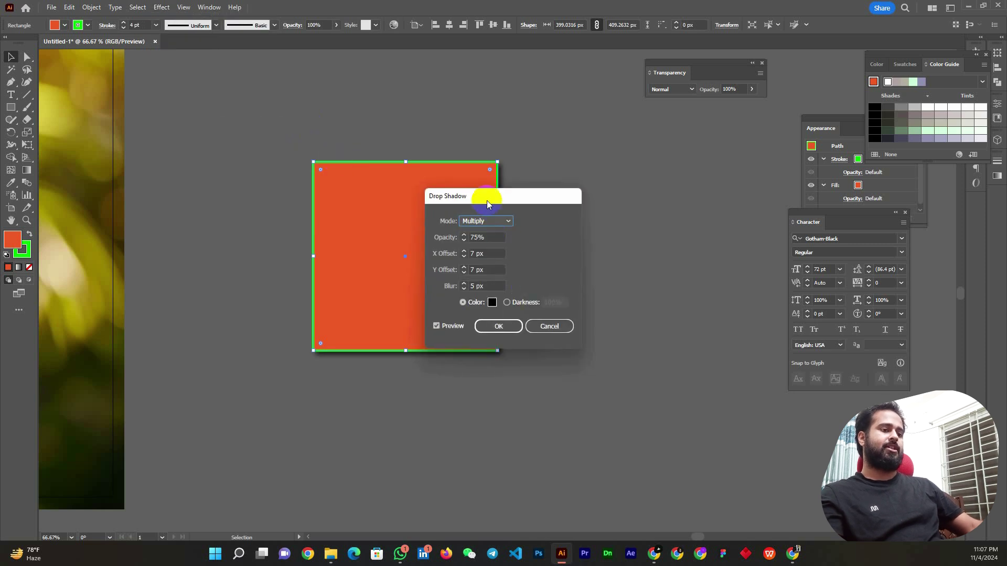
{"action": "left_click_drag", "start_coordinate": [487, 204], "coordinate": [700, 194]}
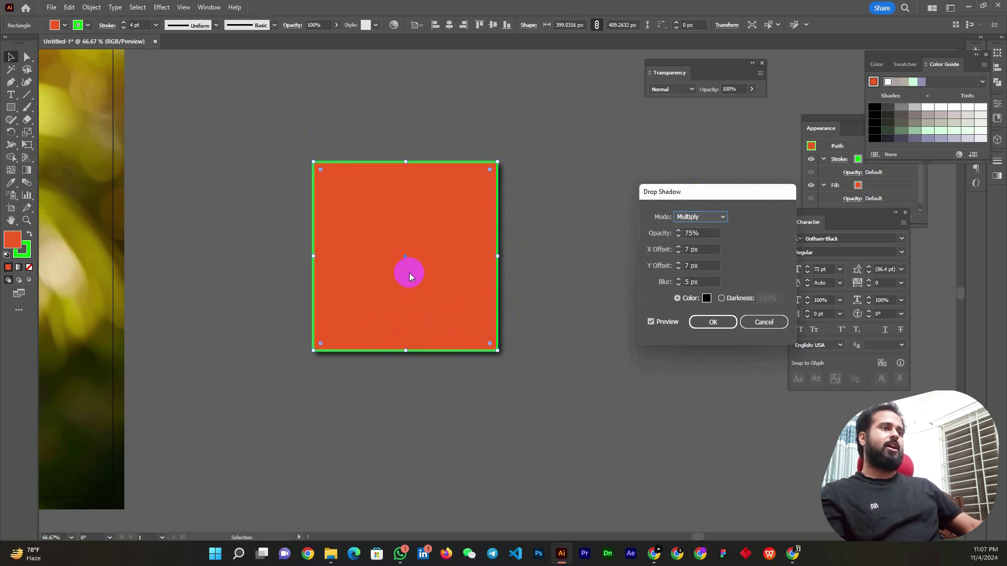
{"action": "left_click", "coordinate": [713, 322]}
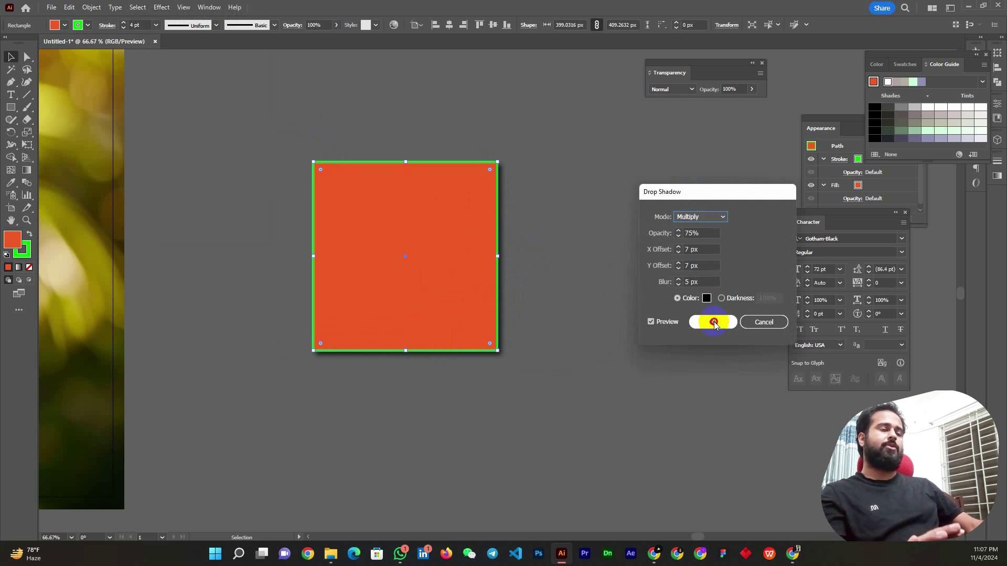
{"action": "left_click", "coordinate": [557, 303]}
{"action": "mouse_move", "coordinate": [376, 248]}
{"action": "left_mouse_down"}
{"action": "mouse_move", "coordinate": [379, 256]}
{"action": "mouse_move", "coordinate": [371, 247]}
{"action": "left_mouse_up"}
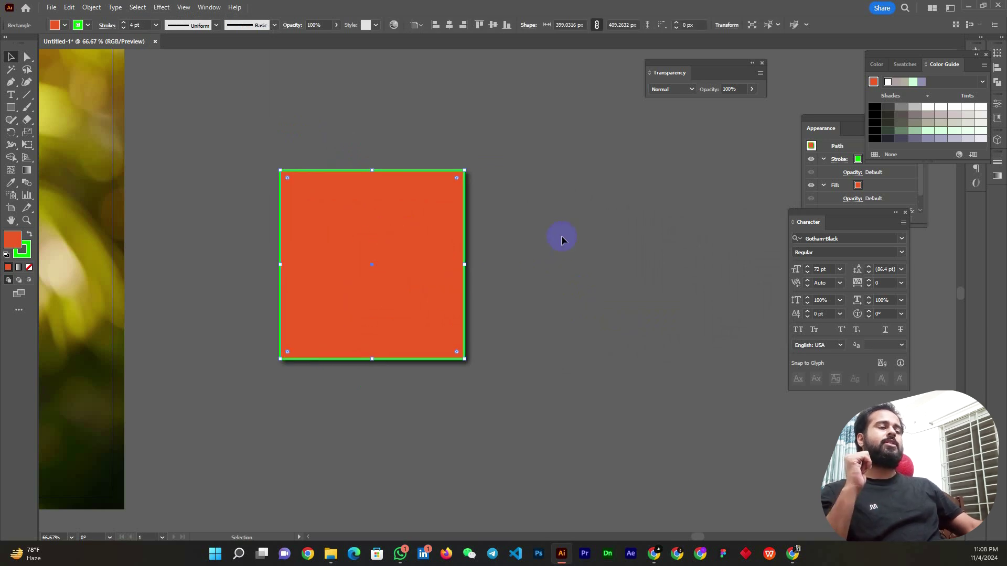
{"action": "left_click_drag", "start_coordinate": [387, 236], "coordinate": [387, 227]}
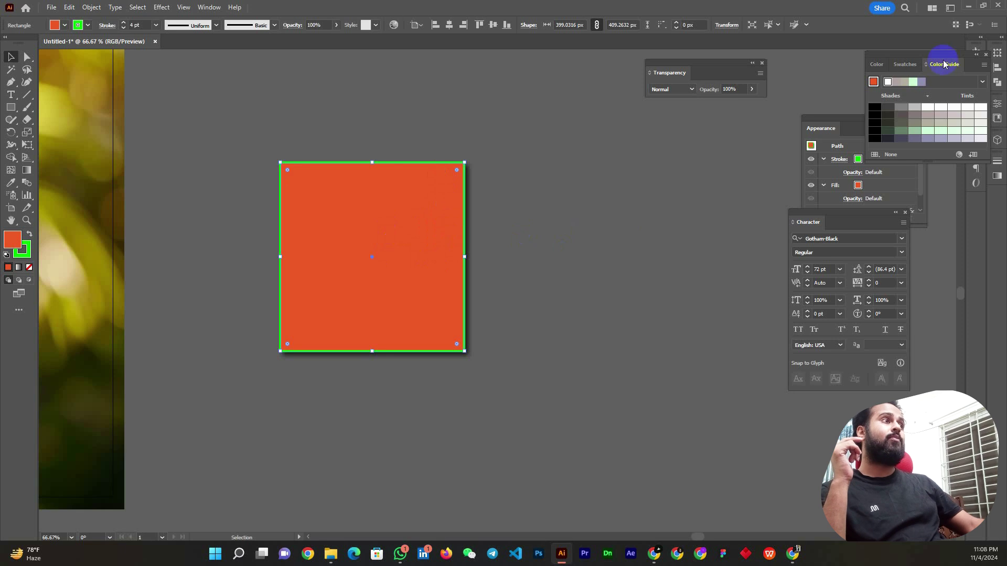
{"action": "left_click", "coordinate": [975, 58]}
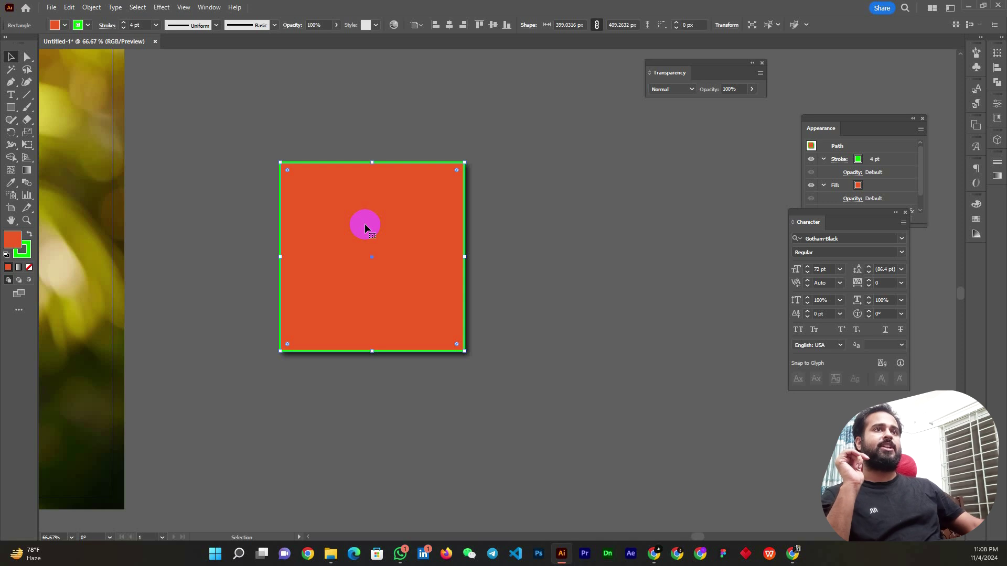
{"action": "left_click", "coordinate": [209, 7]}
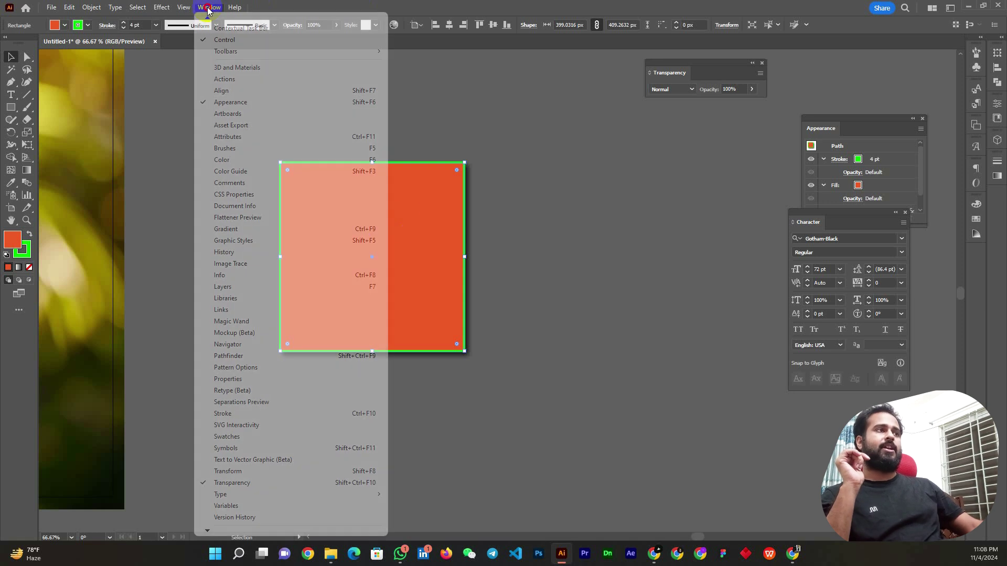
{"action": "left_click", "coordinate": [228, 103]}
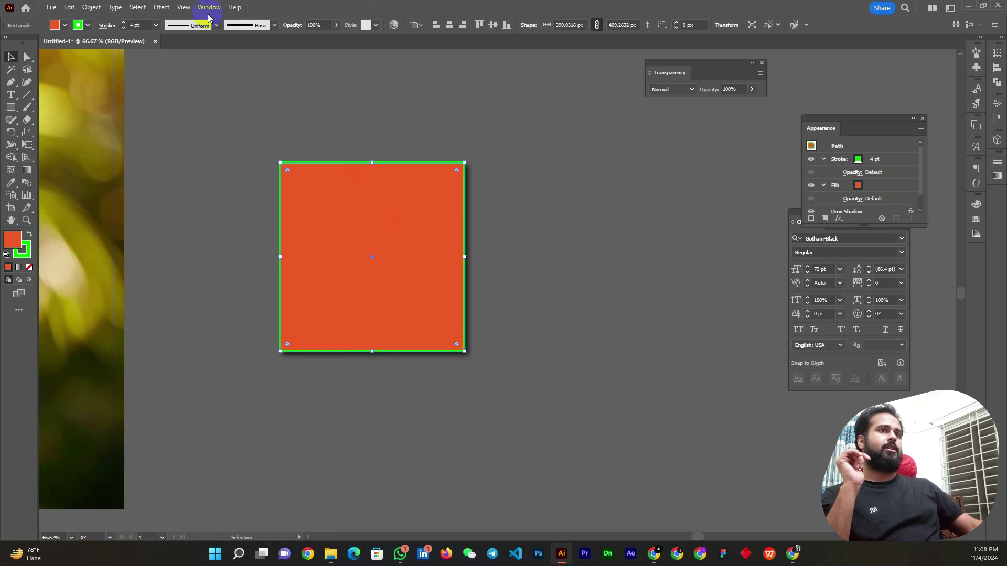
{"action": "left_click", "coordinate": [209, 8]}
{"action": "left_click", "coordinate": [226, 103]}
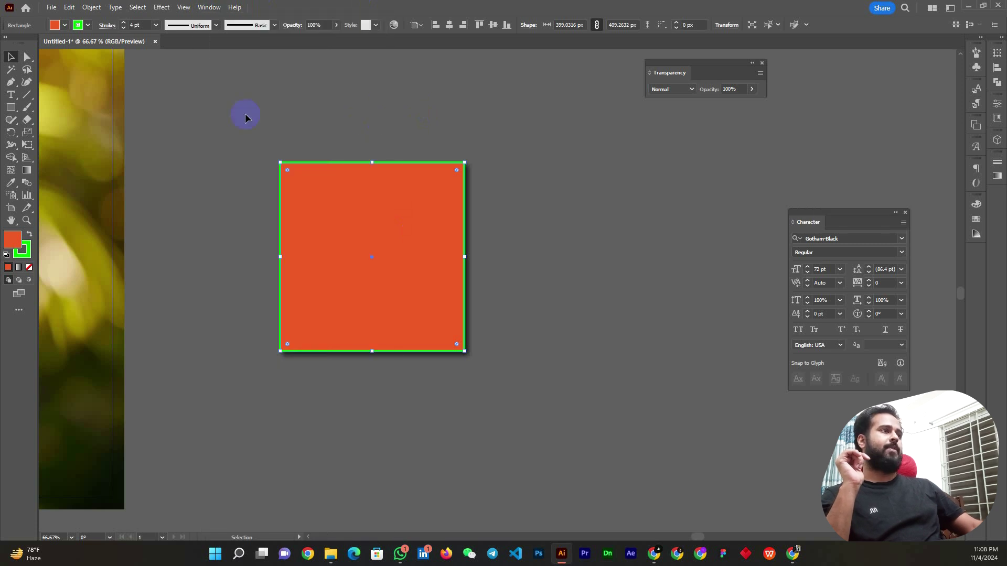
{"action": "left_click", "coordinate": [209, 7]}
{"action": "left_click", "coordinate": [227, 102]}
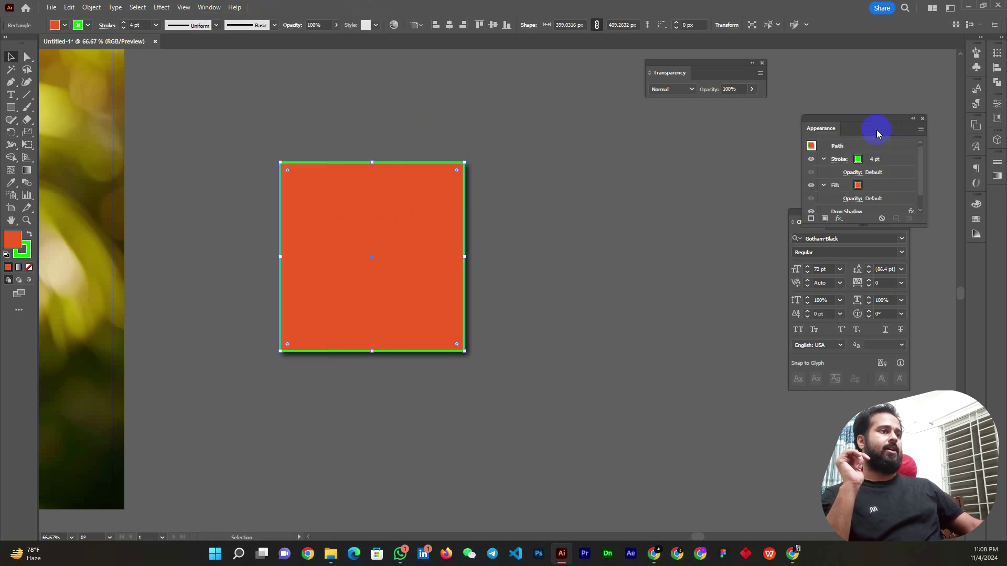
{"action": "left_click_drag", "start_coordinate": [877, 132], "coordinate": [600, 130]}
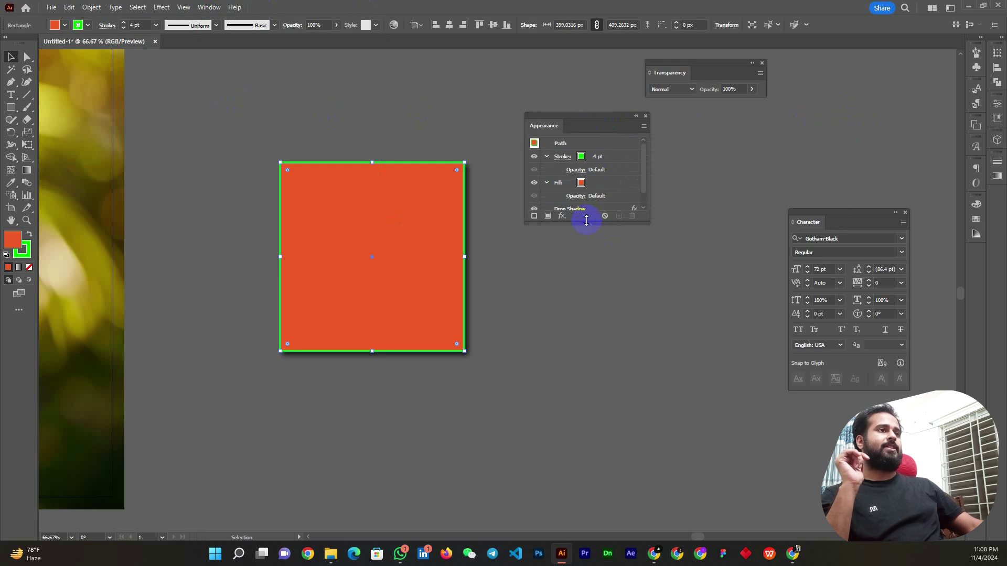
{"action": "left_click_drag", "start_coordinate": [586, 221], "coordinate": [590, 400]}
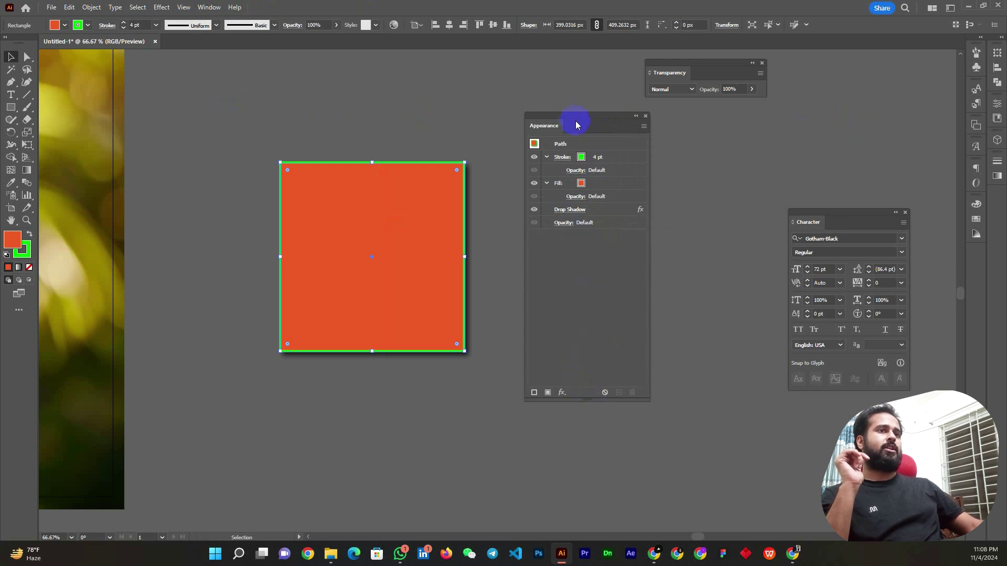
{"action": "left_click_drag", "start_coordinate": [575, 125], "coordinate": [556, 129]}
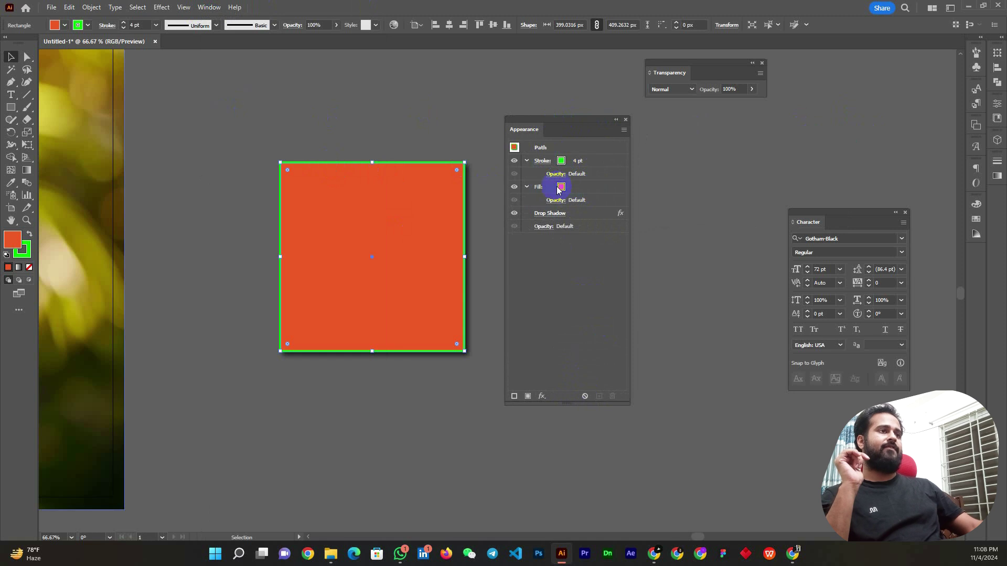
{"action": "left_click", "coordinate": [351, 224]}
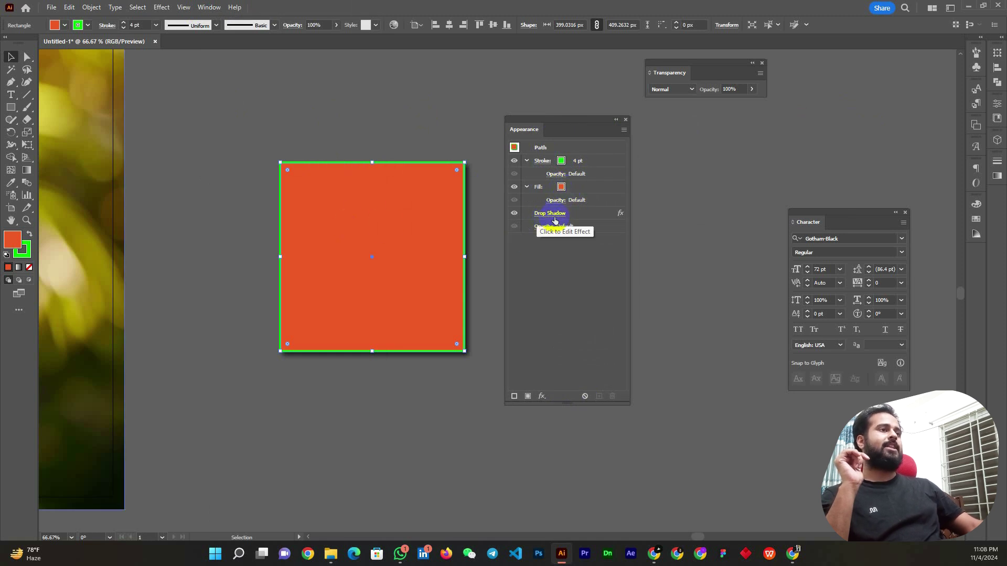
{"action": "left_click_drag", "start_coordinate": [553, 126], "coordinate": [607, 129]}
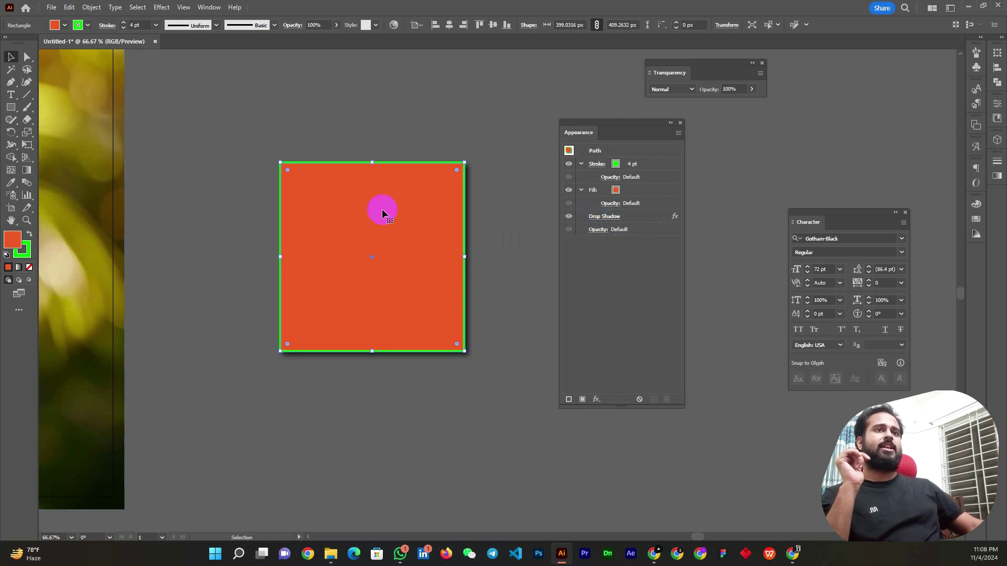
{"action": "left_click", "coordinate": [162, 7]}
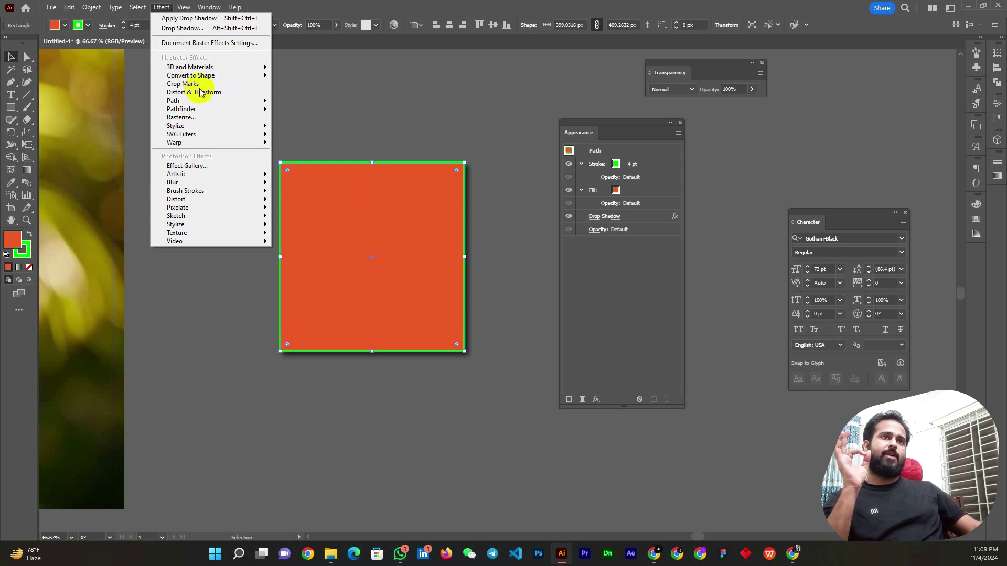
{"action": "mouse_move", "coordinate": [175, 142]}
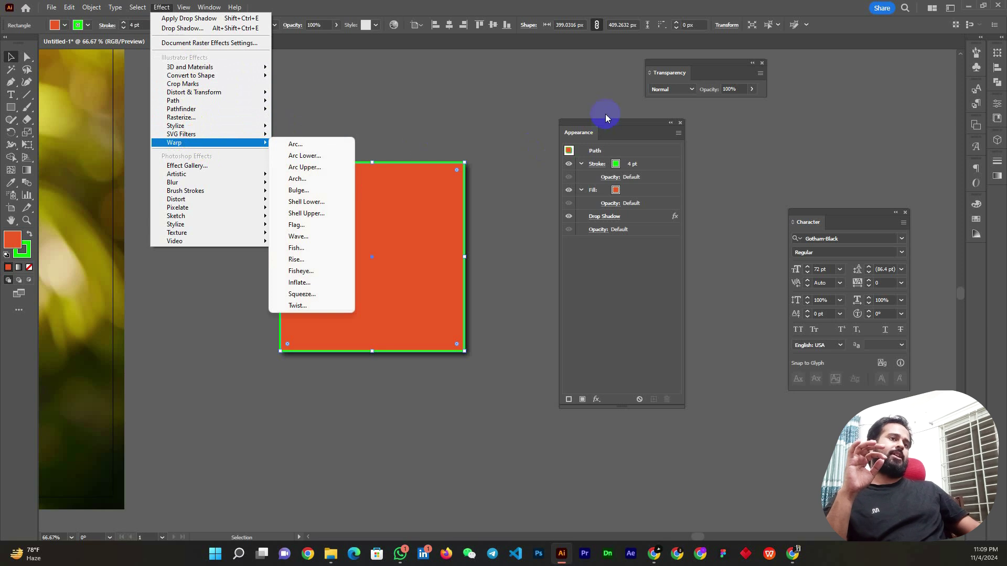
{"action": "left_click", "coordinate": [628, 259]}
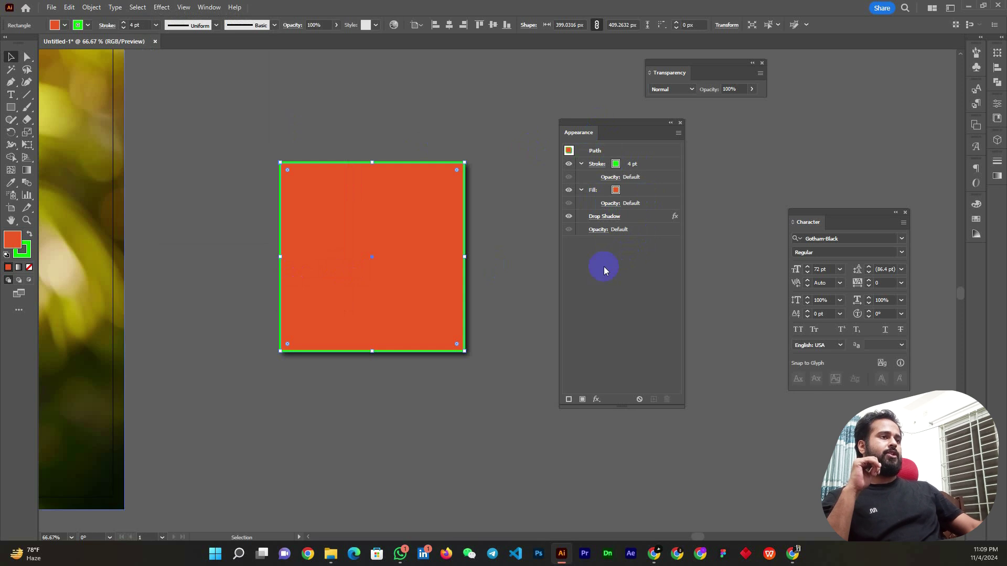
- Set the square's drop shadow to 57% opacity, X 33 px, Y 34 px, blur 18 px
{"action": "left_click", "coordinate": [608, 217]}
{"action": "left_click_drag", "start_coordinate": [706, 195], "coordinate": [574, 189]}
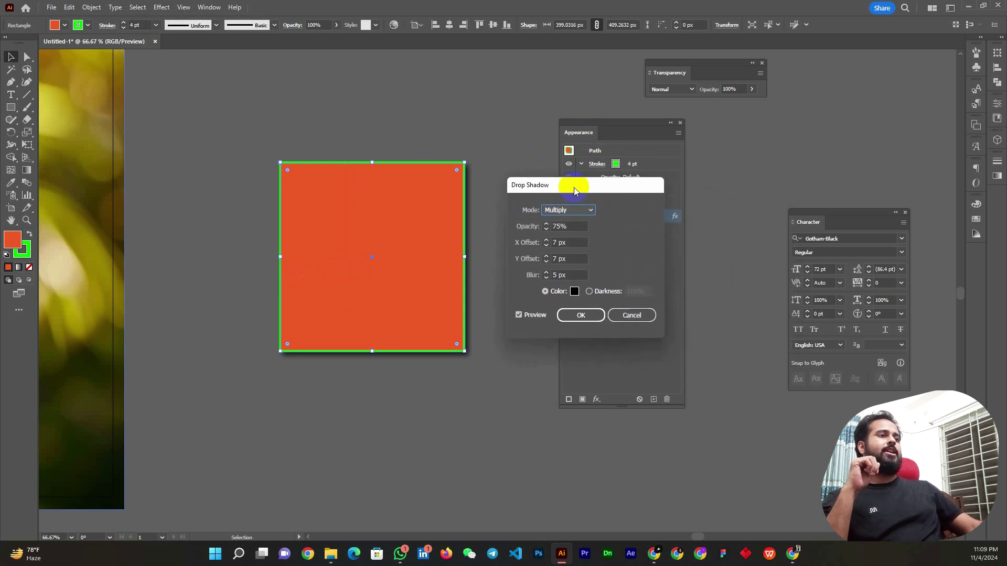
{"action": "double_click", "coordinate": [568, 227]}
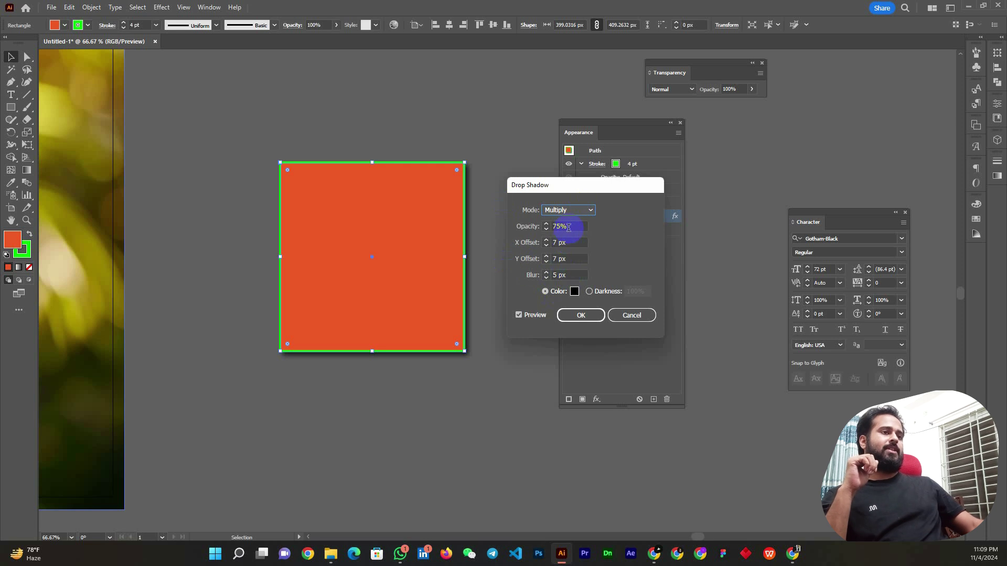
{"action": "left_click", "coordinate": [545, 227]}
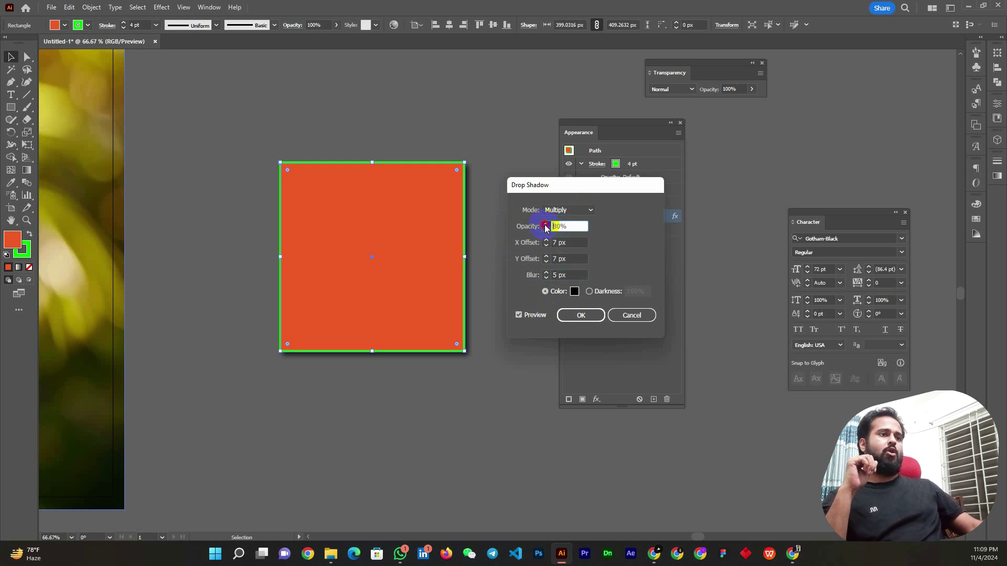
{"action": "left_click", "coordinate": [545, 224]}
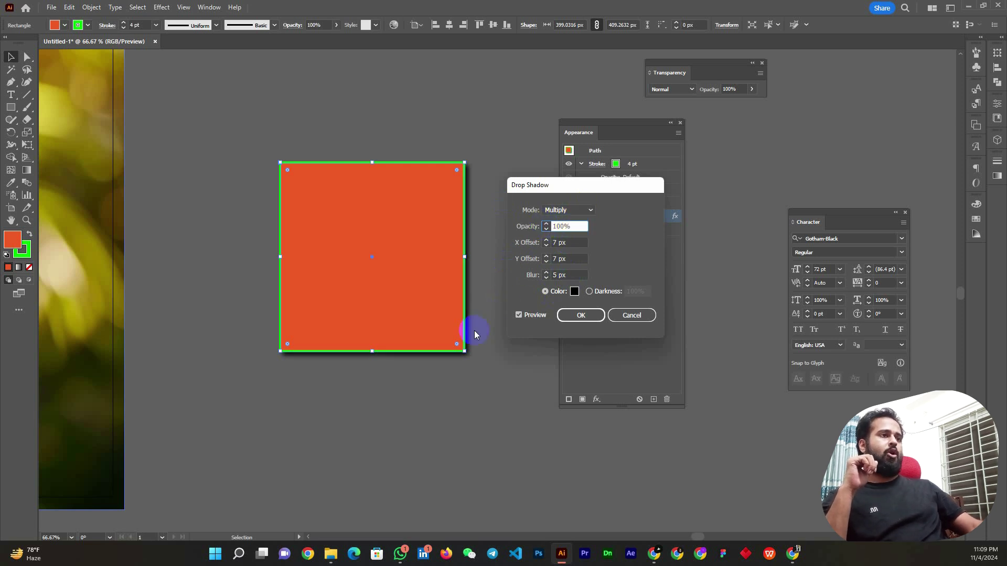
{"action": "left_click", "coordinate": [557, 227]}
{"action": "type", "text": "57"}
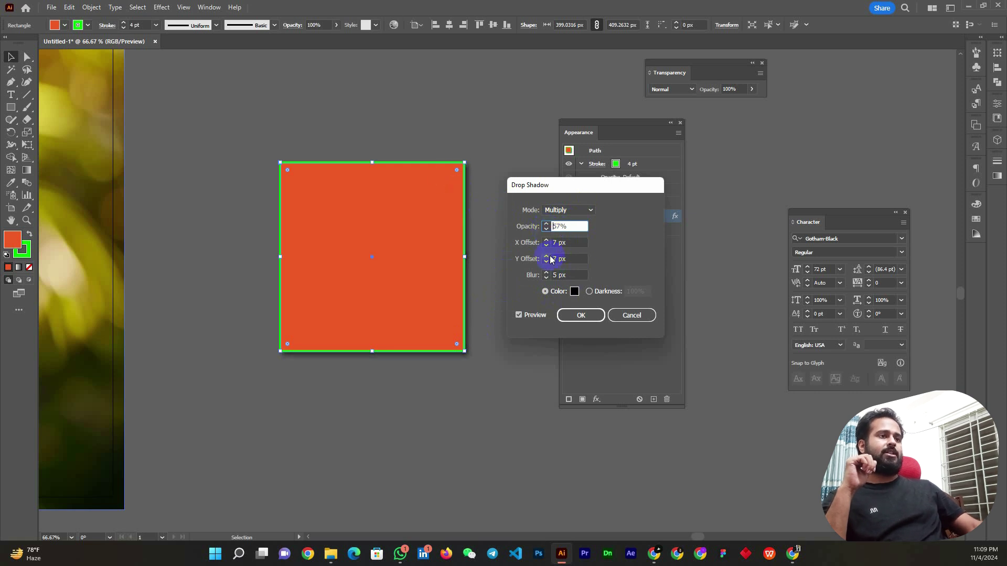
{"action": "left_click", "coordinate": [575, 243]}
{"action": "scroll", "coordinate": [574, 243], "scroll_direction": "up", "scroll_amount": 9}
{"action": "scroll", "coordinate": [574, 243], "scroll_direction": "up", "scroll_amount": 8}
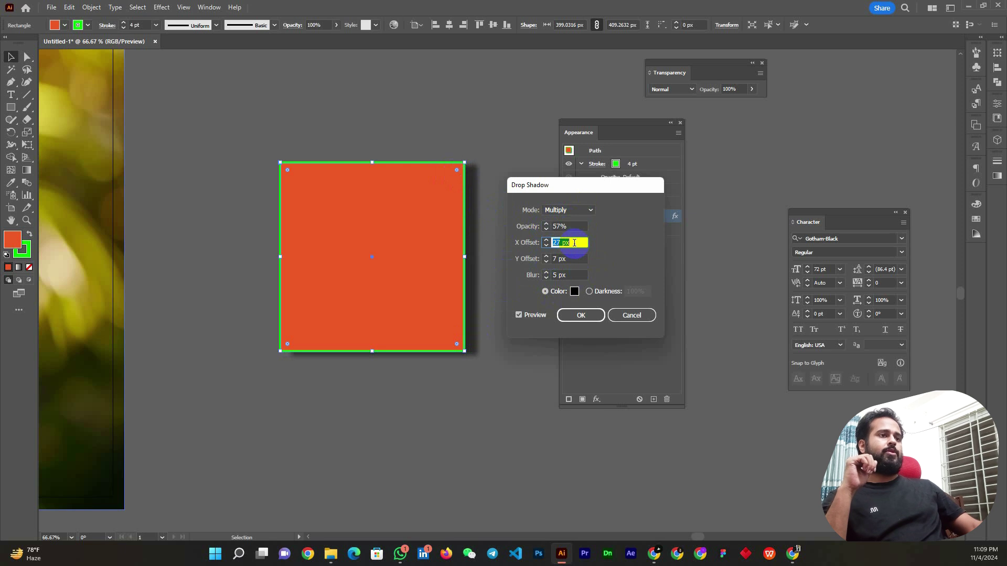
{"action": "scroll", "coordinate": [575, 243], "scroll_direction": "up", "scroll_amount": 8}
{"action": "left_click", "coordinate": [569, 258]}
{"action": "scroll", "coordinate": [569, 258], "scroll_direction": "up", "scroll_amount": 6}
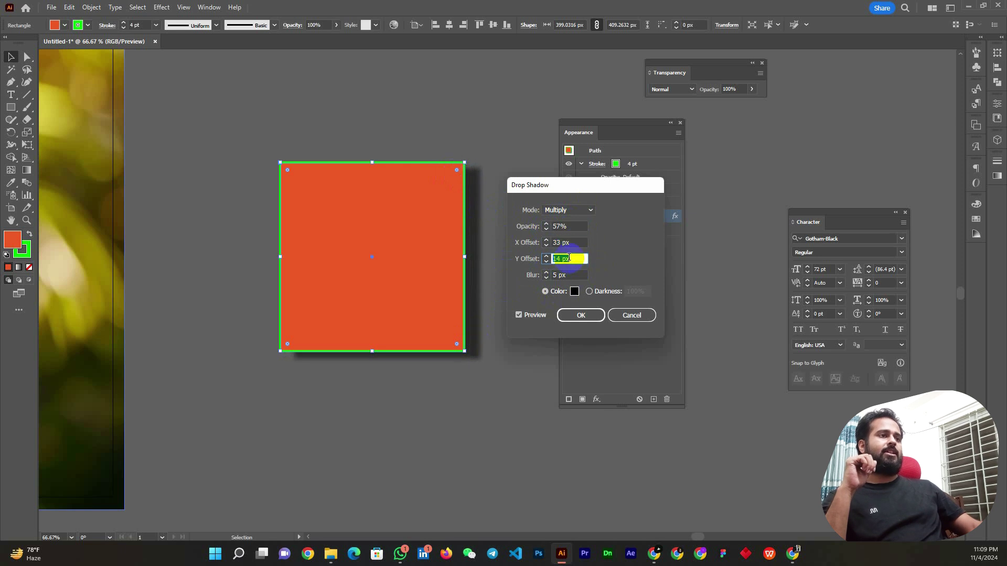
{"action": "scroll", "coordinate": [569, 259], "scroll_direction": "up", "scroll_amount": 9}
{"action": "scroll", "coordinate": [569, 259], "scroll_direction": "up", "scroll_amount": 8}
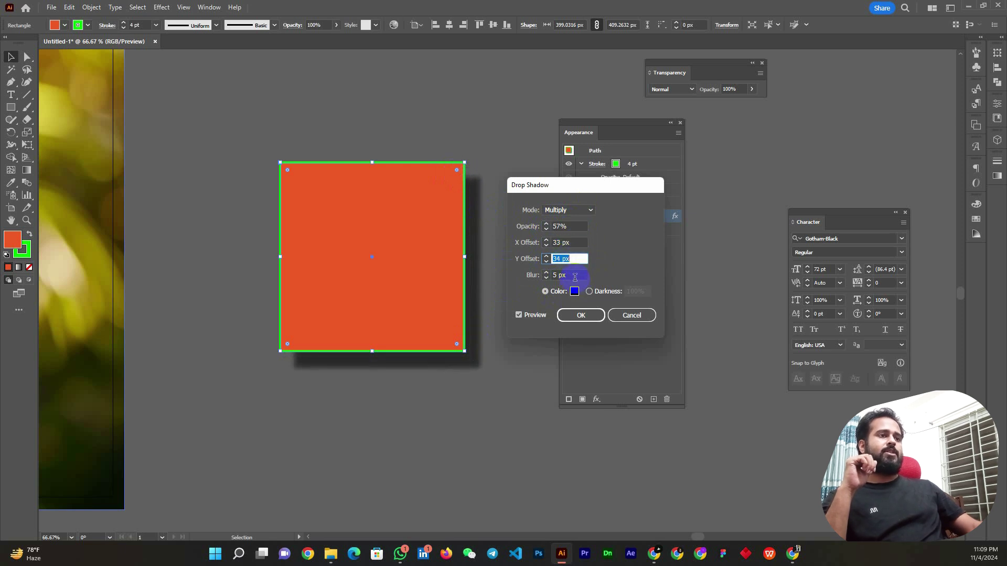
{"action": "left_click", "coordinate": [572, 275]}
{"action": "type", "text": "18"}
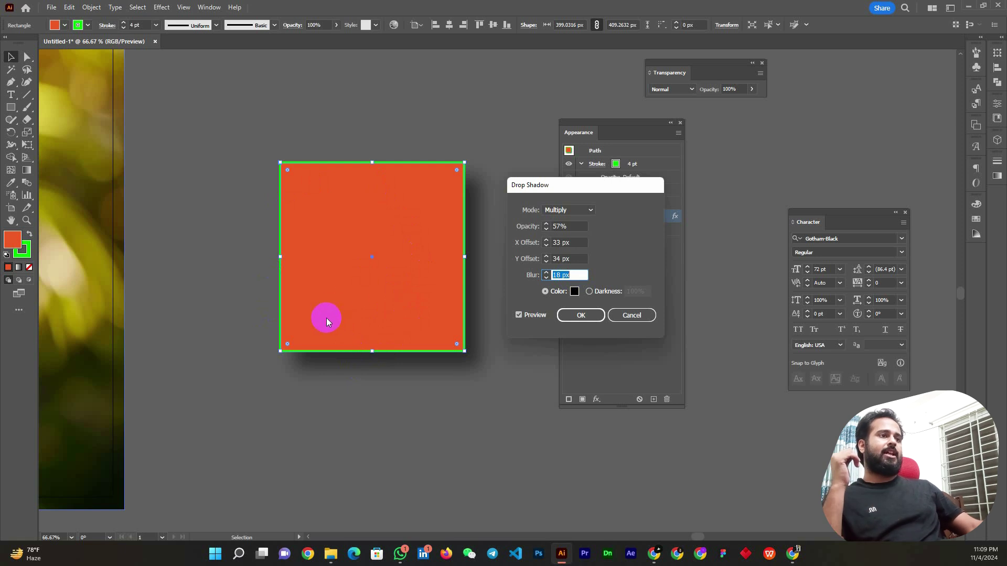
- Try a green shadow colour, then switch the shadow back to black
{"action": "left_click", "coordinate": [574, 293]}
{"action": "left_click_drag", "start_coordinate": [791, 288], "coordinate": [811, 231]}
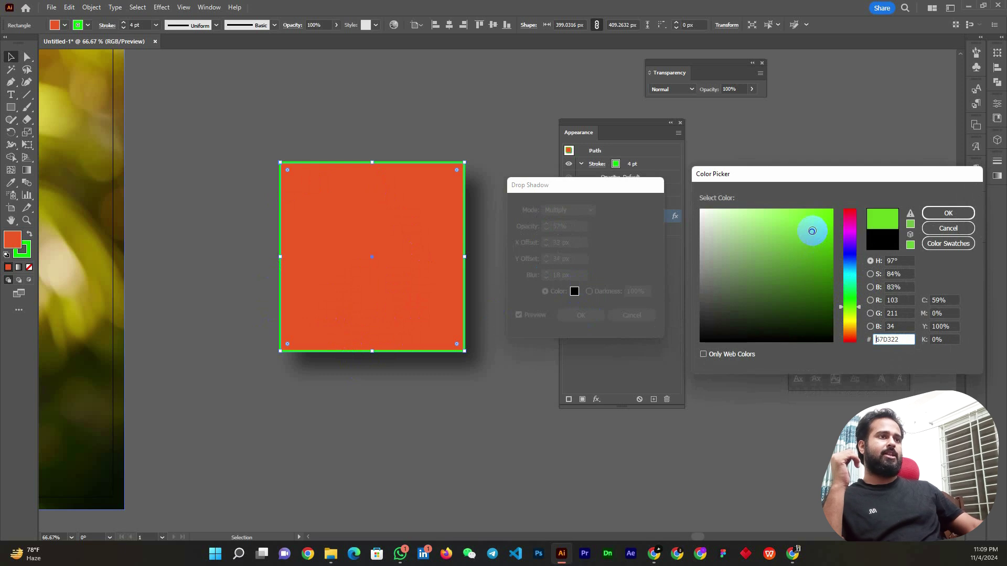
{"action": "left_click", "coordinate": [948, 213]}
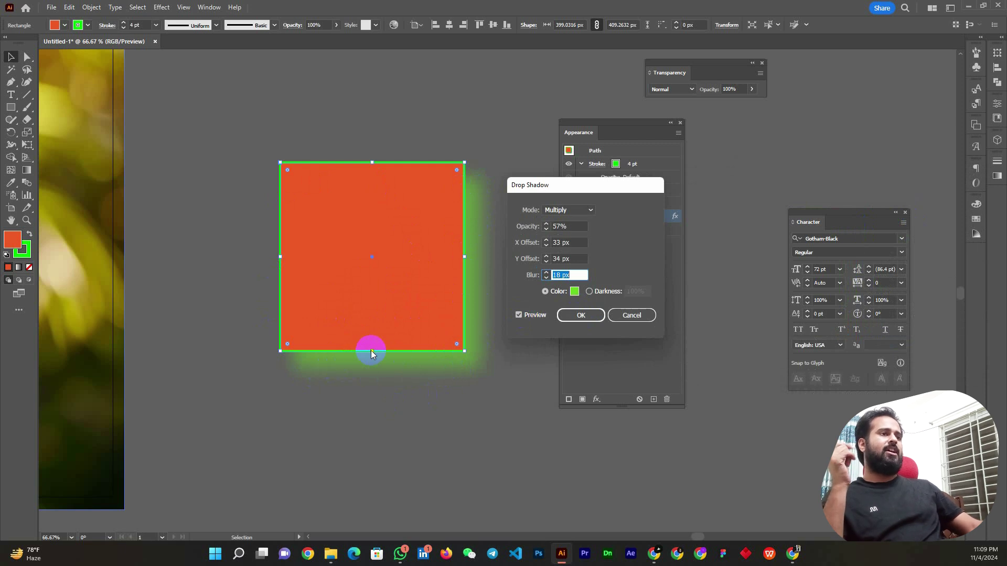
{"action": "left_click", "coordinate": [574, 292]}
{"action": "left_click_drag", "start_coordinate": [726, 318], "coordinate": [673, 348]}
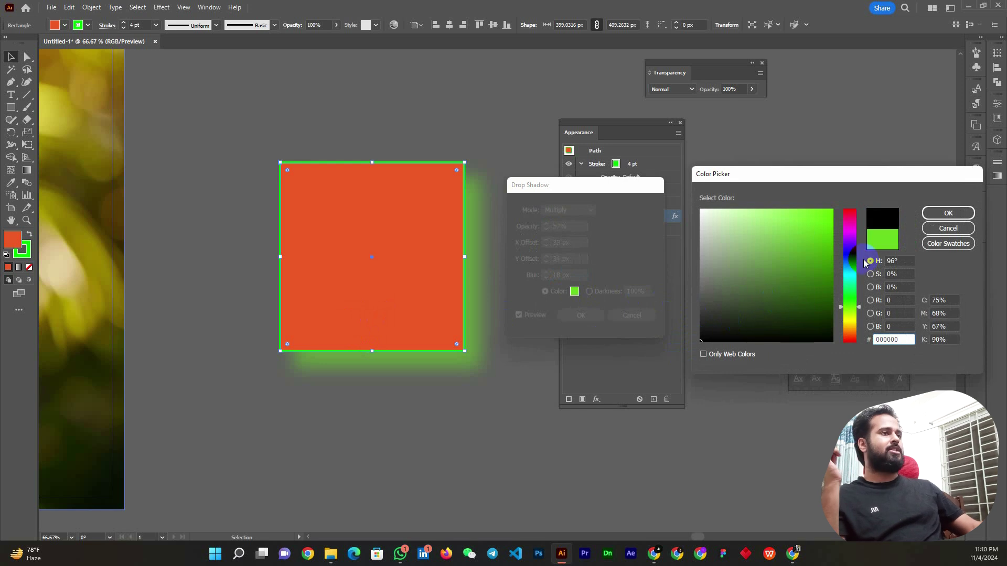
{"action": "left_click", "coordinate": [947, 210]}
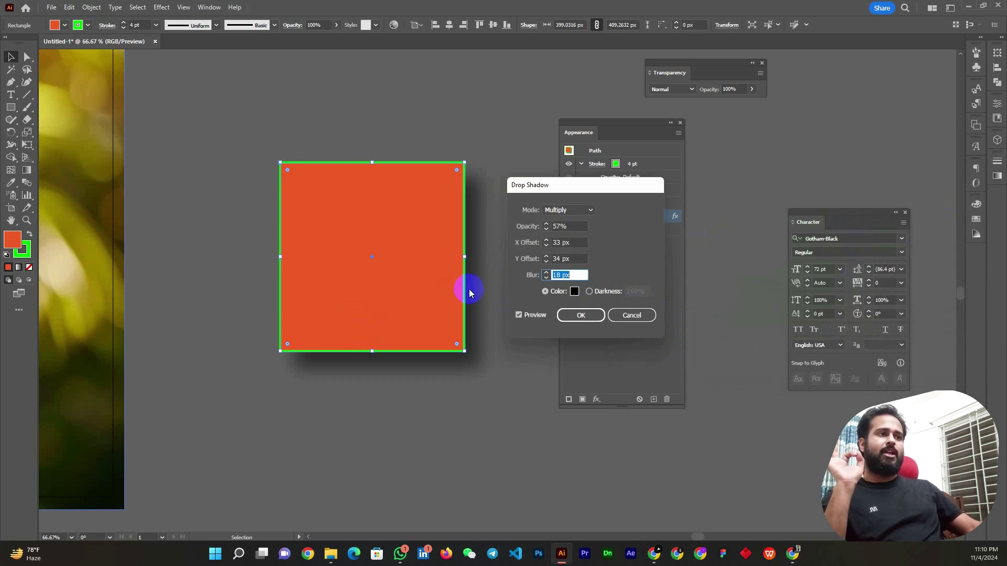
- Discard the square's shadow edits and open Drop Shadow for the red rectangle over the parrot
{"action": "left_click", "coordinate": [638, 316]}
{"action": "scroll", "coordinate": [684, 261], "scroll_direction": "down", "scroll_amount": 5}
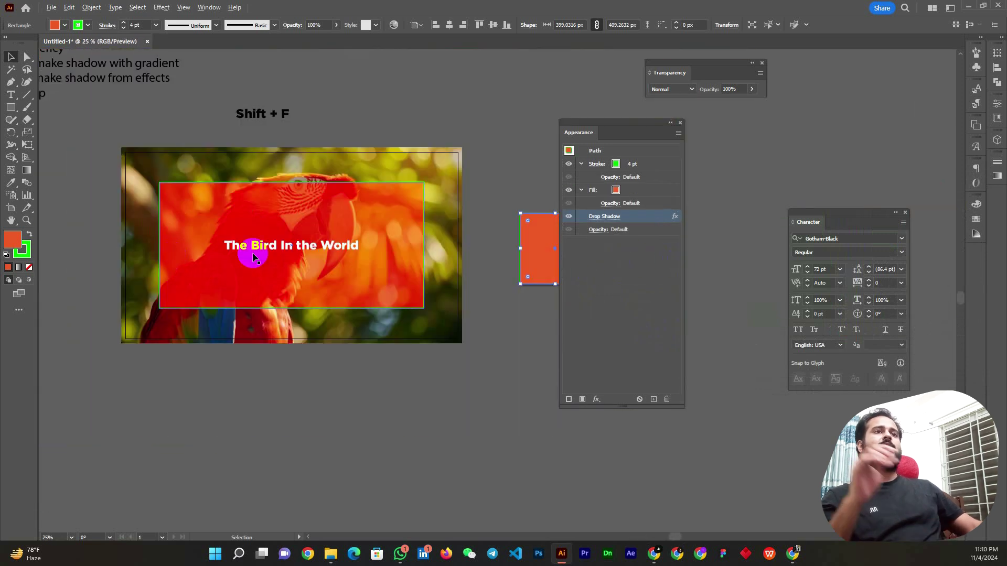
{"action": "scroll", "coordinate": [253, 257], "scroll_direction": "up", "scroll_amount": 2}
{"action": "left_click", "coordinate": [315, 293]}
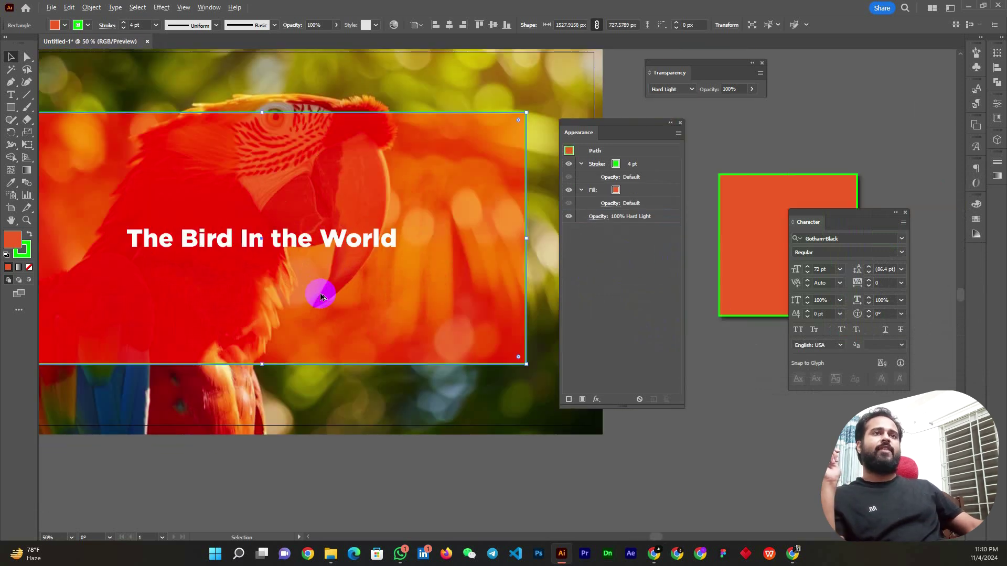
{"action": "scroll", "coordinate": [315, 292], "scroll_direction": "down", "scroll_amount": 1}
{"action": "left_click", "coordinate": [162, 8]}
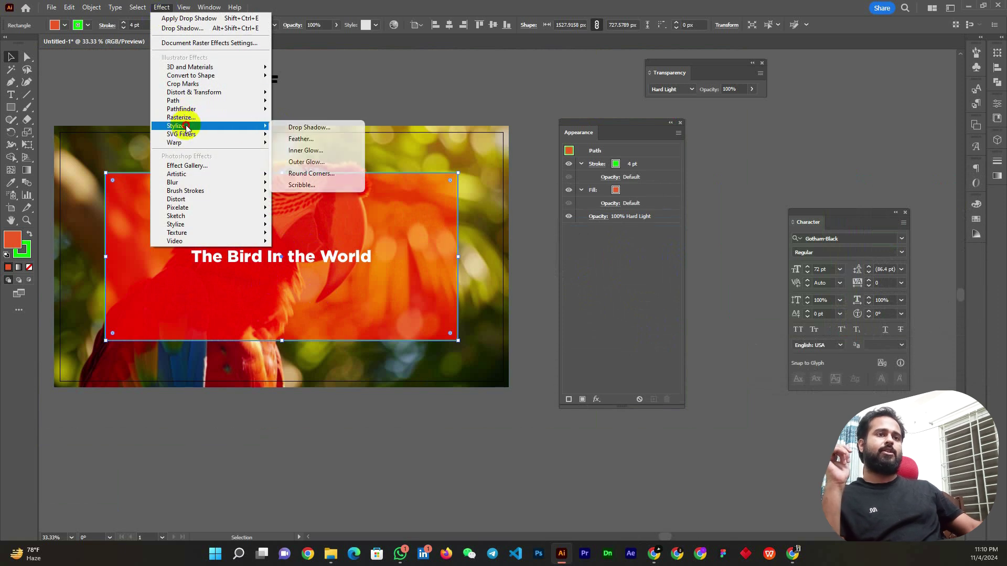
{"action": "left_click", "coordinate": [304, 127]}
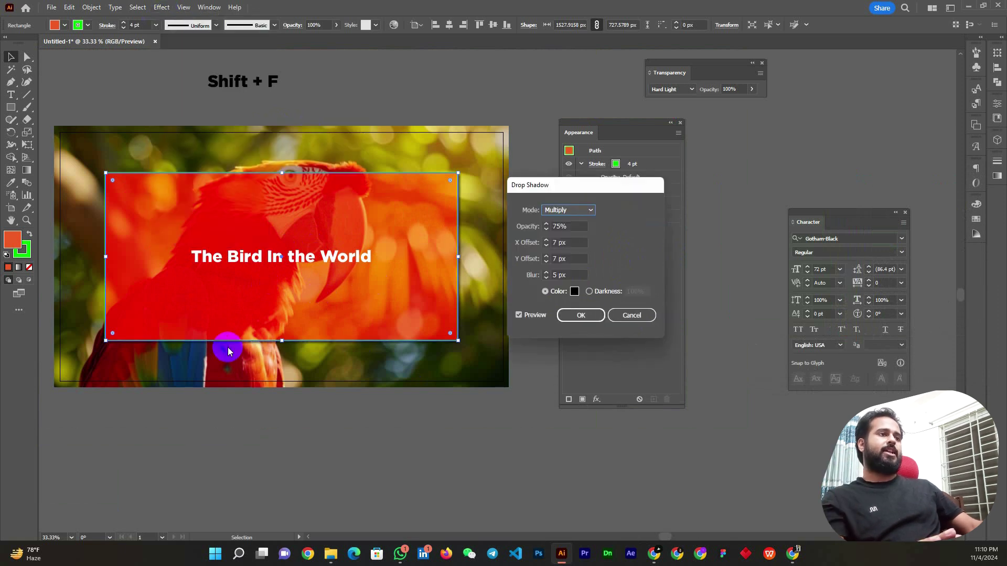
- Set the rectangle's shadow to 84% opacity, 23/24 px offsets and 15 px blur, and apply it
{"action": "left_click", "coordinate": [576, 257]}
{"action": "scroll", "coordinate": [576, 257], "scroll_direction": "up", "scroll_amount": 7}
{"action": "scroll", "coordinate": [576, 257], "scroll_direction": "up", "scroll_amount": 8}
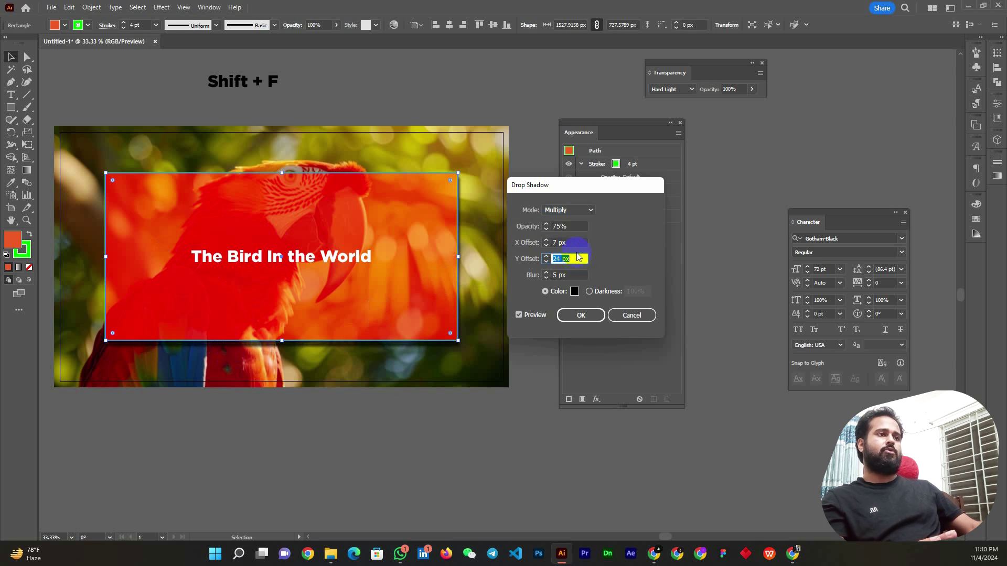
{"action": "left_click", "coordinate": [576, 244]}
{"action": "scroll", "coordinate": [575, 244], "scroll_direction": "up", "scroll_amount": 8}
{"action": "scroll", "coordinate": [576, 244], "scroll_direction": "up", "scroll_amount": 8}
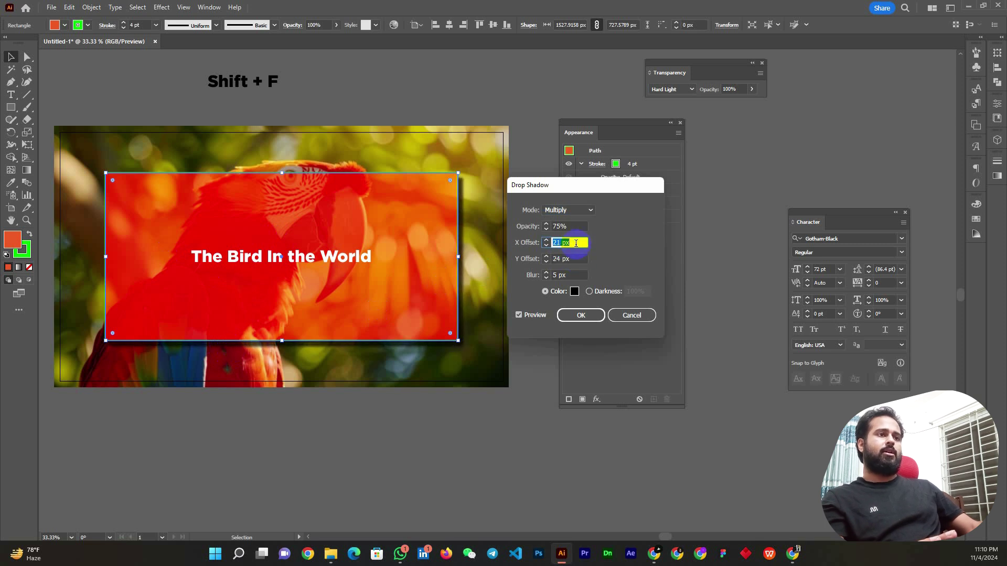
{"action": "left_click", "coordinate": [572, 274]}
{"action": "scroll", "coordinate": [571, 274], "scroll_direction": "up", "scroll_amount": 6}
{"action": "scroll", "coordinate": [571, 274], "scroll_direction": "down", "scroll_amount": 4}
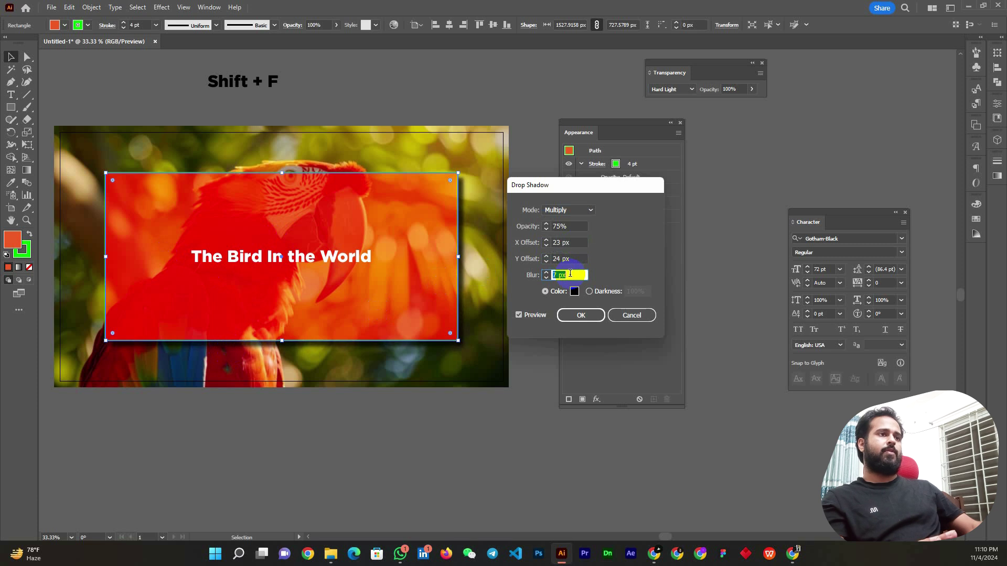
{"action": "scroll", "coordinate": [570, 274], "scroll_direction": "up", "scroll_amount": 1}
{"action": "left_click", "coordinate": [573, 226]}
{"action": "scroll", "coordinate": [572, 226], "scroll_direction": "up", "scroll_amount": 2}
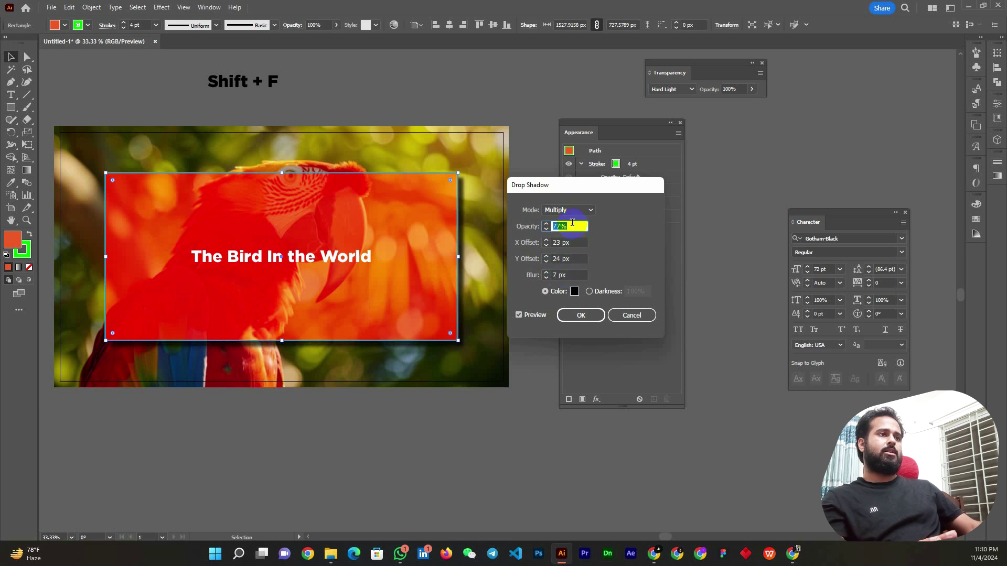
{"action": "left_click", "coordinate": [569, 274]}
{"action": "scroll", "coordinate": [569, 274], "scroll_direction": "up", "scroll_amount": 4}
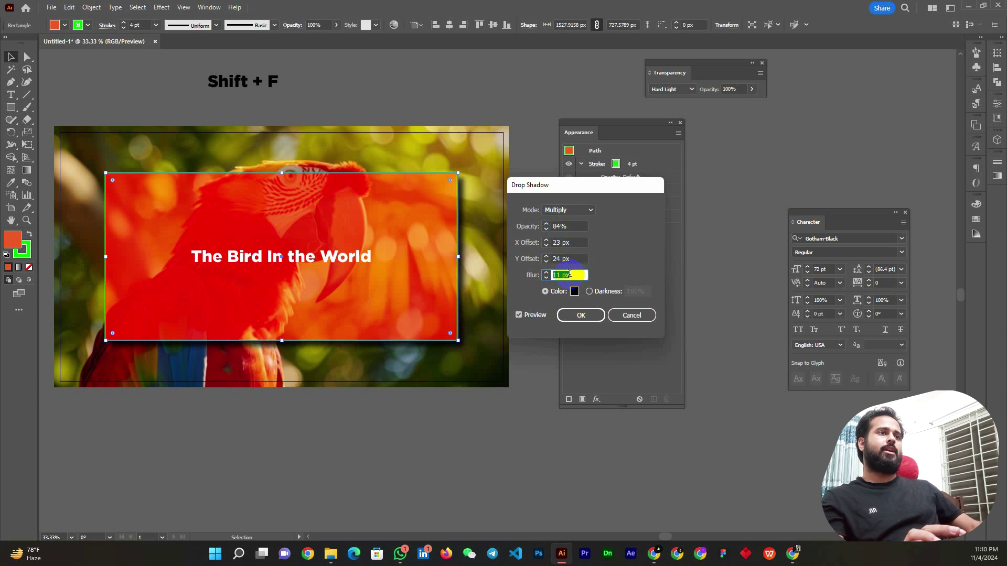
{"action": "left_click", "coordinate": [579, 315]}
{"action": "left_click", "coordinate": [499, 112]}
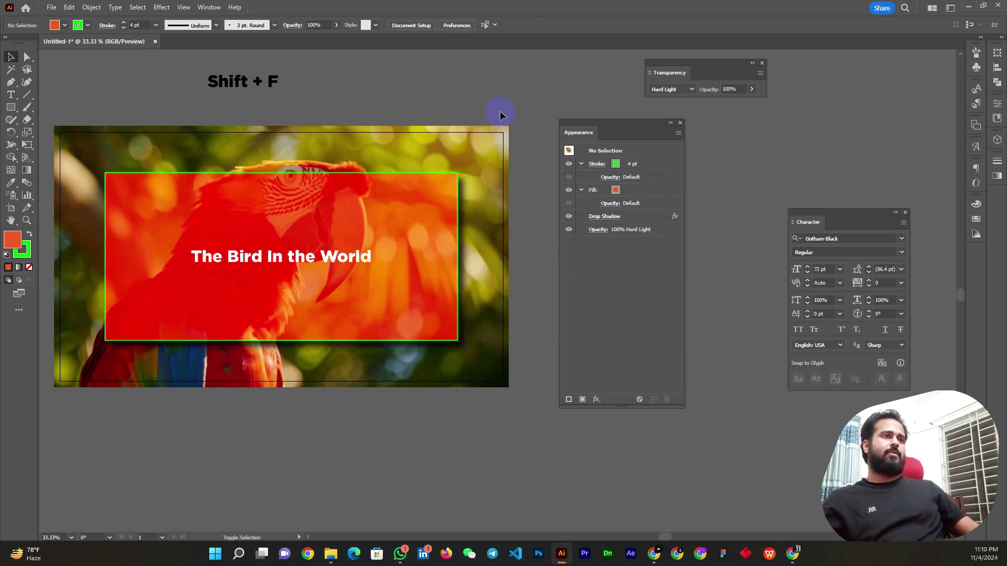
- Display the shadowed orange panel and white title over the parrot full screen with Shift+F
{"action": "key", "text": "shift+f"}
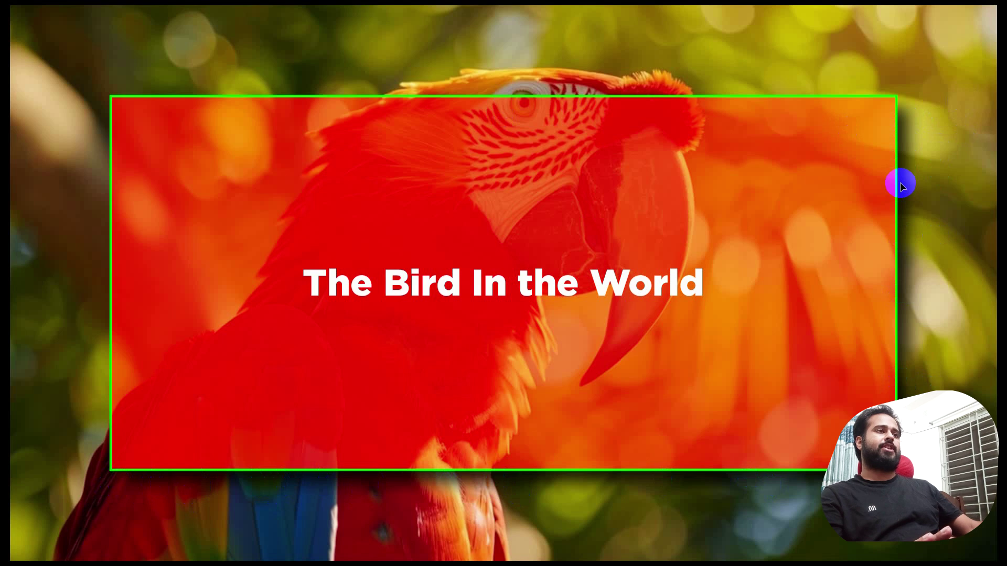
- Exit the presentation, move the Appearance panel aside, and delete the parrot image group
{"action": "key", "text": "Escape"}
{"action": "scroll", "coordinate": [362, 187], "scroll_direction": "down", "scroll_amount": 2}
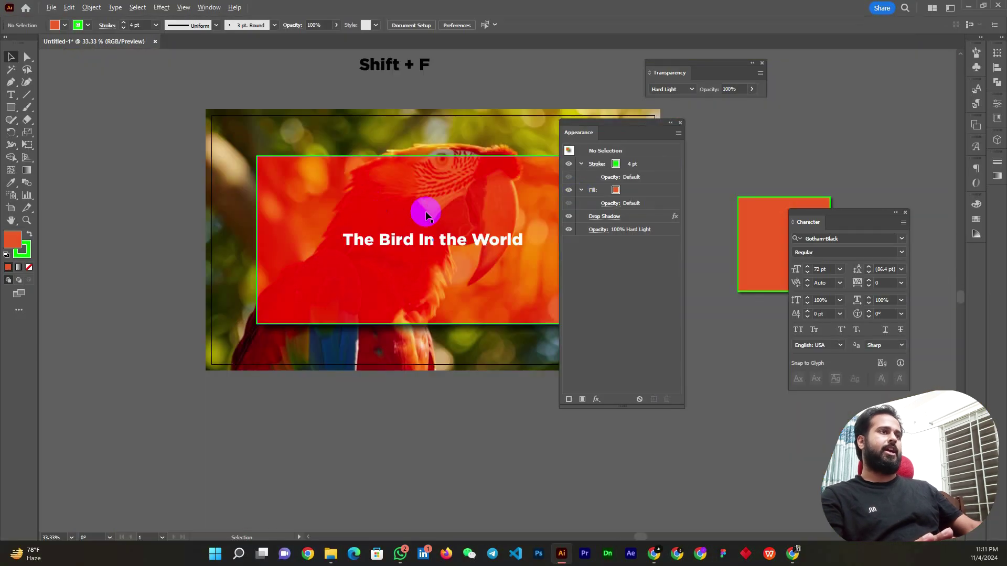
{"action": "scroll", "coordinate": [427, 214], "scroll_direction": "down", "scroll_amount": 2}
{"action": "scroll", "coordinate": [413, 205], "scroll_direction": "up", "scroll_amount": 1}
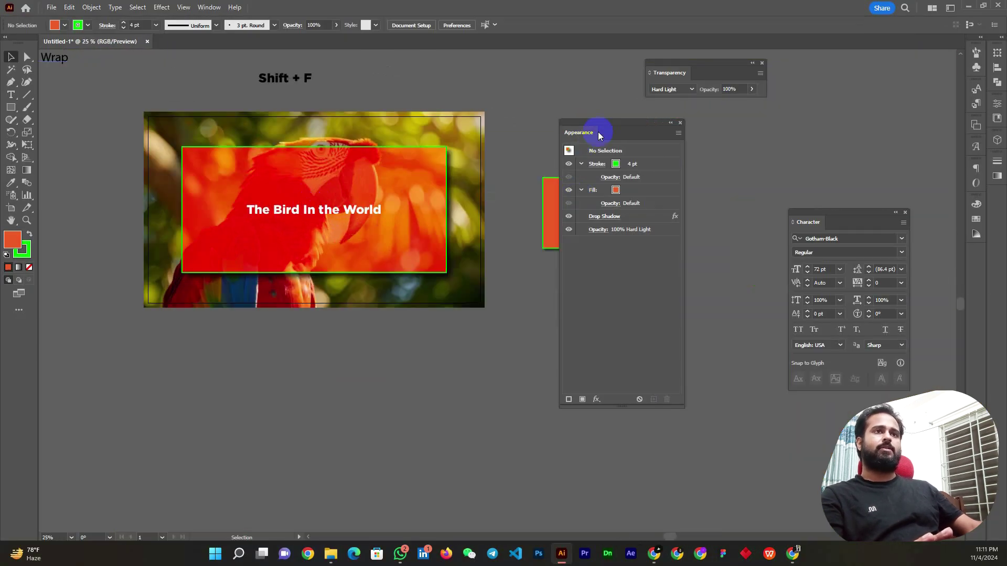
{"action": "left_click_drag", "start_coordinate": [598, 134], "coordinate": [679, 156]}
{"action": "scroll", "coordinate": [423, 218], "scroll_direction": "down", "scroll_amount": 1}
{"action": "scroll", "coordinate": [203, 145], "scroll_direction": "up", "scroll_amount": 1}
{"action": "scroll", "coordinate": [199, 141], "scroll_direction": "up", "scroll_amount": 2}
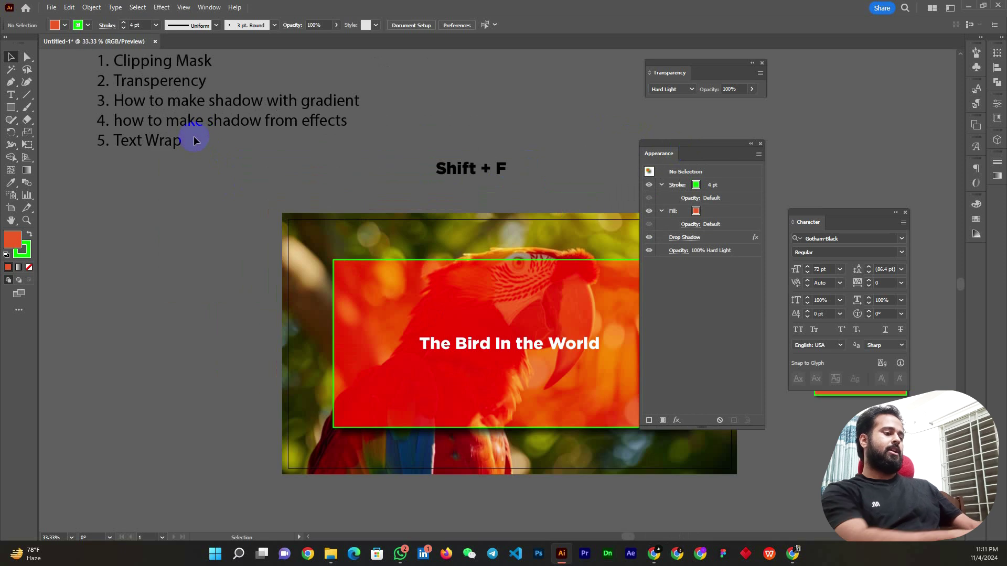
{"action": "scroll", "coordinate": [205, 197], "scroll_direction": "down", "scroll_amount": 1}
{"action": "left_click", "coordinate": [449, 373]}
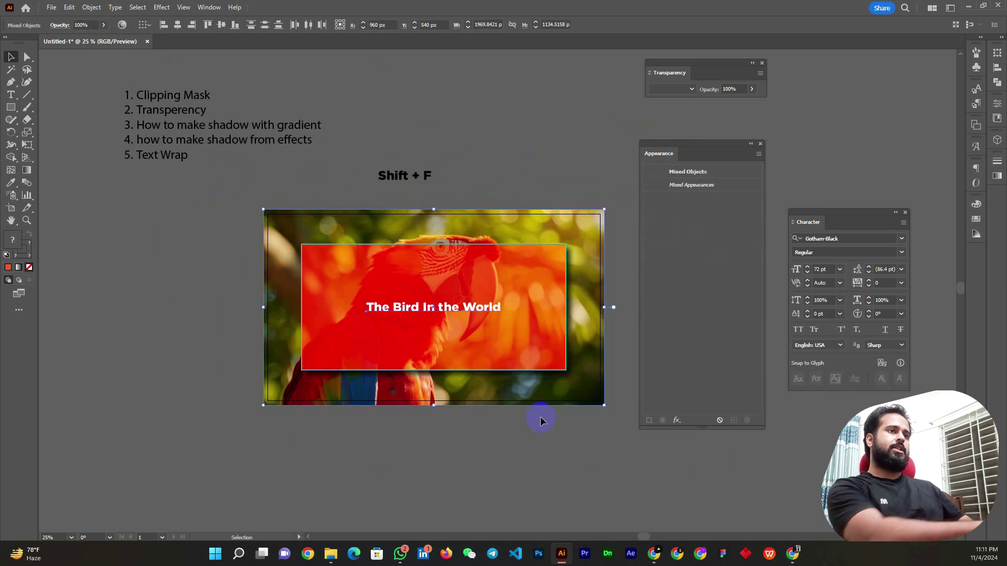
{"action": "key", "text": "Delete"}
- Delete the Shift + F note text
{"action": "left_click", "coordinate": [424, 296]}
{"action": "left_click", "coordinate": [400, 178]}
{"action": "key", "text": "Delete"}
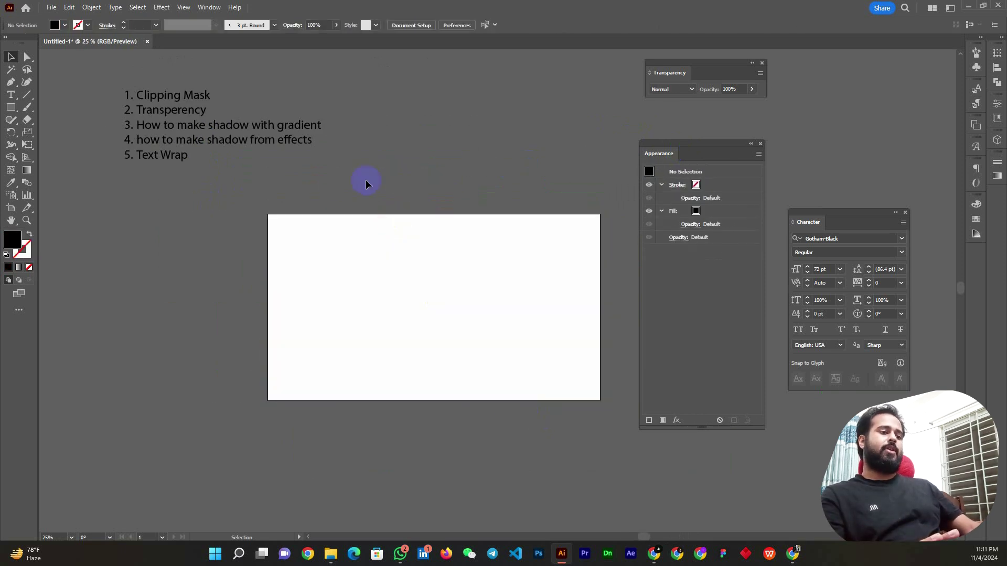
{"action": "scroll", "coordinate": [188, 132], "scroll_direction": "up", "scroll_amount": 1}
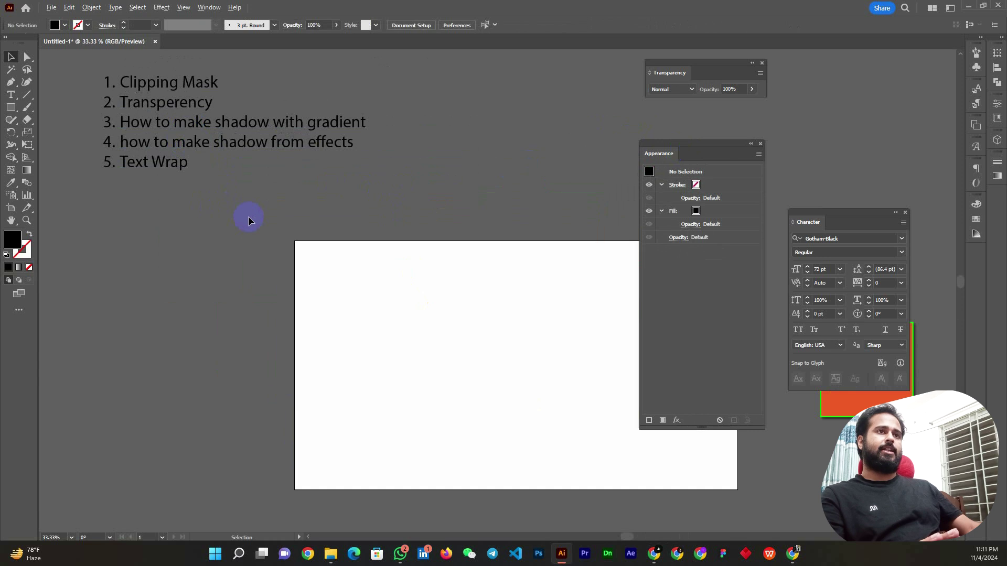
{"action": "scroll", "coordinate": [209, 210], "scroll_direction": "down", "scroll_amount": 1}
{"action": "scroll", "coordinate": [186, 201], "scroll_direction": "up", "scroll_amount": 1}
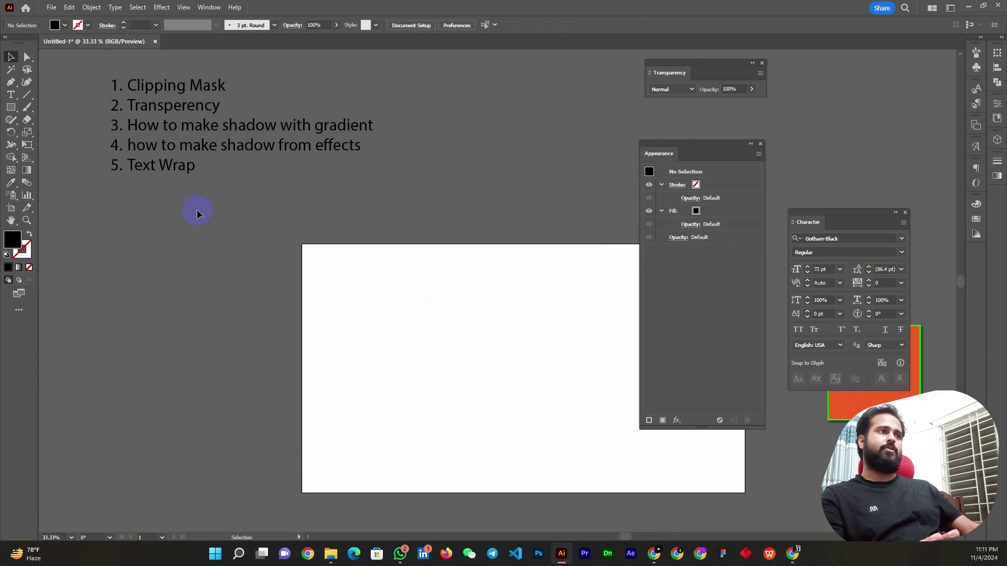
{"action": "scroll", "coordinate": [197, 210], "scroll_direction": "down", "scroll_amount": 1}
{"action": "scroll", "coordinate": [202, 182], "scroll_direction": "up", "scroll_amount": 1}
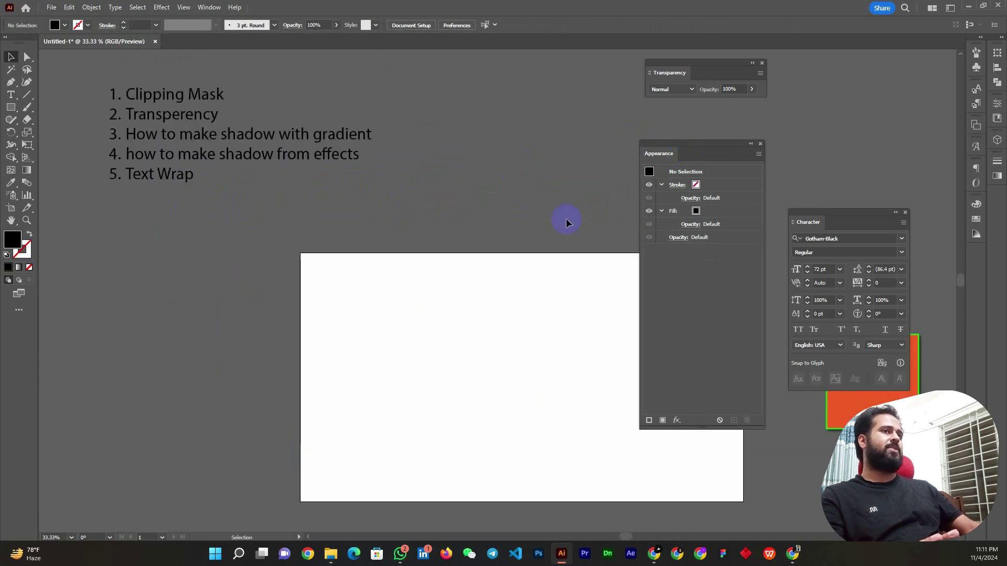
- Delete the leftover orange rectangle and rearrange panels to free the workspace
{"action": "left_click_drag", "start_coordinate": [710, 149], "coordinate": [733, 150]}
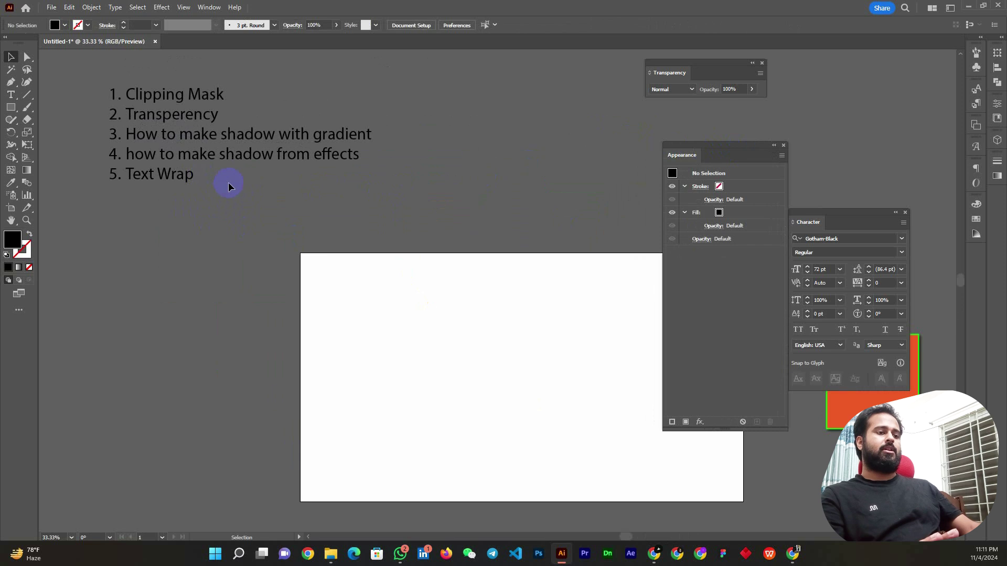
{"action": "scroll", "coordinate": [202, 193], "scroll_direction": "down", "scroll_amount": 1}
{"action": "scroll", "coordinate": [496, 328], "scroll_direction": "up", "scroll_amount": 1}
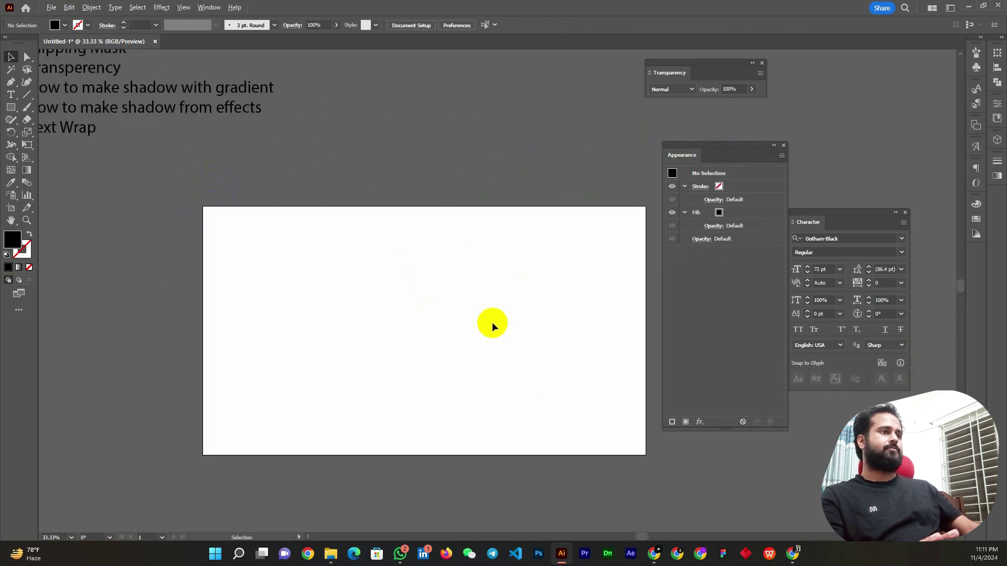
{"action": "scroll", "coordinate": [291, 280], "scroll_direction": "down", "scroll_amount": 1}
{"action": "scroll", "coordinate": [388, 283], "scroll_direction": "up", "scroll_amount": 1}
{"action": "scroll", "coordinate": [411, 288], "scroll_direction": "down", "scroll_amount": 1}
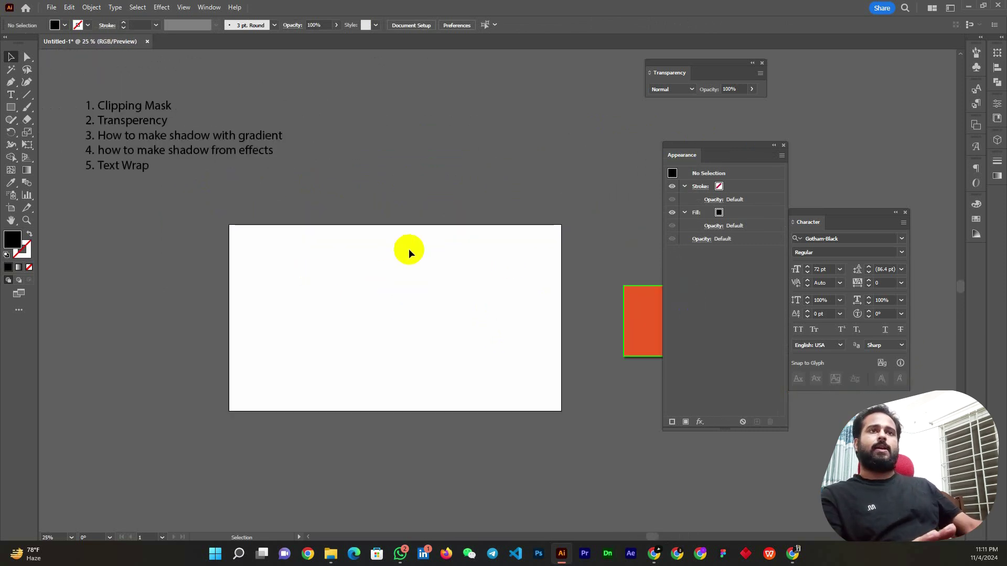
{"action": "left_click", "coordinate": [642, 312]}
{"action": "key", "text": "Delete"}
{"action": "scroll", "coordinate": [102, 148], "scroll_direction": "up", "scroll_amount": 2}
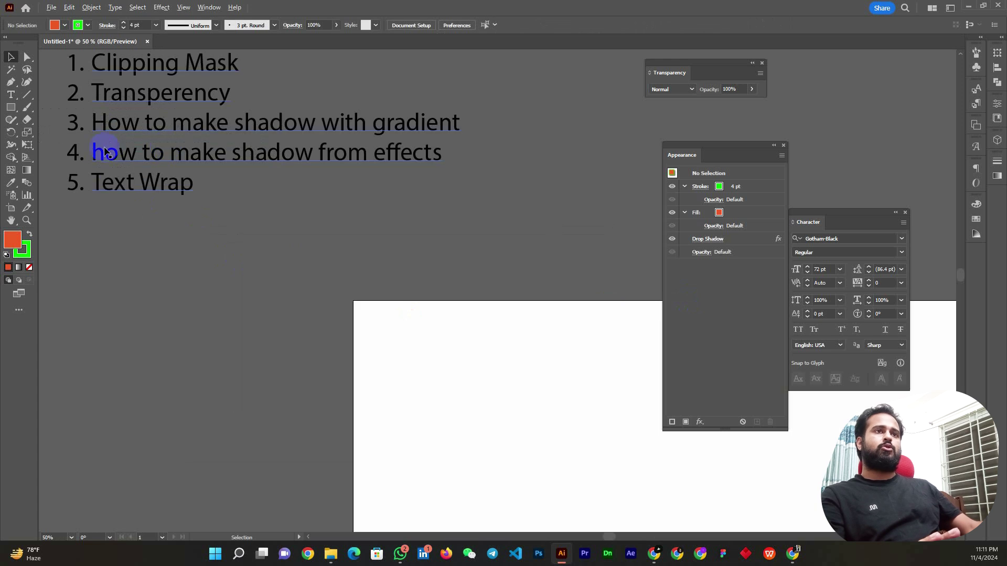
{"action": "left_click", "coordinate": [136, 164]}
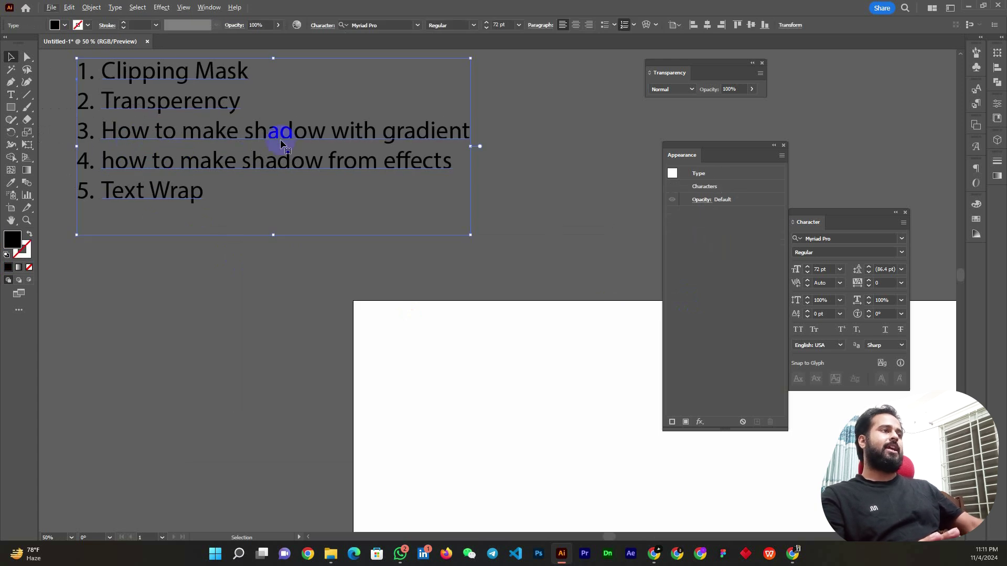
{"action": "scroll", "coordinate": [225, 168], "scroll_direction": "down", "scroll_amount": 2}
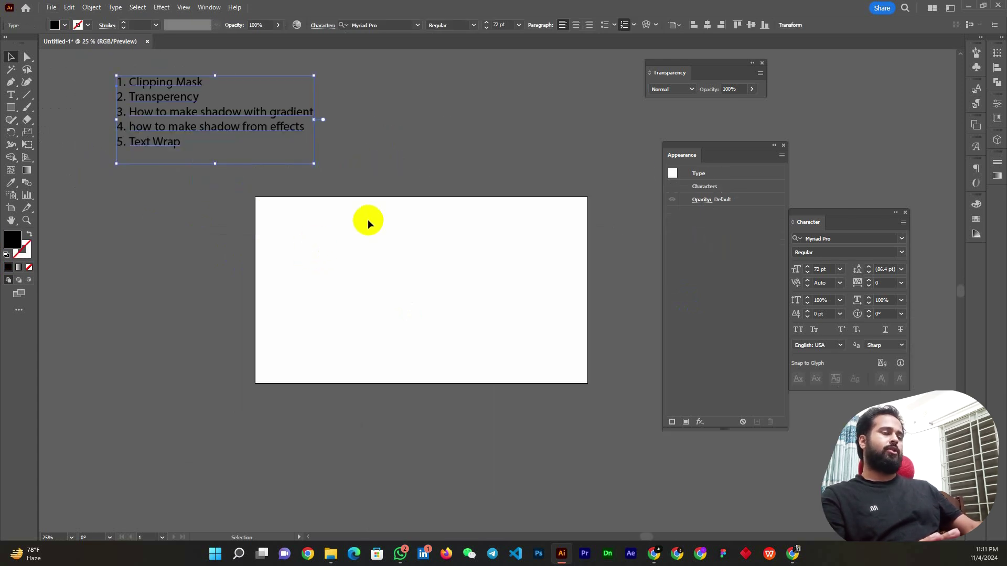
{"action": "left_click_drag", "start_coordinate": [762, 150], "coordinate": [887, 135]}
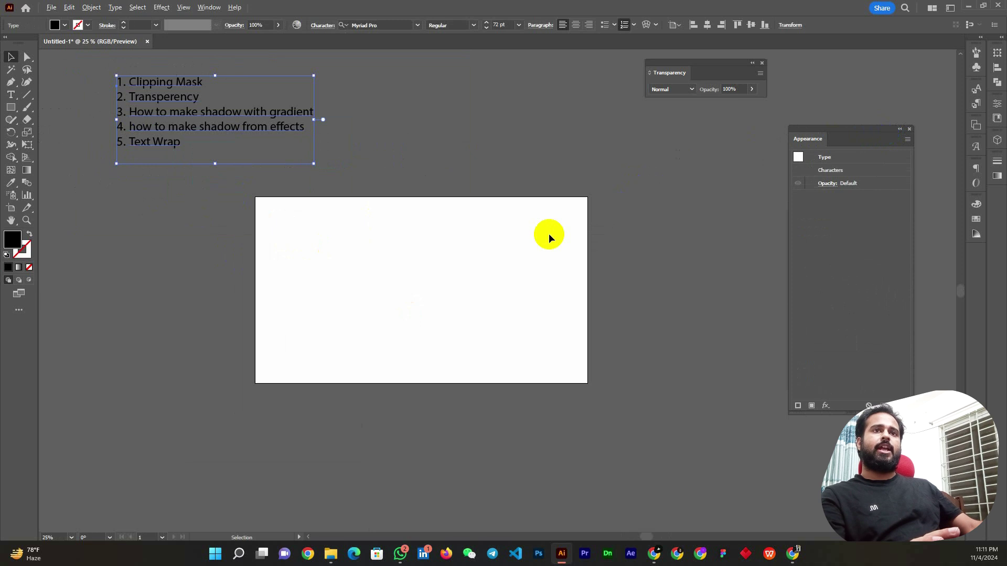
{"action": "scroll", "coordinate": [404, 249], "scroll_direction": "up", "scroll_amount": 1}
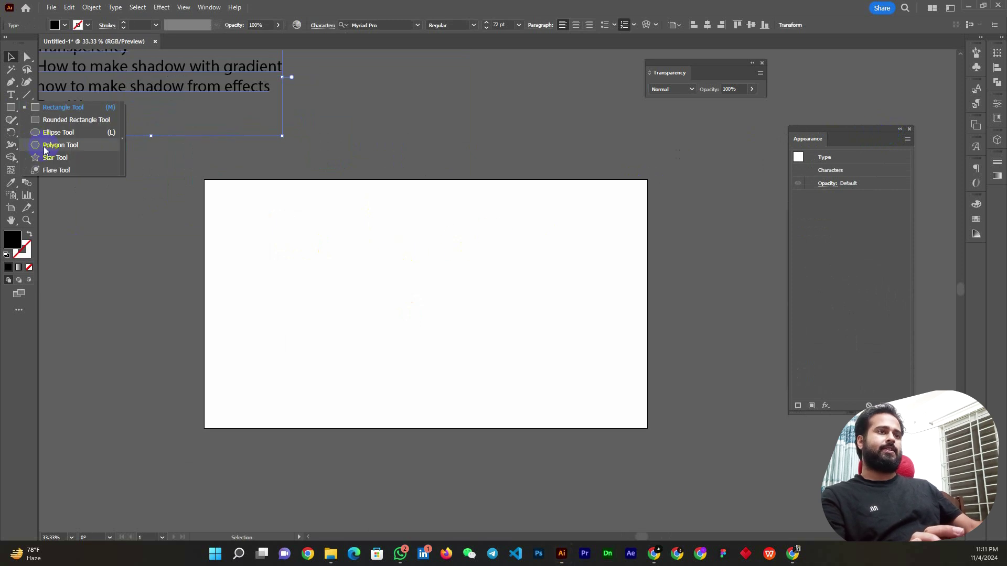
- Draw a large circle on the artboard and fill it with a crimson swatch
{"action": "left_click_drag", "start_coordinate": [11, 107], "coordinate": [52, 134]}
{"action": "left_click_drag", "start_coordinate": [380, 251], "coordinate": [510, 381]}
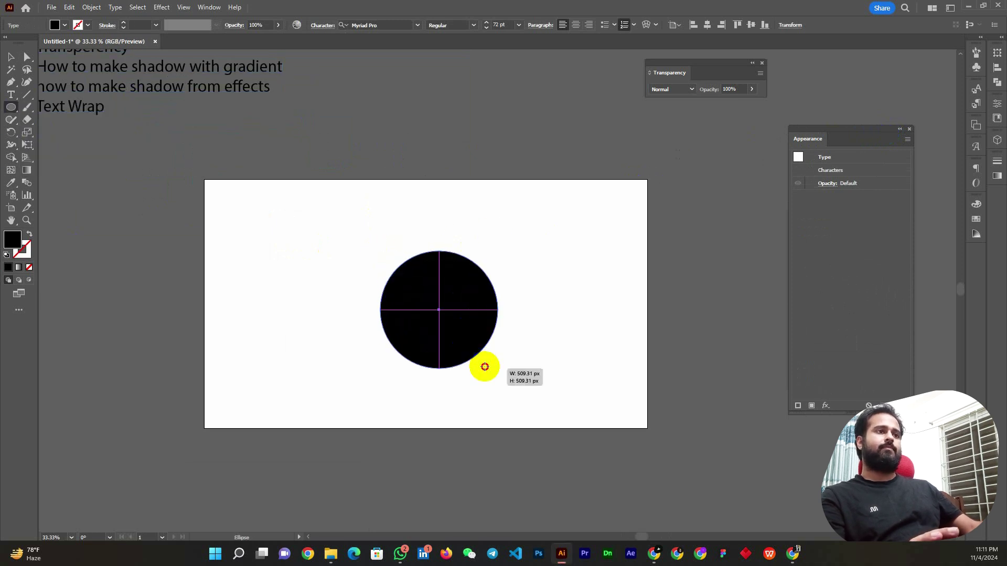
{"action": "left_click", "coordinate": [11, 57]}
{"action": "left_click_drag", "start_coordinate": [475, 317], "coordinate": [436, 281]}
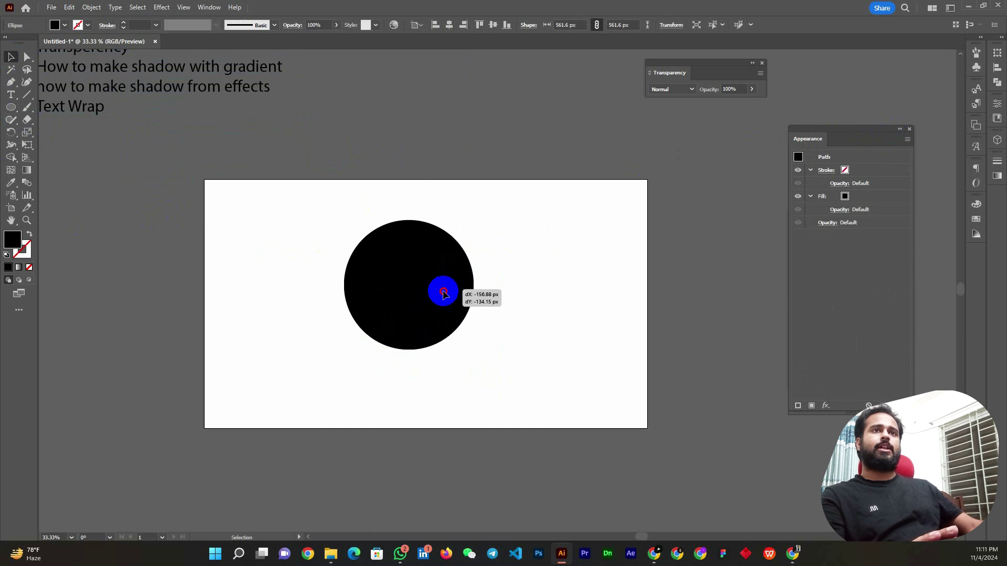
{"action": "left_click", "coordinate": [65, 25]}
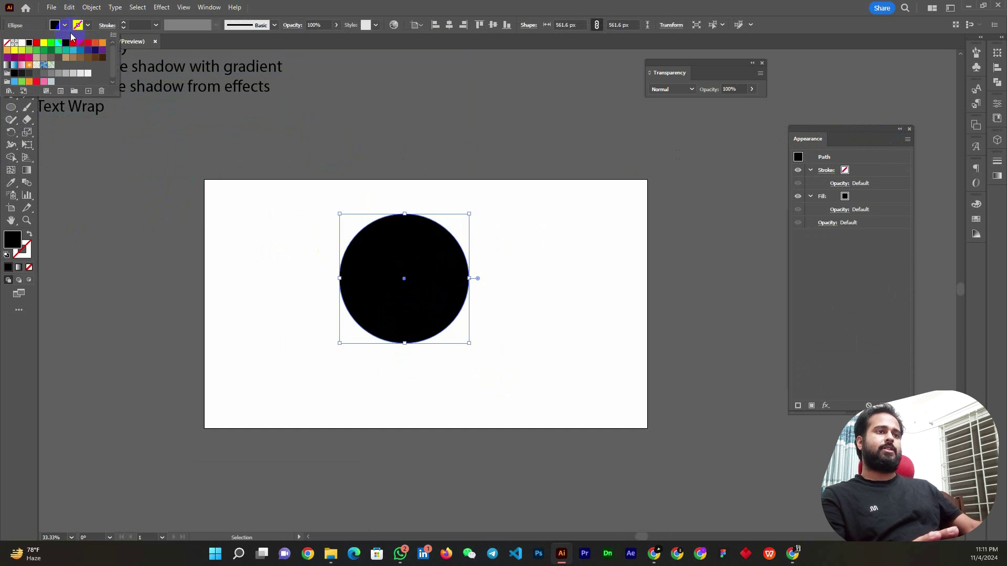
{"action": "left_click", "coordinate": [81, 45]}
{"action": "left_click", "coordinate": [417, 363]}
- Draw a wide, flat black ellipse under the circle as a trial shadow
{"action": "scroll", "coordinate": [416, 363], "scroll_direction": "up", "scroll_amount": 2}
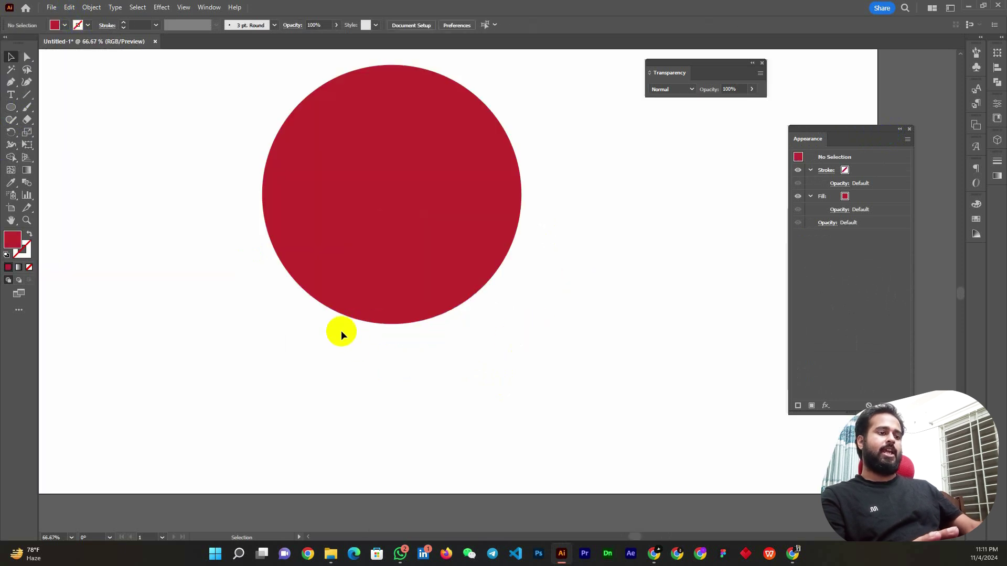
{"action": "mouse_move", "coordinate": [250, 325]}
{"action": "left_mouse_down"}
{"action": "mouse_move", "coordinate": [455, 359]}
{"action": "mouse_move", "coordinate": [603, 361]}
{"action": "left_mouse_up"}
{"action": "scroll", "coordinate": [444, 294], "scroll_direction": "down", "scroll_amount": 3}
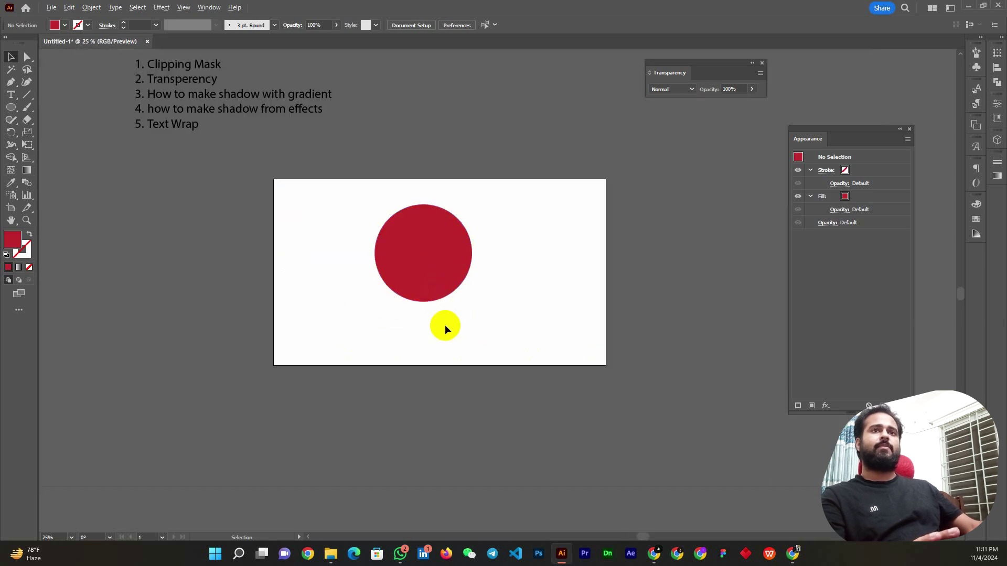
{"action": "scroll", "coordinate": [445, 328], "scroll_direction": "up", "scroll_amount": 2}
{"action": "left_click_drag", "start_coordinate": [11, 107], "coordinate": [47, 134]}
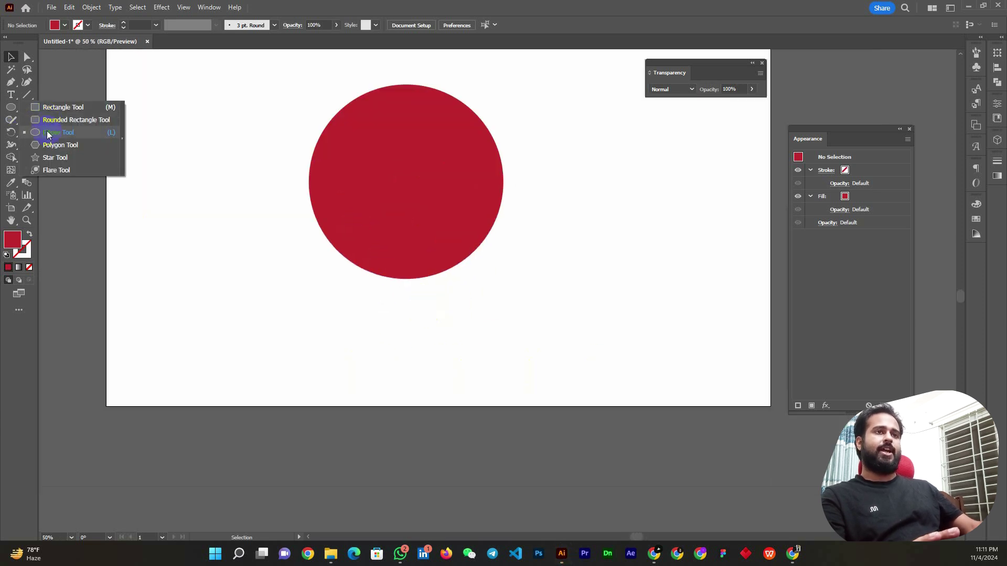
{"action": "mouse_move", "coordinate": [247, 272]}
{"action": "left_mouse_down"}
{"action": "mouse_move", "coordinate": [348, 308]}
{"action": "mouse_move", "coordinate": [460, 306]}
{"action": "left_mouse_up"}
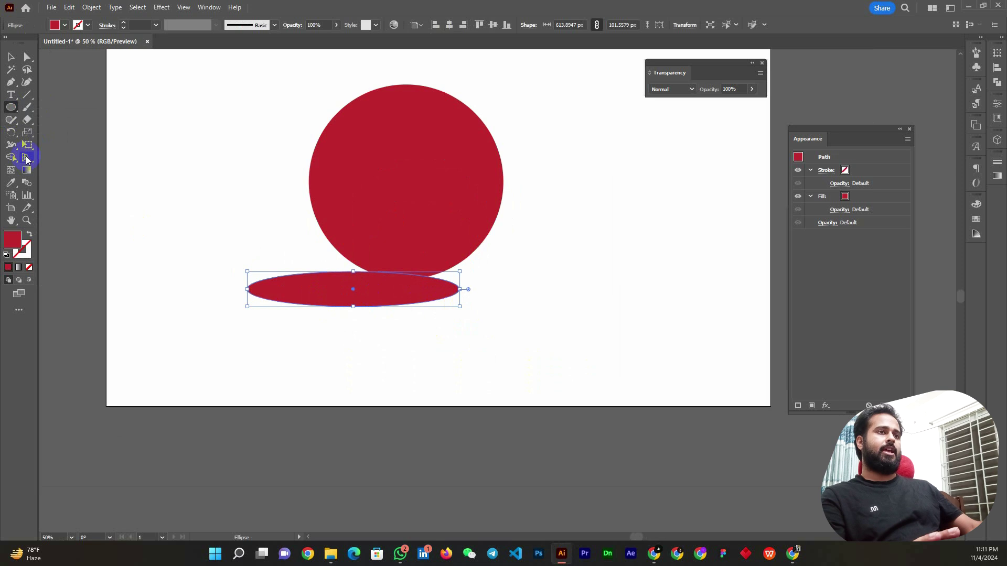
{"action": "left_click", "coordinate": [10, 57]}
{"action": "left_click_drag", "start_coordinate": [362, 303], "coordinate": [412, 287]}
{"action": "left_click", "coordinate": [64, 25]}
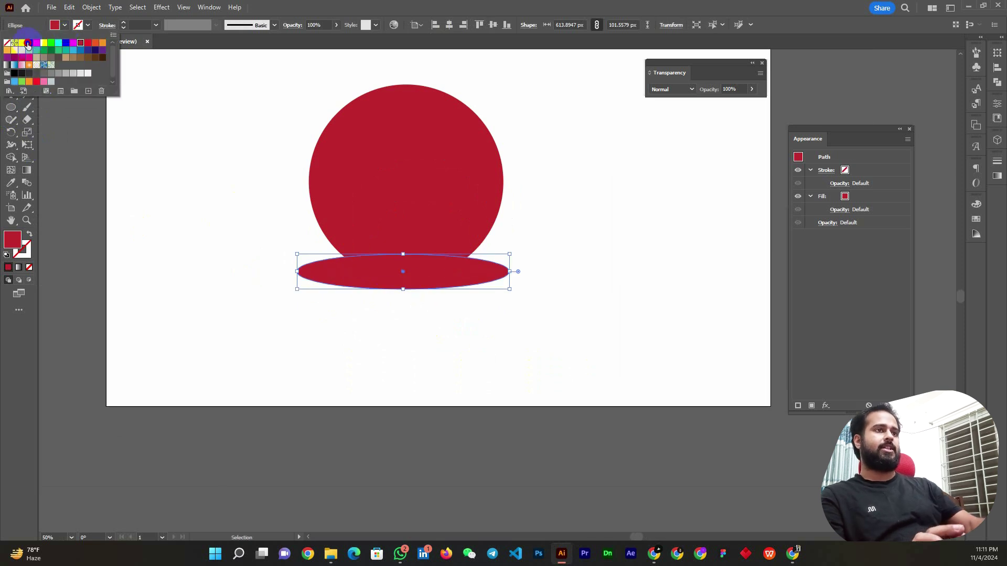
{"action": "left_click", "coordinate": [31, 47]}
{"action": "left_click", "coordinate": [569, 256]}
- Bring the red circle in front of the ellipse, then delete the trial ellipse
{"action": "left_click", "coordinate": [439, 194]}
{"action": "key", "text": "ctrl+shift+bracketright"}
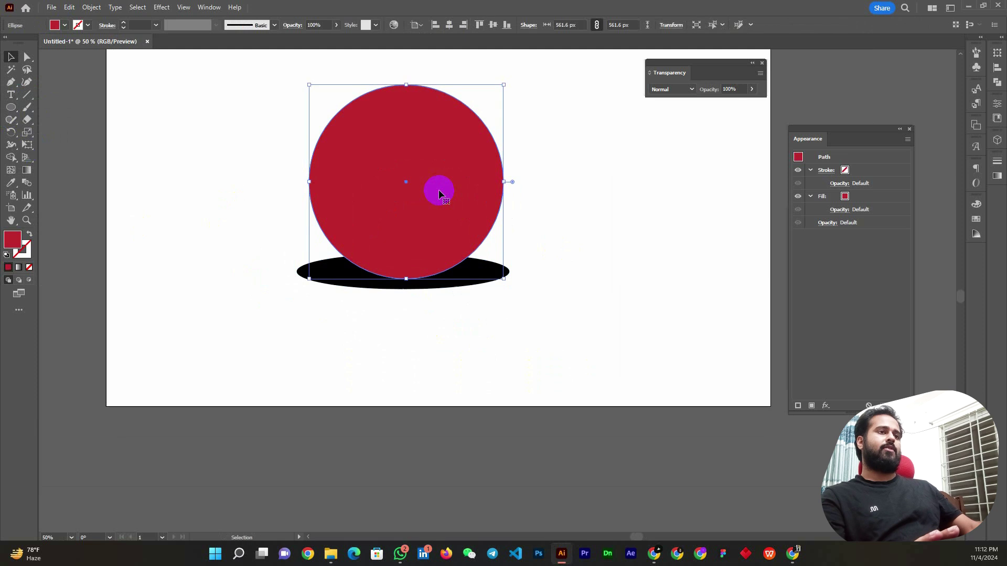
{"action": "left_click", "coordinate": [628, 330]}
{"action": "scroll", "coordinate": [456, 345], "scroll_direction": "down", "scroll_amount": 2}
{"action": "scroll", "coordinate": [454, 342], "scroll_direction": "up", "scroll_amount": 3}
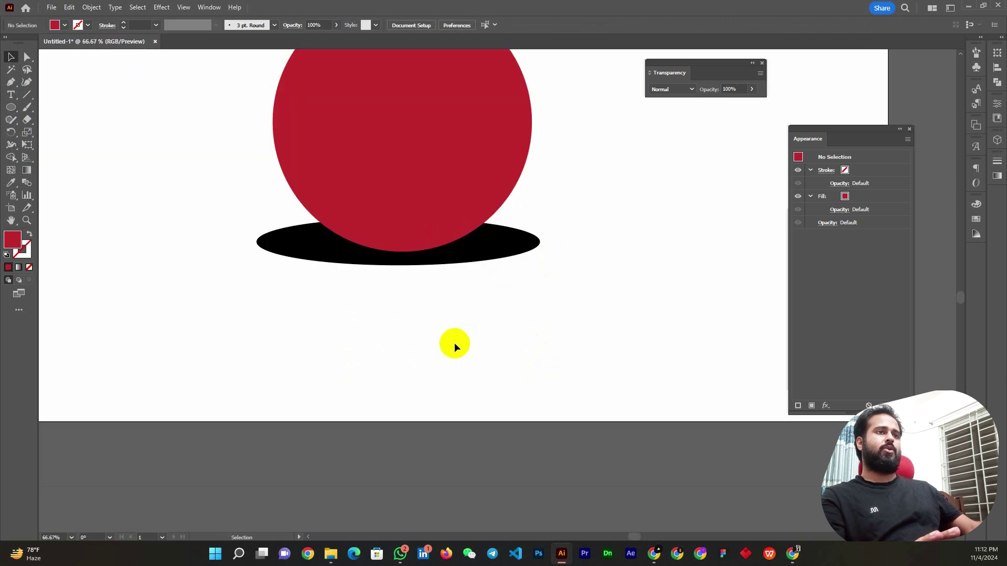
{"action": "mouse_move", "coordinate": [486, 255]}
{"action": "left_mouse_down"}
{"action": "mouse_move", "coordinate": [475, 256]}
{"action": "mouse_move", "coordinate": [488, 258]}
{"action": "left_mouse_up"}
{"action": "scroll", "coordinate": [492, 257], "scroll_direction": "down", "scroll_amount": 1}
{"action": "scroll", "coordinate": [492, 257], "scroll_direction": "up", "scroll_amount": 1}
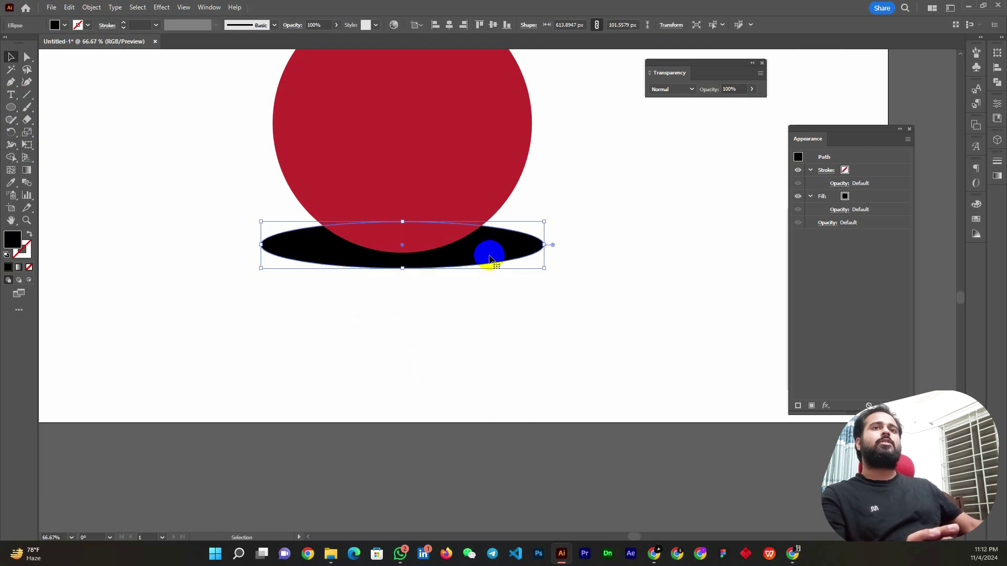
{"action": "key", "text": "Delete"}
{"action": "scroll", "coordinate": [200, 230], "scroll_direction": "down", "scroll_amount": 1}
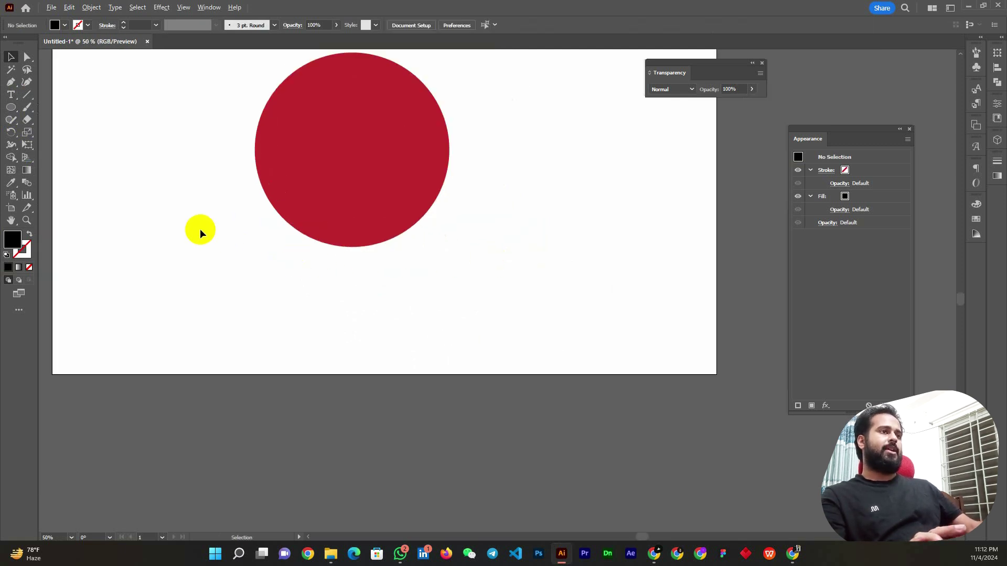
- Draw a black circle to the right of the red ball
{"action": "left_click", "coordinate": [10, 108]}
{"action": "left_click_drag", "start_coordinate": [502, 138], "coordinate": [611, 297]}
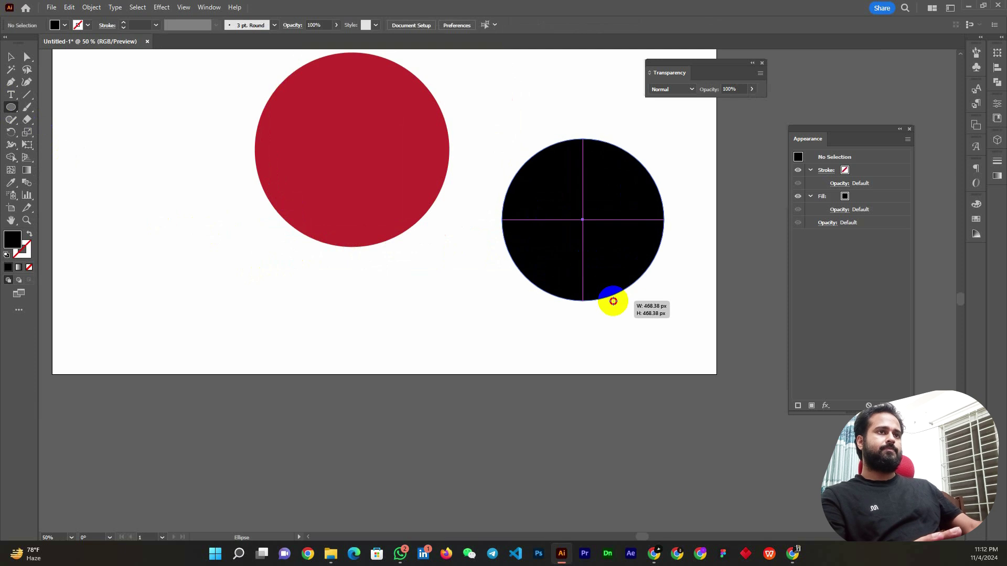
{"action": "key", "text": "v"}
{"action": "scroll", "coordinate": [84, 177], "scroll_direction": "down", "scroll_amount": 2}
{"action": "scroll", "coordinate": [382, 184], "scroll_direction": "up", "scroll_amount": 2}
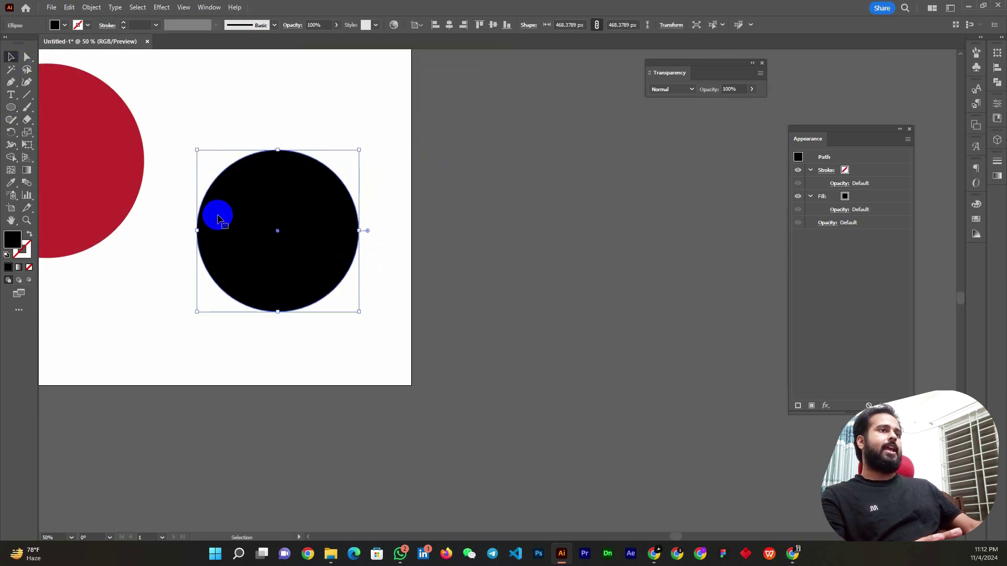
{"action": "scroll", "coordinate": [215, 213], "scroll_direction": "up", "scroll_amount": 1}
{"action": "scroll", "coordinate": [359, 228], "scroll_direction": "down", "scroll_amount": 1}
{"action": "scroll", "coordinate": [262, 217], "scroll_direction": "up", "scroll_amount": 3}
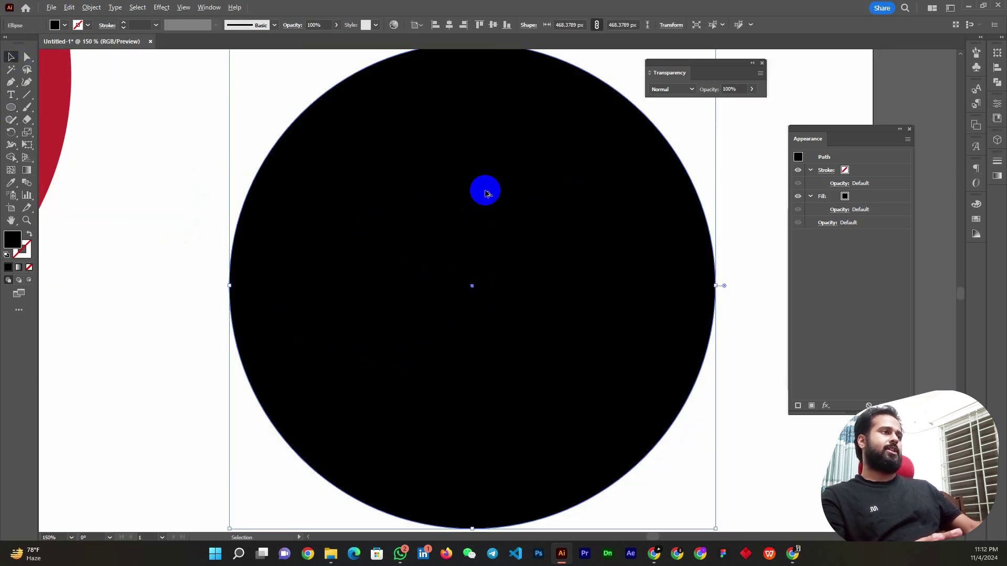
{"action": "scroll", "coordinate": [446, 212], "scroll_direction": "down", "scroll_amount": 3}
- Nudge the black circle left and float the Gradient panel (Ctrl+F9) separately
{"action": "left_click_drag", "start_coordinate": [446, 211], "coordinate": [426, 209]}
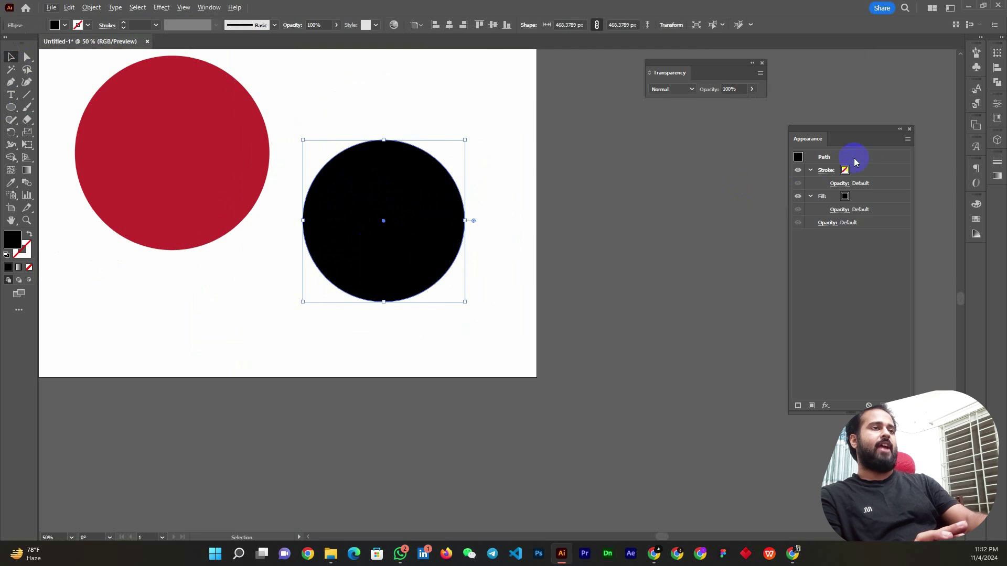
{"action": "key", "text": "ctrl+F9"}
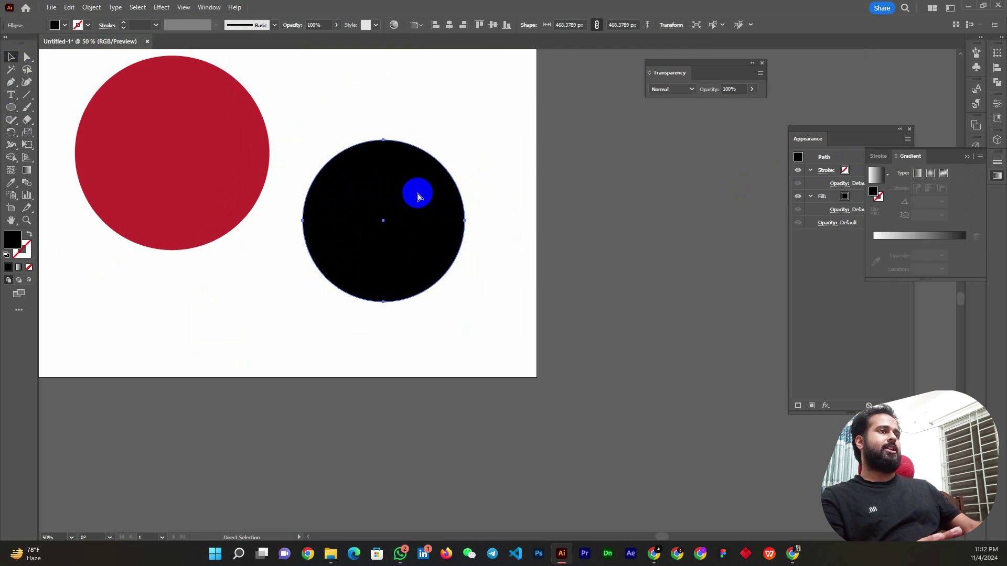
{"action": "left_click_drag", "start_coordinate": [934, 155], "coordinate": [586, 149]}
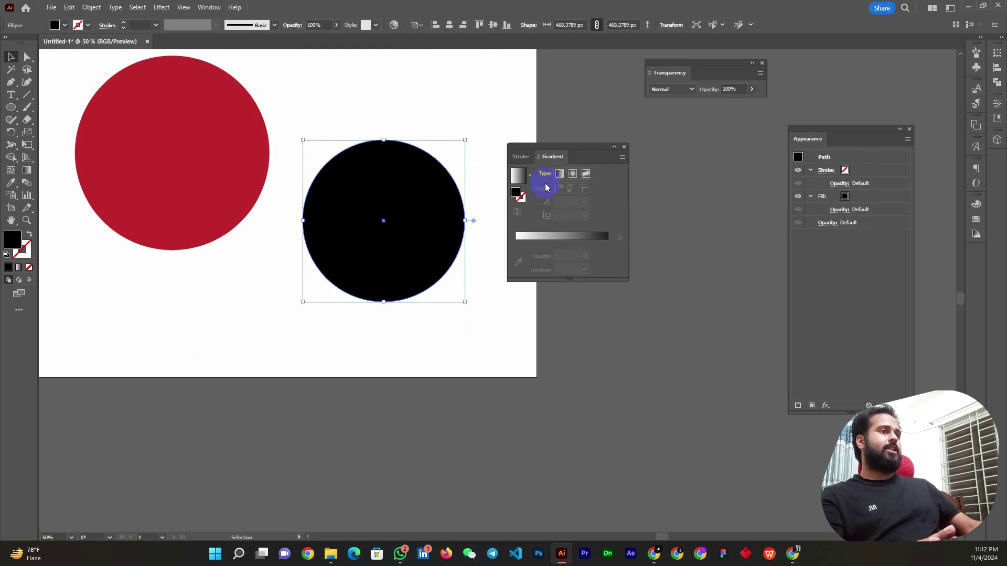
- Give the black circle a reversed radial gradient with a dark centre
{"action": "left_click", "coordinate": [541, 212]}
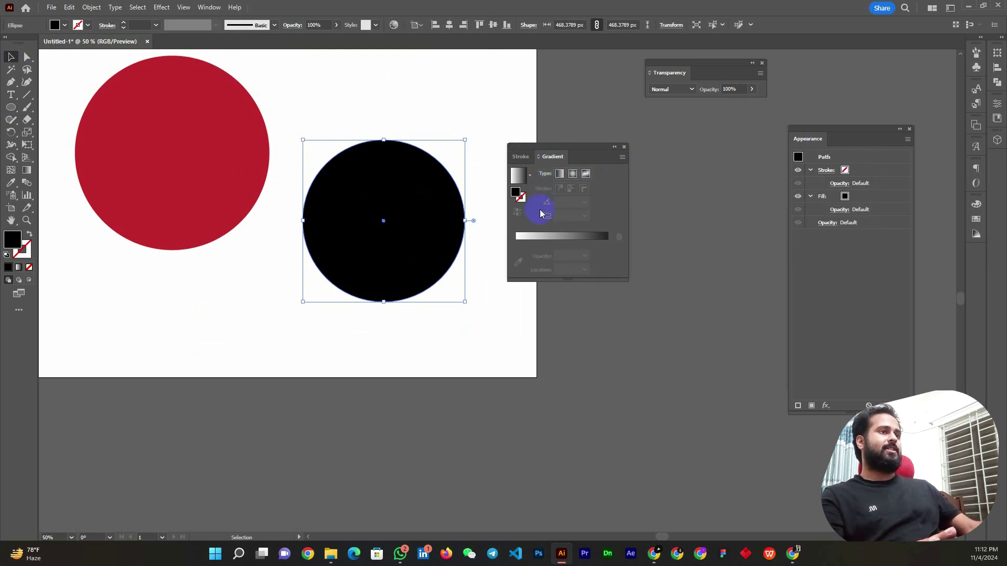
{"action": "left_click", "coordinate": [573, 176]}
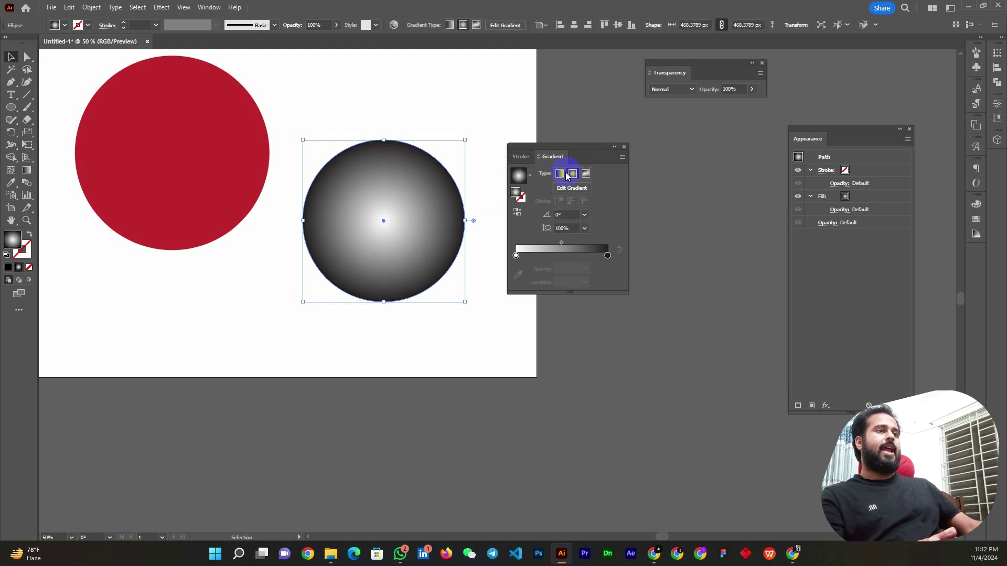
{"action": "mouse_move", "coordinate": [377, 209]}
{"action": "left_mouse_down"}
{"action": "mouse_move", "coordinate": [385, 190]}
{"action": "mouse_move", "coordinate": [388, 228]}
{"action": "left_mouse_up"}
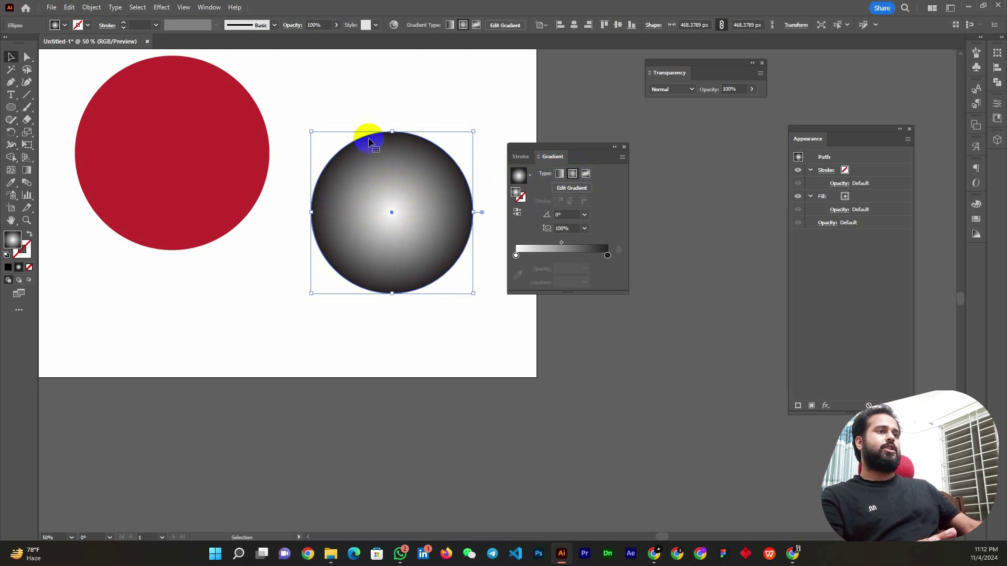
{"action": "left_click", "coordinate": [517, 214]}
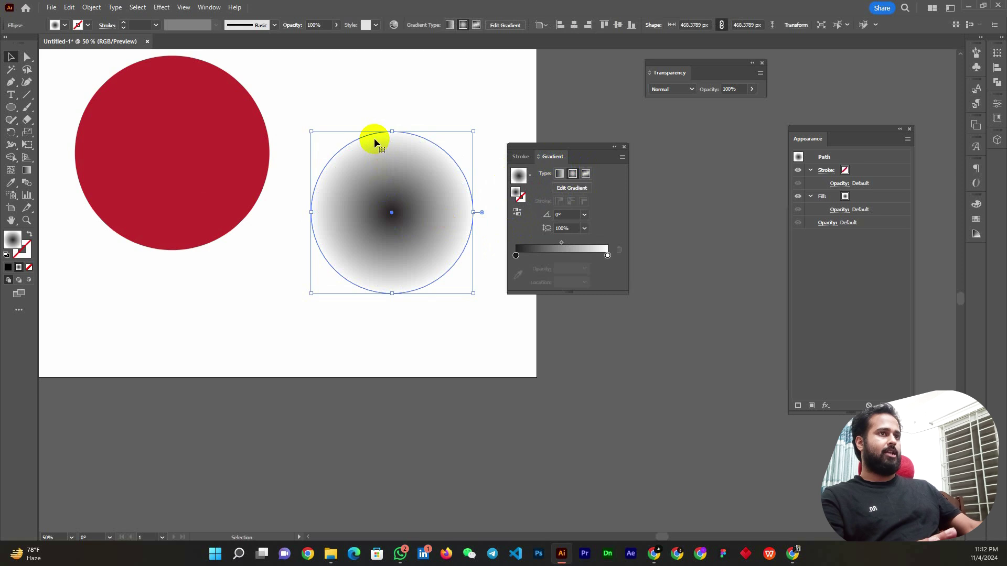
- Move the gradient circle onto the pasteboard beside the page and reposition the Gradient panel
{"action": "left_click", "coordinate": [394, 207]}
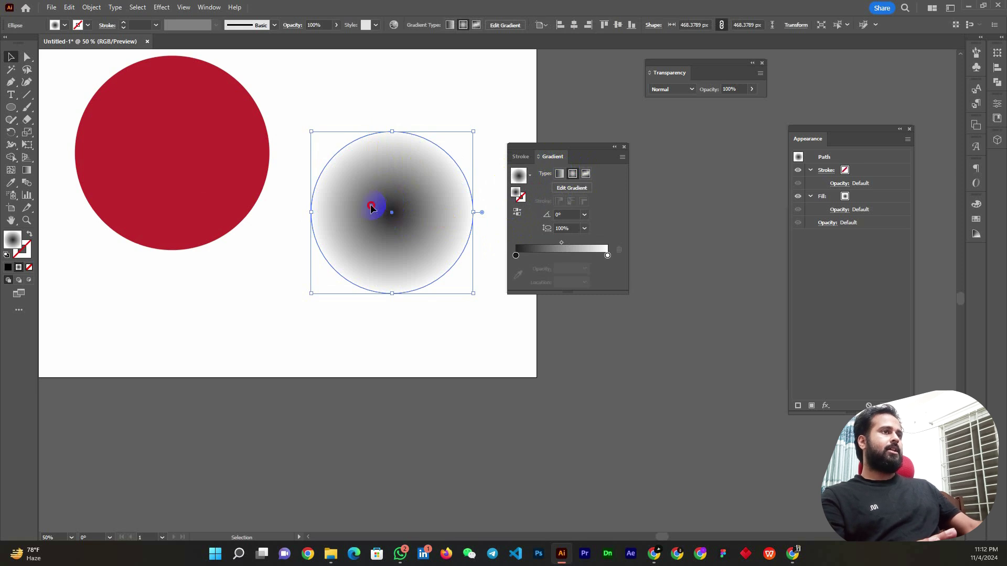
{"action": "left_click_drag", "start_coordinate": [371, 208], "coordinate": [619, 358]}
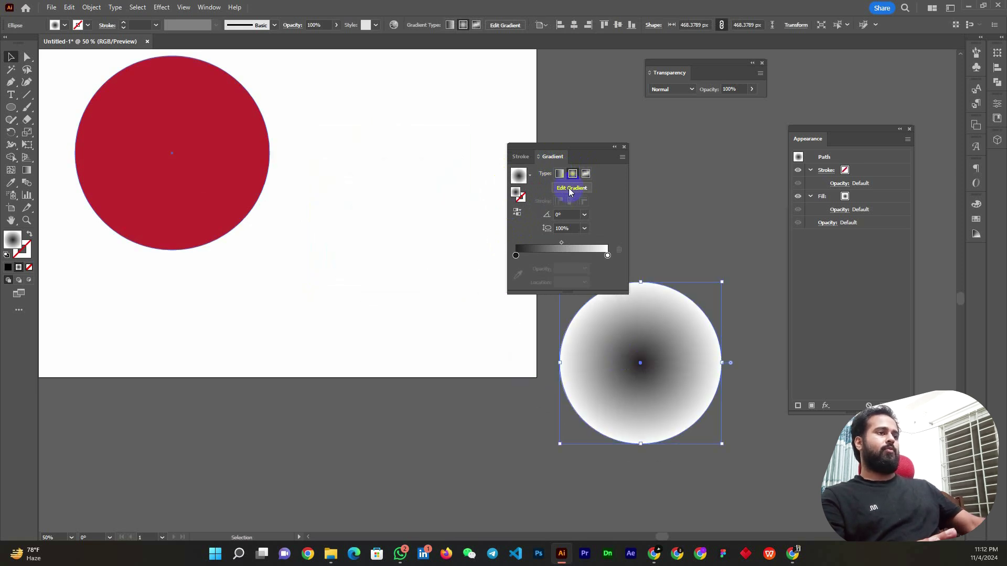
{"action": "left_click_drag", "start_coordinate": [561, 147], "coordinate": [482, 126]}
{"action": "left_click_drag", "start_coordinate": [691, 366], "coordinate": [695, 297]}
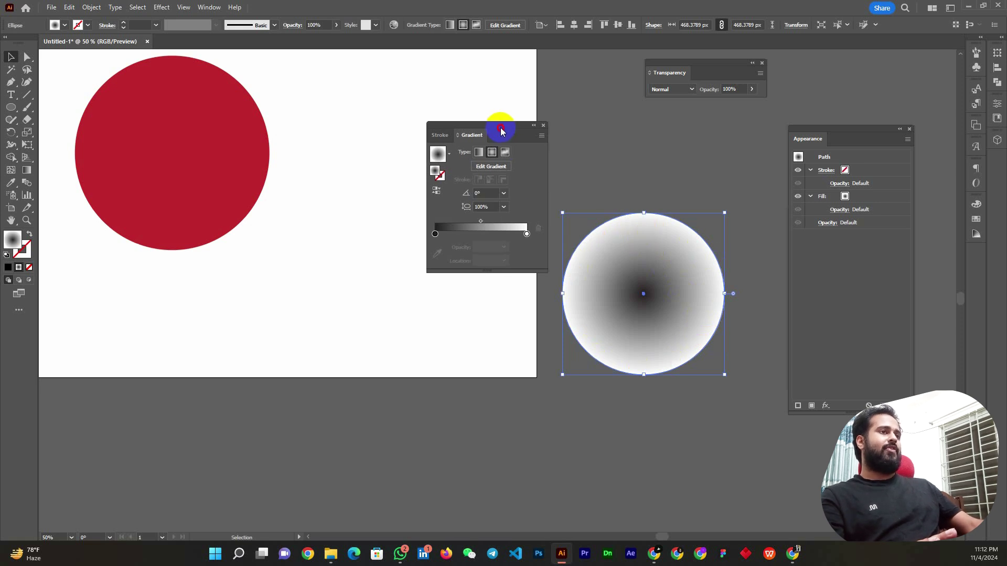
{"action": "left_click_drag", "start_coordinate": [503, 134], "coordinate": [494, 132]}
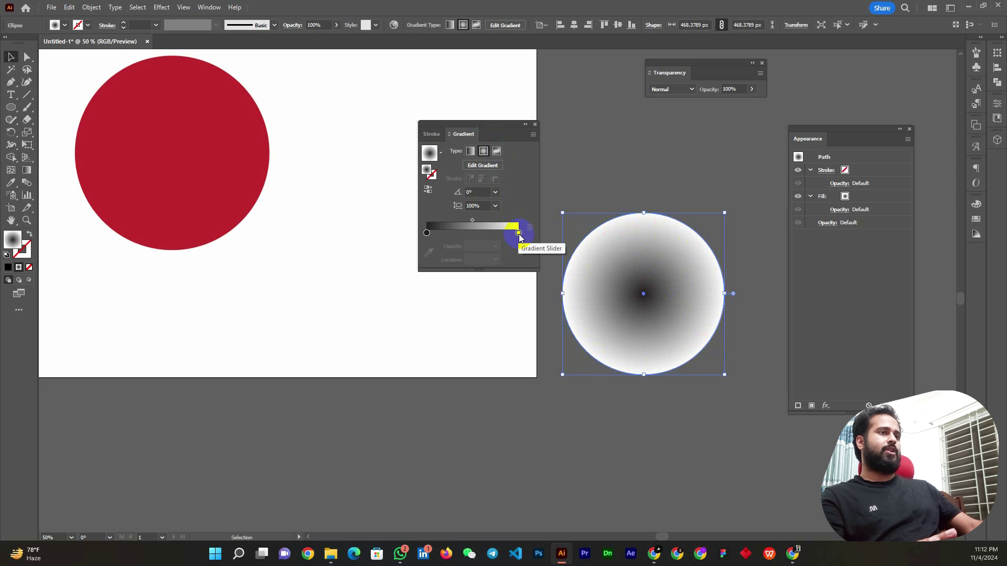
- Set the gradient's white end stop to 0% opacity
{"action": "left_click", "coordinate": [519, 234]}
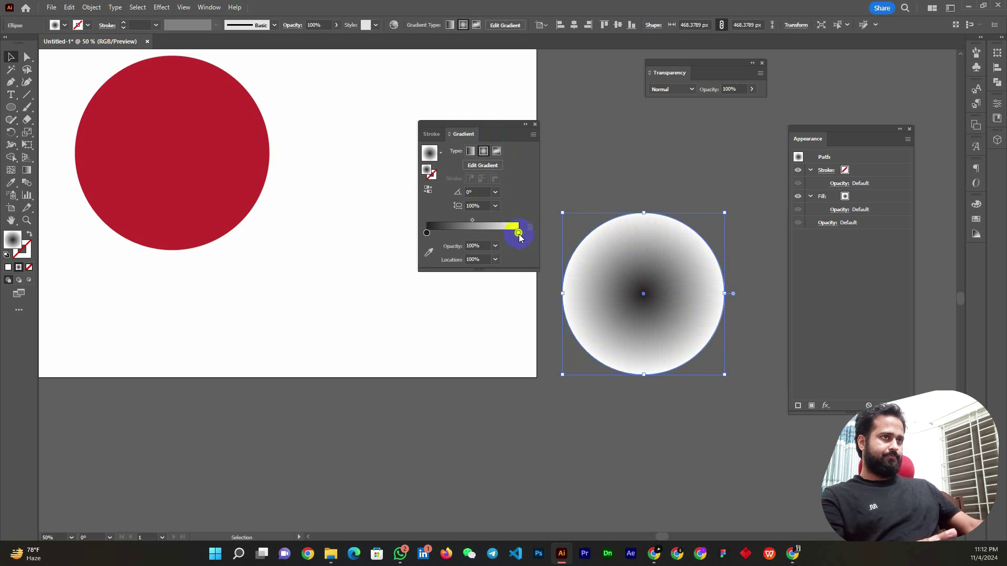
{"action": "left_click", "coordinate": [495, 246]}
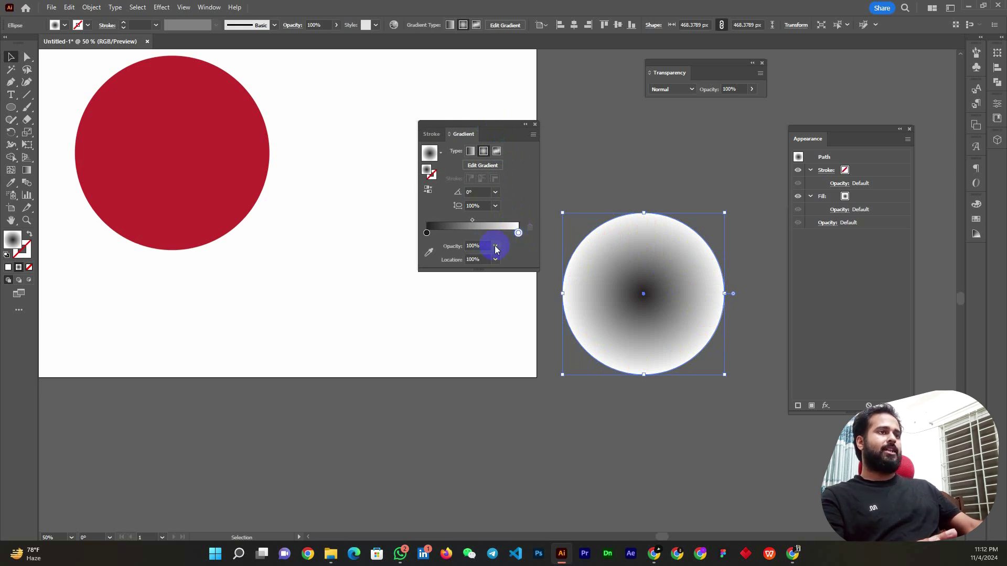
{"action": "left_click", "coordinate": [495, 247]}
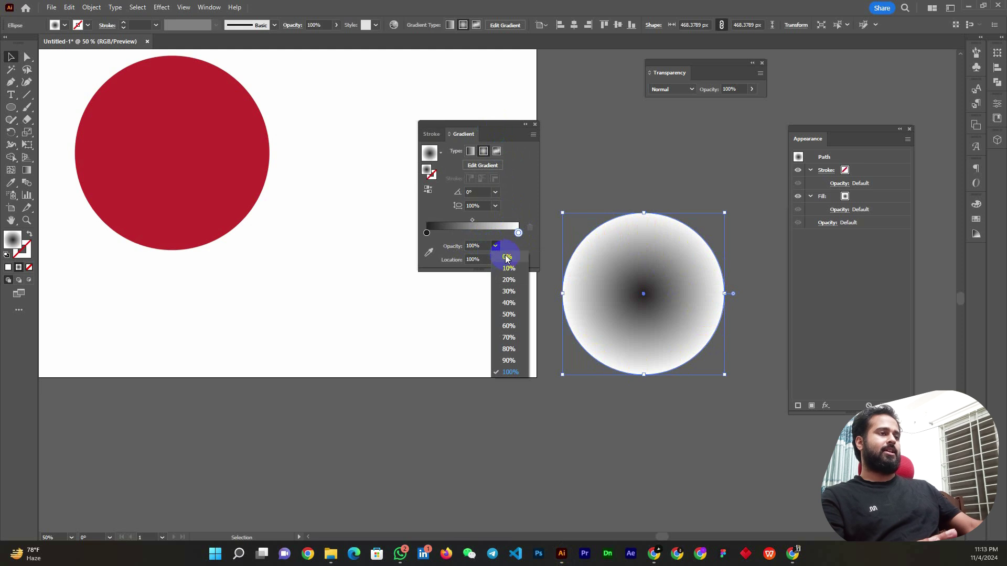
{"action": "left_click", "coordinate": [507, 257]}
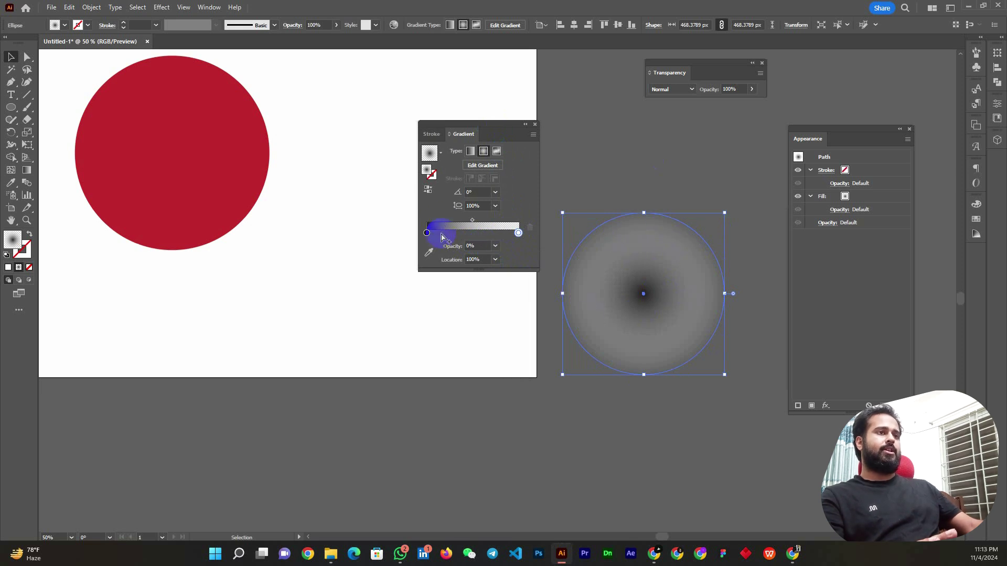
- Add and remove a test stop, then drag the midpoint to about 67%
{"action": "mouse_move", "coordinate": [429, 233]}
{"action": "left_mouse_down"}
{"action": "mouse_move", "coordinate": [460, 233]}
{"action": "mouse_move", "coordinate": [441, 234]}
{"action": "left_mouse_up"}
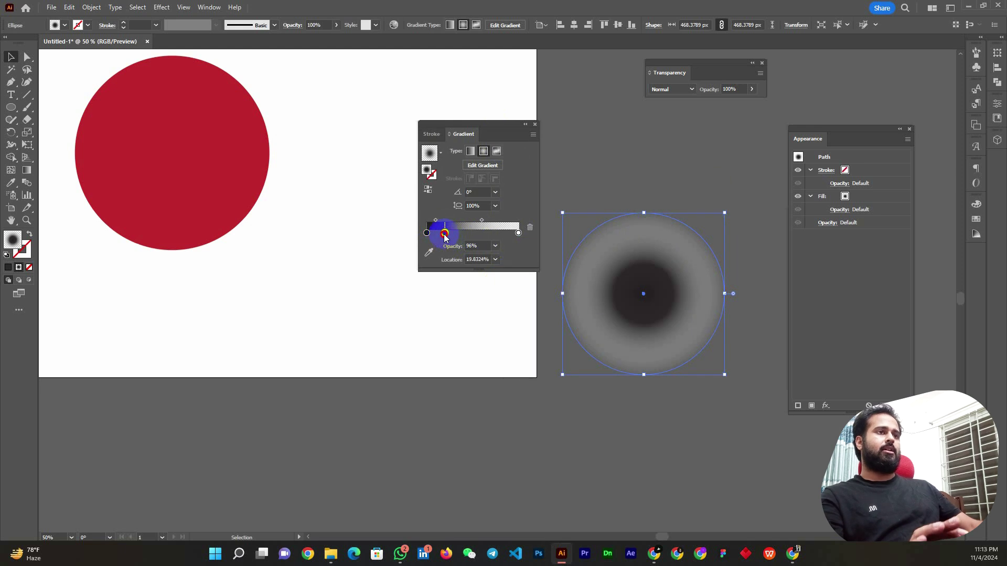
{"action": "key", "text": "ctrl+z"}
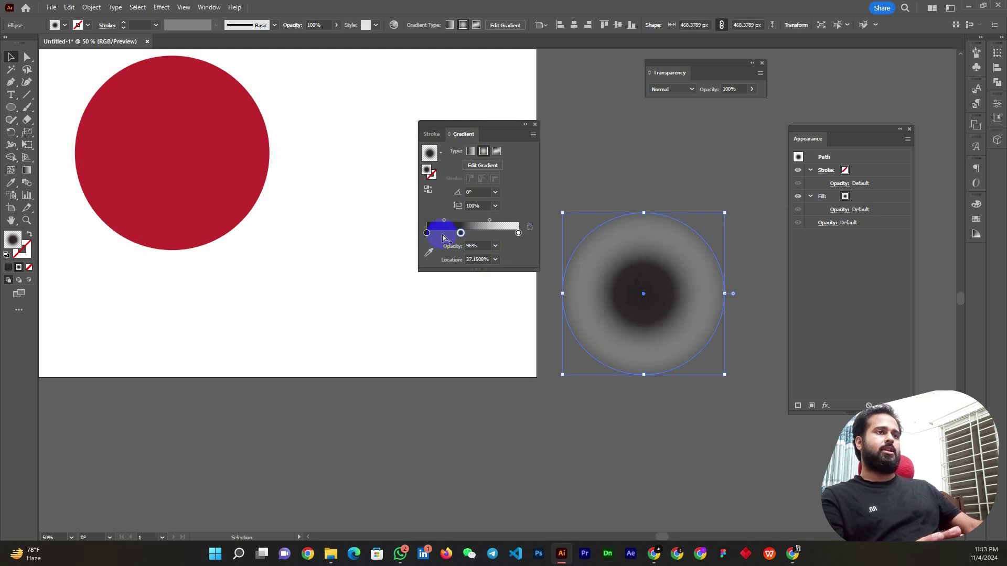
{"action": "left_click", "coordinate": [530, 233]}
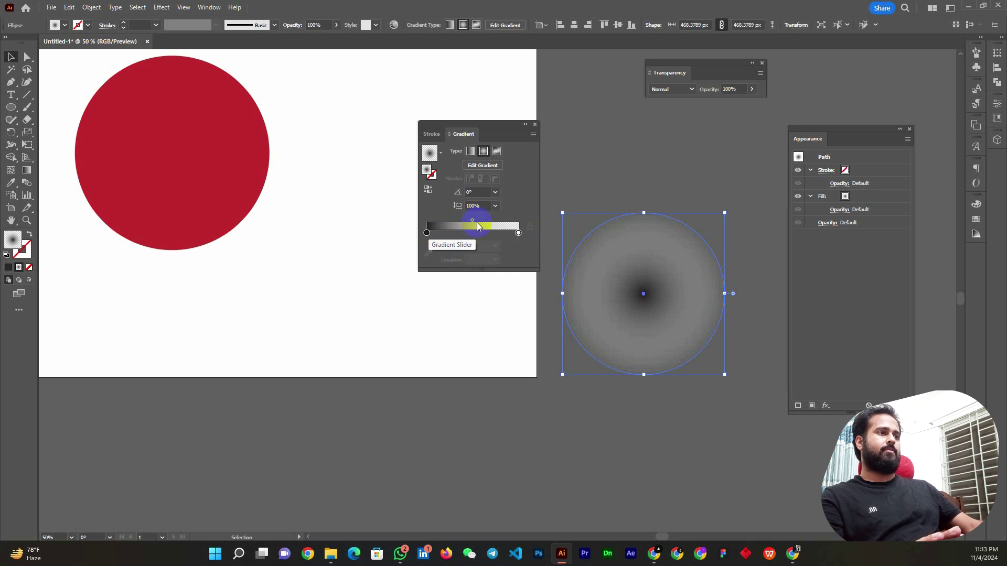
{"action": "left_click_drag", "start_coordinate": [473, 223], "coordinate": [493, 223]}
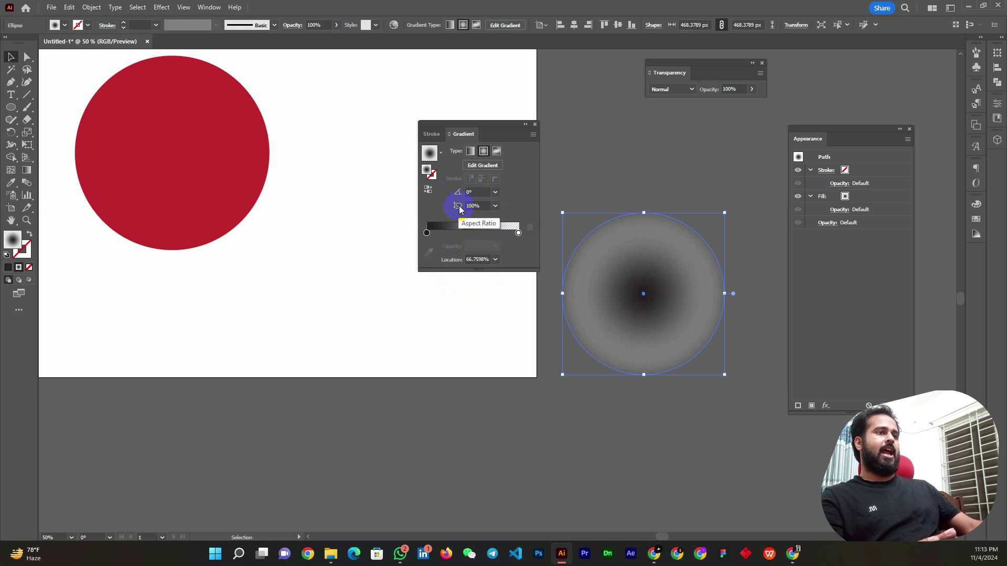
- Set the radial gradient Aspect Ratio to 30% and reposition the flattened shadow
{"action": "left_click", "coordinate": [495, 206]}
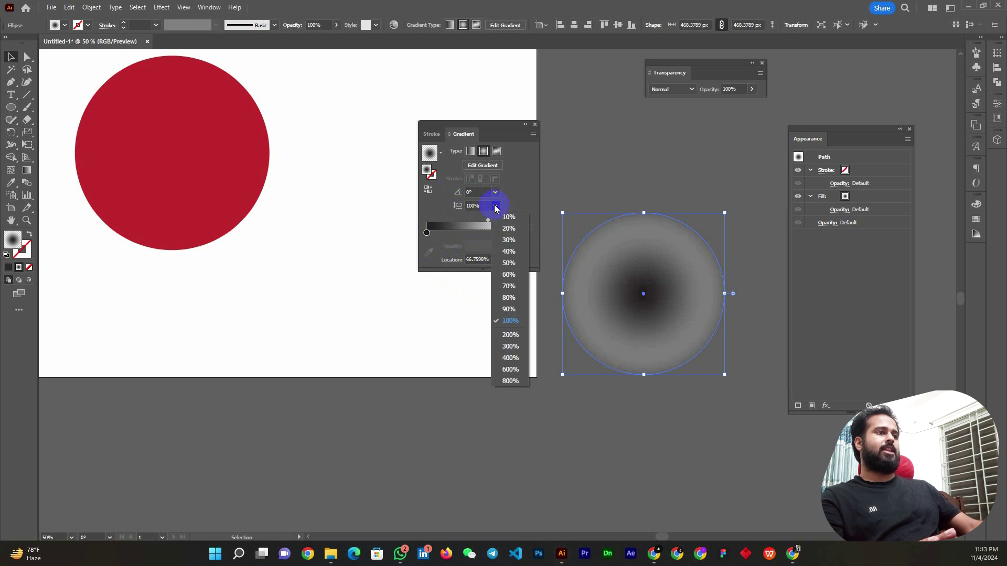
{"action": "left_click", "coordinate": [508, 240]}
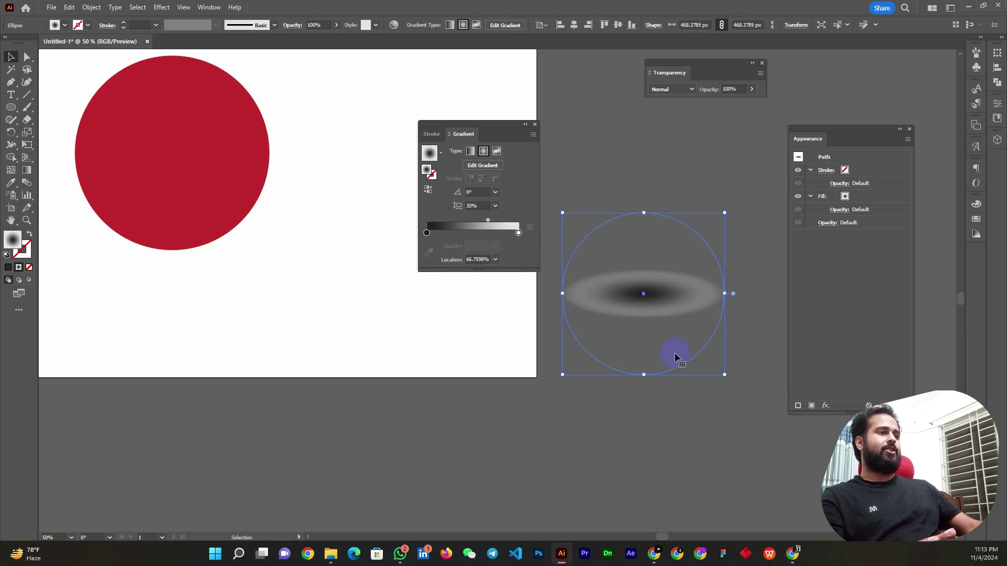
{"action": "left_click", "coordinate": [764, 416]}
{"action": "left_click_drag", "start_coordinate": [676, 298], "coordinate": [671, 289]}
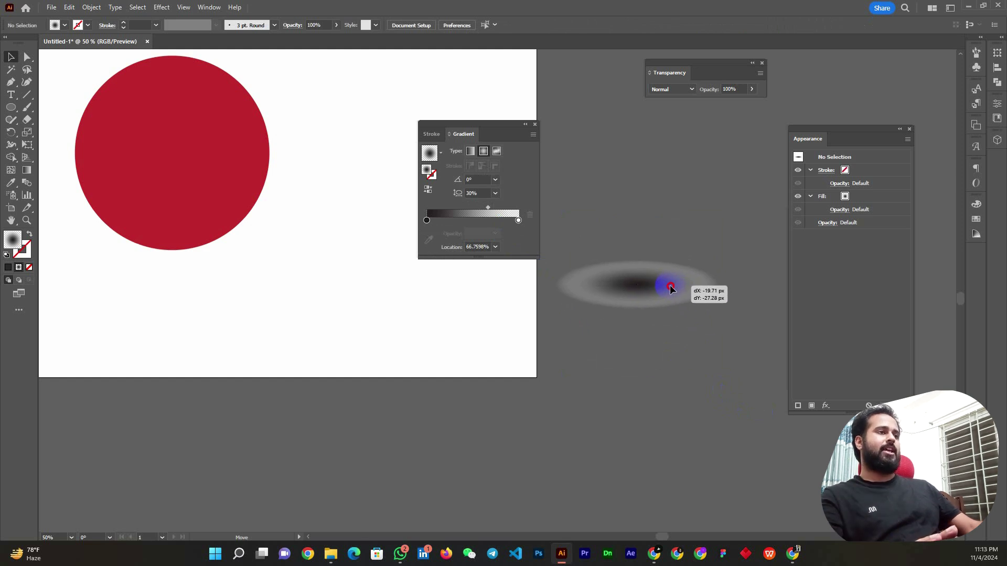
{"action": "scroll", "coordinate": [670, 289], "scroll_direction": "down", "scroll_amount": 1}
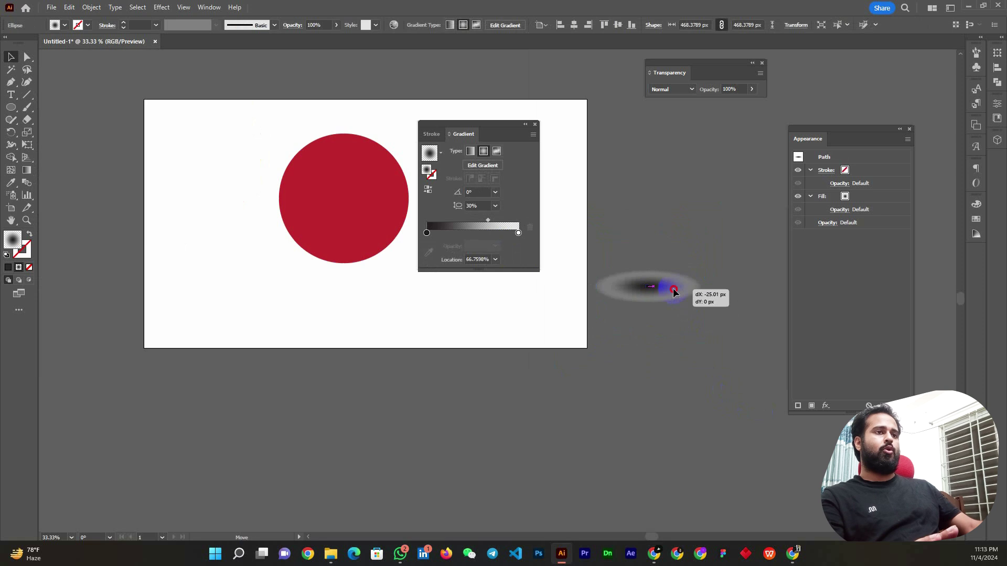
{"action": "scroll", "coordinate": [670, 291], "scroll_direction": "up", "scroll_amount": 2}
{"action": "mouse_move", "coordinate": [671, 291]}
{"action": "left_mouse_down"}
{"action": "mouse_move", "coordinate": [421, 317]}
{"action": "mouse_move", "coordinate": [651, 304]}
{"action": "left_mouse_up"}
- Set the shadow's blend mode to Multiply, drag it onto the page near the ball, and zoom out
{"action": "left_click", "coordinate": [682, 90]}
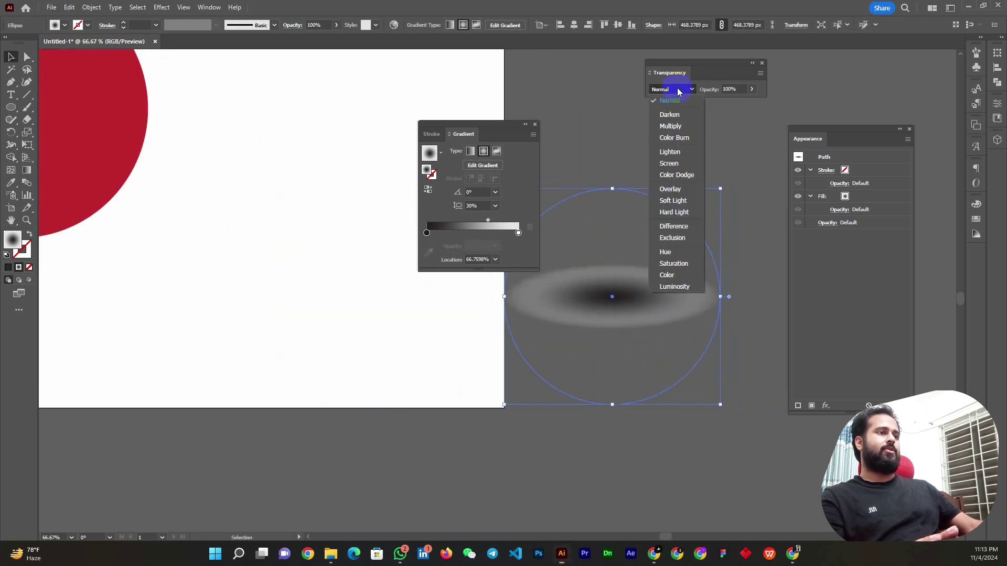
{"action": "left_click", "coordinate": [669, 127]}
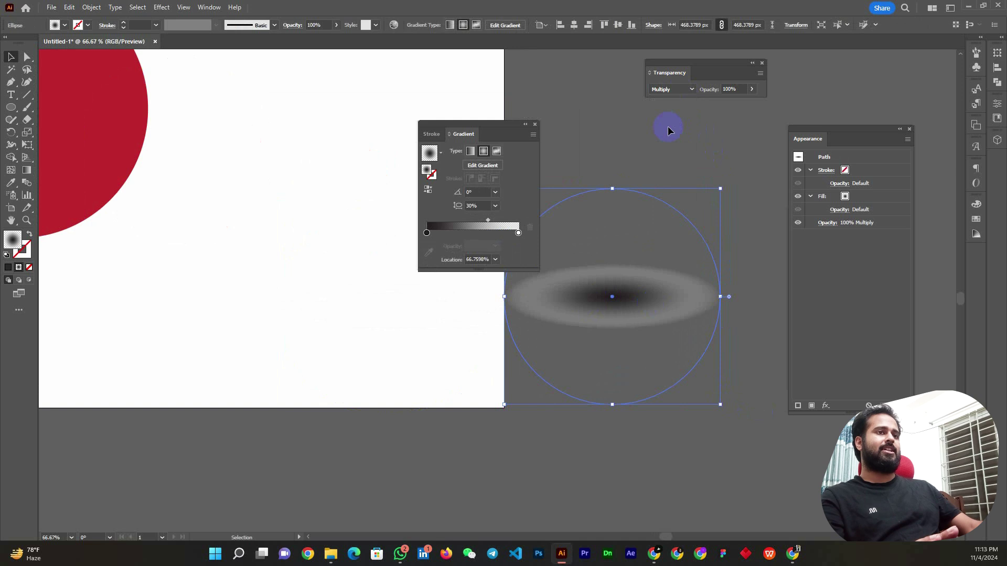
{"action": "left_click_drag", "start_coordinate": [638, 295], "coordinate": [388, 267]}
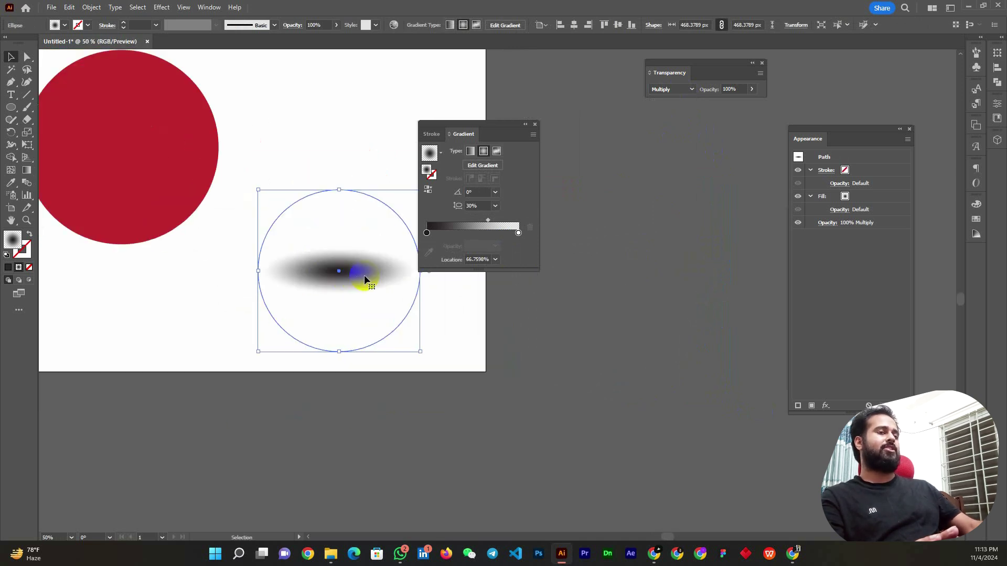
{"action": "mouse_move", "coordinate": [388, 268]}
{"action": "left_mouse_down"}
{"action": "mouse_move", "coordinate": [390, 297]}
{"action": "mouse_move", "coordinate": [382, 295]}
{"action": "left_mouse_up"}
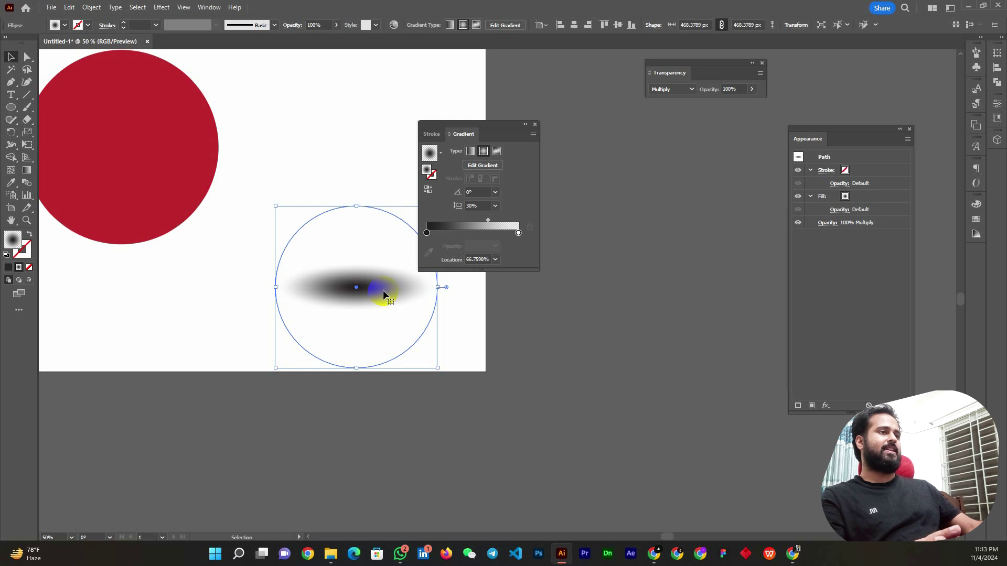
{"action": "mouse_move", "coordinate": [382, 291]}
{"action": "left_mouse_down"}
{"action": "mouse_move", "coordinate": [581, 303]}
{"action": "mouse_move", "coordinate": [383, 290]}
{"action": "left_mouse_up"}
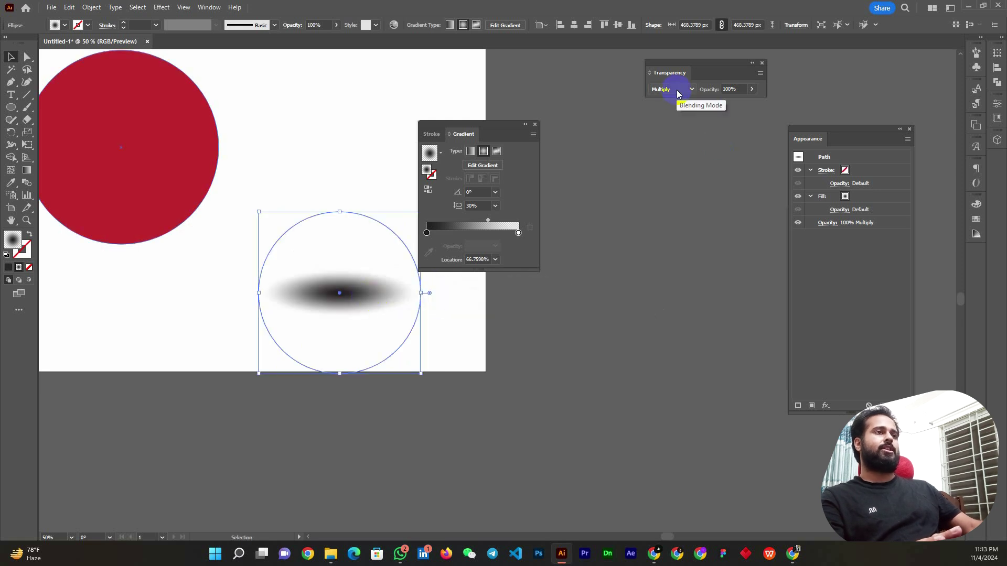
{"action": "key", "text": "ctrl+minus"}
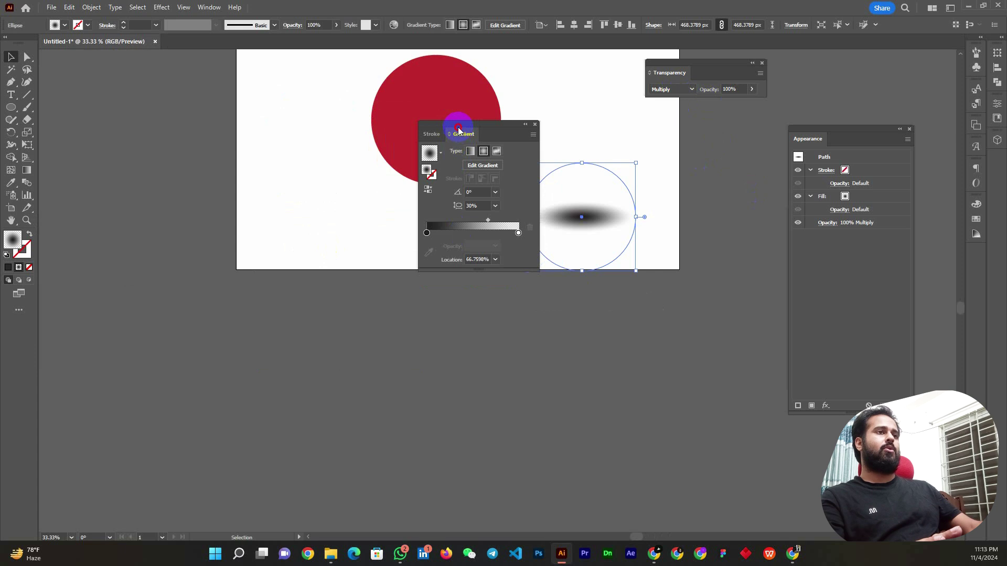
{"action": "left_click_drag", "start_coordinate": [460, 128], "coordinate": [699, 238]}
- Move the shadow under the red ball and widen it to about 666 px
{"action": "mouse_move", "coordinate": [620, 234]}
{"action": "left_mouse_down"}
{"action": "mouse_move", "coordinate": [449, 208]}
{"action": "mouse_move", "coordinate": [423, 190]}
{"action": "left_mouse_up"}
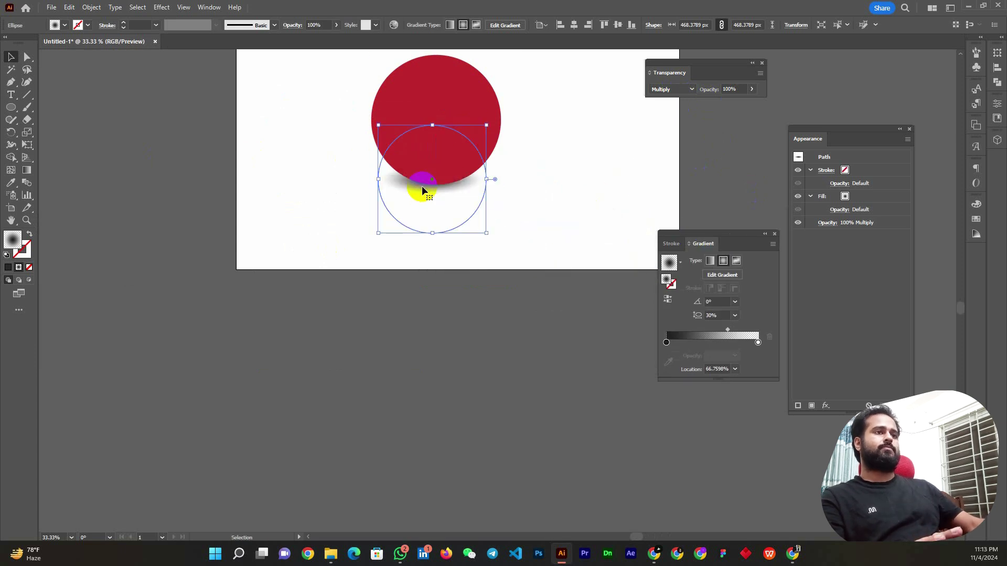
{"action": "key", "text": "ctrl+shift+a"}
{"action": "key", "text": "ctrl+plus"}
{"action": "left_click_drag", "start_coordinate": [456, 189], "coordinate": [449, 180]}
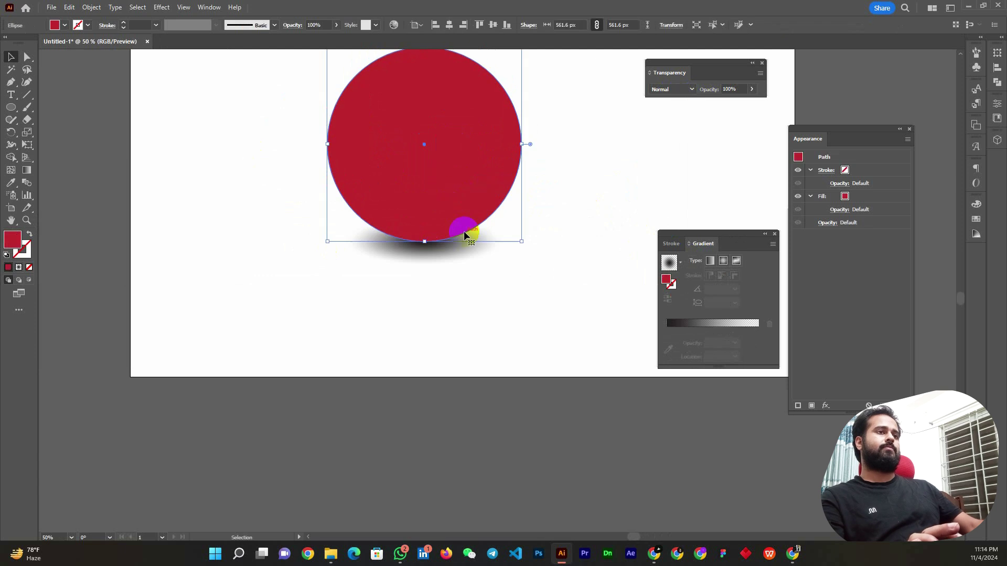
{"action": "left_click", "coordinate": [465, 233]}
{"action": "left_click_drag", "start_coordinate": [512, 241], "coordinate": [574, 244]}
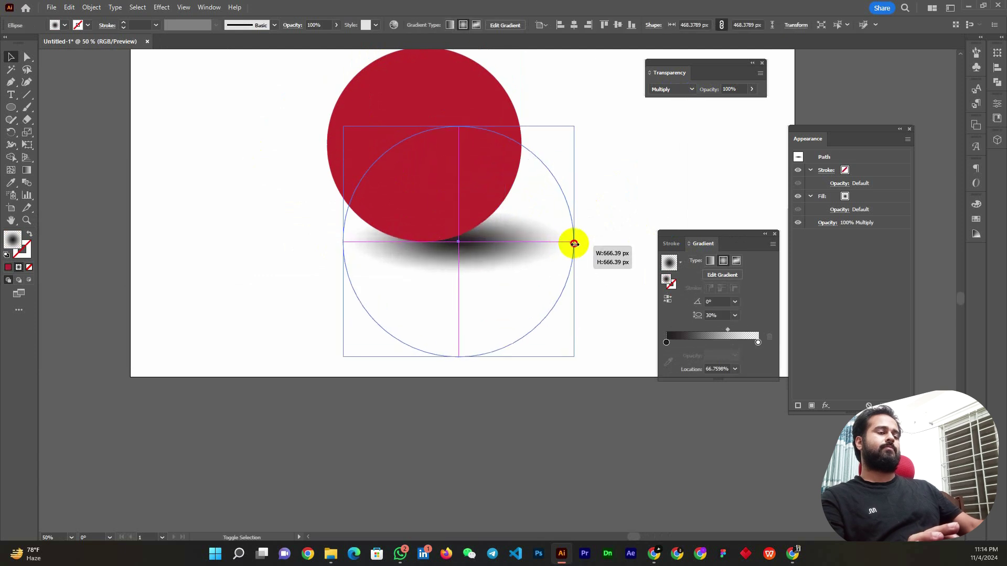
{"action": "left_click_drag", "start_coordinate": [495, 250], "coordinate": [472, 250]}
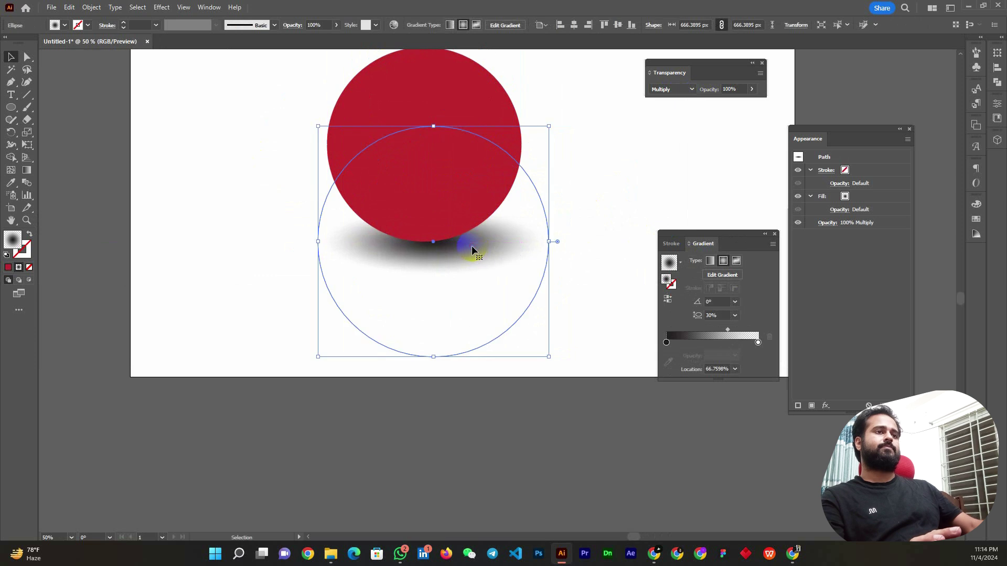
{"action": "key", "text": "ctrl+shift+a"}
{"action": "scroll", "coordinate": [400, 232], "scroll_direction": "down", "scroll_amount": 2}
{"action": "scroll", "coordinate": [459, 293], "scroll_direction": "up", "scroll_amount": 1}
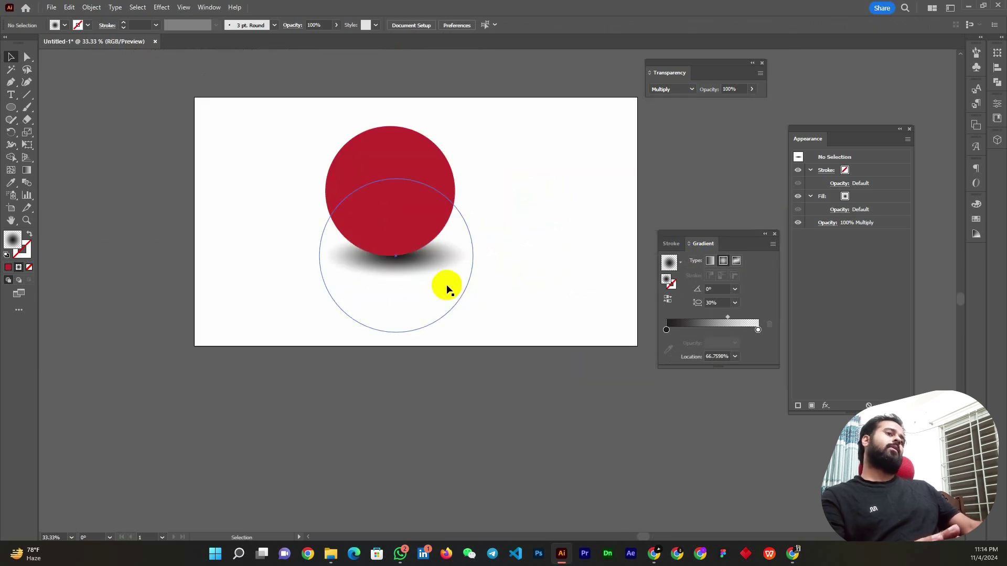
{"action": "mouse_move", "coordinate": [447, 285]}
{"action": "left_mouse_down"}
{"action": "mouse_move", "coordinate": [439, 269]}
{"action": "mouse_move", "coordinate": [445, 275]}
{"action": "left_mouse_up"}
{"action": "left_click", "coordinate": [572, 300]}
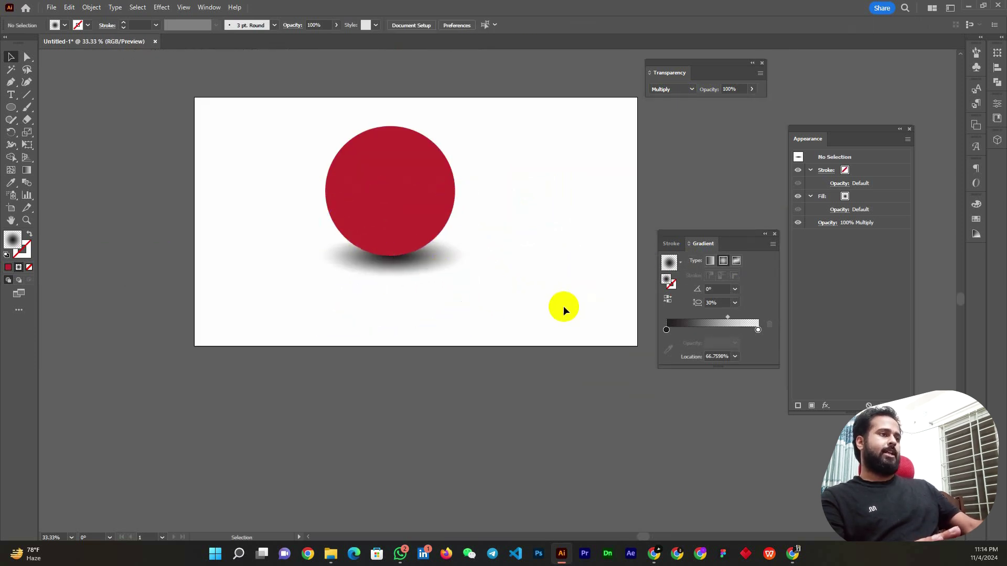
- Flatten the shadow's gradient to a 20% aspect ratio and nudge the ball slightly
{"action": "left_click", "coordinate": [415, 266]}
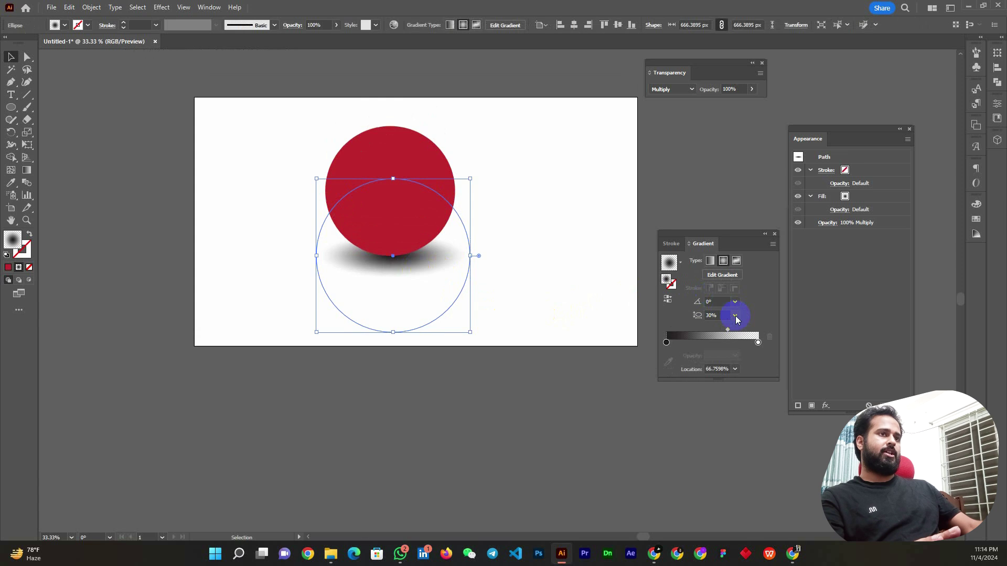
{"action": "left_click", "coordinate": [735, 316]}
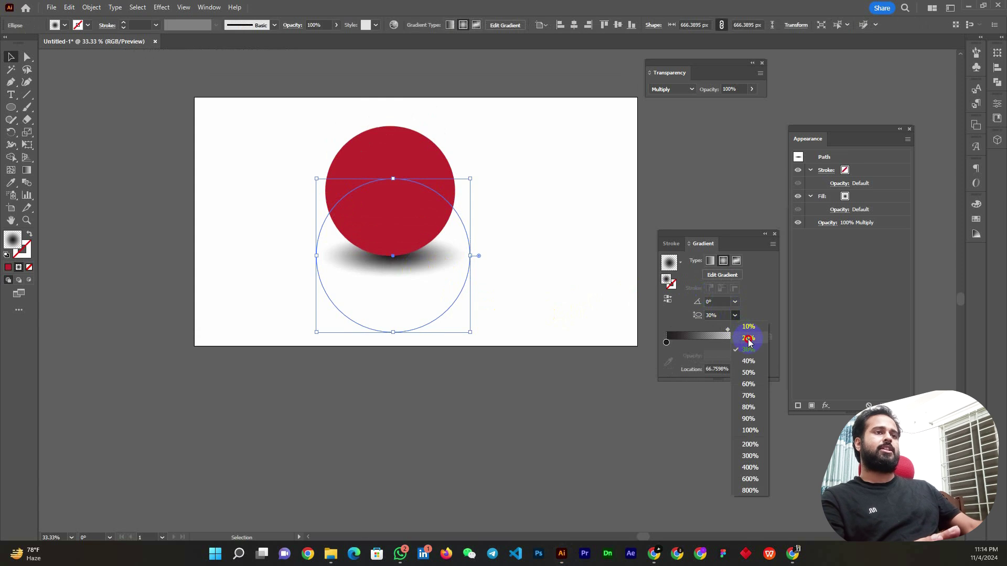
{"action": "left_click", "coordinate": [749, 339]}
{"action": "left_click", "coordinate": [527, 294]}
{"action": "scroll", "coordinate": [420, 276], "scroll_direction": "up", "scroll_amount": 2}
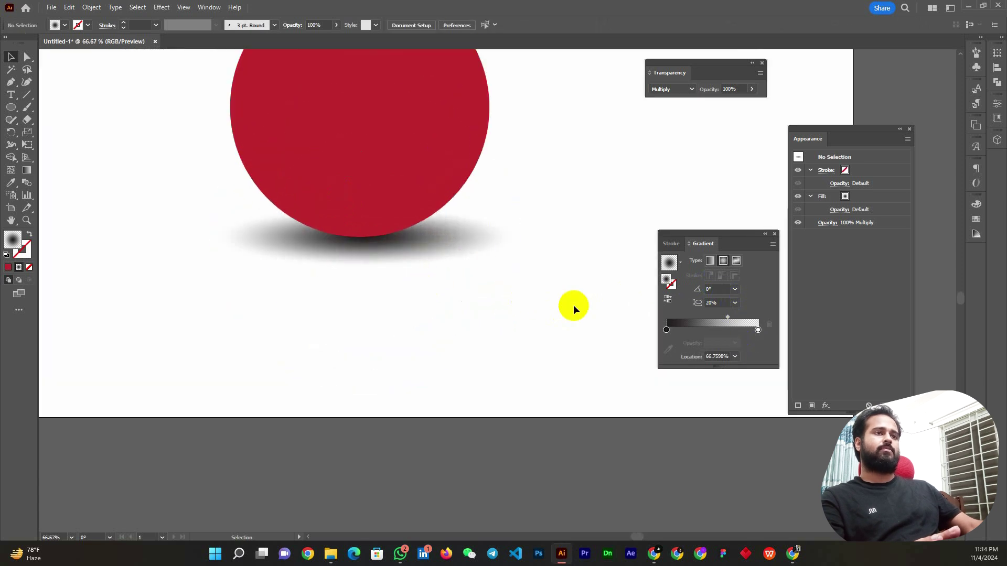
{"action": "left_click_drag", "start_coordinate": [441, 169], "coordinate": [443, 169]}
{"action": "scroll", "coordinate": [390, 236], "scroll_direction": "down", "scroll_amount": 3}
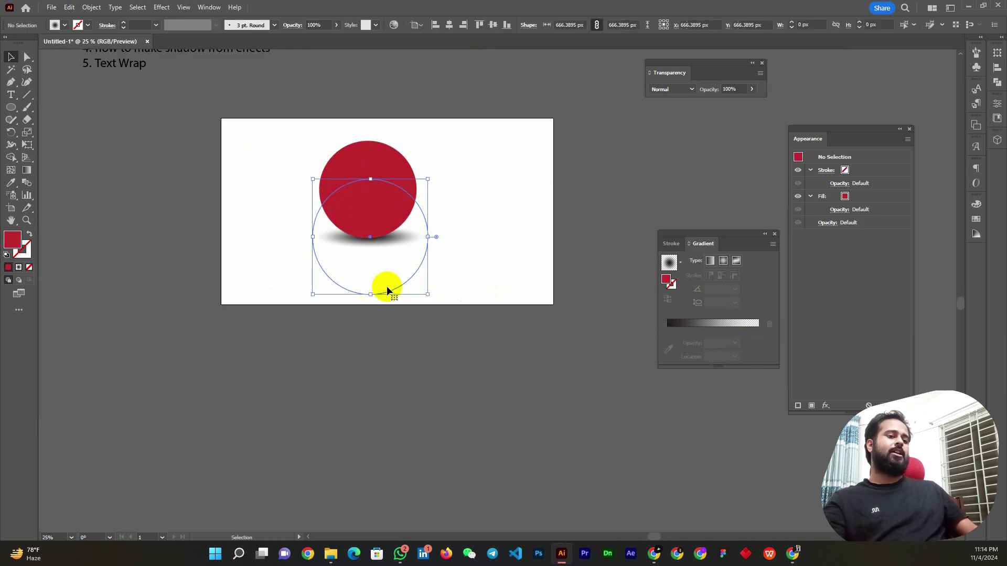
- Marquee-select the red ball and its shadow together and delete them
{"action": "left_click", "coordinate": [339, 334]}
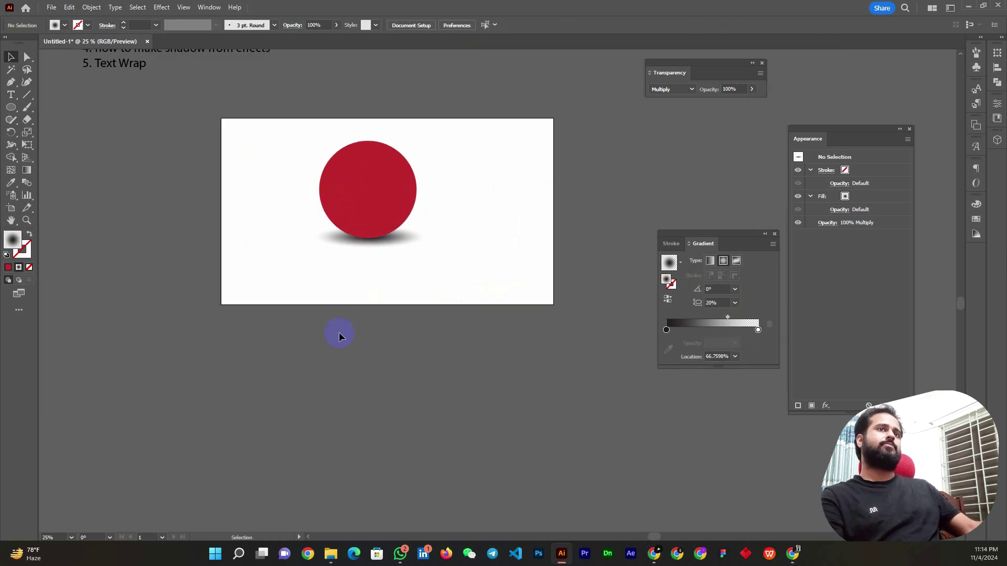
{"action": "scroll", "coordinate": [313, 335], "scroll_direction": "up", "scroll_amount": 2}
{"action": "scroll", "coordinate": [313, 338], "scroll_direction": "up", "scroll_amount": 1}
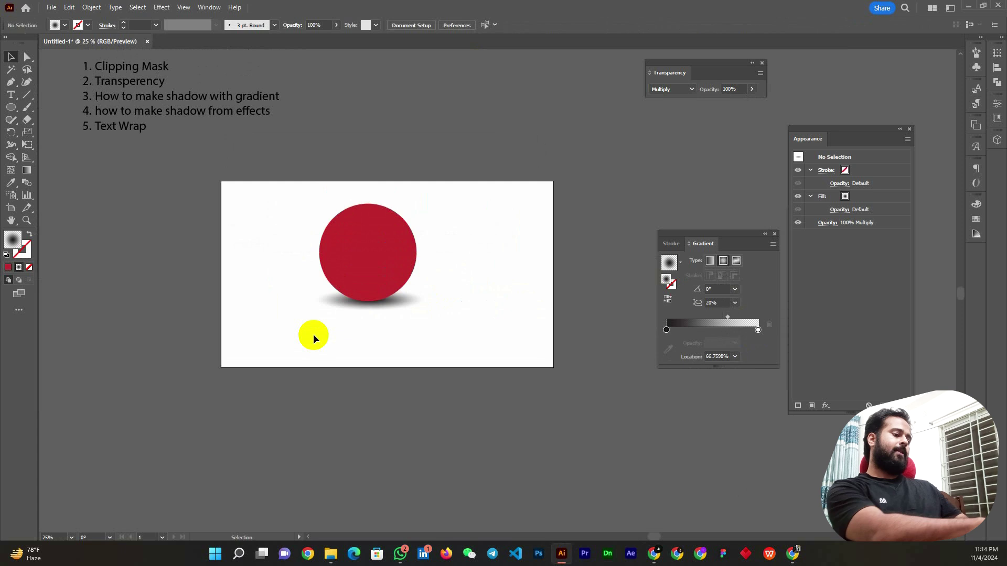
{"action": "left_click_drag", "start_coordinate": [269, 195], "coordinate": [542, 391]}
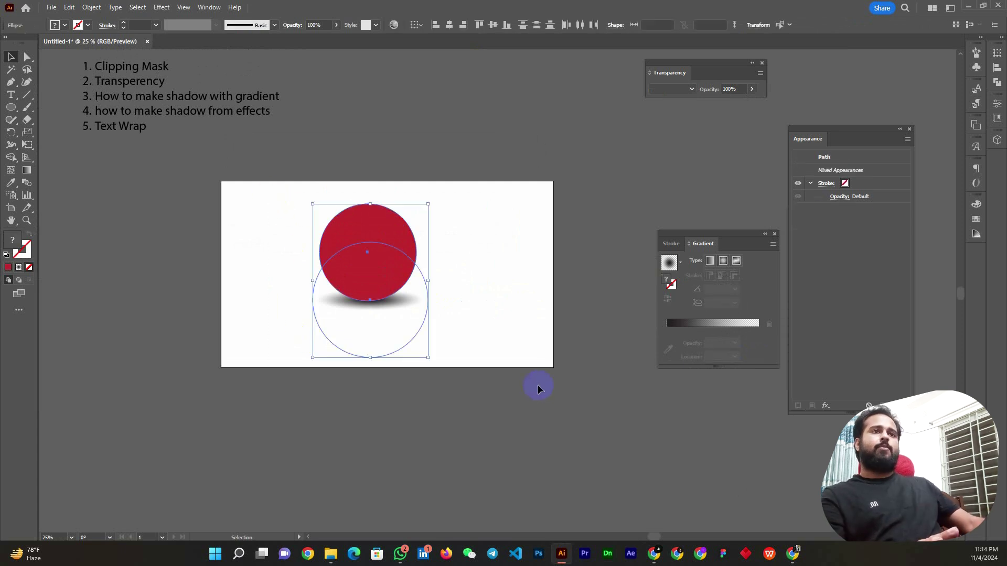
{"action": "key", "text": "Delete"}
- Reposition the numbered topic list, move the Gradient panel aside, and deselect
{"action": "left_click_drag", "start_coordinate": [168, 116], "coordinate": [215, 125]}
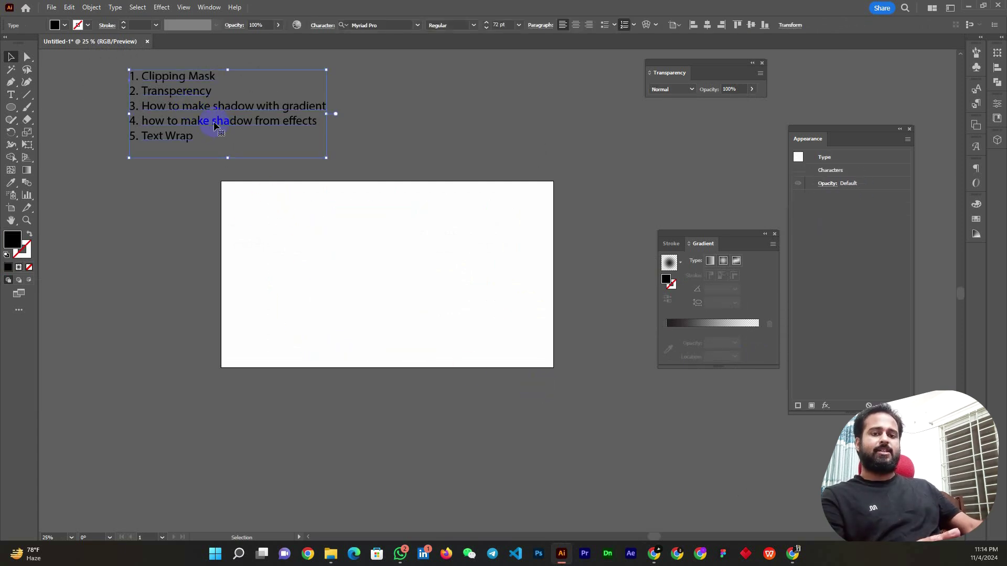
{"action": "scroll", "coordinate": [180, 210], "scroll_direction": "up", "scroll_amount": 1}
{"action": "left_click", "coordinate": [180, 208]}
{"action": "mouse_move", "coordinate": [157, 128]}
{"action": "left_mouse_down"}
{"action": "mouse_move", "coordinate": [140, 127]}
{"action": "mouse_move", "coordinate": [135, 150]}
{"action": "left_mouse_up"}
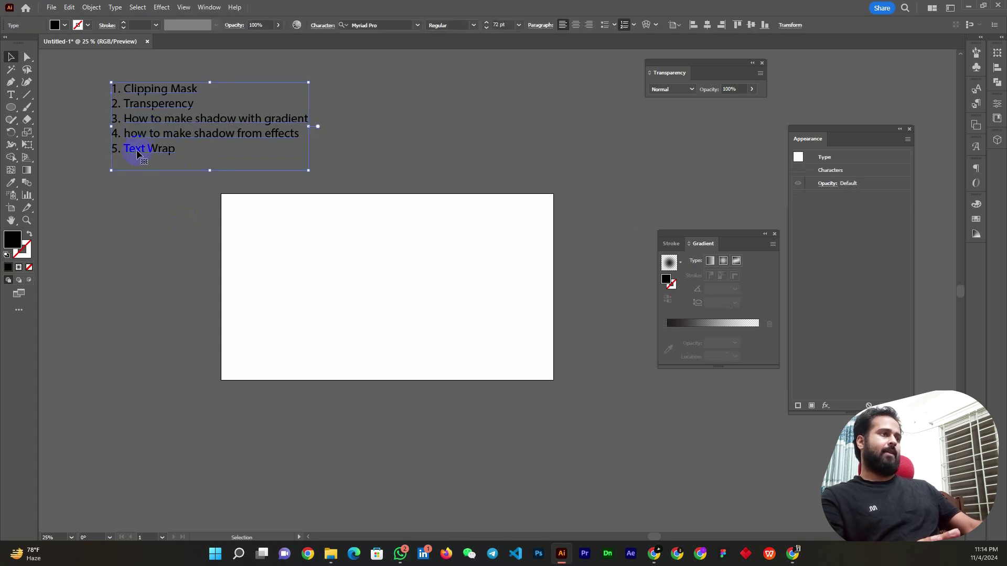
{"action": "left_click_drag", "start_coordinate": [724, 233], "coordinate": [710, 228]}
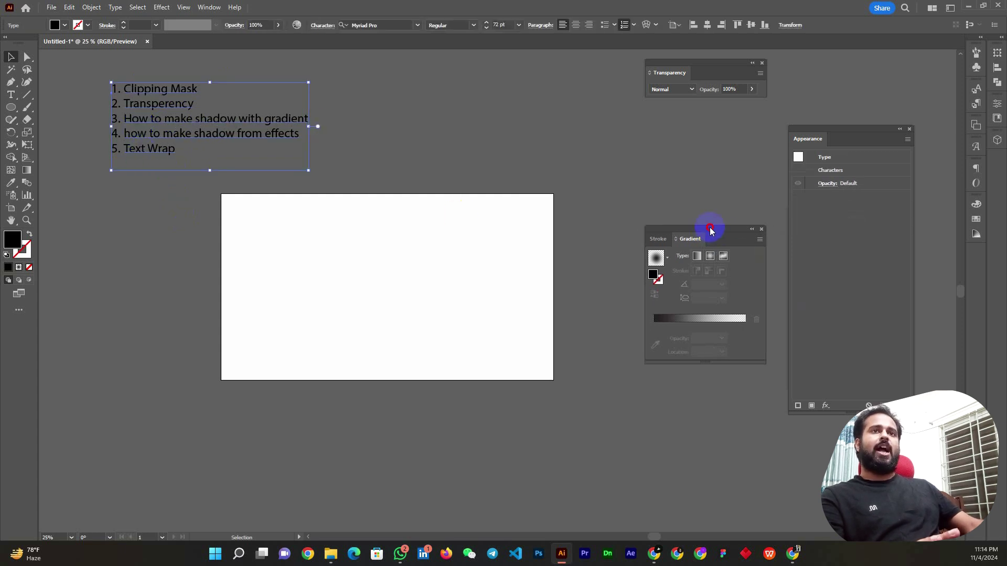
{"action": "left_click", "coordinate": [249, 234]}
- Type BRANDIO on the artboard, scale it to about 187 pt, and reposition it
{"action": "left_click", "coordinate": [10, 94]}
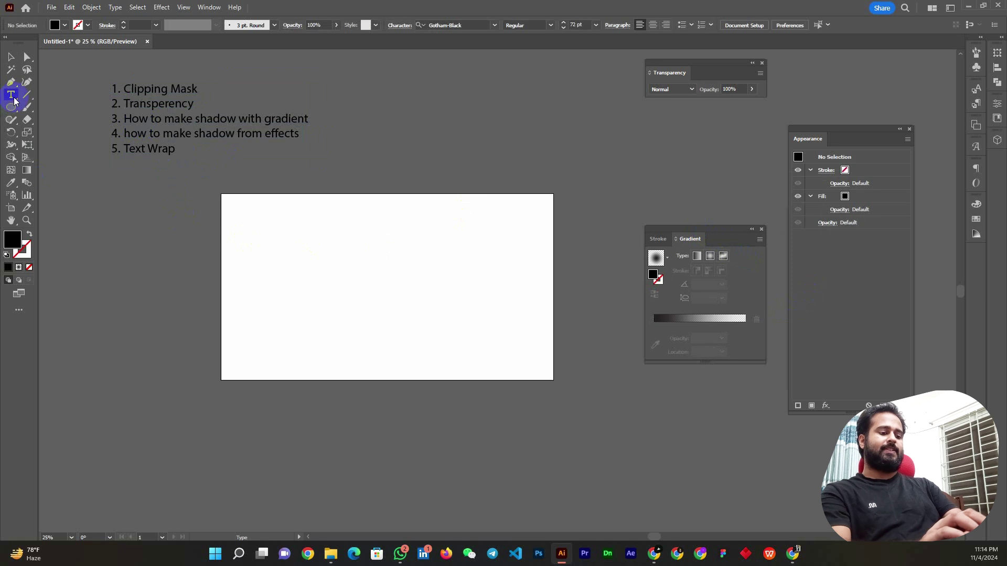
{"action": "left_click", "coordinate": [316, 258]}
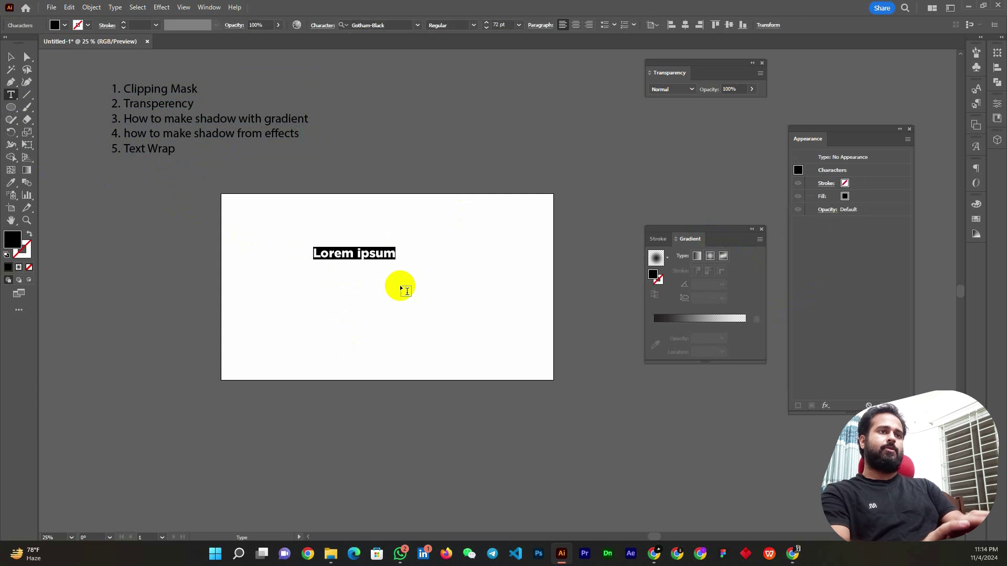
{"action": "type", "text": "Br"}
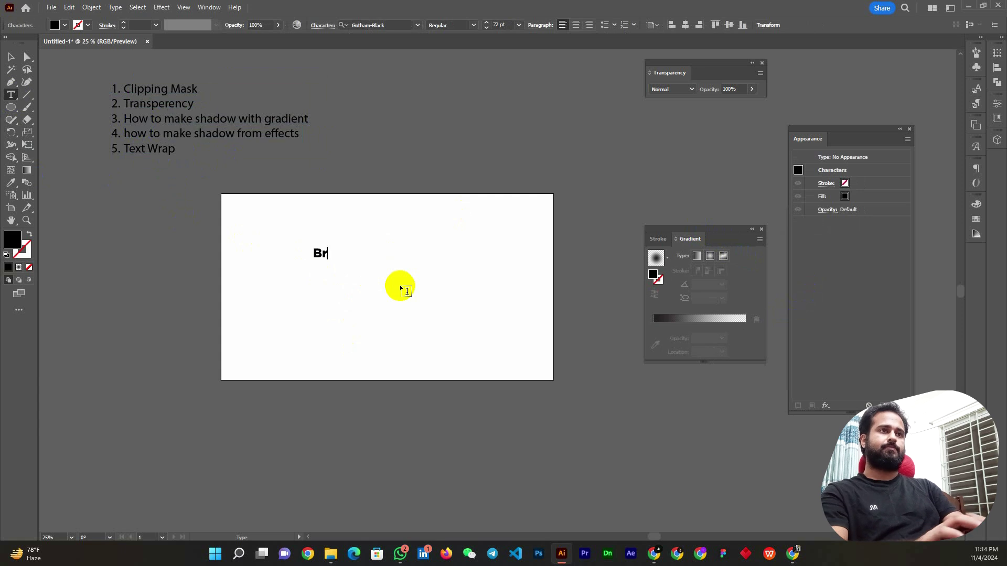
{"action": "type", "text": "RANDIO"}
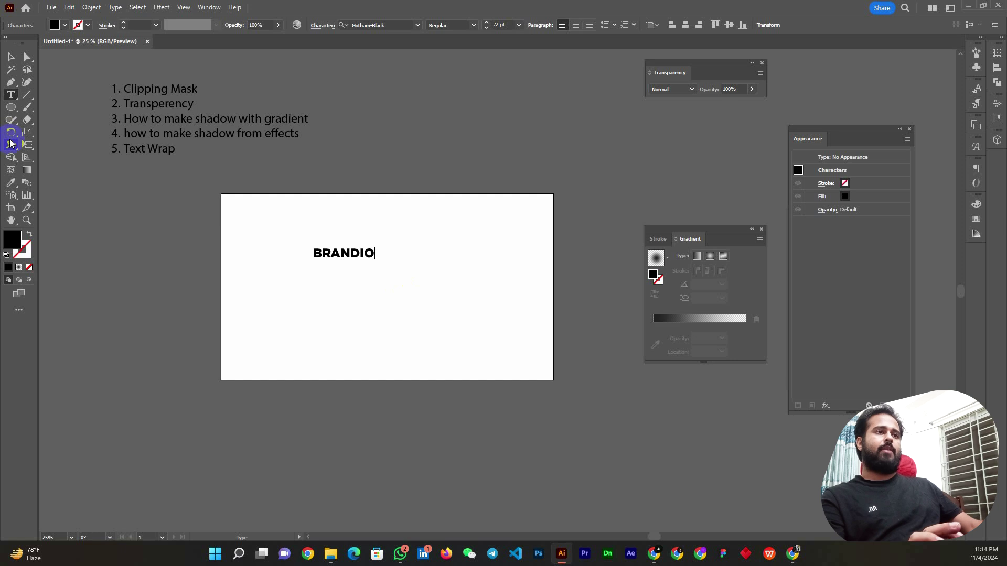
{"action": "key", "text": "Escape"}
{"action": "scroll", "coordinate": [350, 262], "scroll_direction": "up", "scroll_amount": 2}
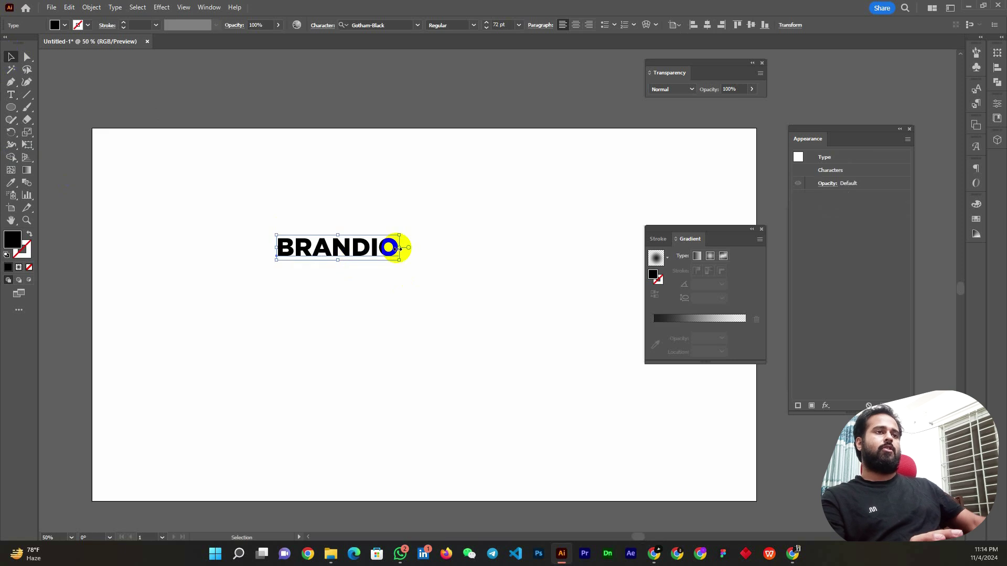
{"action": "left_click_drag", "start_coordinate": [400, 248], "coordinate": [585, 275]}
{"action": "mouse_move", "coordinate": [417, 247]}
{"action": "left_mouse_down"}
{"action": "mouse_move", "coordinate": [379, 259]}
{"action": "mouse_move", "coordinate": [388, 275]}
{"action": "mouse_move", "coordinate": [386, 259]}
{"action": "left_mouse_up"}
{"action": "scroll", "coordinate": [379, 259], "scroll_direction": "down", "scroll_amount": 1}
- Reposition BRANDIO on the artboard and close the Gradient panel
{"action": "left_click", "coordinate": [169, 8]}
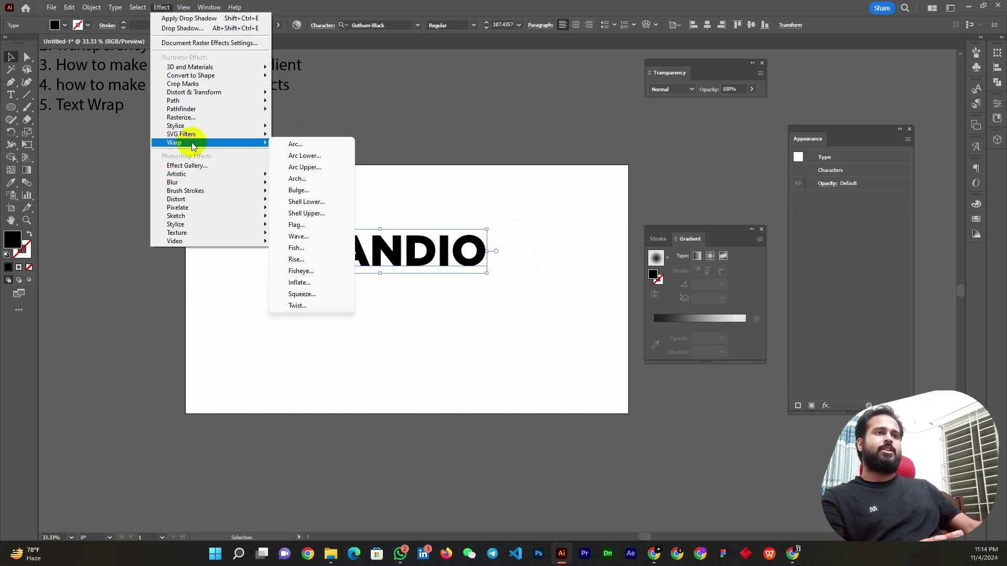
{"action": "mouse_move", "coordinate": [175, 143]}
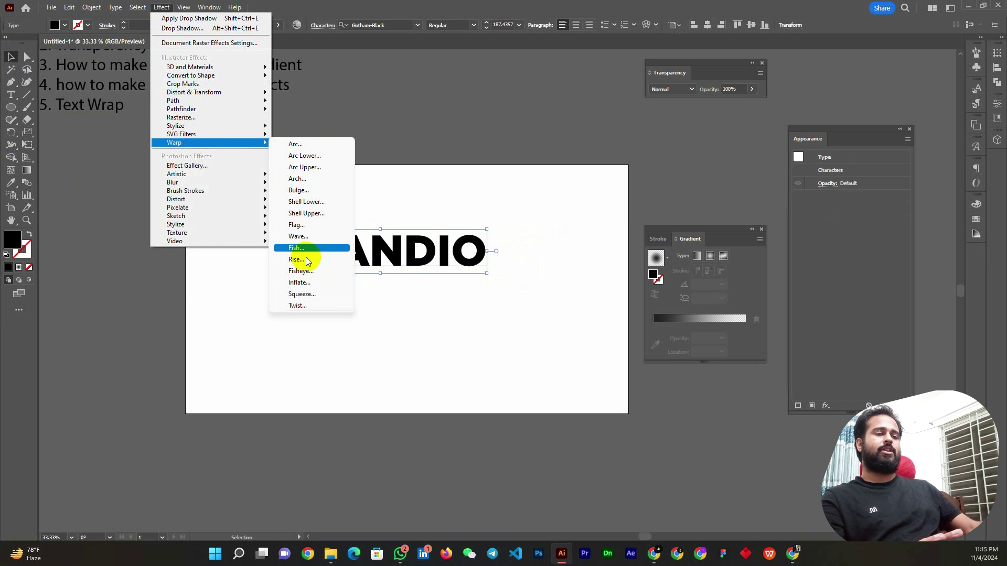
{"action": "left_click", "coordinate": [483, 173]}
{"action": "left_click_drag", "start_coordinate": [464, 243], "coordinate": [385, 268]}
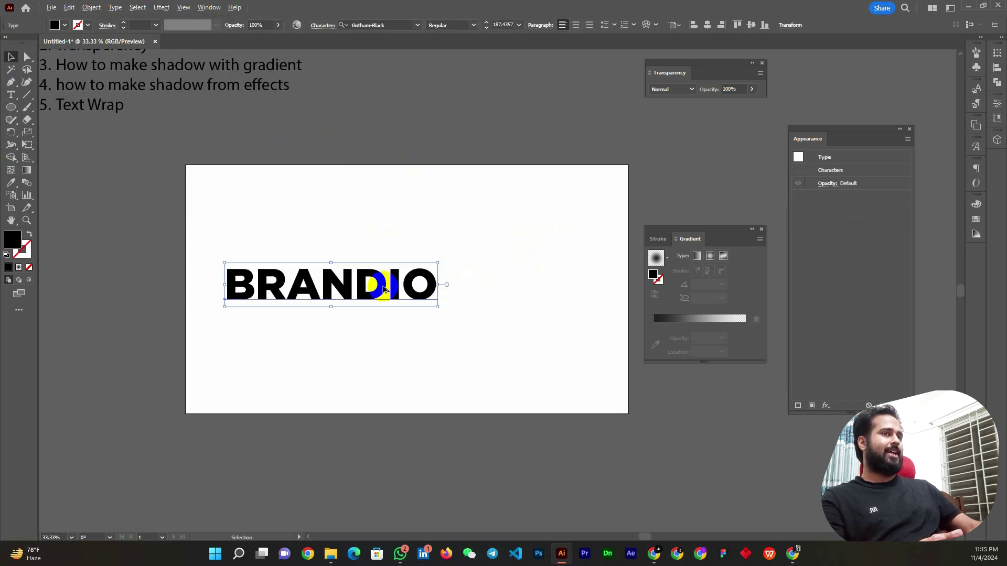
{"action": "scroll", "coordinate": [352, 294], "scroll_direction": "up", "scroll_amount": 1}
{"action": "left_click_drag", "start_coordinate": [345, 294], "coordinate": [319, 192]}
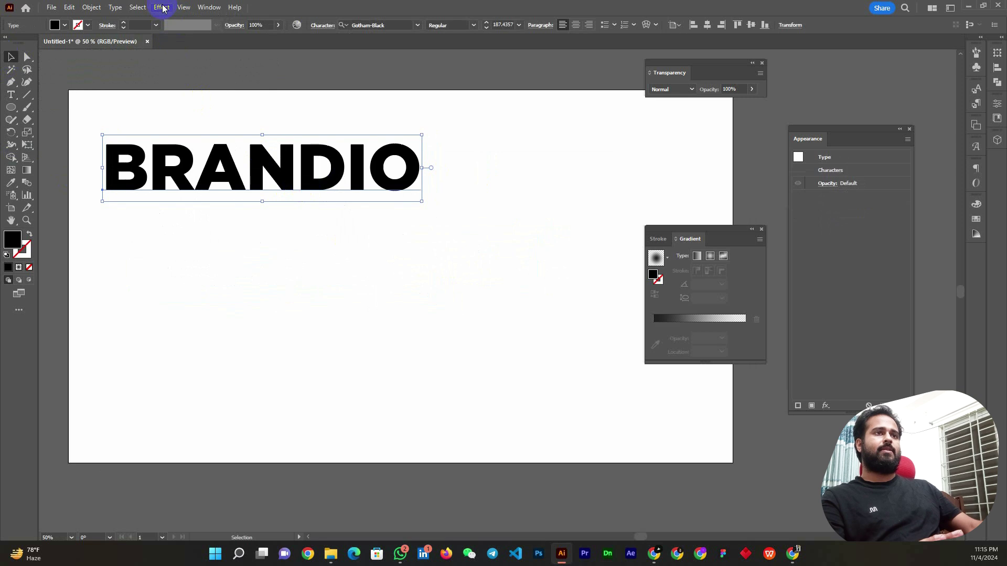
{"action": "mouse_move", "coordinate": [220, 162]}
{"action": "left_mouse_down"}
{"action": "mouse_move", "coordinate": [218, 179]}
{"action": "mouse_move", "coordinate": [531, 147]}
{"action": "mouse_move", "coordinate": [541, 225]}
{"action": "left_mouse_up"}
{"action": "left_click", "coordinate": [761, 229]}
- Apply an Arc warp to BRANDIO, set to Vertical, with the bend lowered to about 23%
{"action": "left_click", "coordinate": [160, 7]}
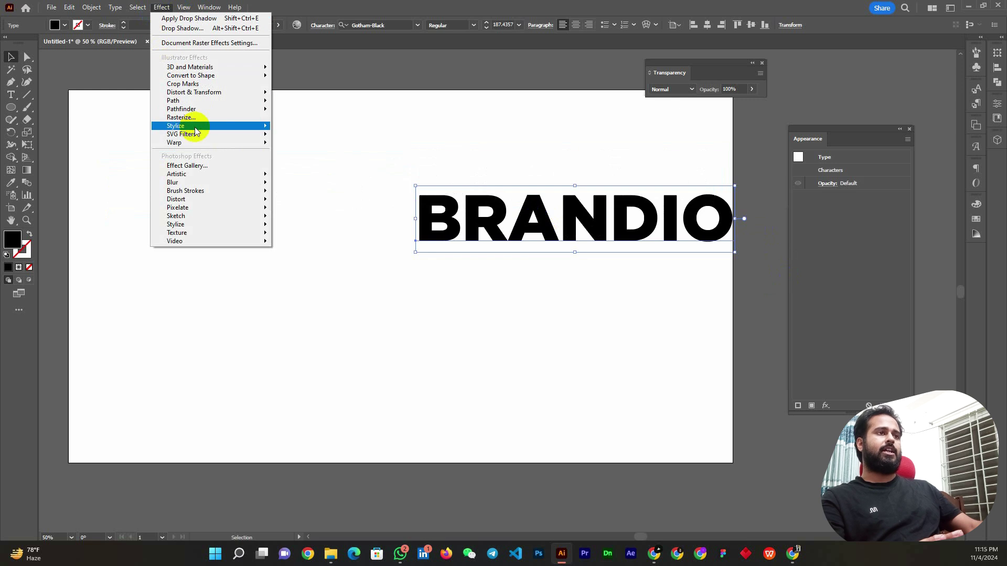
{"action": "mouse_move", "coordinate": [174, 143]}
{"action": "left_click", "coordinate": [311, 145]}
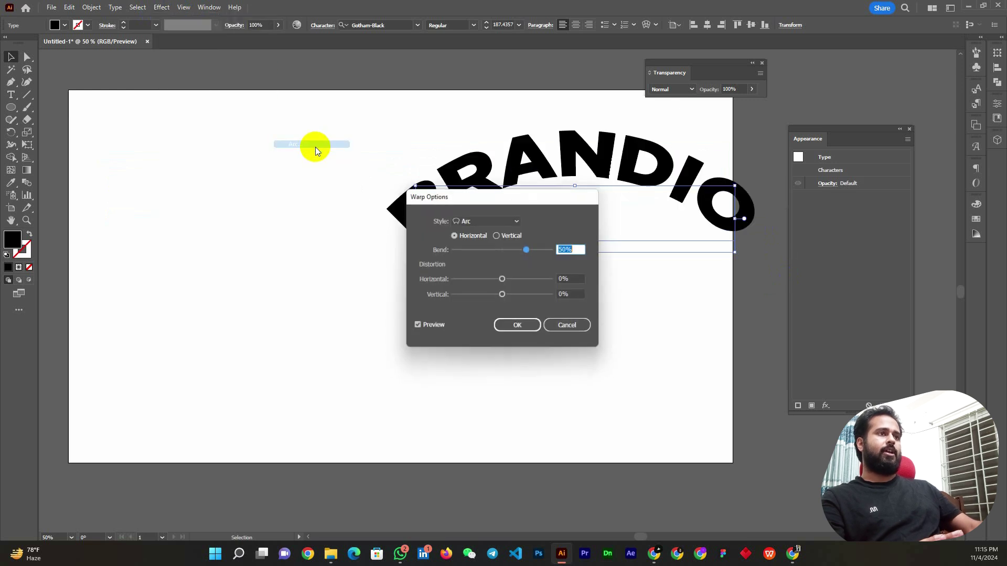
{"action": "left_click_drag", "start_coordinate": [518, 192], "coordinate": [234, 180]}
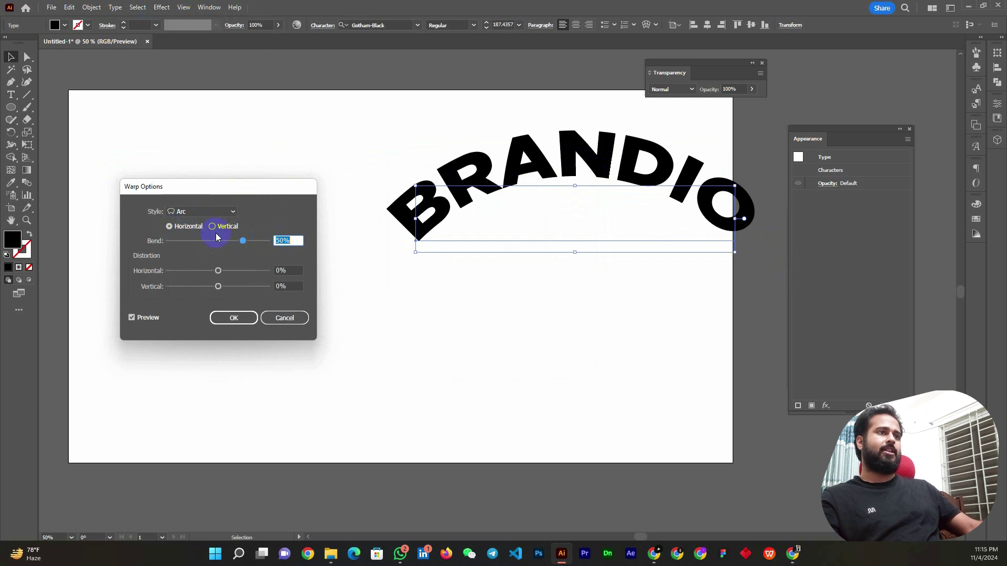
{"action": "left_click", "coordinate": [213, 226]}
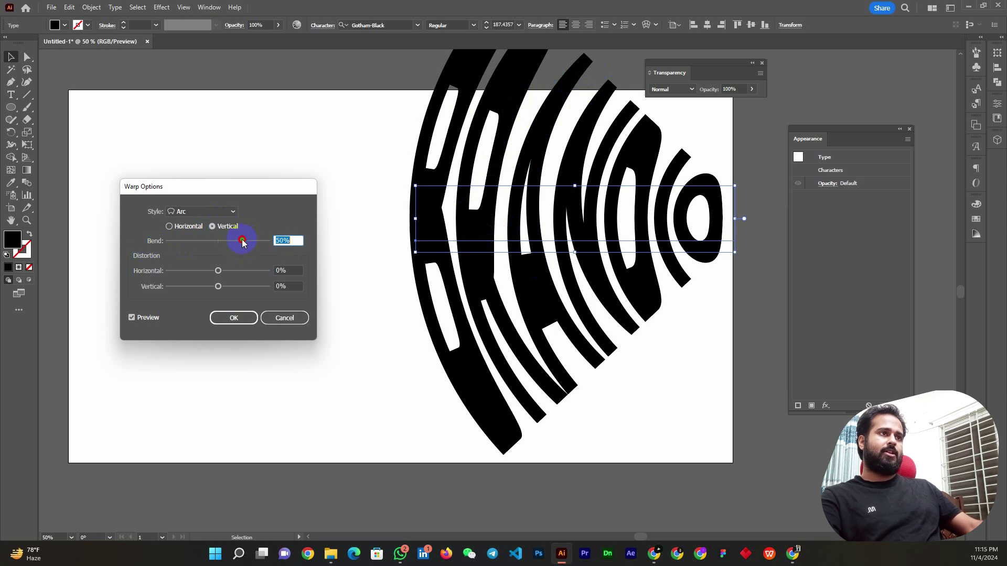
{"action": "left_click_drag", "start_coordinate": [237, 242], "coordinate": [229, 241]}
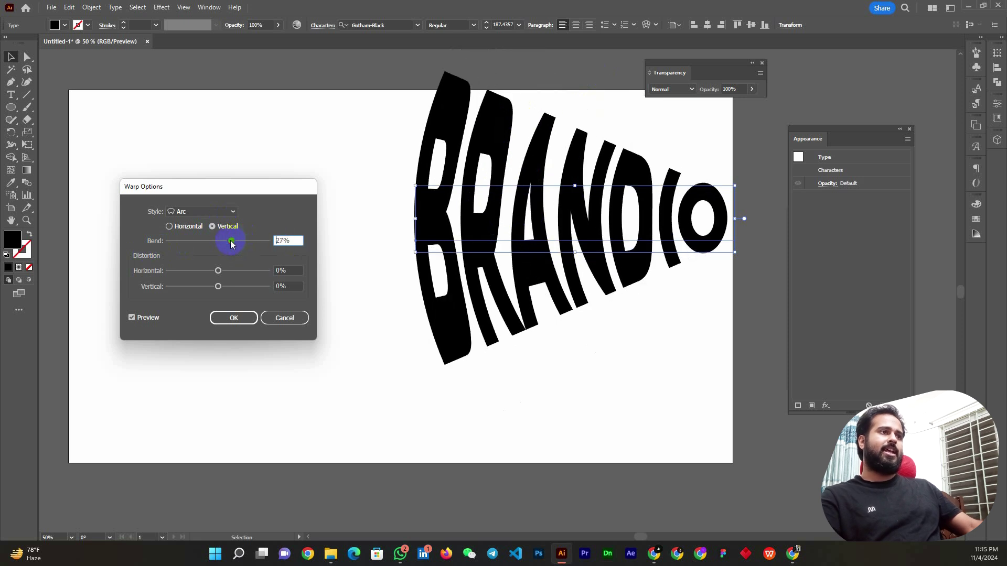
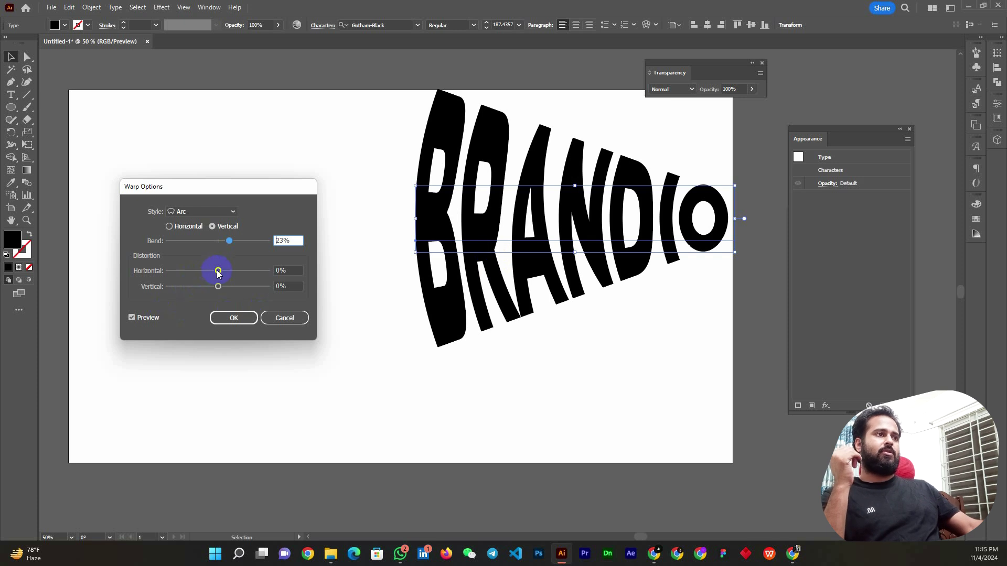
- Try horizontal distortion, then an Arc Lower warp on BRANDIO with a deeper bend
{"action": "mouse_move", "coordinate": [218, 272]}
{"action": "left_mouse_down"}
{"action": "mouse_move", "coordinate": [236, 273]}
{"action": "mouse_move", "coordinate": [216, 273]}
{"action": "mouse_move", "coordinate": [225, 275]}
{"action": "left_mouse_up"}
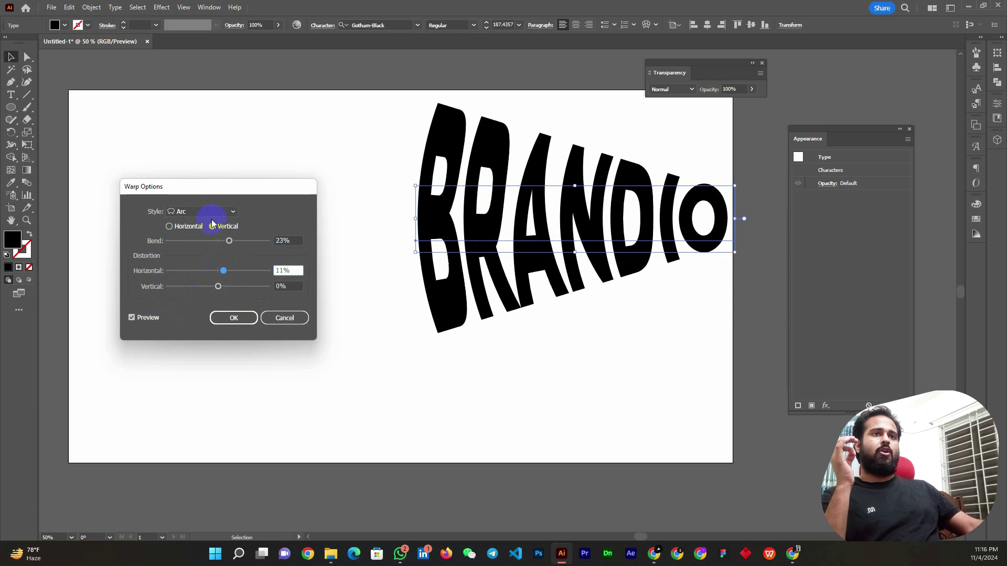
{"action": "left_click", "coordinate": [171, 227]}
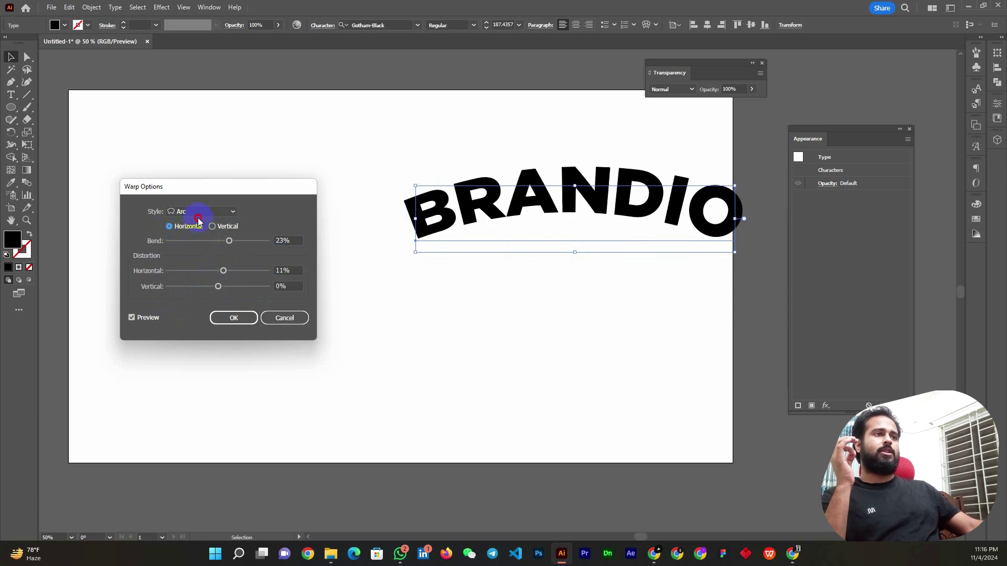
{"action": "left_click", "coordinate": [192, 215]}
{"action": "left_click", "coordinate": [195, 241]}
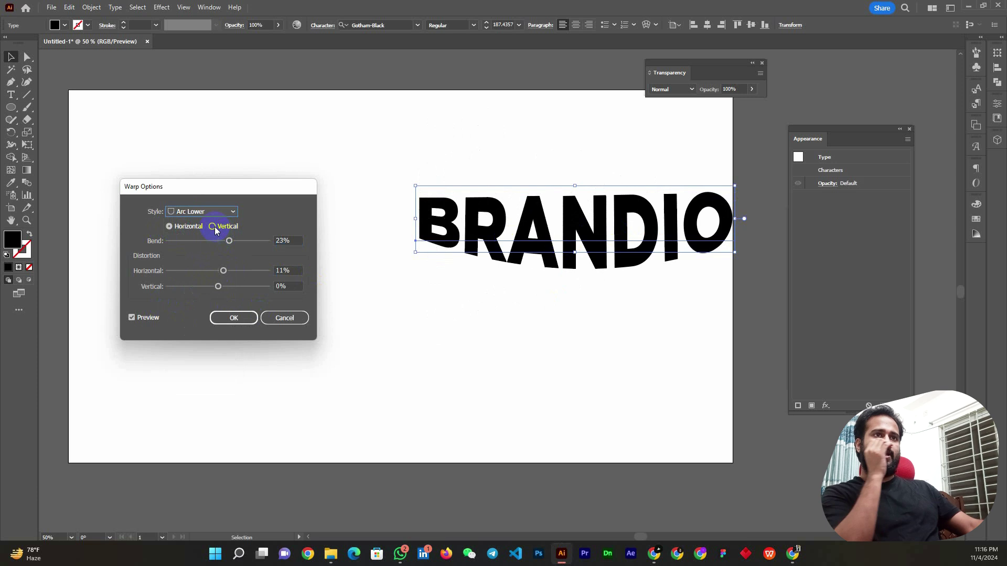
{"action": "left_click", "coordinate": [215, 226]}
{"action": "left_click", "coordinate": [173, 229]}
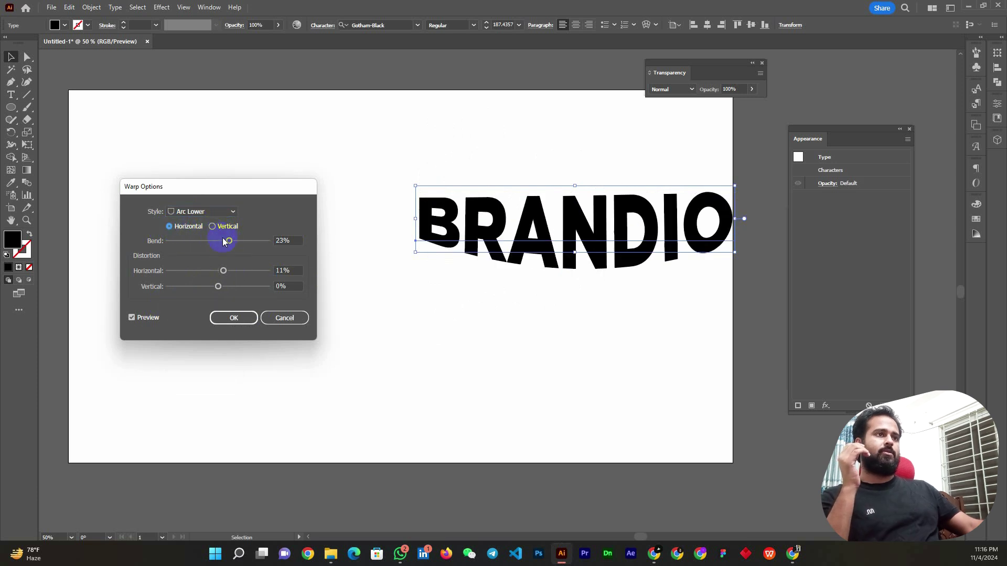
{"action": "left_click_drag", "start_coordinate": [228, 241], "coordinate": [244, 244]}
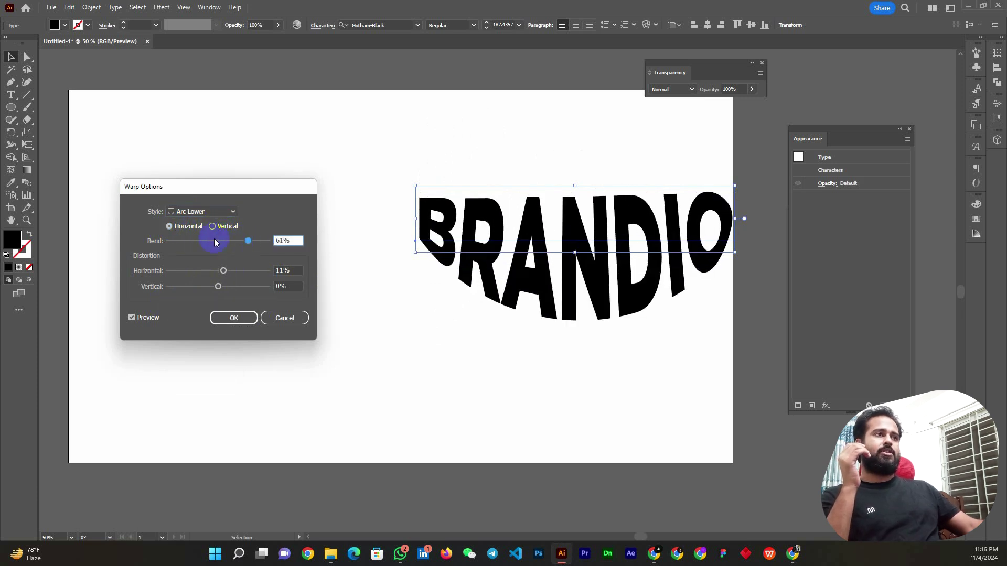
- Preview the Arc Upper, Arch, Bulge, Flag, Fish and Twist warp styles on BRANDIO
{"action": "left_click", "coordinate": [199, 211]}
{"action": "left_click", "coordinate": [198, 247]}
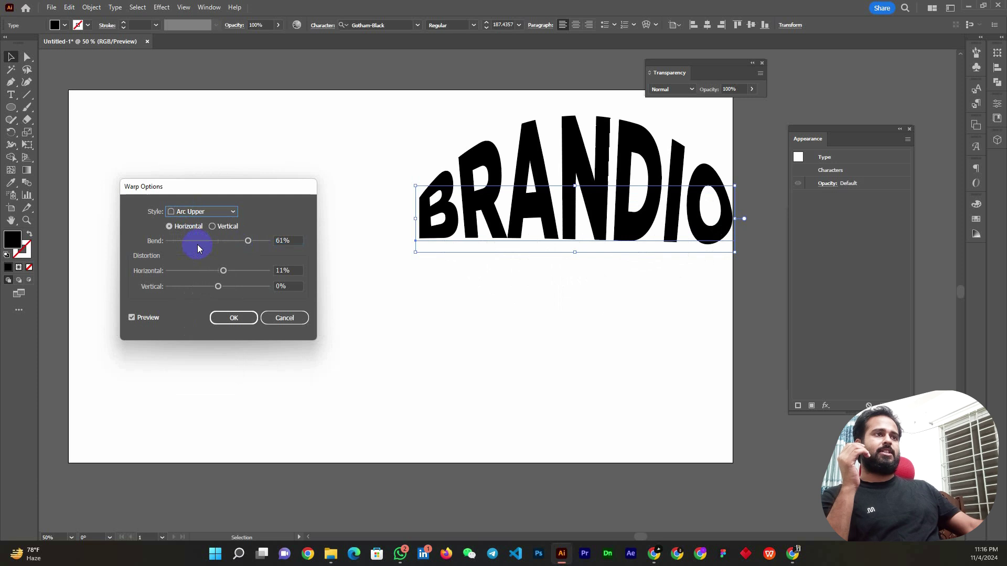
{"action": "left_click", "coordinate": [197, 212]}
{"action": "left_click", "coordinate": [193, 261]}
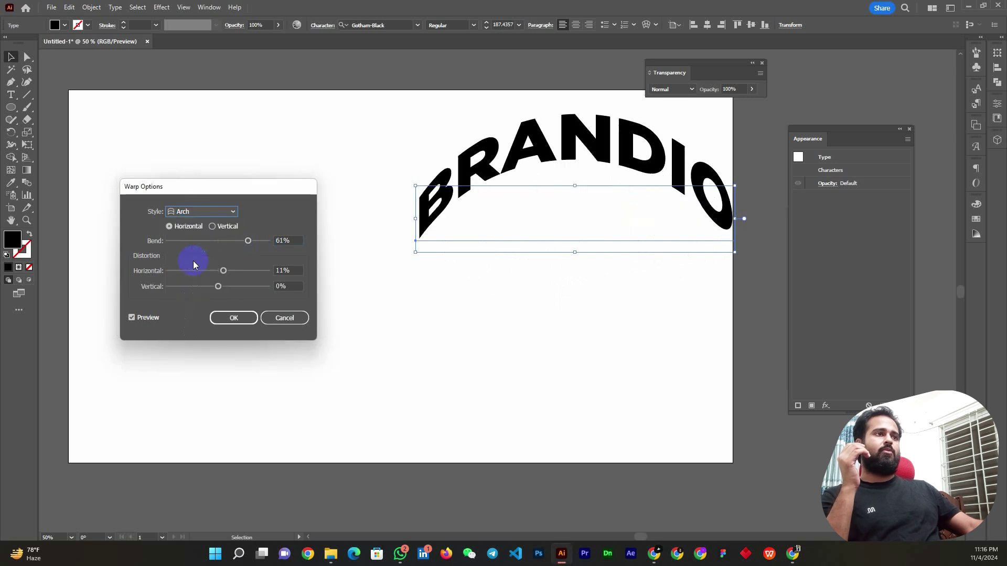
{"action": "left_click", "coordinate": [205, 211]}
{"action": "left_click", "coordinate": [203, 278]}
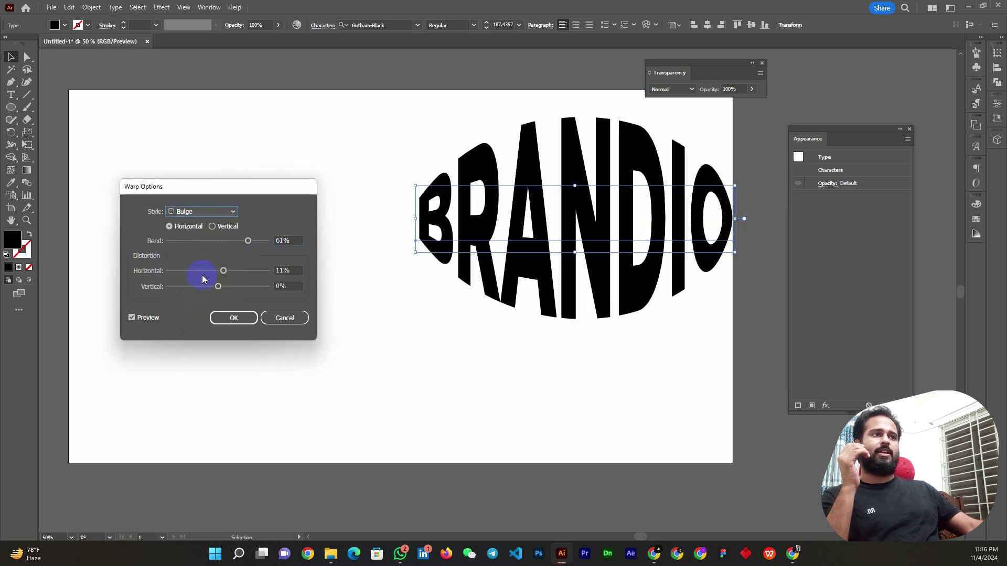
{"action": "left_click", "coordinate": [198, 212]}
{"action": "left_click", "coordinate": [199, 309]}
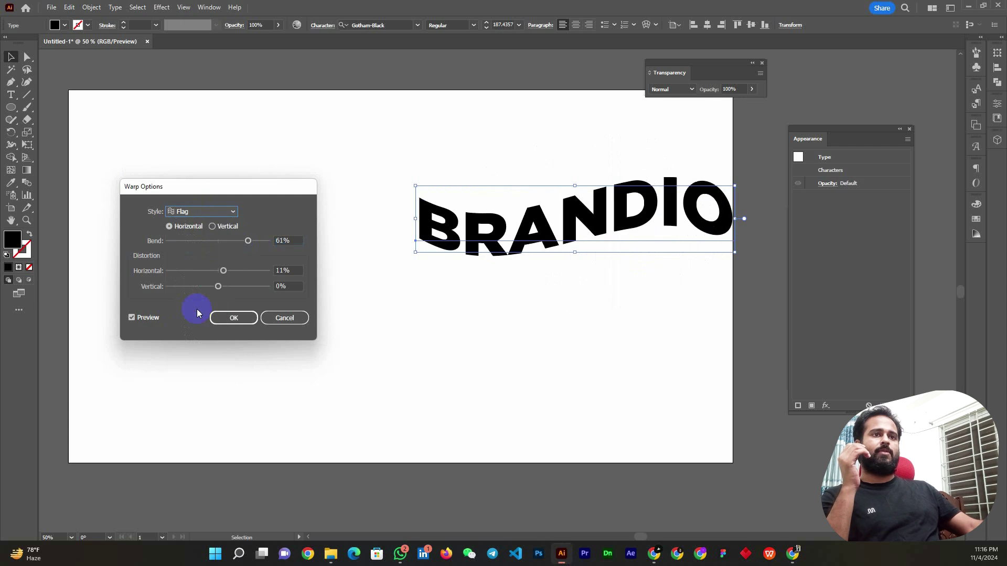
{"action": "left_click", "coordinate": [207, 213]}
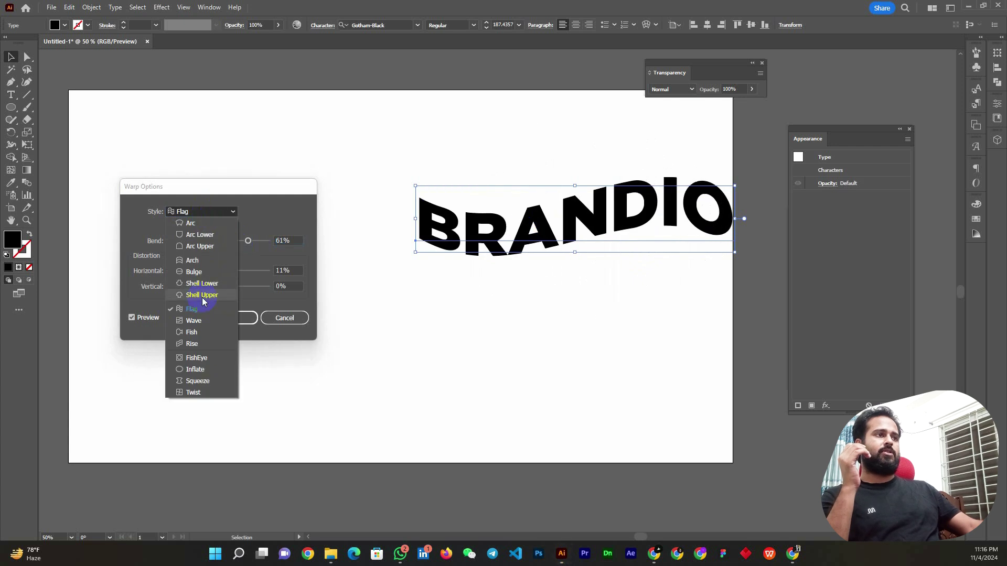
{"action": "left_click", "coordinate": [203, 334]}
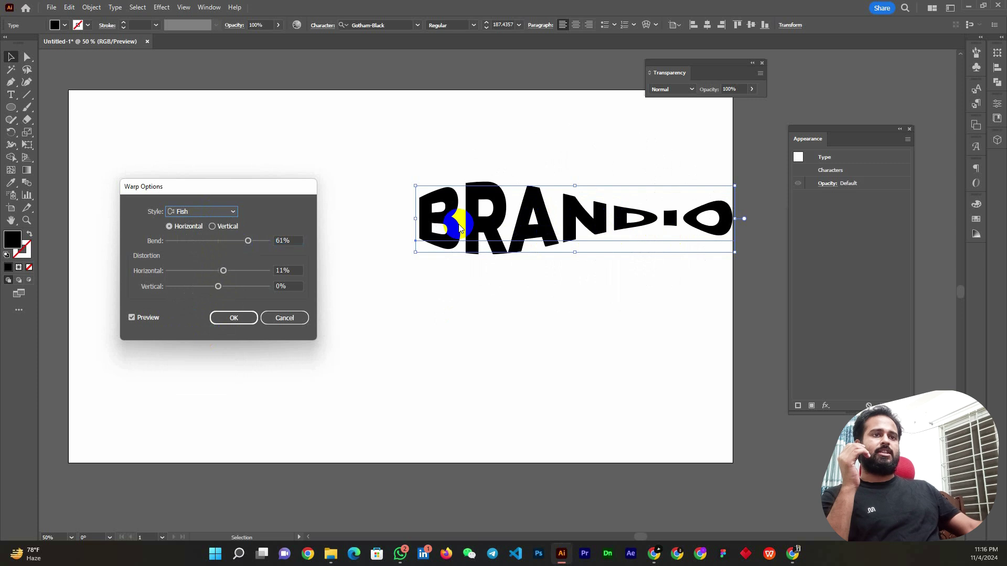
{"action": "left_click", "coordinate": [191, 212]}
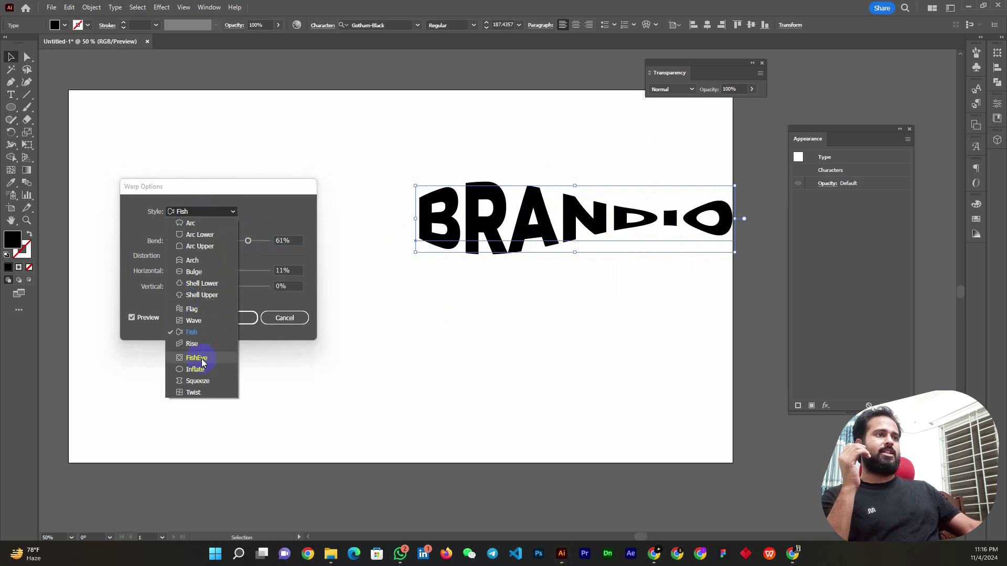
{"action": "left_click", "coordinate": [194, 392]}
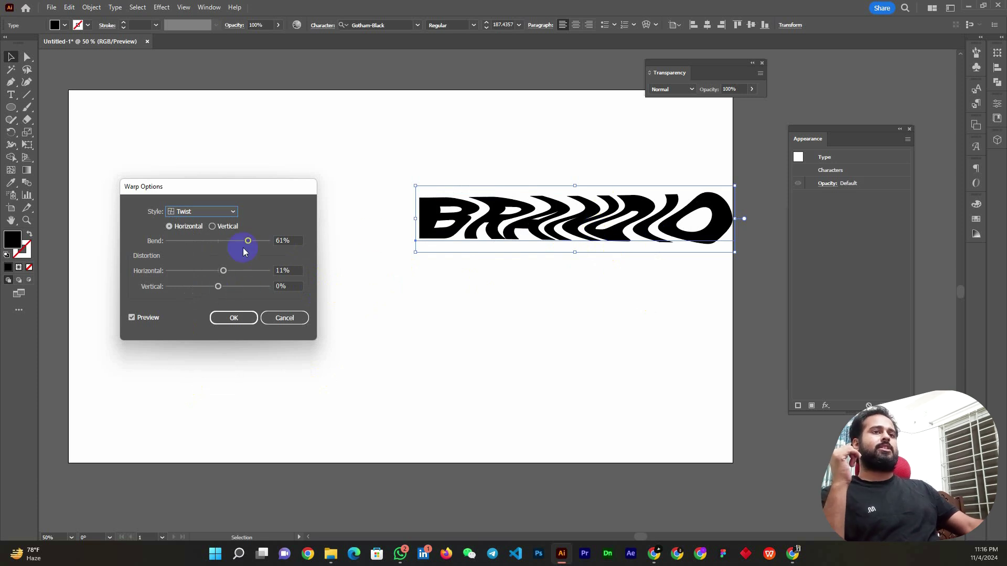
- Reduce the twist amount and bend on BRANDIO, then cancel the warp
{"action": "mouse_move", "coordinate": [248, 241]}
{"action": "left_mouse_down"}
{"action": "mouse_move", "coordinate": [208, 243]}
{"action": "mouse_move", "coordinate": [235, 241]}
{"action": "left_mouse_up"}
{"action": "left_click", "coordinate": [212, 226]}
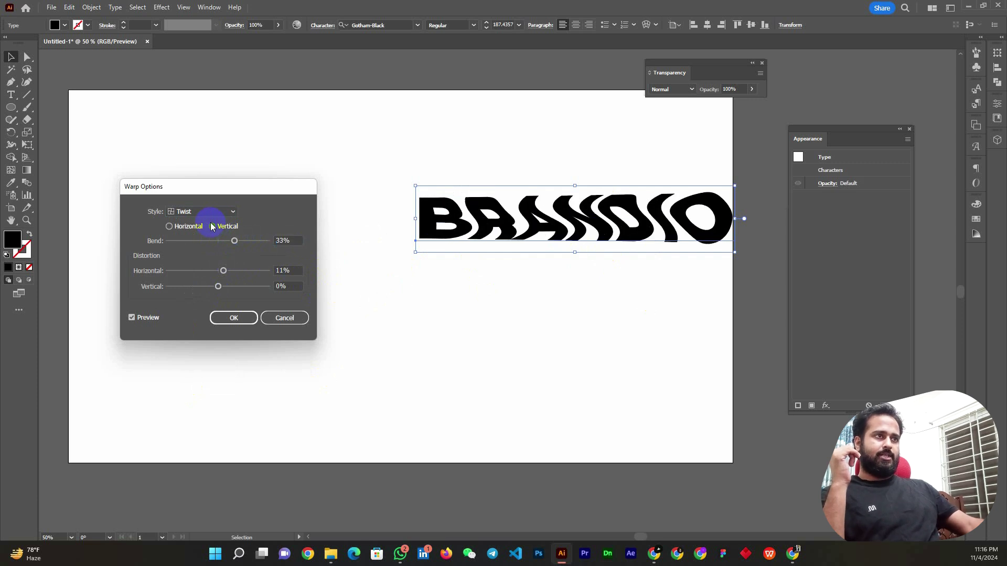
{"action": "left_click", "coordinate": [175, 229]}
{"action": "mouse_move", "coordinate": [225, 242]}
{"action": "left_mouse_down"}
{"action": "mouse_move", "coordinate": [205, 243]}
{"action": "mouse_move", "coordinate": [235, 244]}
{"action": "left_mouse_up"}
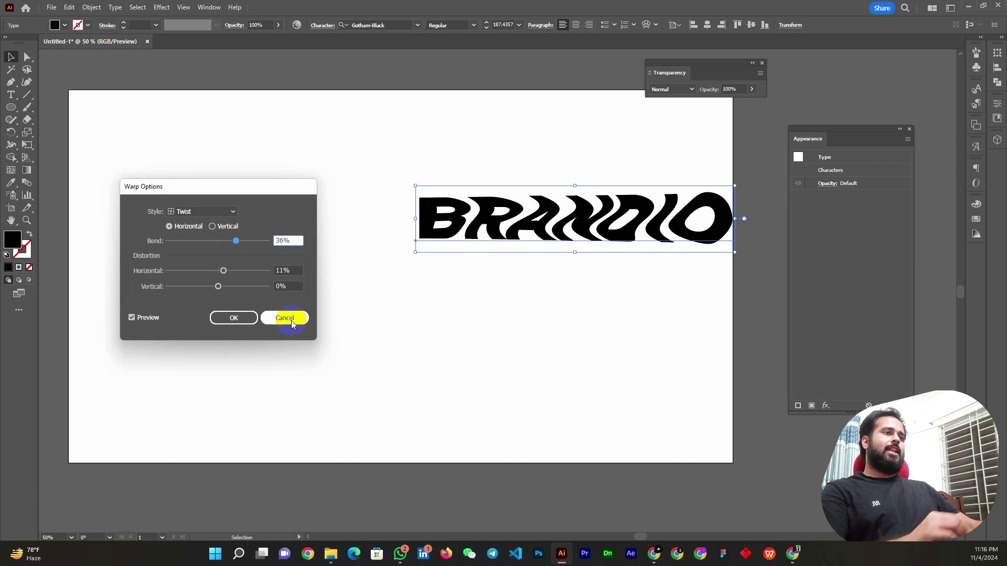
{"action": "left_click", "coordinate": [286, 319]}
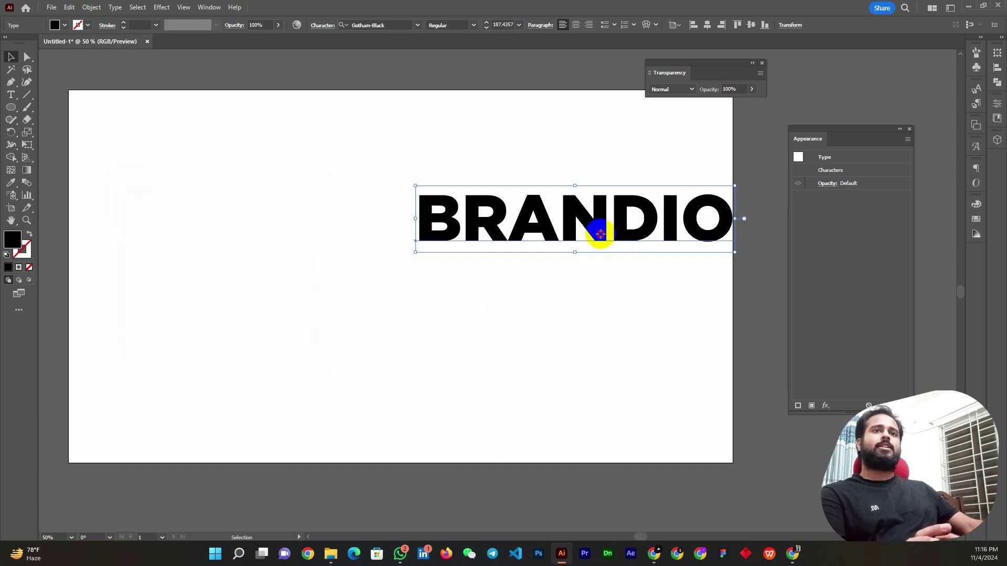
- Draw a black square, browse the Effect menu without applying anything, then delete it
{"action": "left_click_drag", "start_coordinate": [596, 231], "coordinate": [561, 231]}
{"action": "left_click_drag", "start_coordinate": [10, 107], "coordinate": [47, 106]}
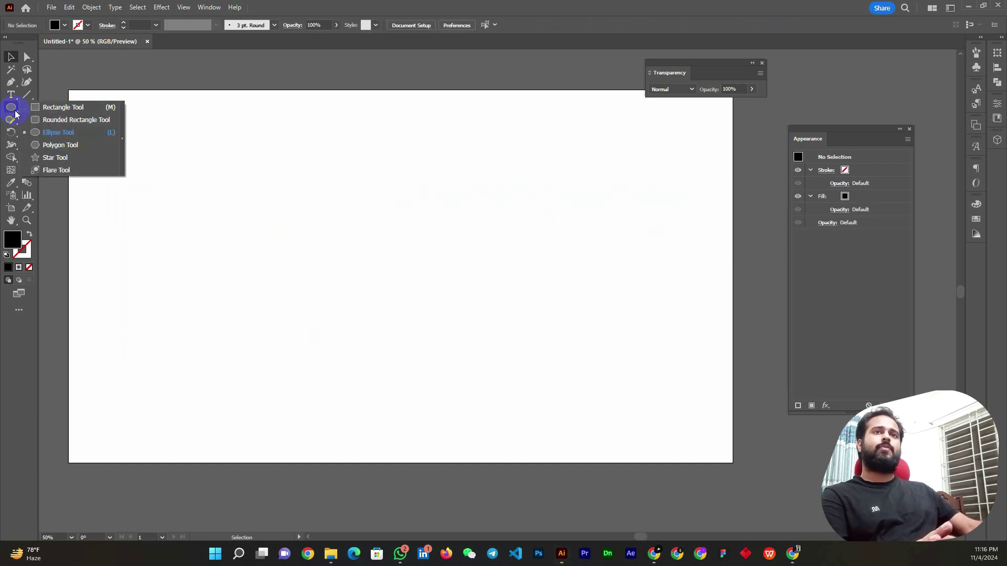
{"action": "mouse_move", "coordinate": [310, 225]}
{"action": "left_mouse_down"}
{"action": "mouse_move", "coordinate": [444, 357]}
{"action": "mouse_move", "coordinate": [360, 312]}
{"action": "left_mouse_up"}
{"action": "left_click", "coordinate": [10, 56]}
{"action": "left_click", "coordinate": [175, 7]}
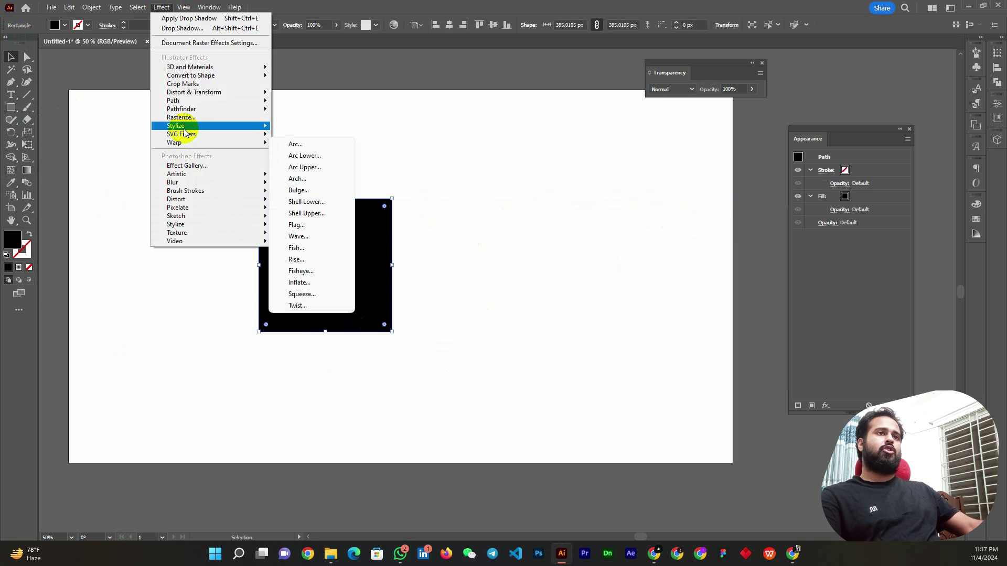
{"action": "mouse_move", "coordinate": [175, 126]}
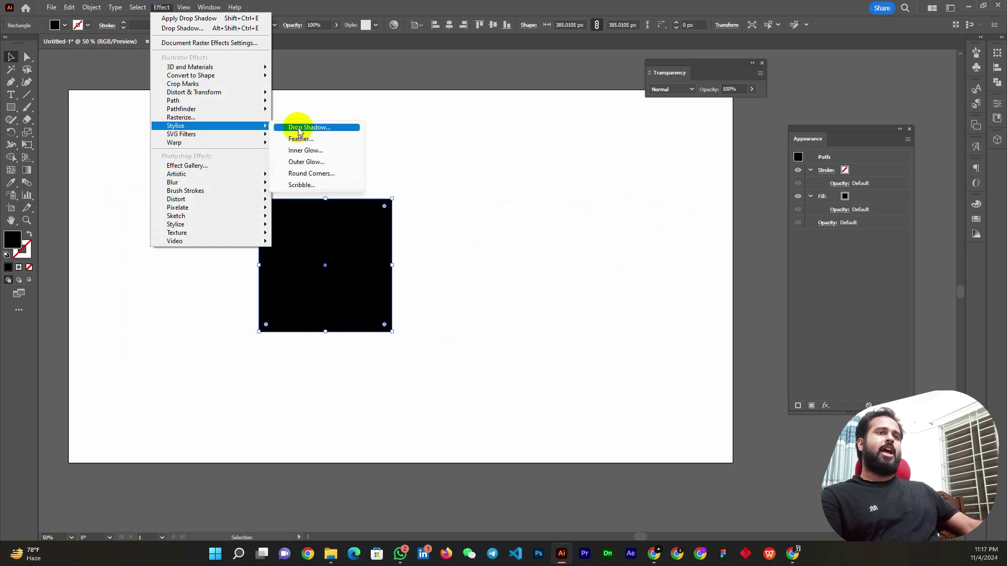
{"action": "left_click", "coordinate": [312, 184]}
{"action": "left_click", "coordinate": [310, 231]}
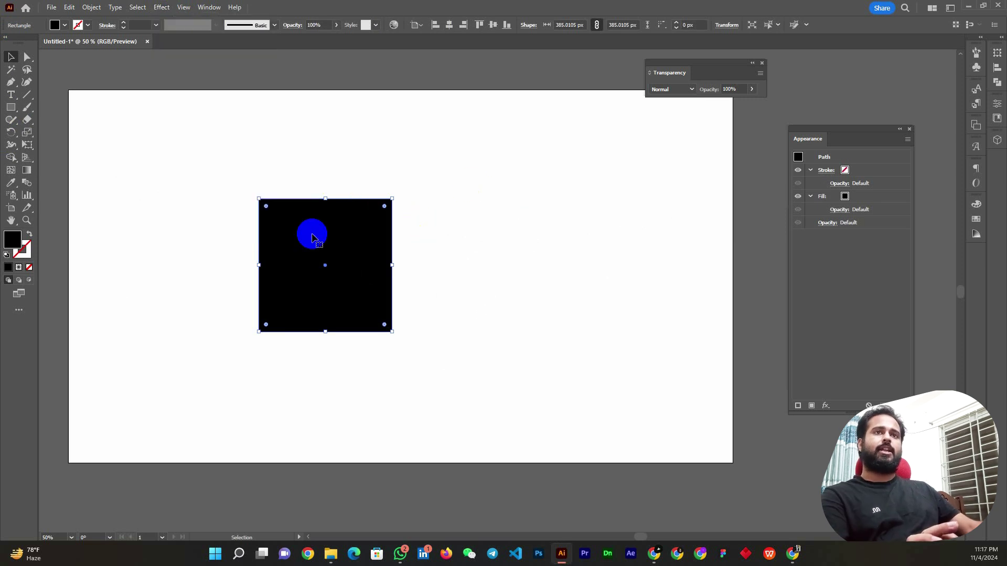
{"action": "key", "text": "Delete"}
- Draw a three-sided black polygon, enlarge it greatly and move it up-left
{"action": "left_click", "coordinate": [14, 109]}
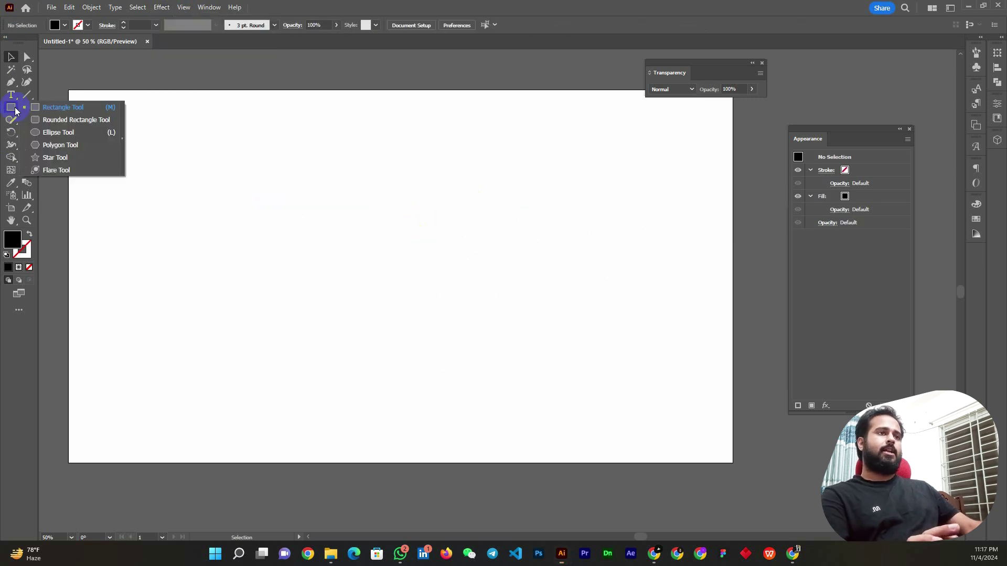
{"action": "left_click", "coordinate": [68, 146]}
{"action": "left_click", "coordinate": [313, 262]}
{"action": "left_click", "coordinate": [477, 297]}
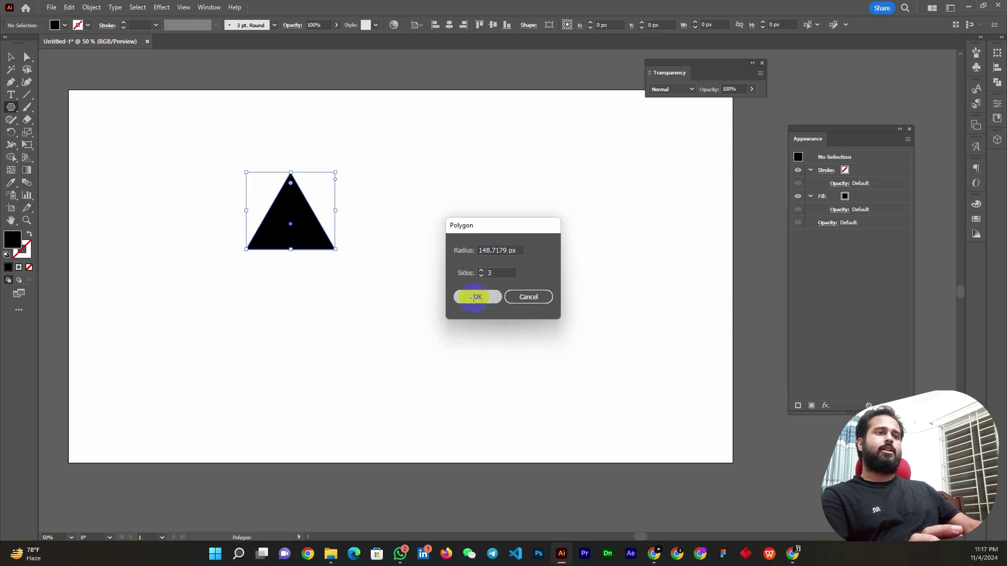
{"action": "left_click", "coordinate": [11, 57]}
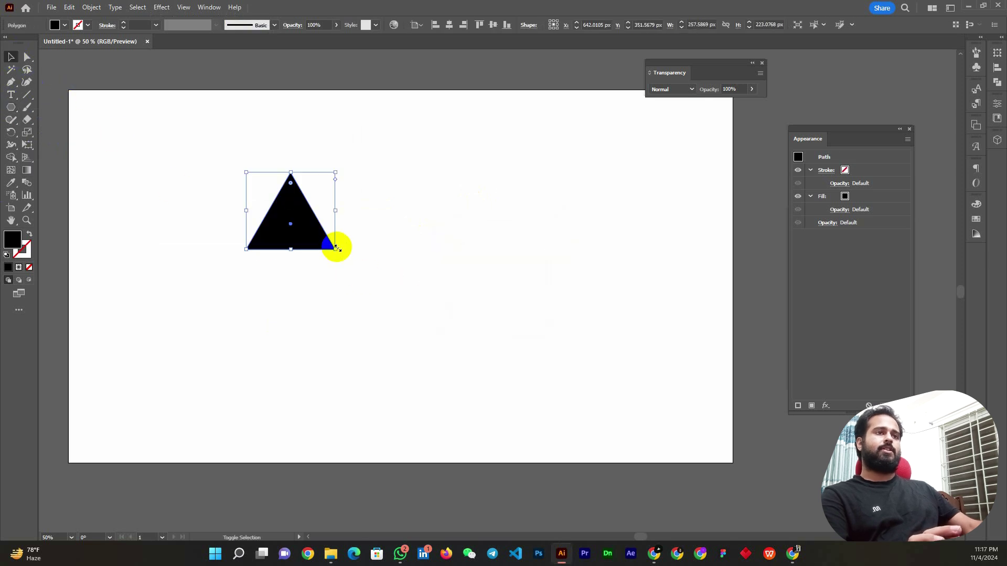
{"action": "left_click_drag", "start_coordinate": [336, 249], "coordinate": [472, 366]}
{"action": "mouse_move", "coordinate": [380, 321]}
{"action": "left_mouse_down"}
{"action": "mouse_move", "coordinate": [367, 296]}
{"action": "mouse_move", "coordinate": [359, 305]}
{"action": "left_mouse_up"}
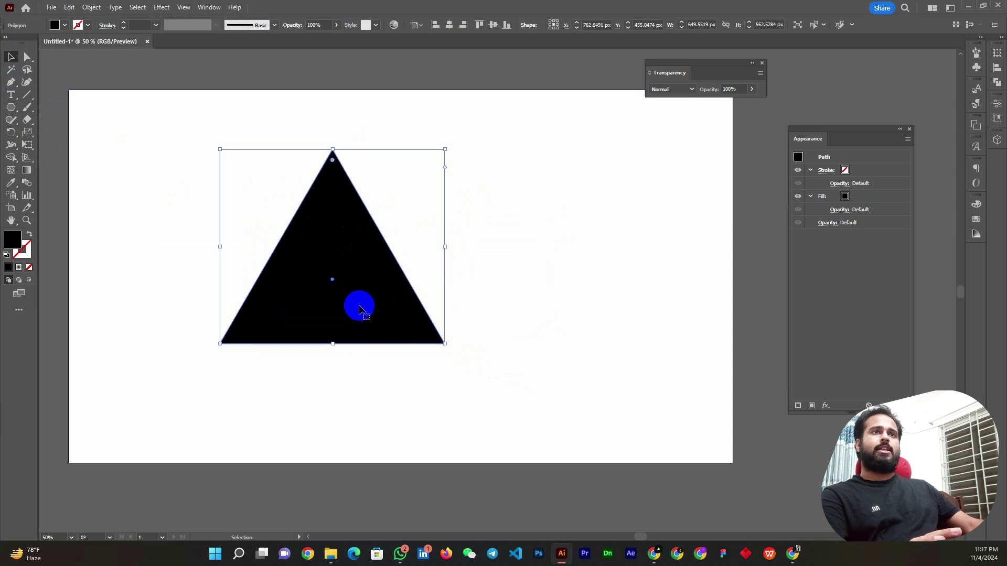
- Apply Stylize > Scribble to the triangle and preview the Default and Childlike presets
{"action": "left_click", "coordinate": [160, 9]}
{"action": "mouse_move", "coordinate": [176, 126]}
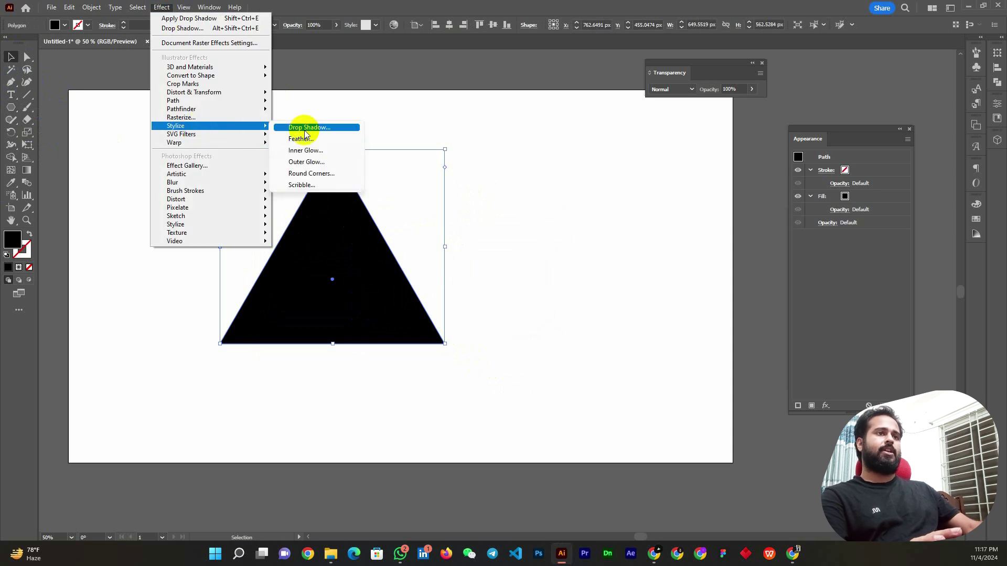
{"action": "left_click", "coordinate": [302, 185]}
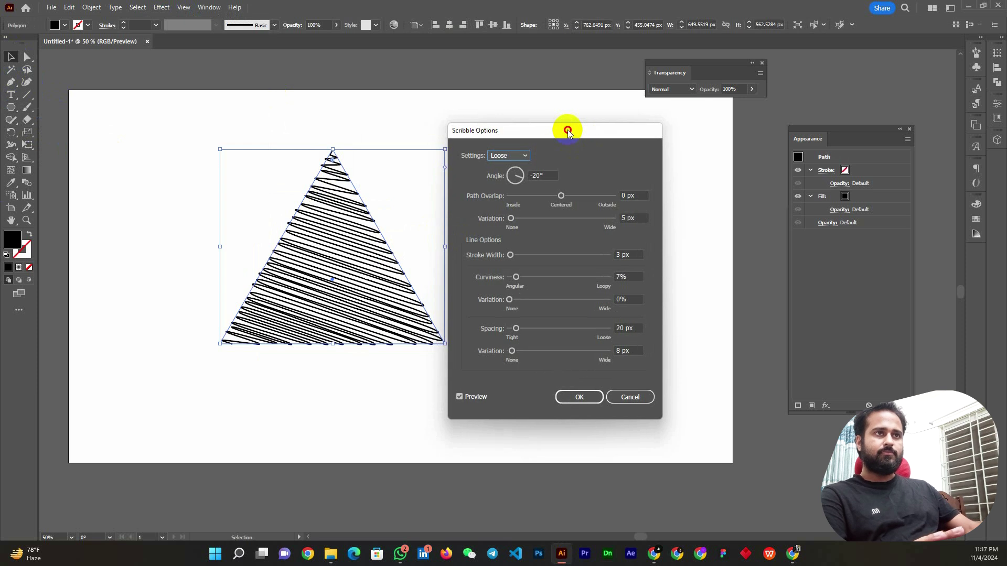
{"action": "left_click_drag", "start_coordinate": [568, 130], "coordinate": [569, 130]}
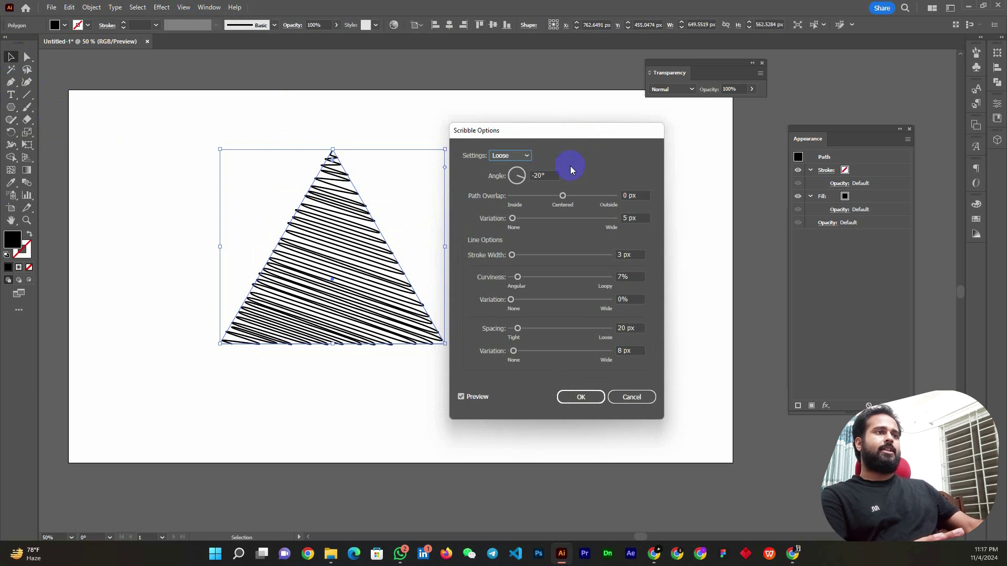
{"action": "left_click", "coordinate": [513, 156]}
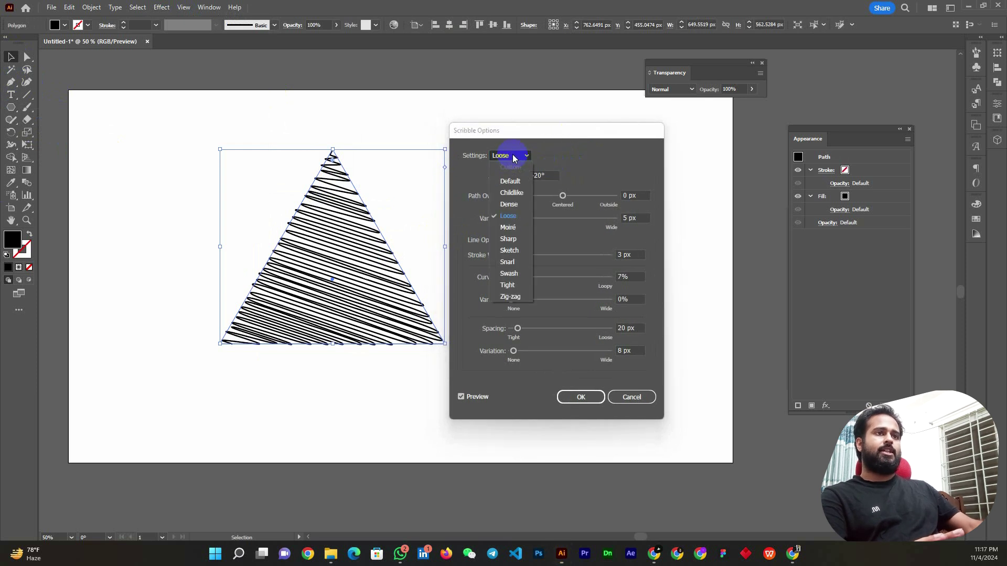
{"action": "left_click", "coordinate": [510, 181]}
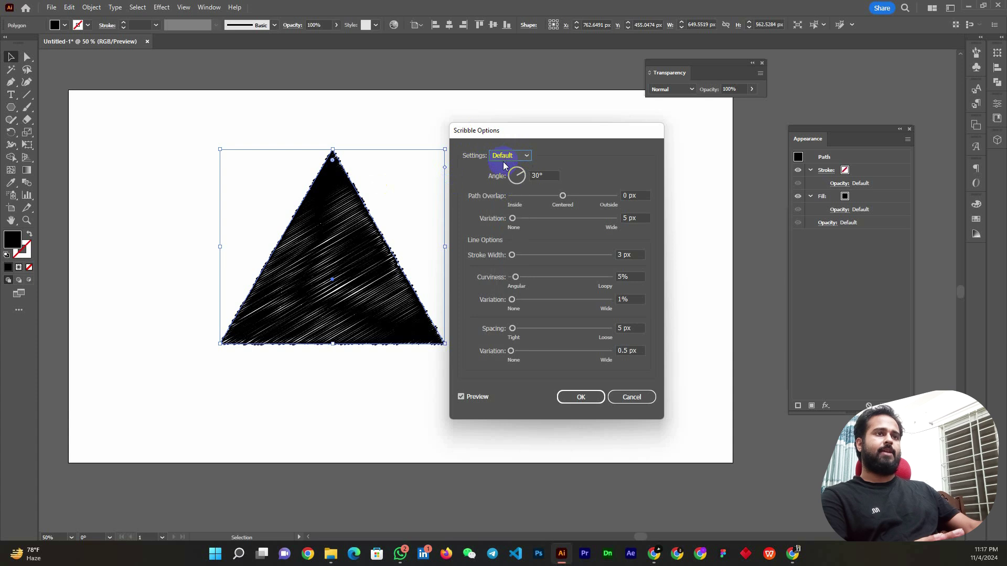
{"action": "left_click", "coordinate": [506, 157]}
{"action": "left_click", "coordinate": [506, 192]}
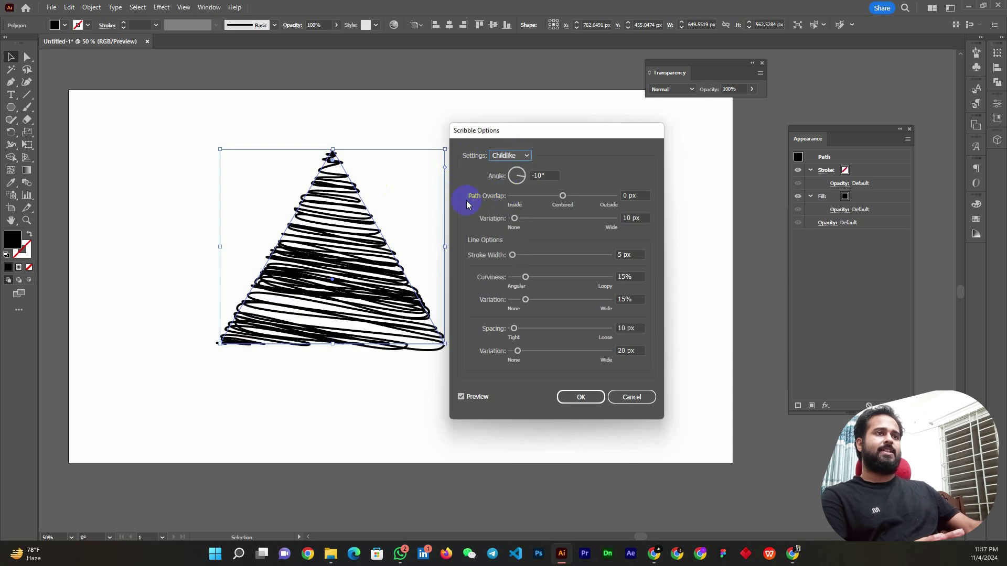
{"action": "left_click", "coordinate": [502, 157]}
{"action": "left_click", "coordinate": [512, 268]}
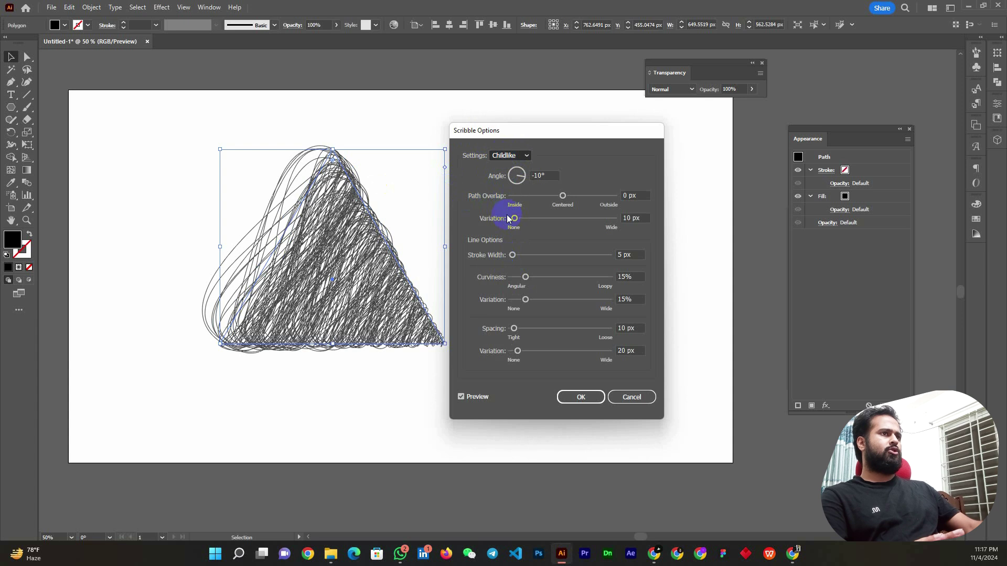
- Try the Snarl, Tight, Sharp and Zig-zag scribble presets, then settle on Loose
{"action": "left_click", "coordinate": [526, 157]}
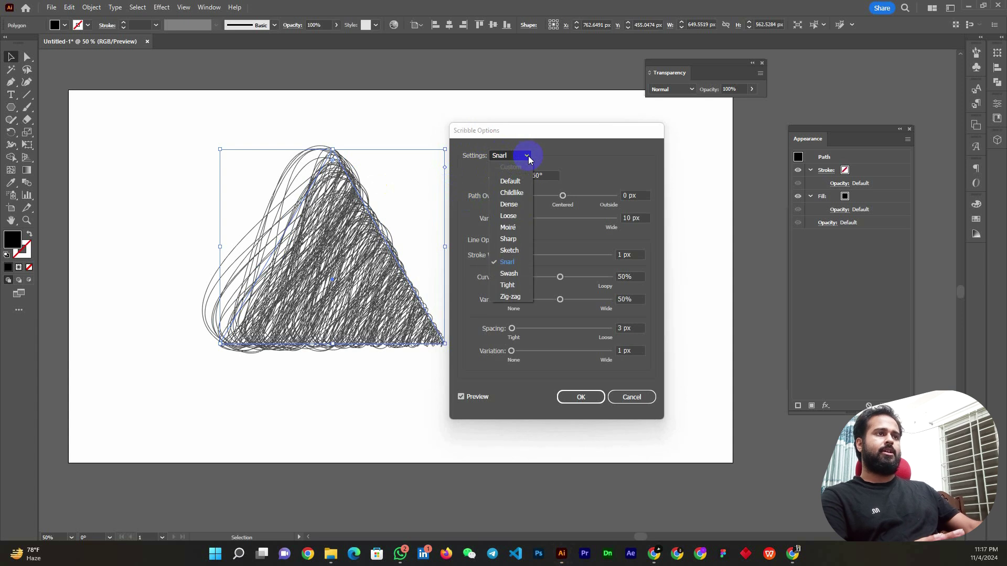
{"action": "left_click", "coordinate": [514, 287]}
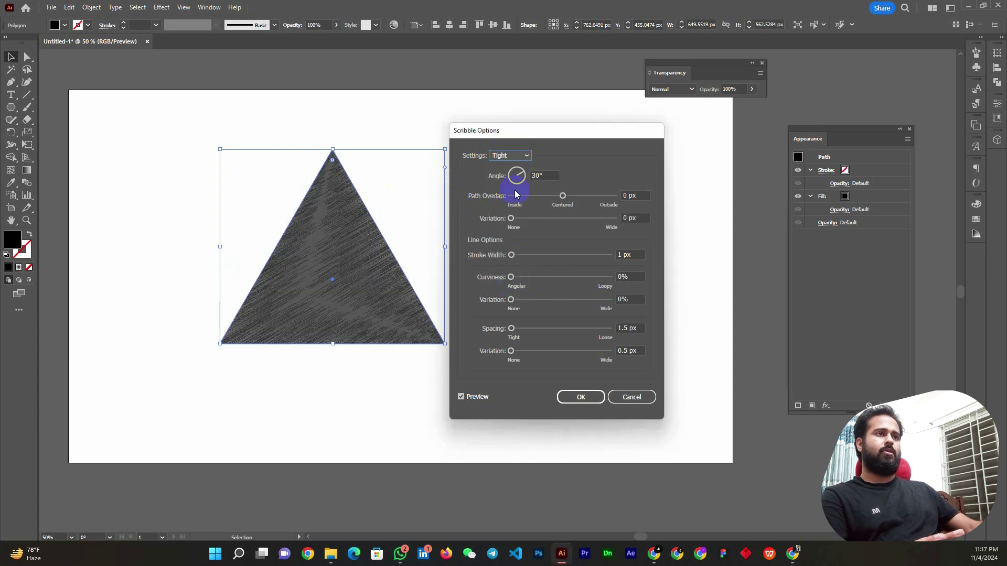
{"action": "left_click", "coordinate": [511, 155]}
{"action": "left_click", "coordinate": [506, 241]}
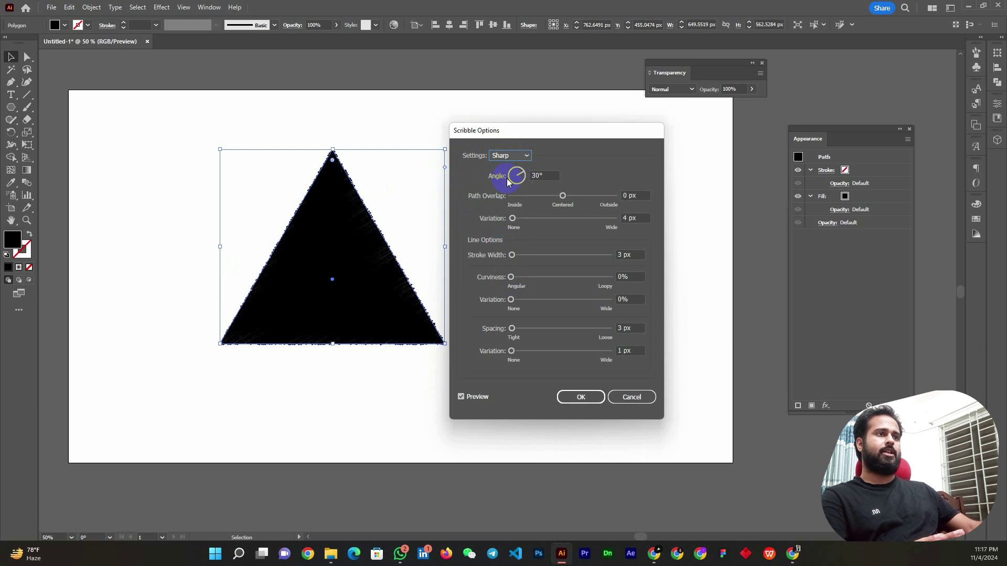
{"action": "left_click", "coordinate": [508, 155]}
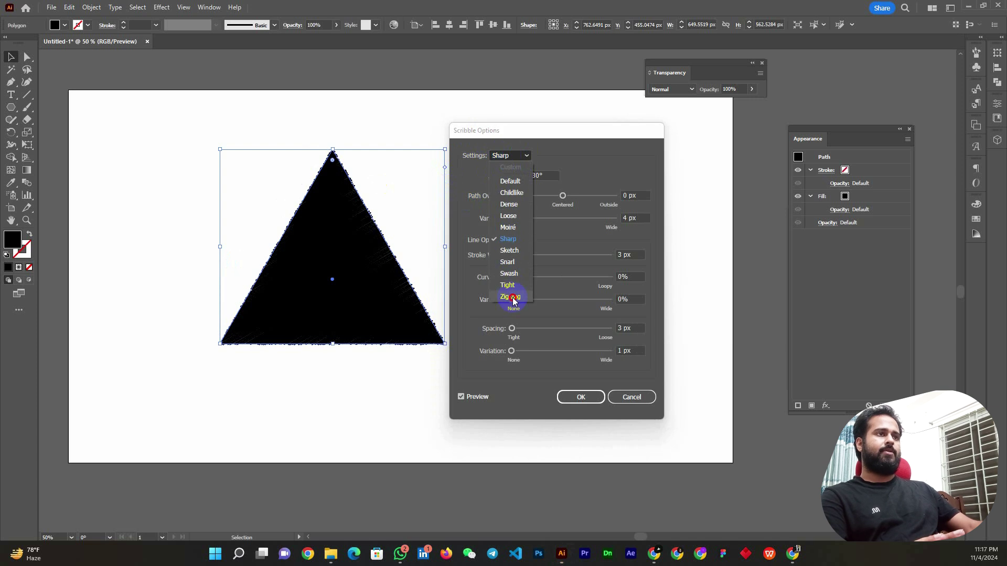
{"action": "left_click", "coordinate": [510, 296]}
{"action": "left_click", "coordinate": [506, 158]}
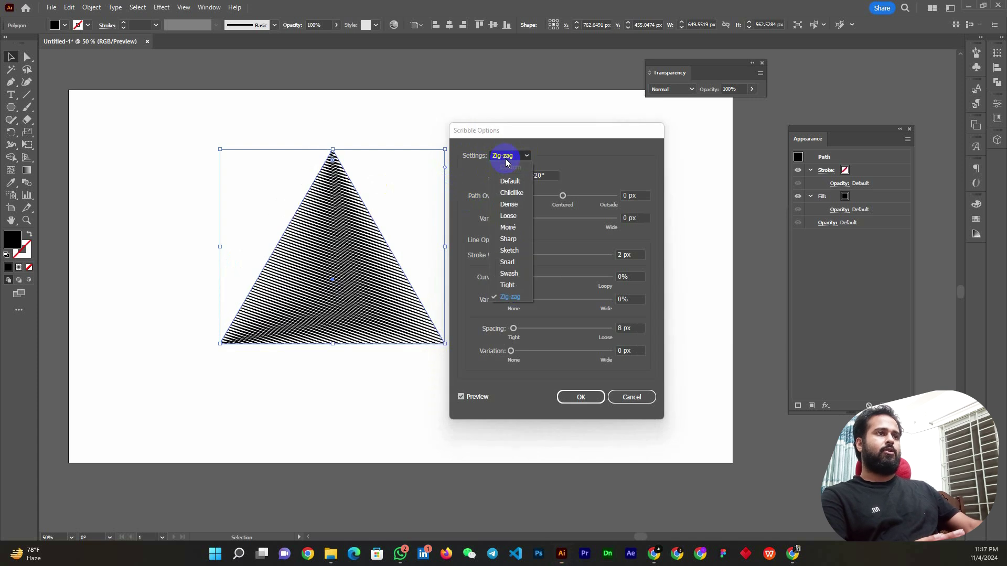
{"action": "left_click", "coordinate": [508, 215]}
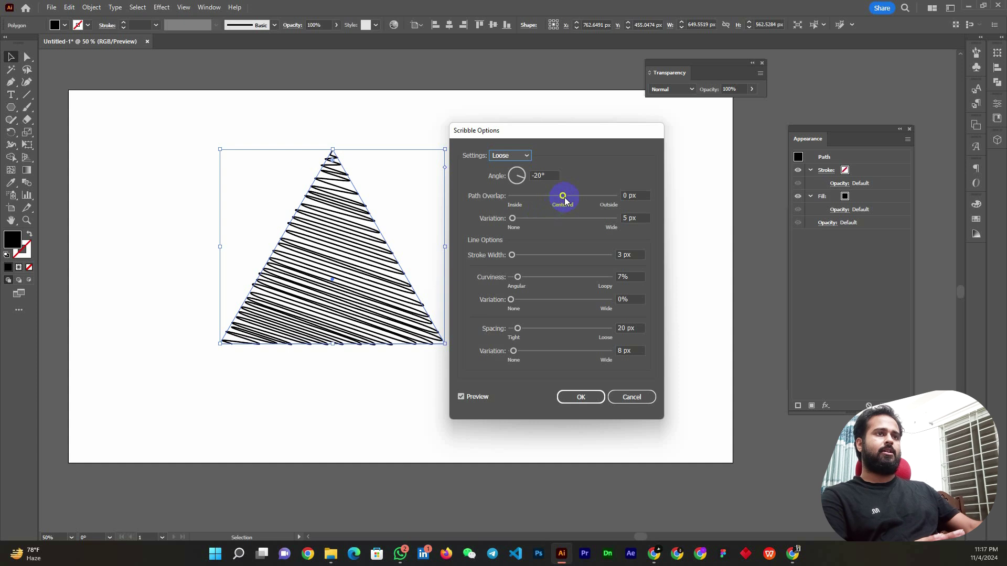
- Adjust the scribble's path overlap and thicken its strokes, then apply it
{"action": "left_click_drag", "start_coordinate": [564, 197], "coordinate": [520, 219]}
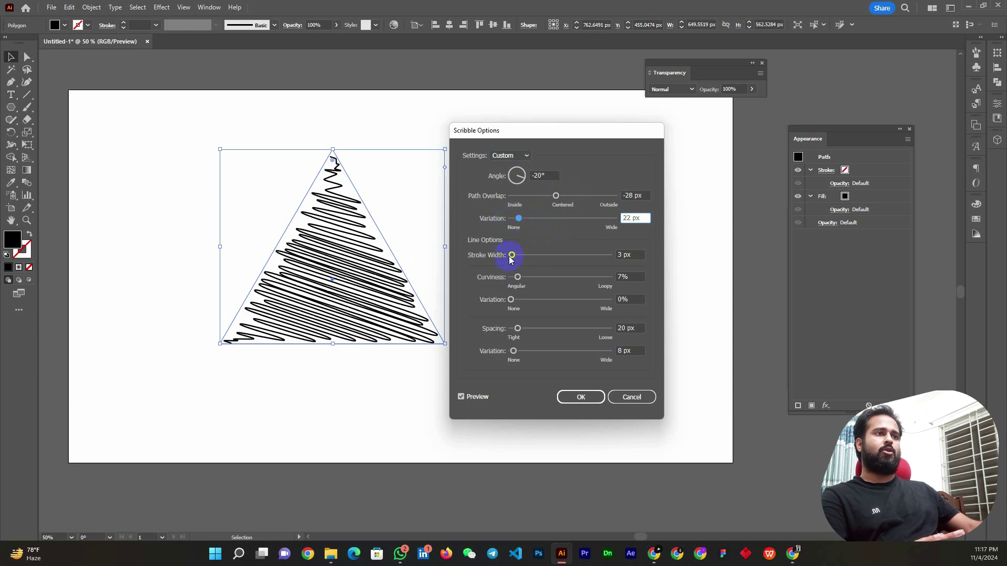
{"action": "left_click_drag", "start_coordinate": [512, 256], "coordinate": [526, 281]}
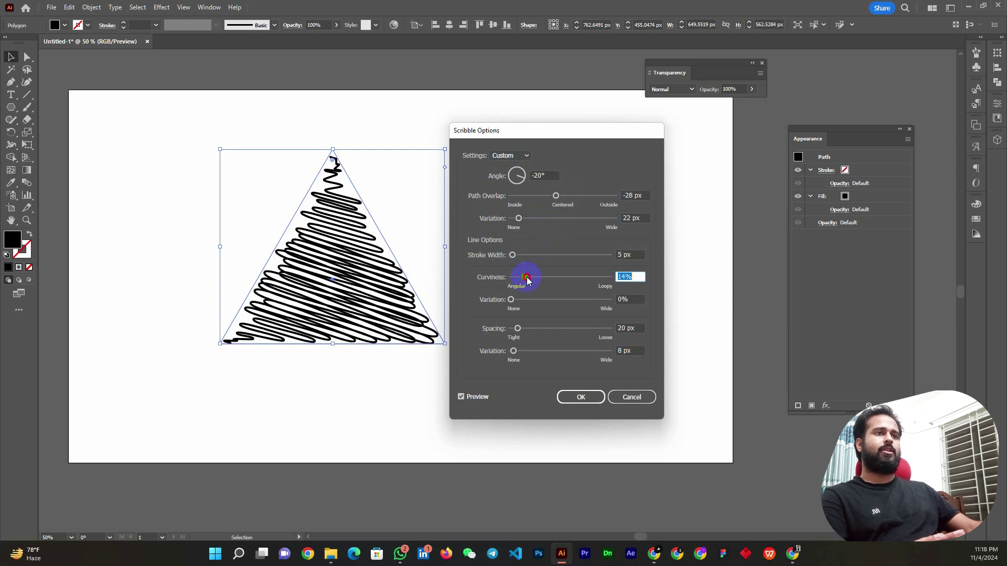
{"action": "left_click", "coordinate": [581, 397]}
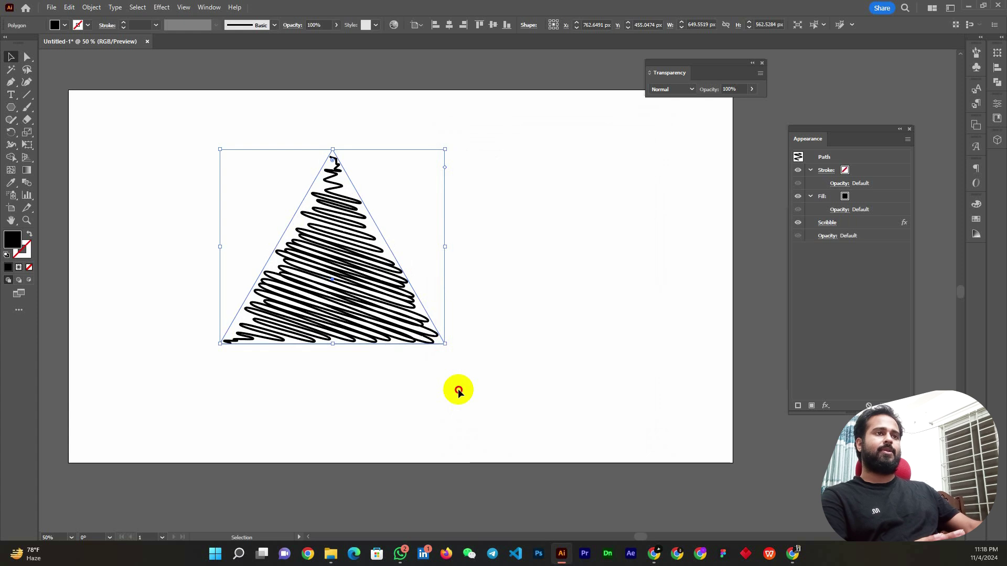
- Nudge the scribbled triangle up-right, then left-down, and leave it deselected
{"action": "left_click", "coordinate": [460, 389]}
{"action": "left_click_drag", "start_coordinate": [361, 318], "coordinate": [365, 302]}
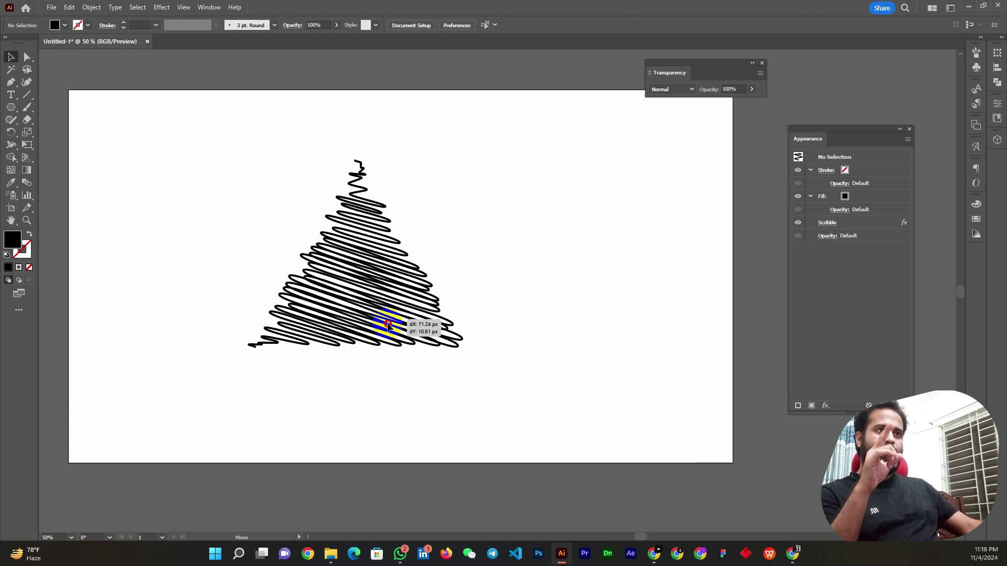
{"action": "left_click", "coordinate": [595, 271]}
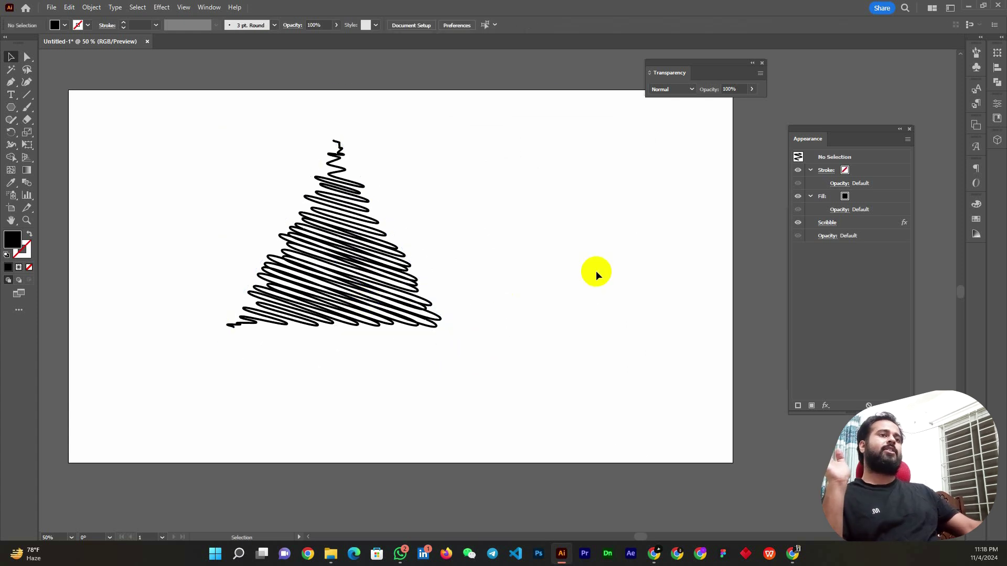
{"action": "mouse_move", "coordinate": [331, 301]}
{"action": "left_mouse_down"}
{"action": "mouse_move", "coordinate": [316, 306]}
{"action": "mouse_move", "coordinate": [326, 307]}
{"action": "left_mouse_up"}
{"action": "left_click", "coordinate": [625, 281]}
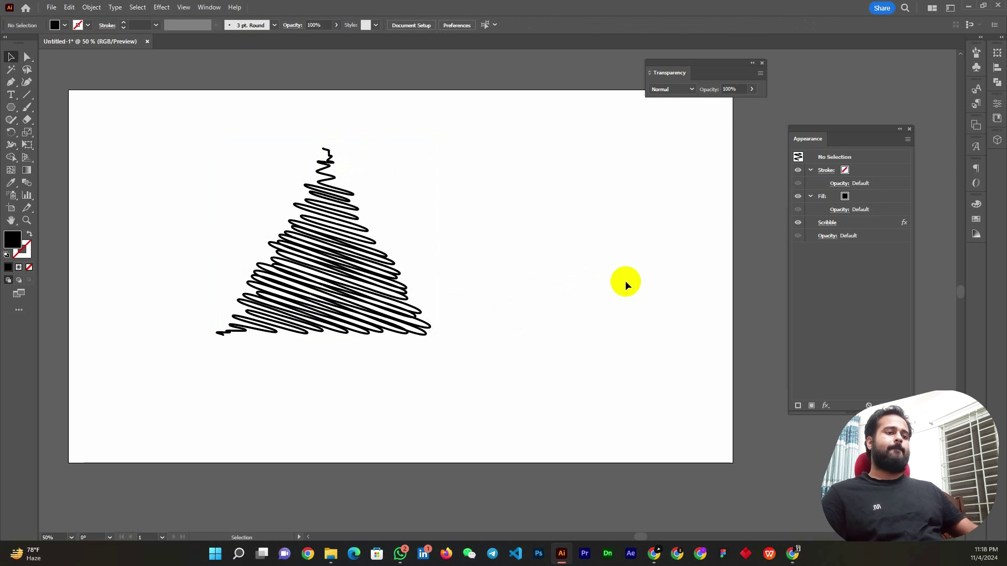
{"action": "left_click", "coordinate": [336, 556]}
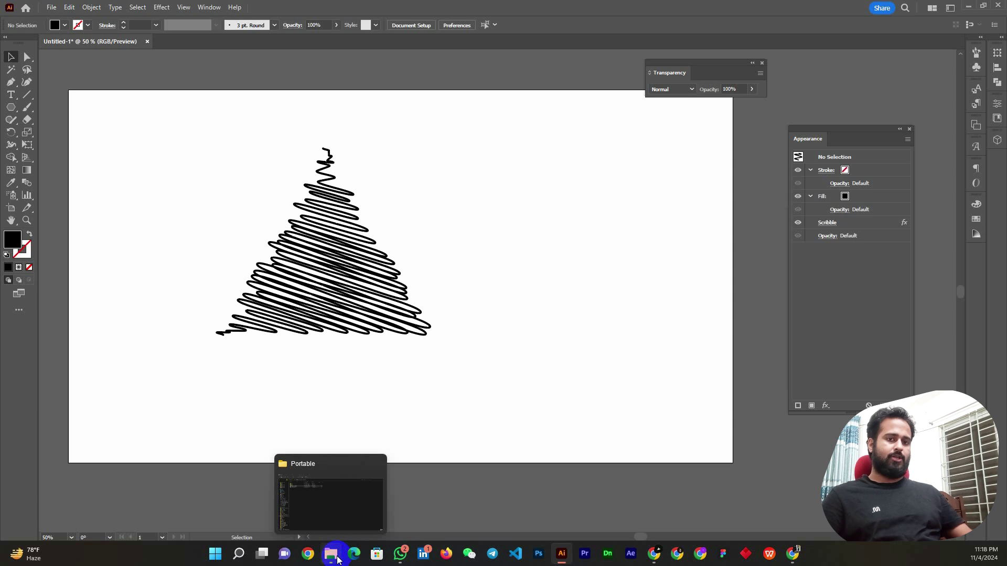